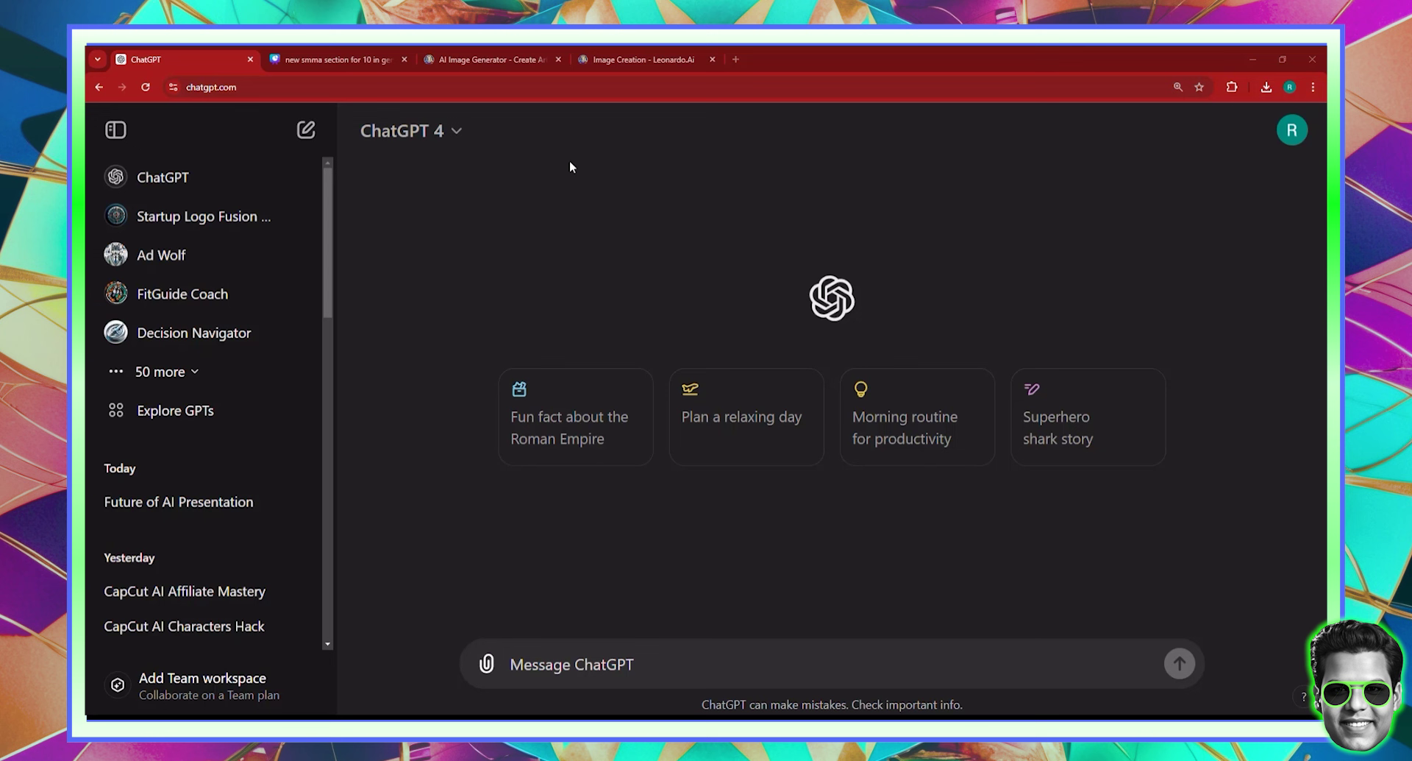
Step: Ask ChatGPT "What is the strangest fact about sharks"
key("alt+Tab")
type("W")
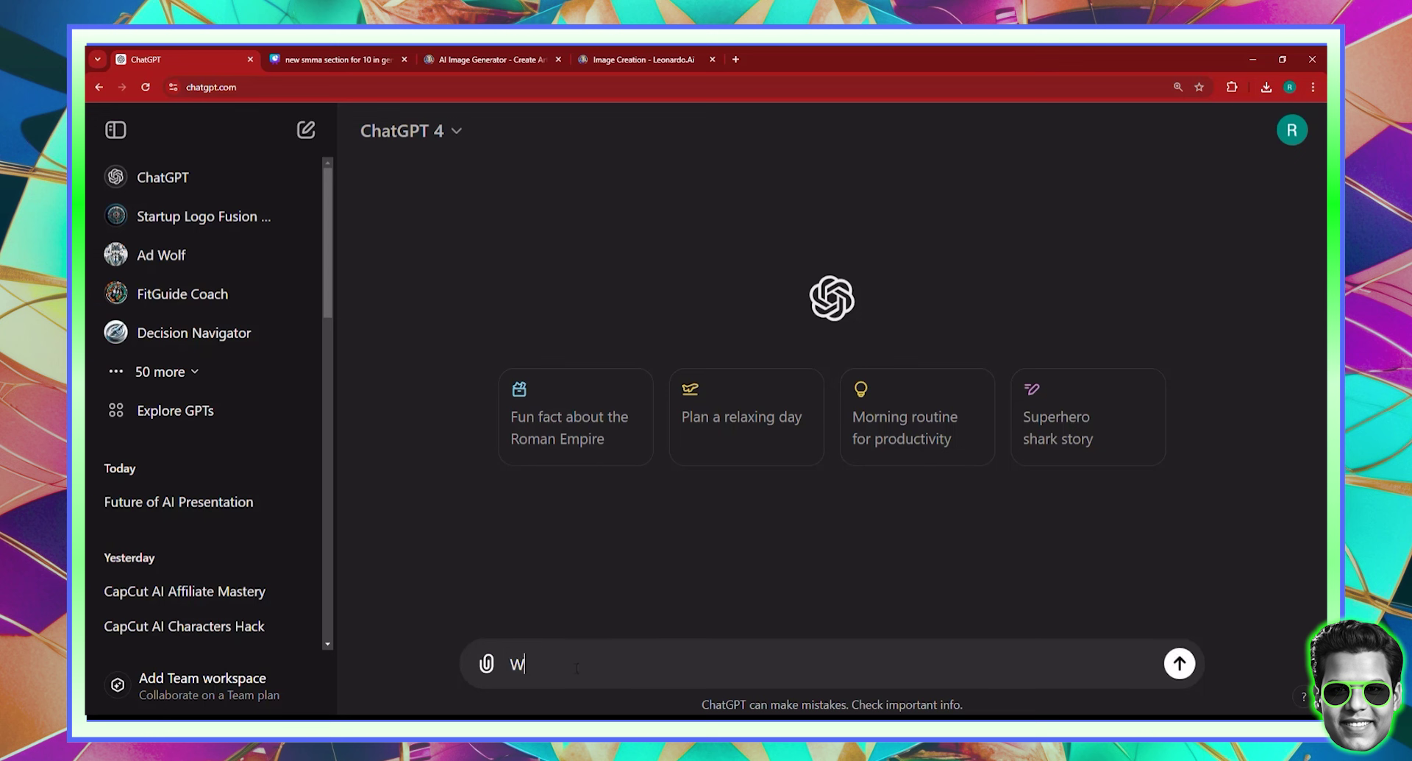
type("hat is the strangest fac")
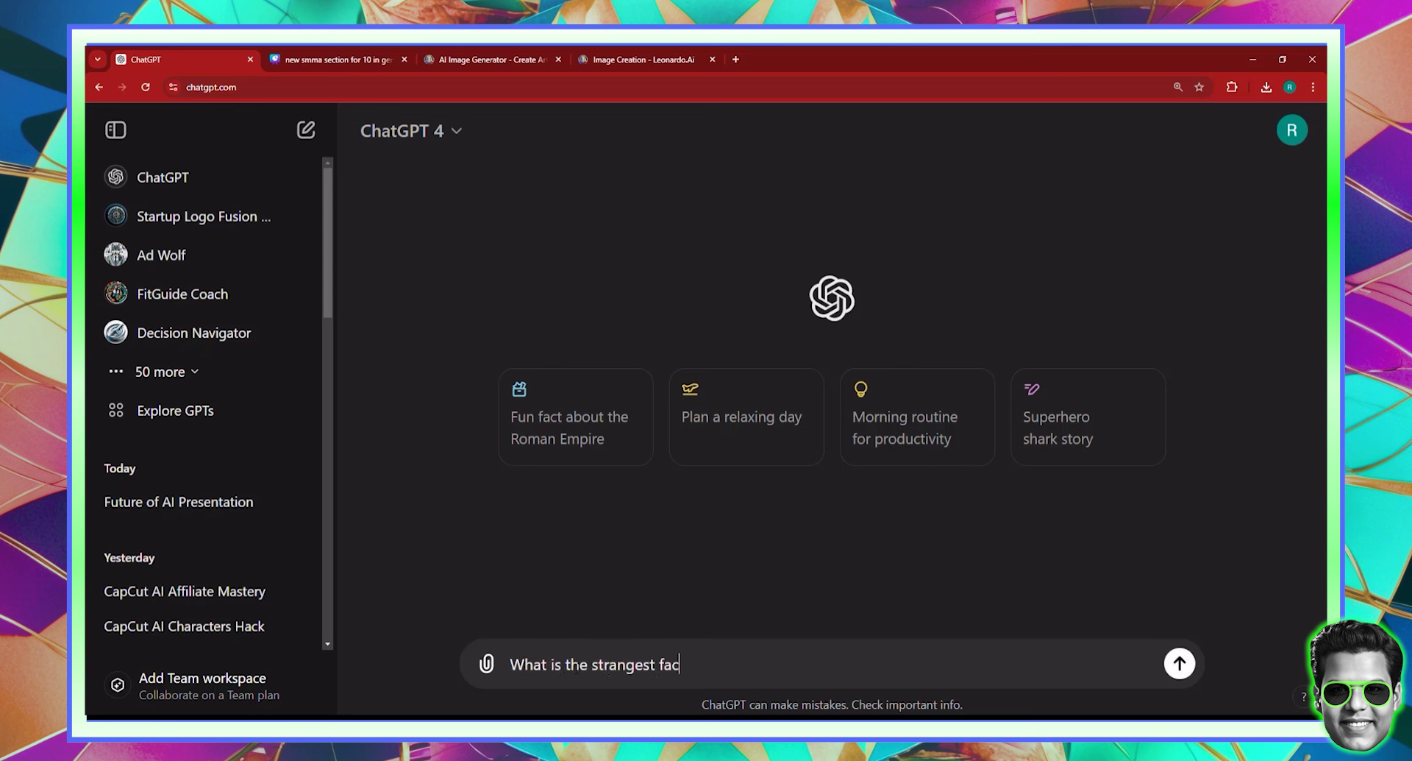
type("t about sharks")
key("Return")
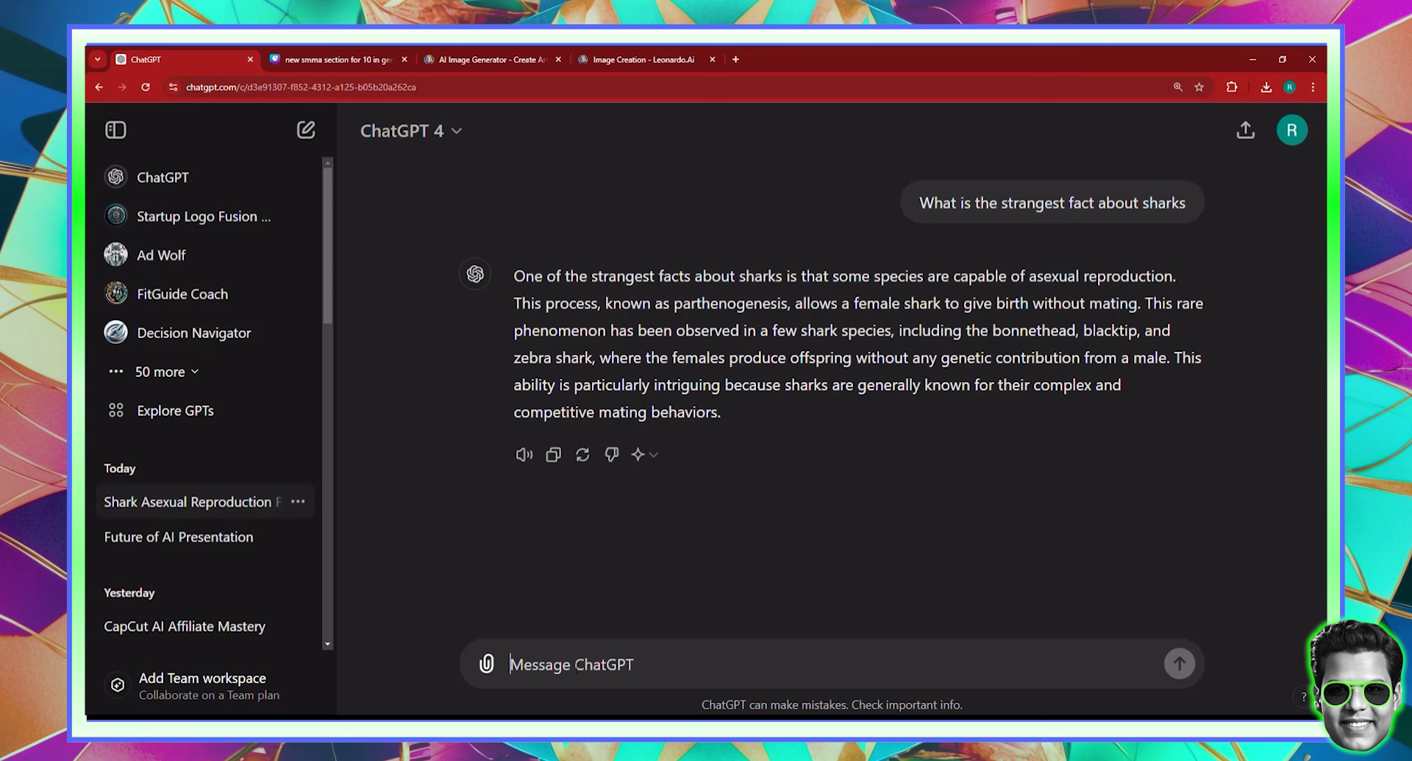
Step: Send the prompt "Now create voiceover and describe the background video for every 10 seconds for 50 seconds, and make sure to make the voiceover rock,"
type("NO")
key("BackSpace")
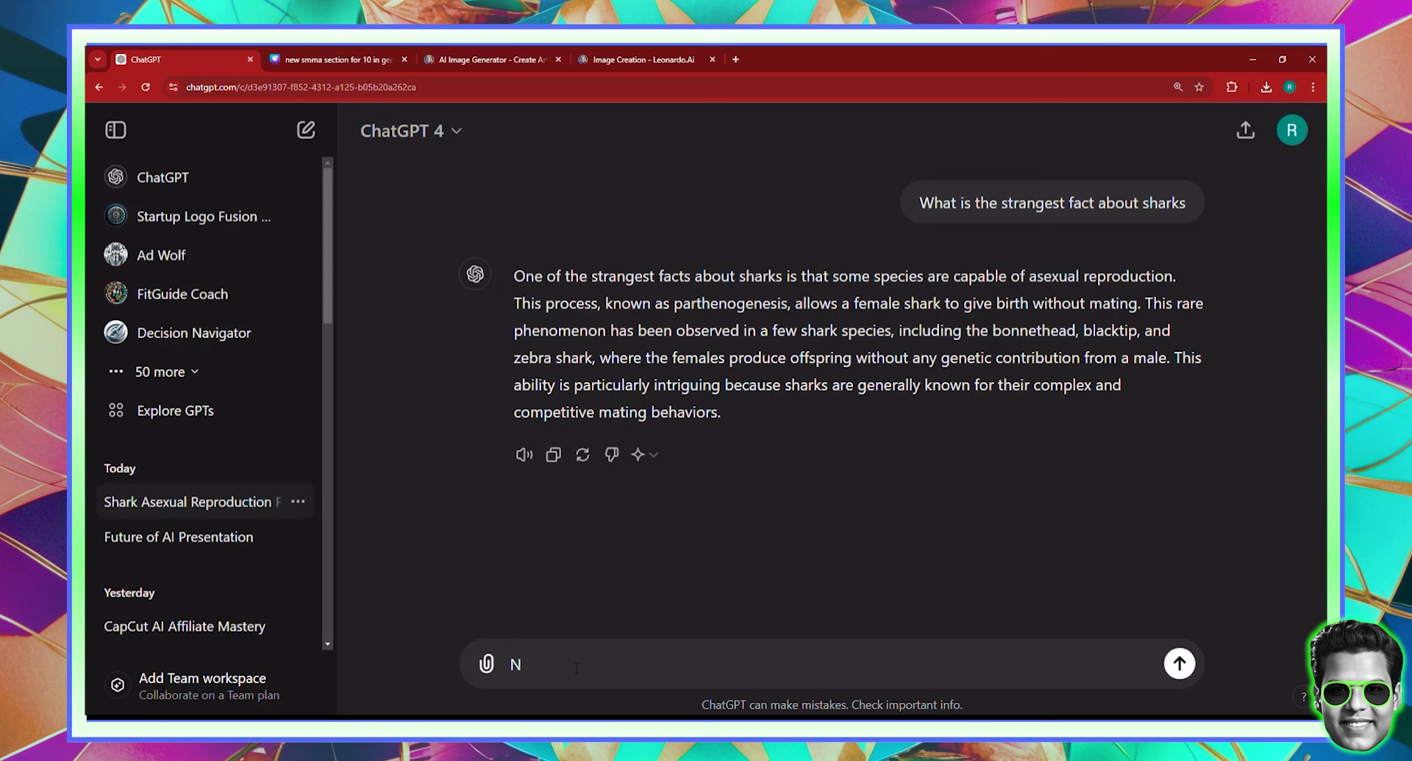
type("O")
key("BackSpace")
type("ow create voiceover and ")
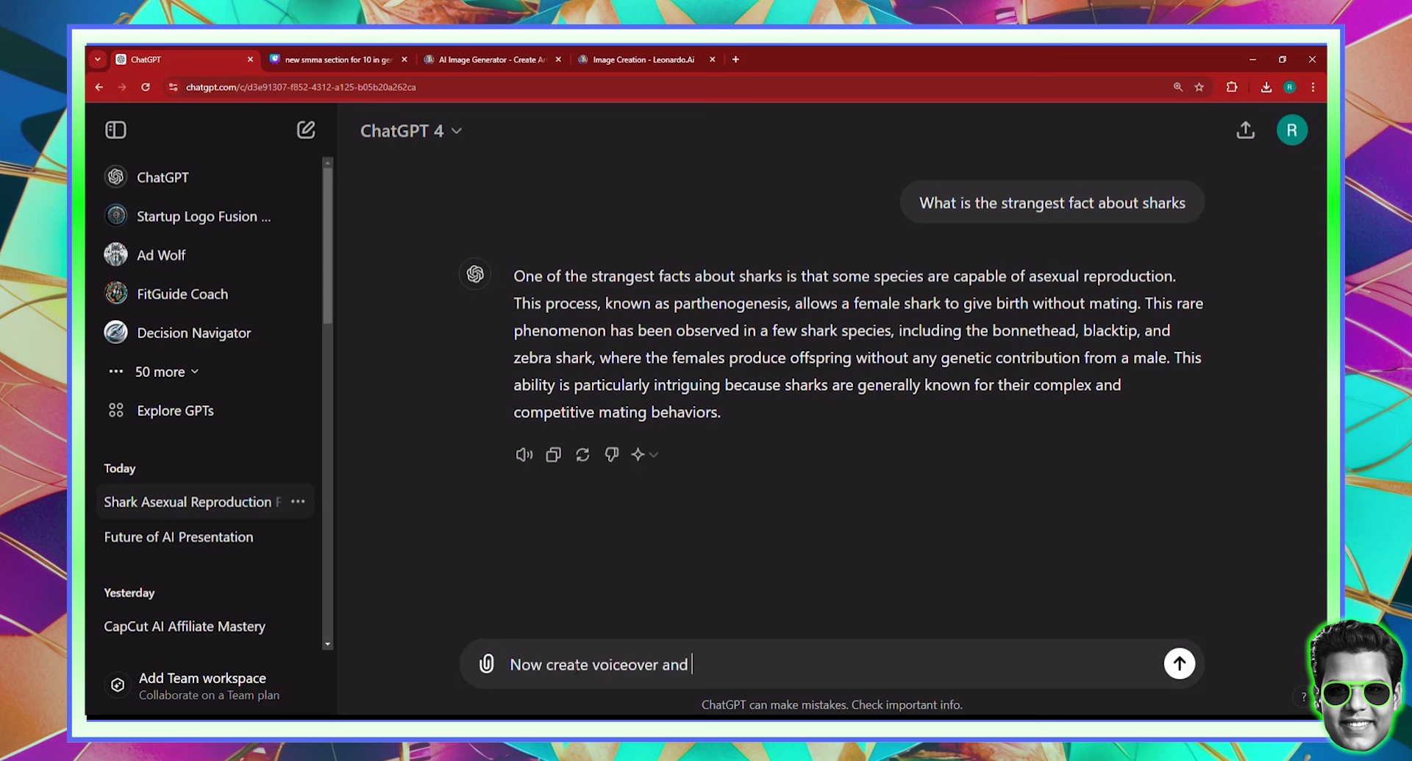
type("describe the backg")
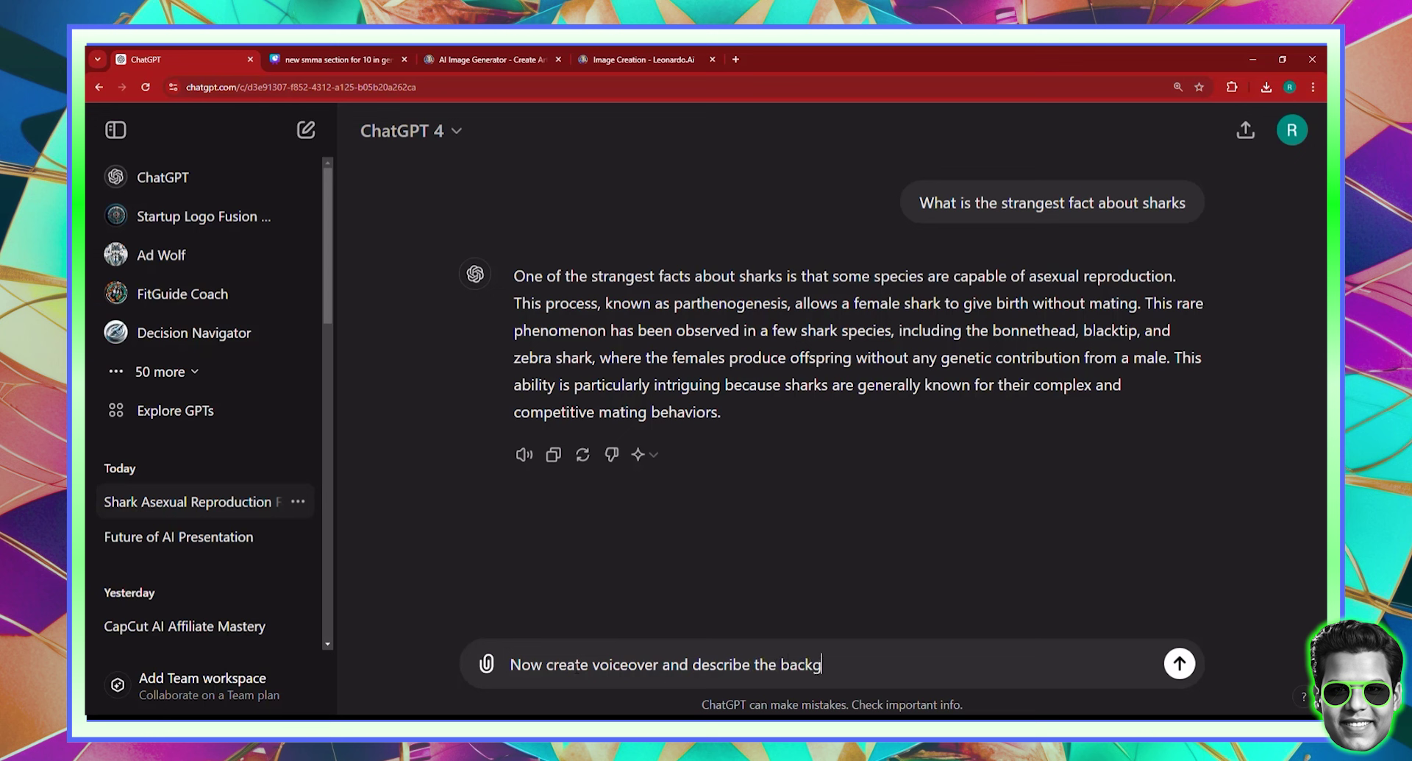
type("round video for every ")
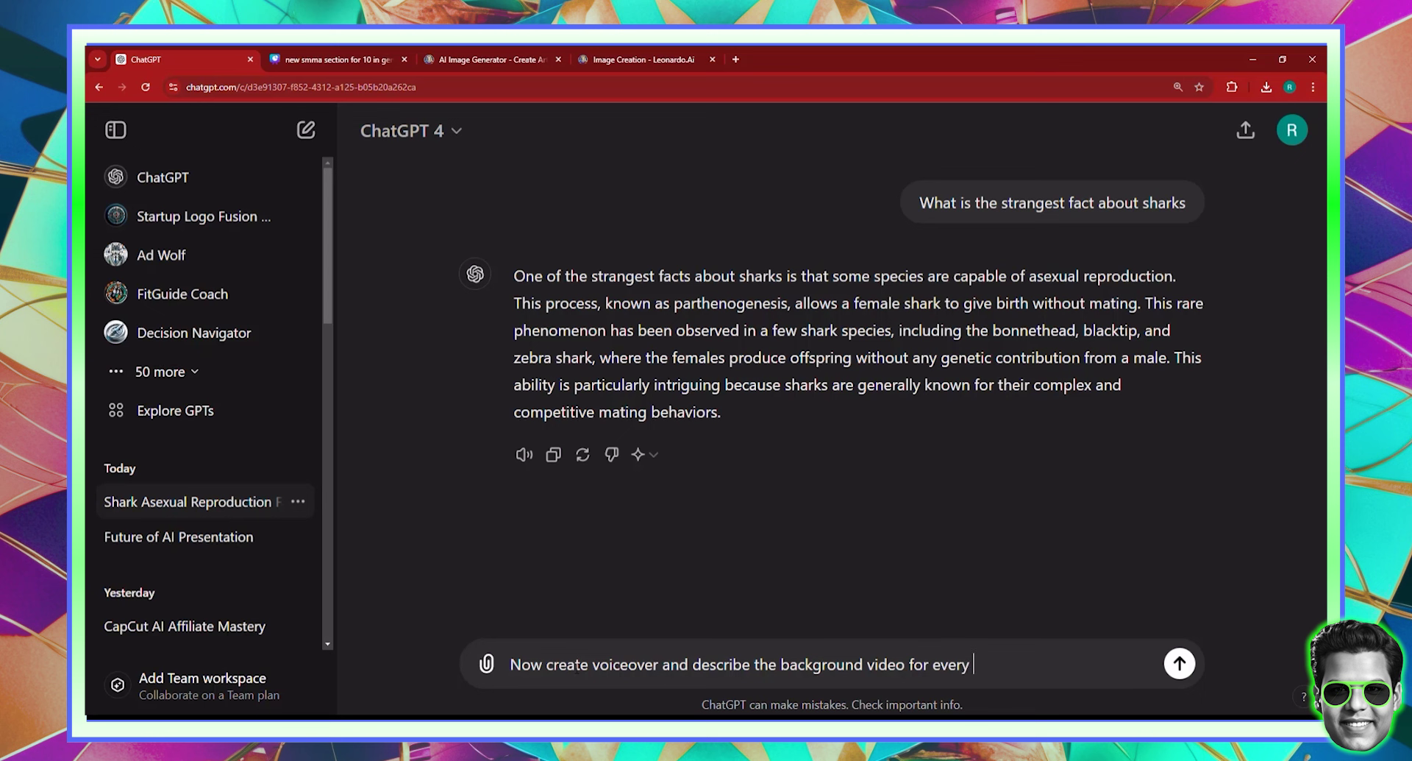
type("10 seconds for 50 seco")
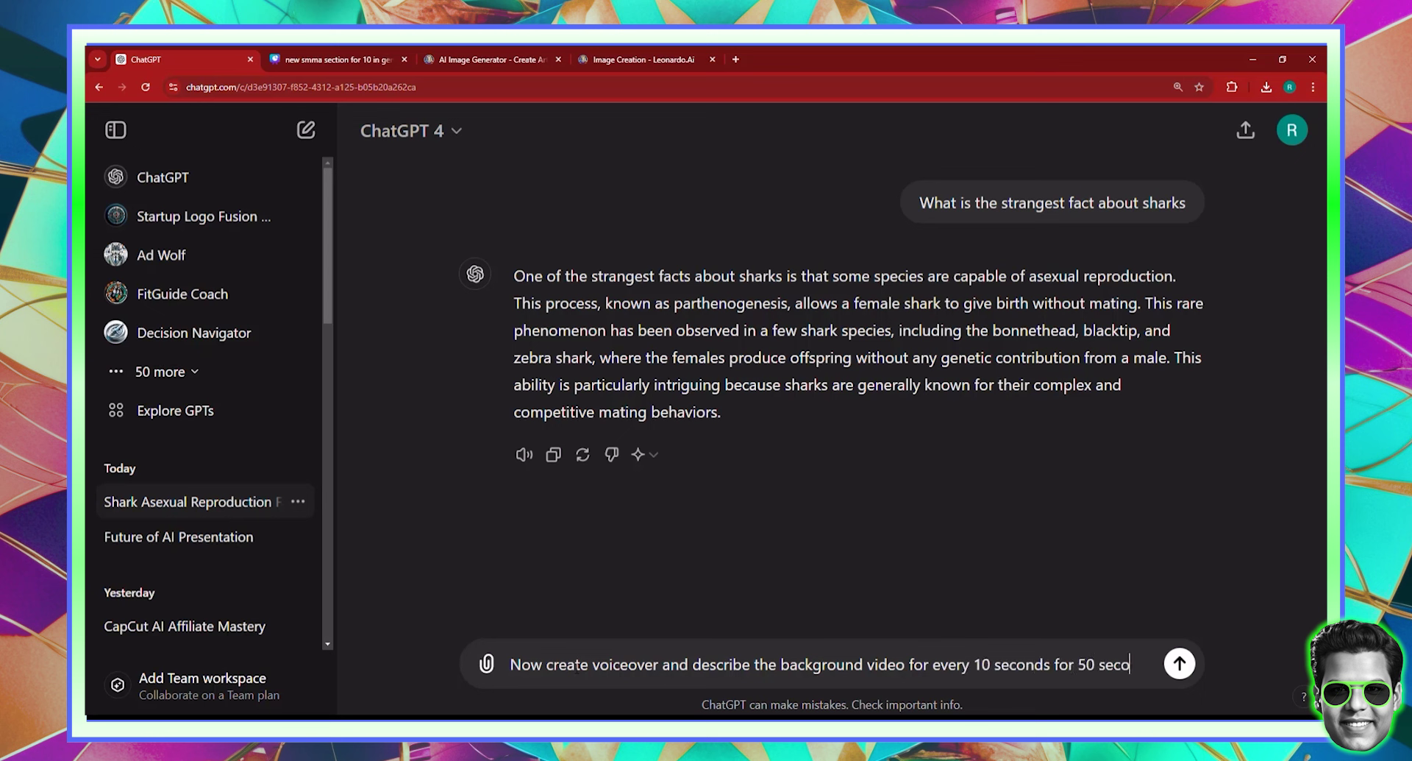
type("nds, and ")
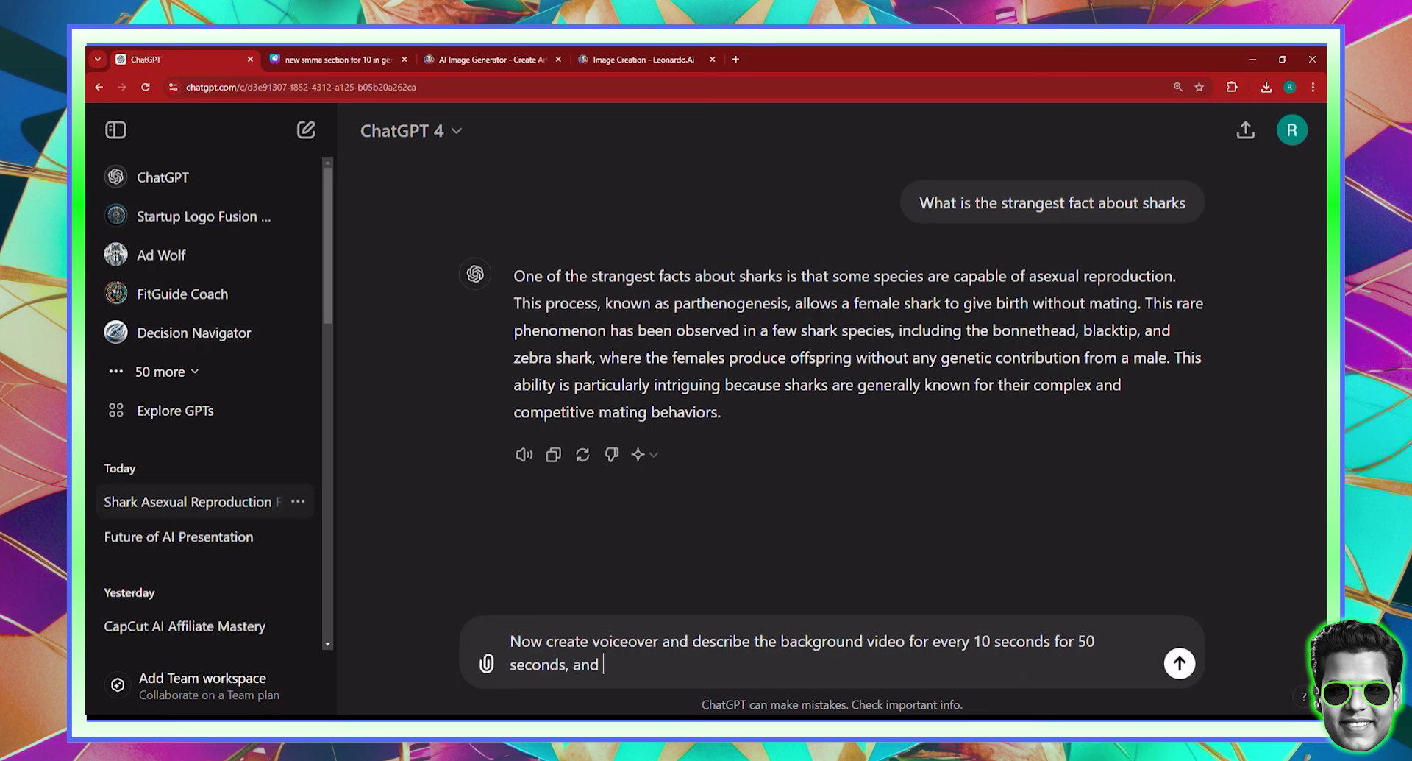
type("make sure to make t")
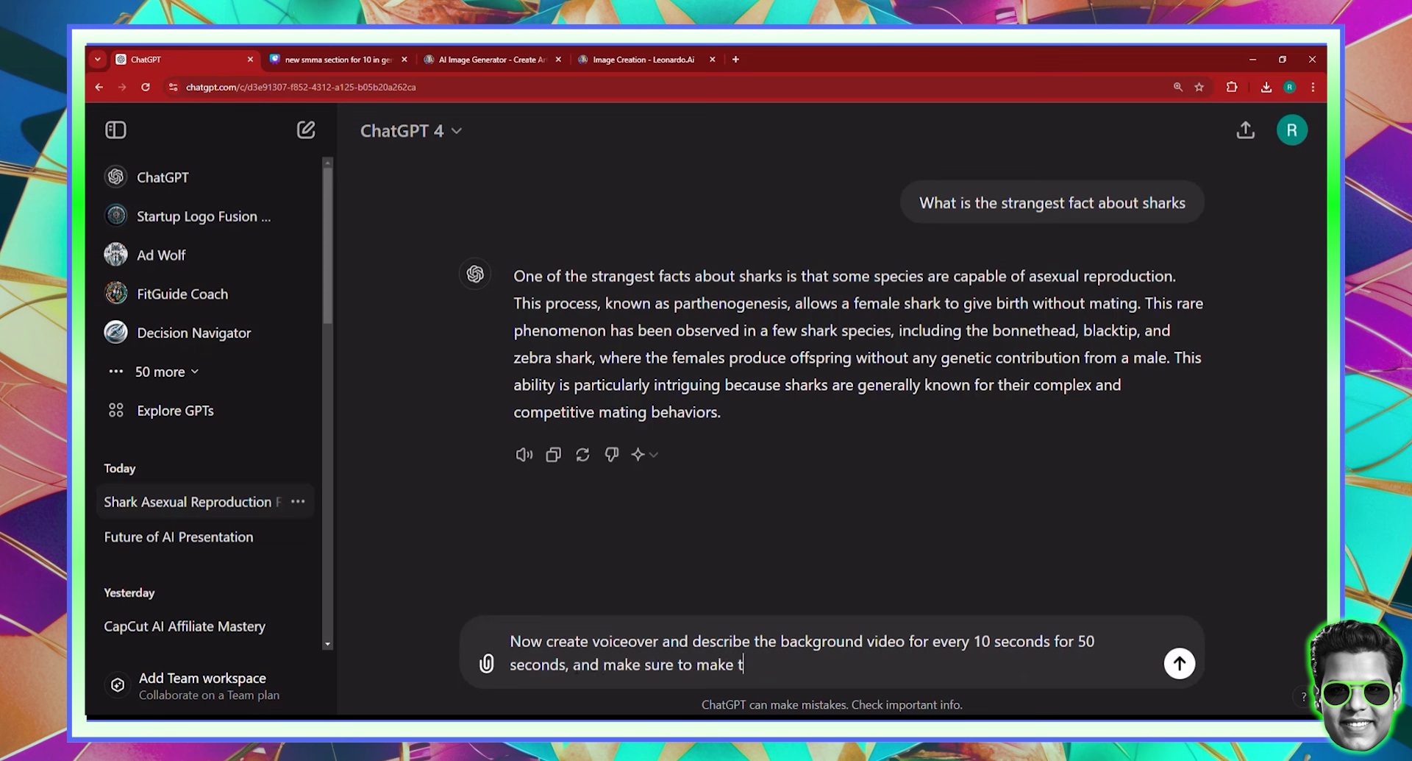
type("he voiceover rock,")
key("Return")
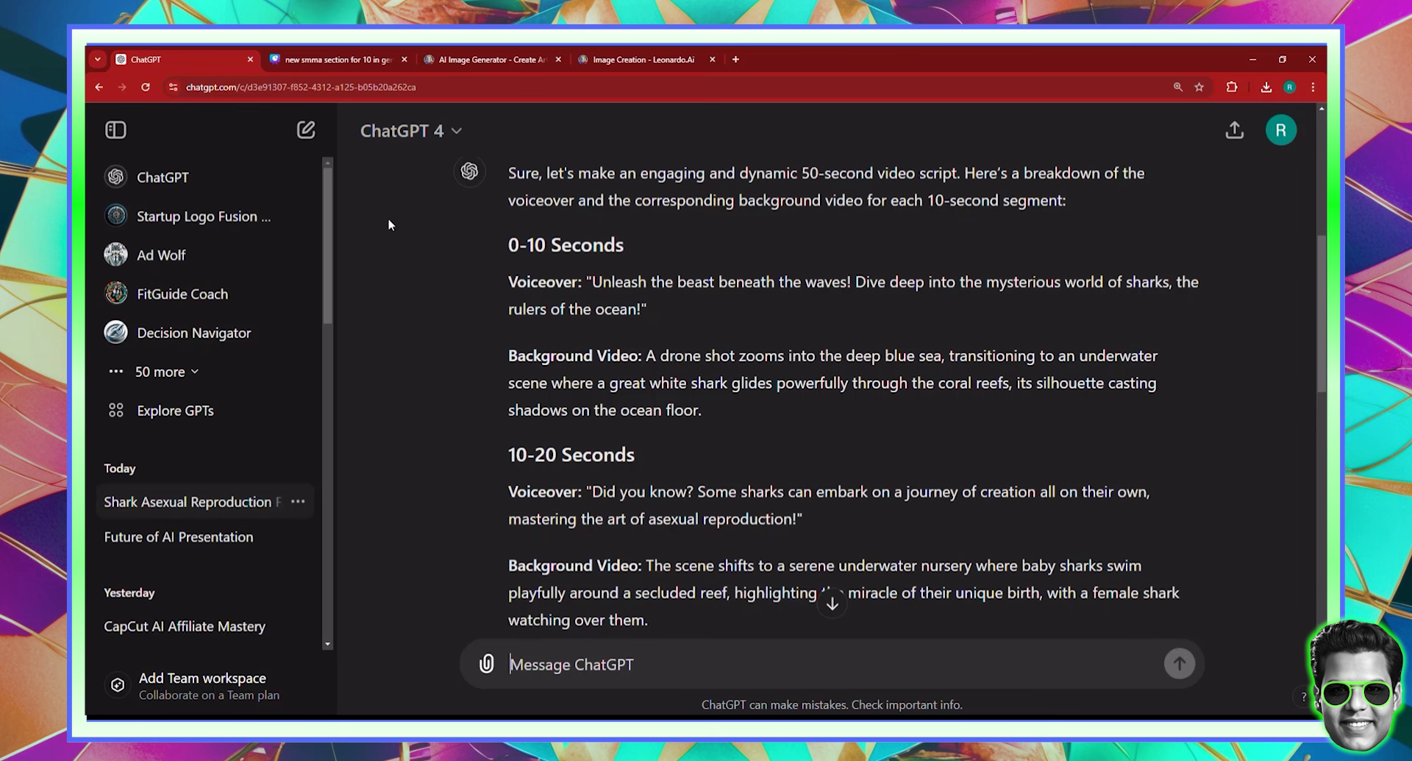
Step: Load canva.com in place of the open Canva design and close both Leonardo.Ai pages
left_click(350, 61)
left_click(512, 86)
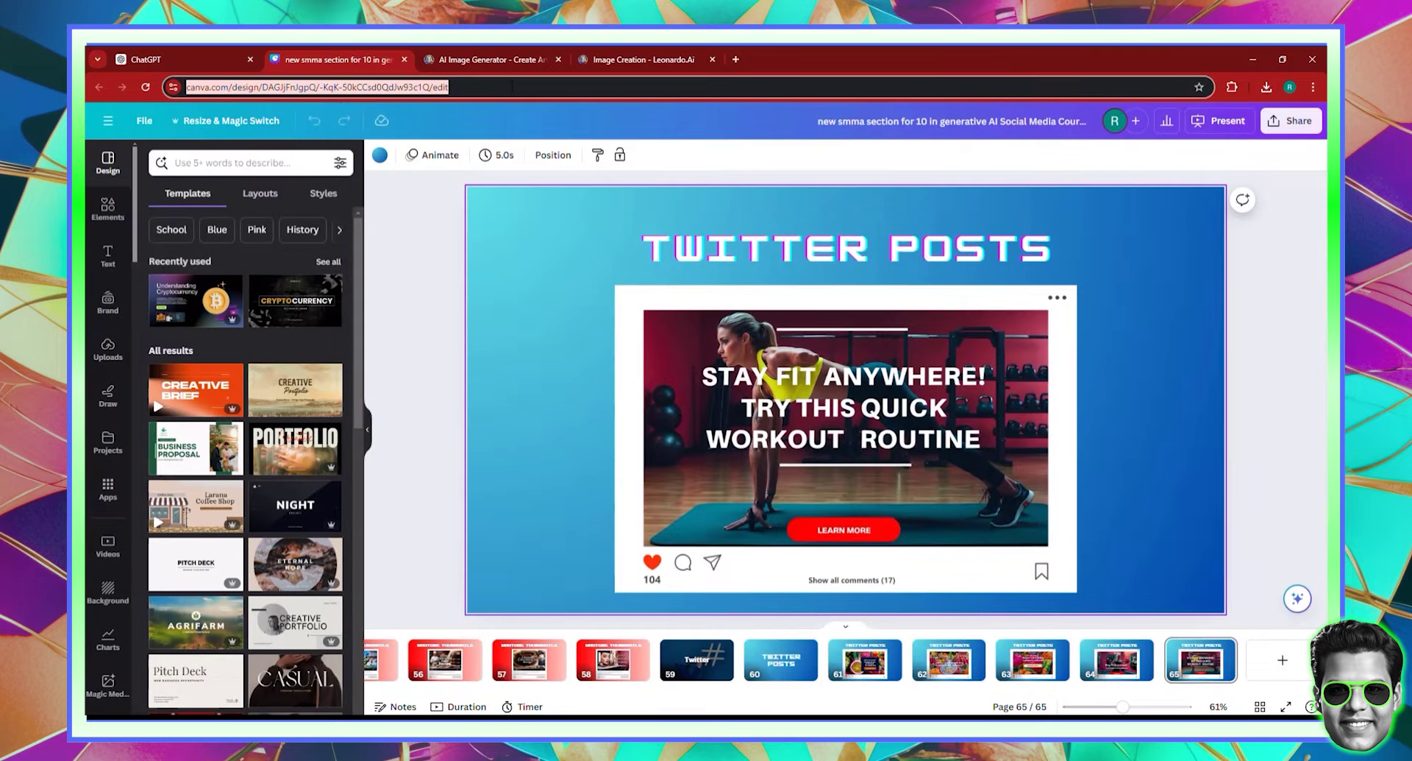
type("canva.com")
key("Return")
left_click_drag(337, 44, 500, 46)
left_click(722, 62)
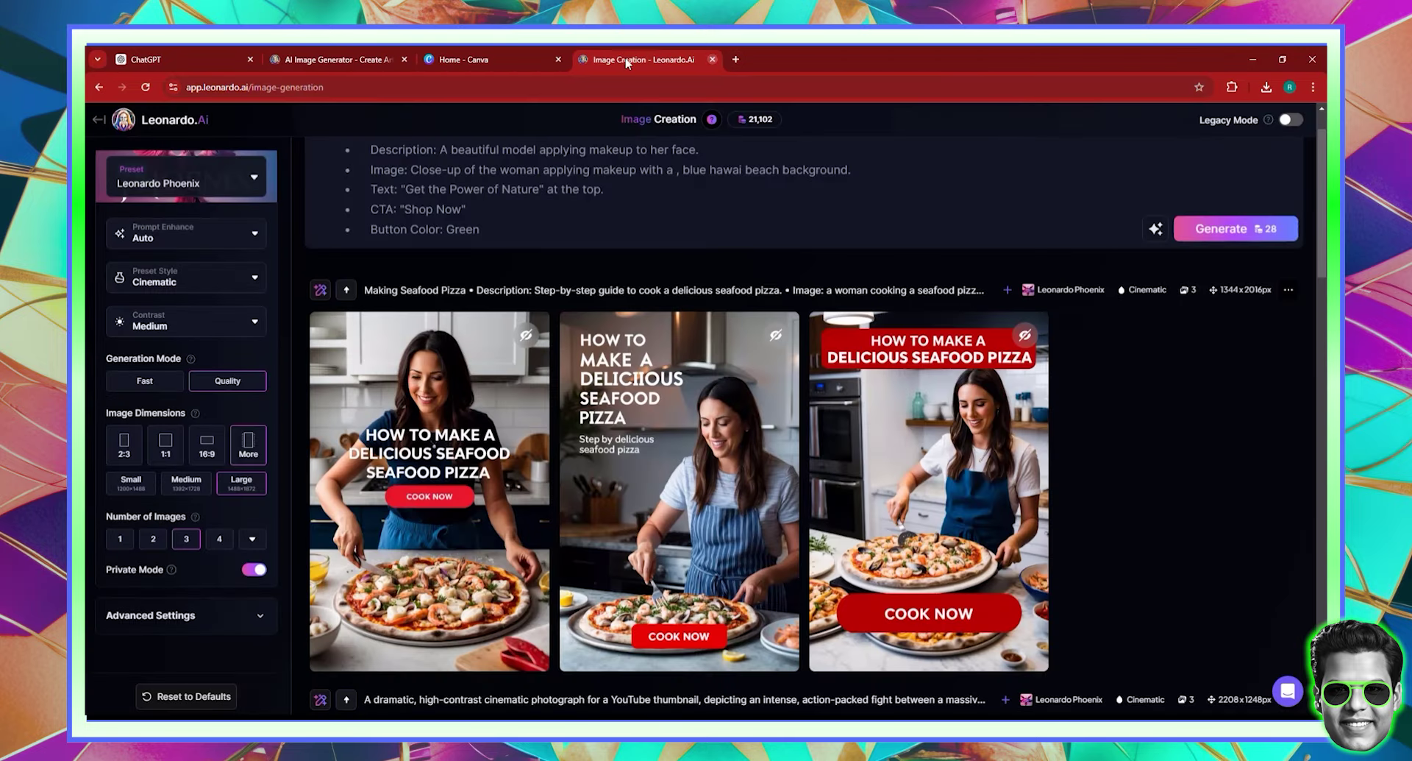
key("ctrl+w")
left_click(404, 59)
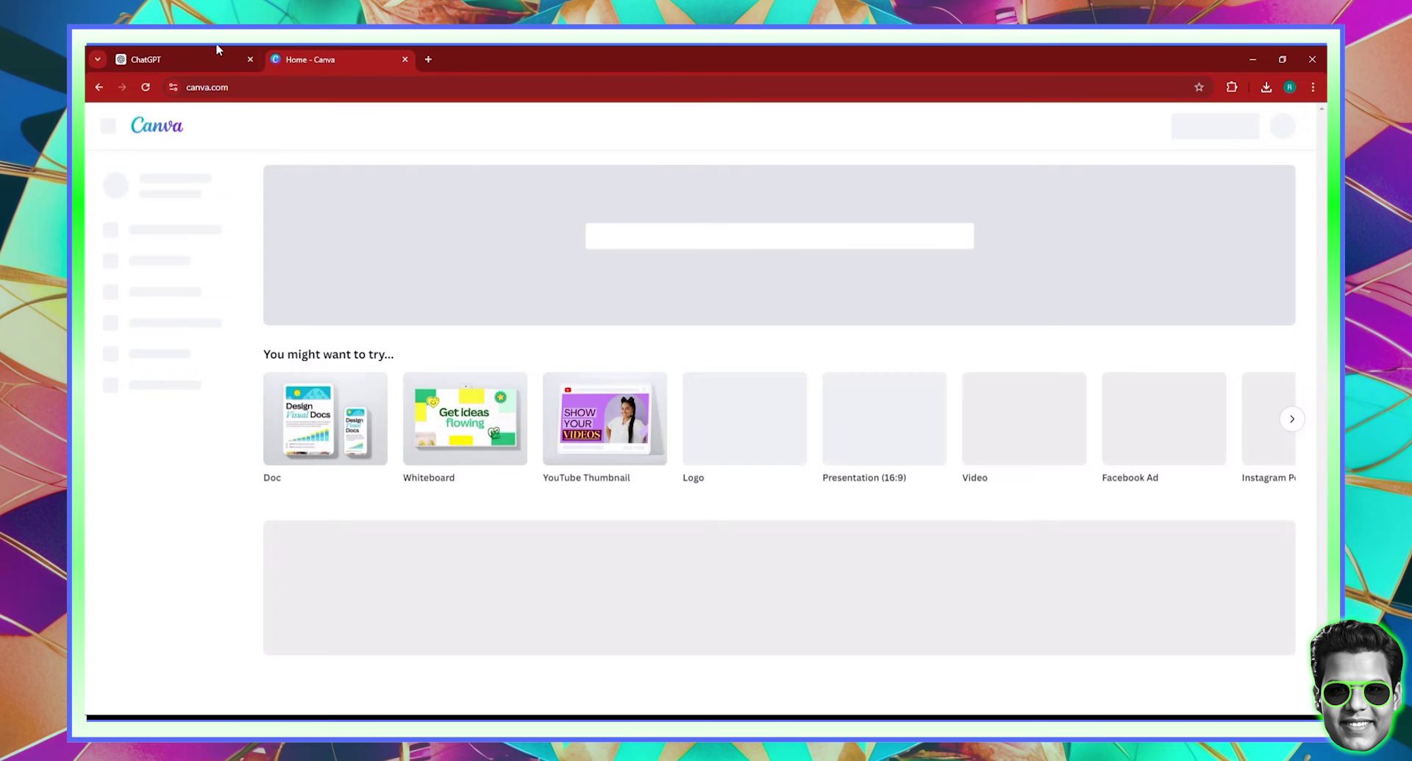
Step: Return to the ChatGPT shark conversation and send the prompt "put all the voiceover in one paragraph"
left_click(156, 54)
scroll(748, 302, "up", 3)
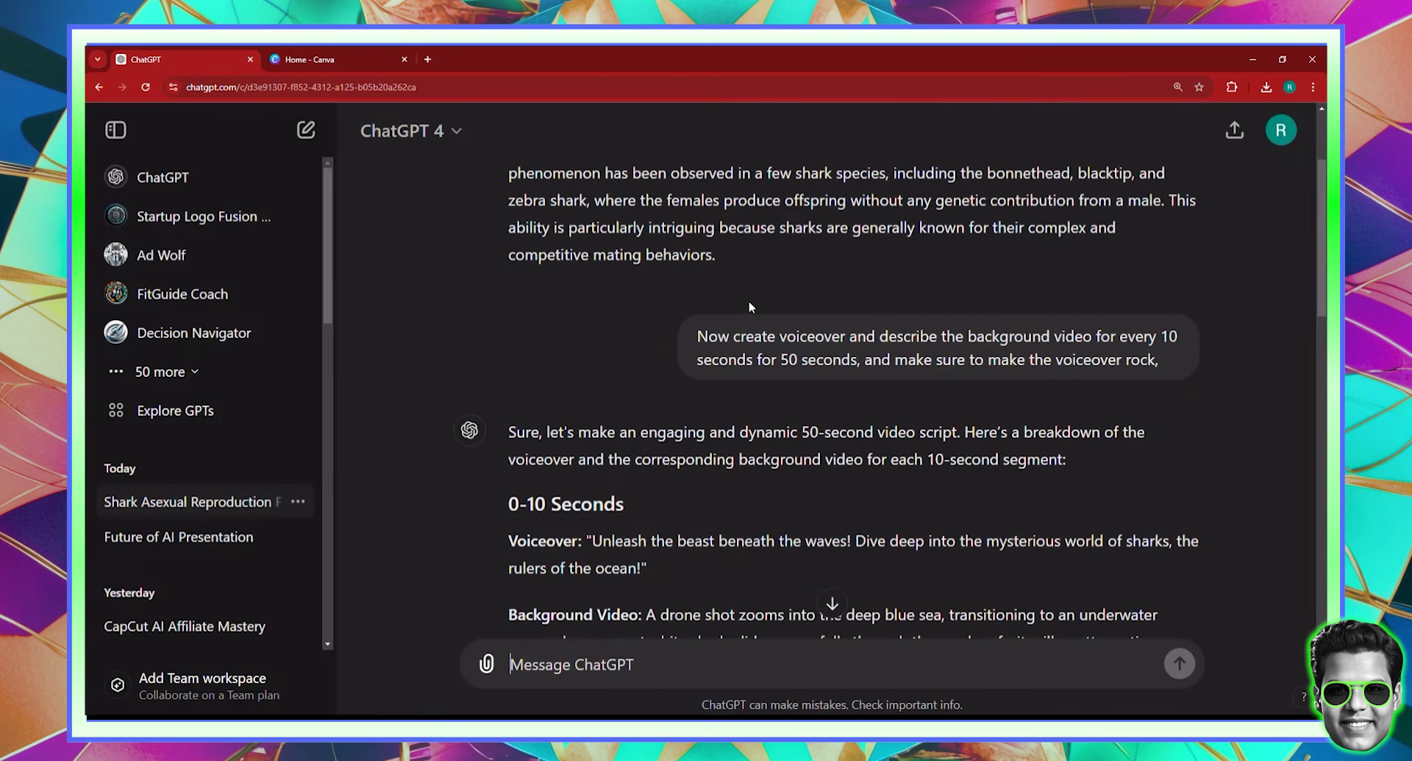
scroll(749, 301, "down", 3)
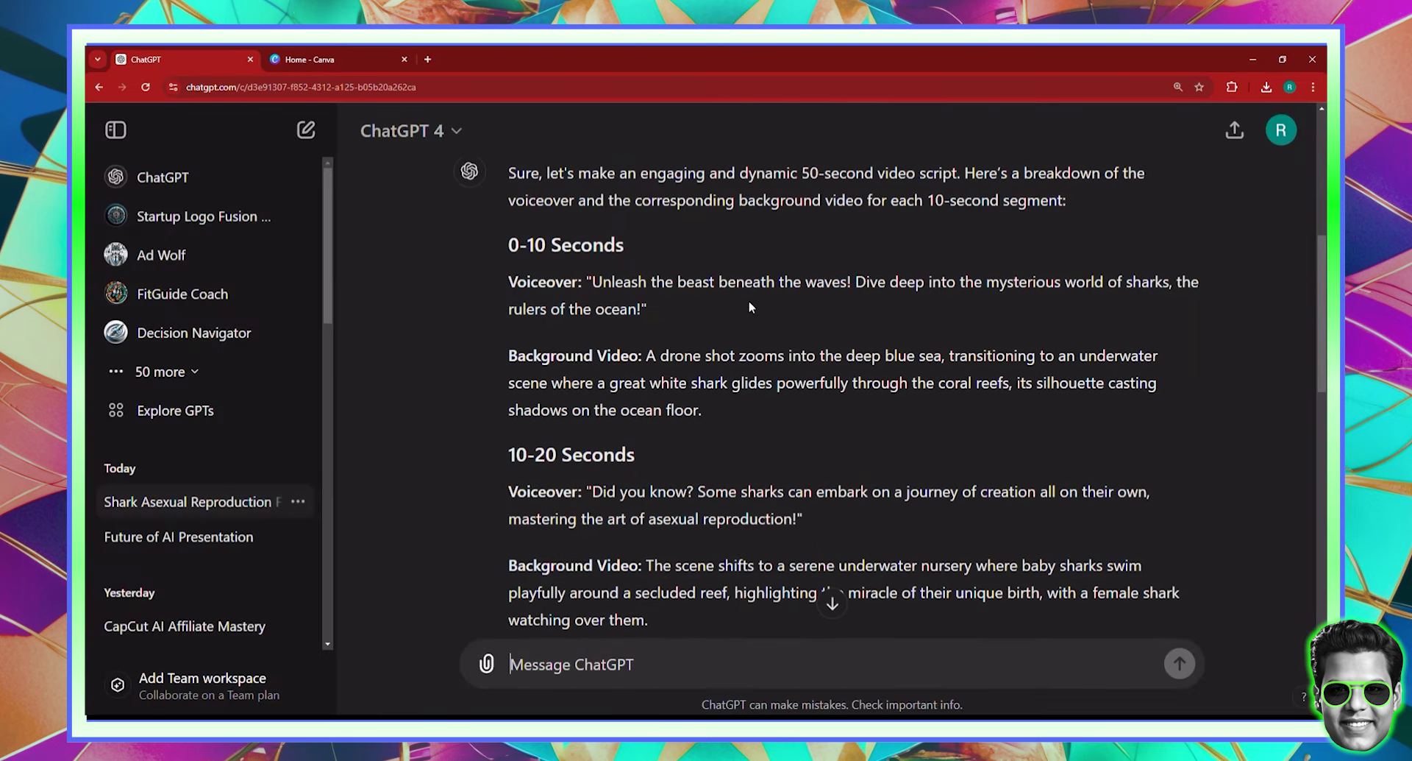
left_click(594, 669)
type("pad")
key("BackSpace")
key("BackSpace")
key("BackSpace")
type("put")
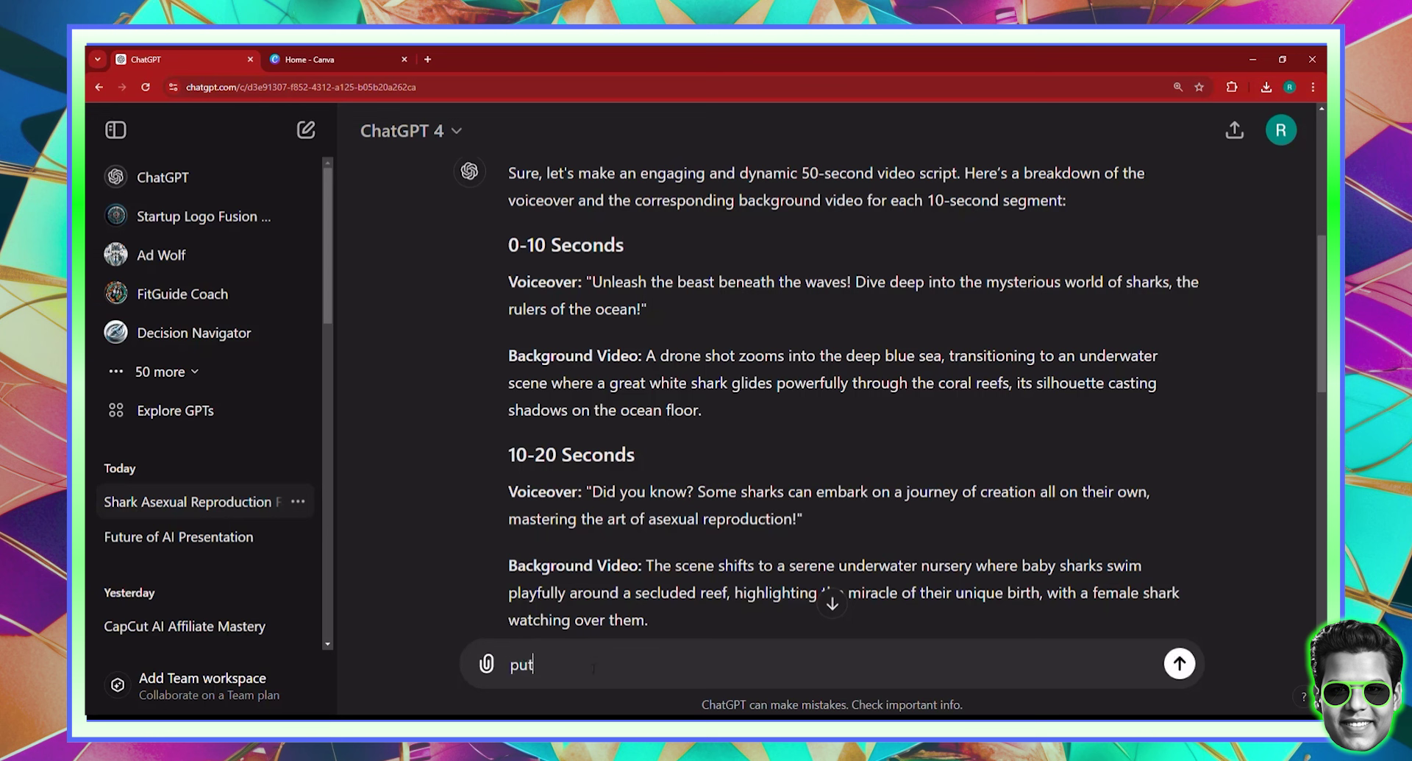
type(" all the voiceover in one ")
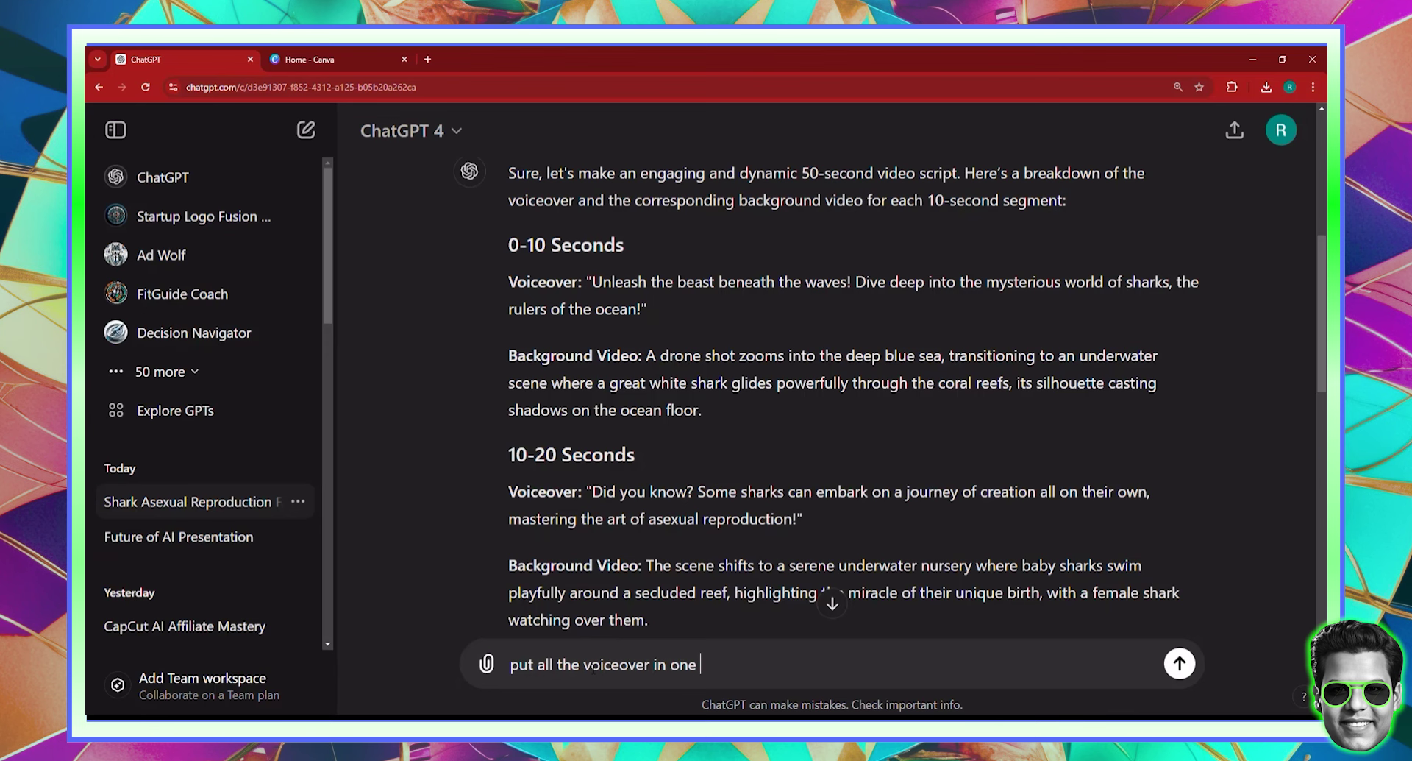
type("paragraph")
key("Return")
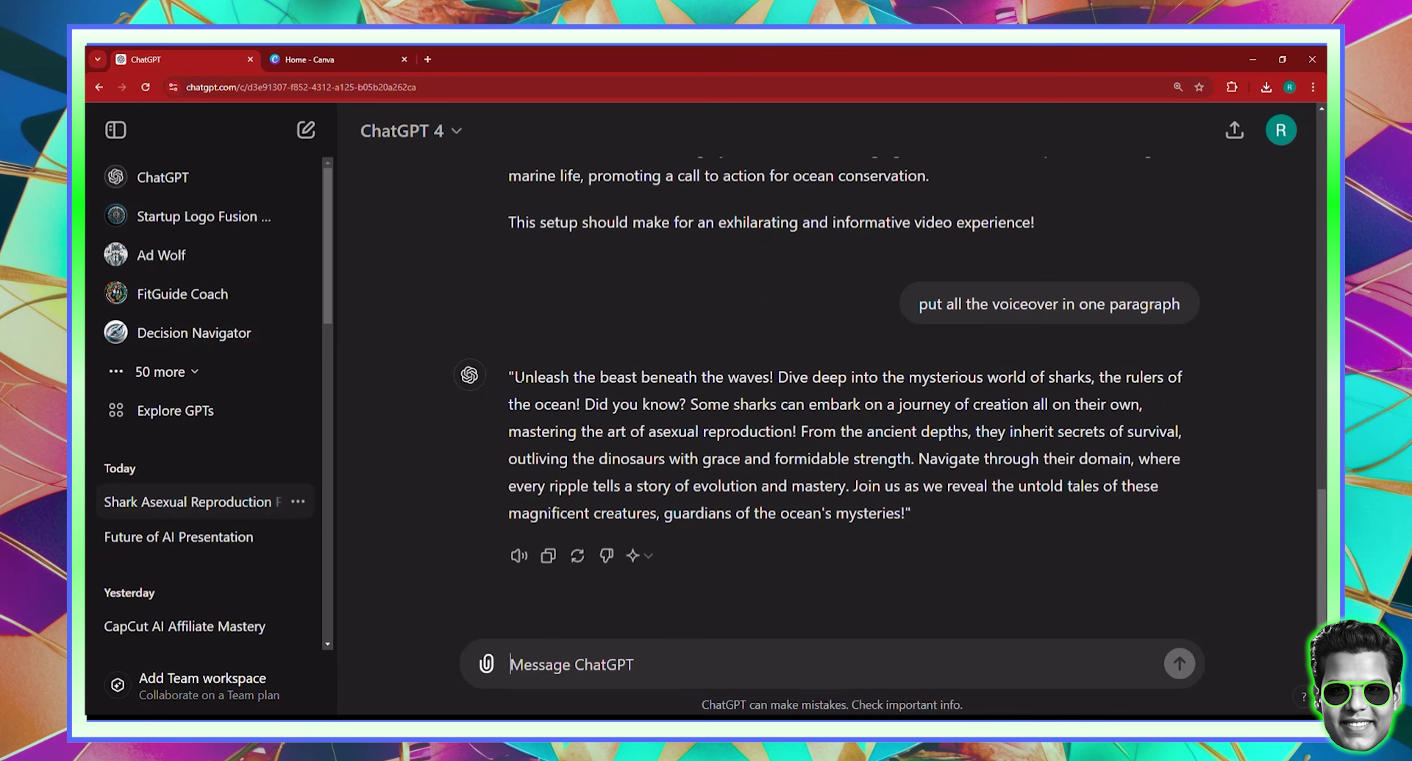
Step: Copy the combined voiceover paragraph without its surrounding quotation marks
left_click_drag(514, 377, 904, 512)
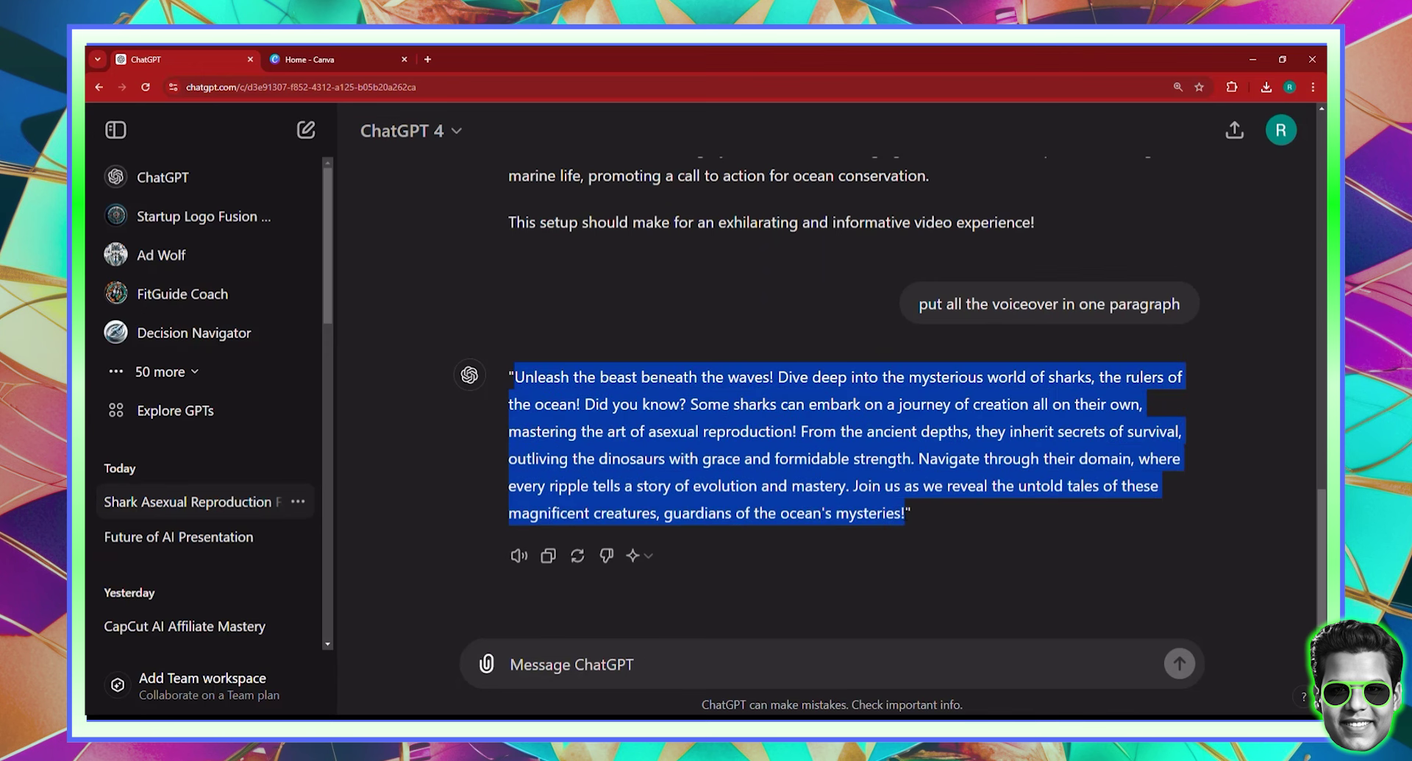
right_click(877, 512)
left_click(894, 532)
Step: Switch to Canva and create a new YouTube Shorts design, finding the format with the search "shorts"
left_click(319, 50)
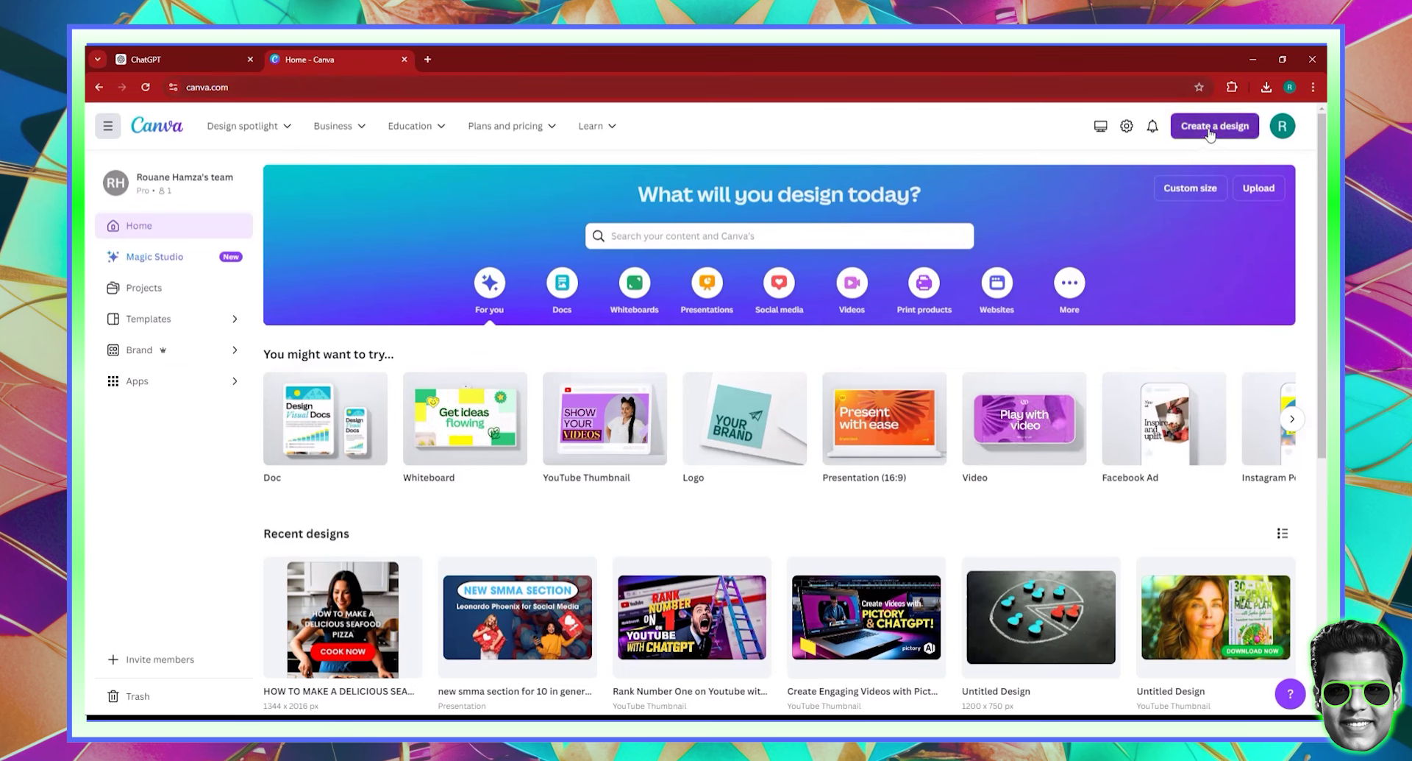
left_click(1210, 129)
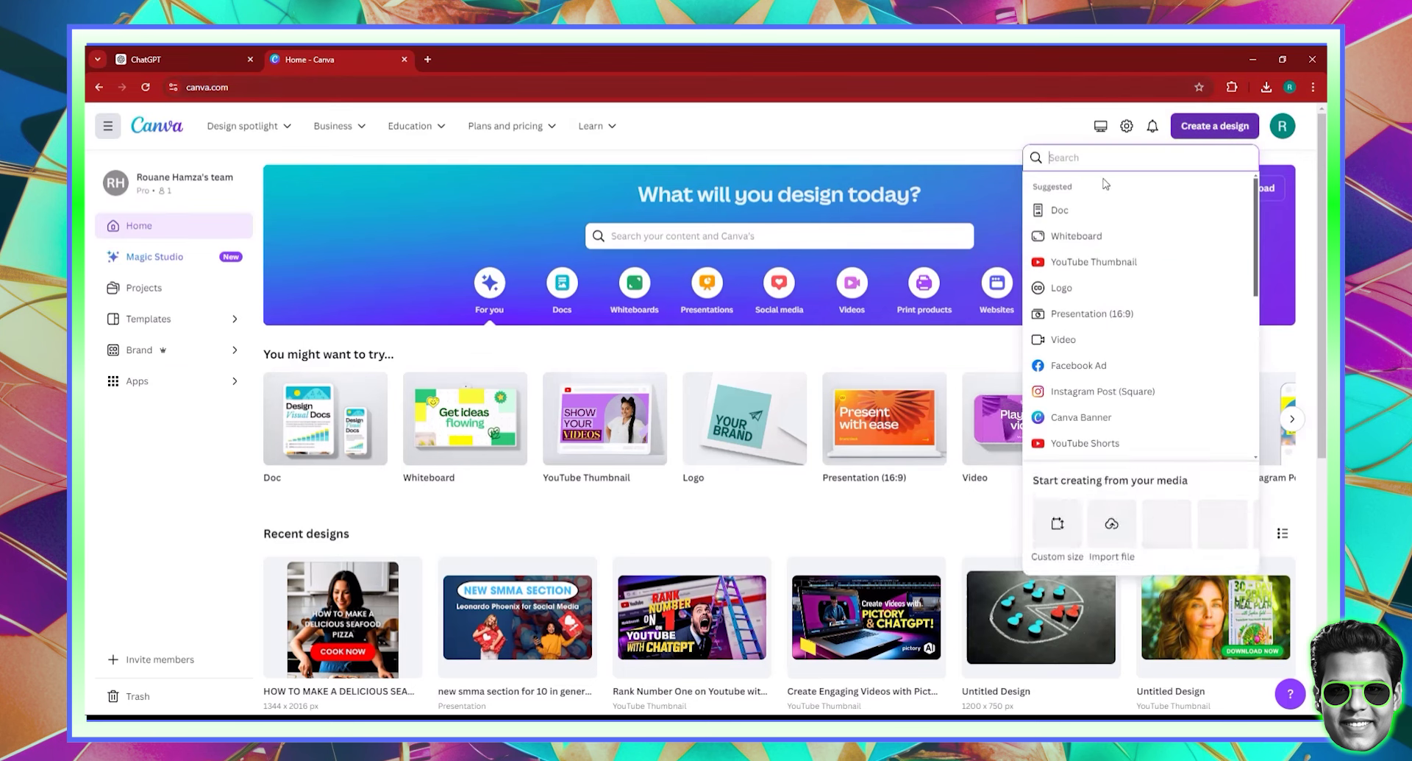
type("shorts")
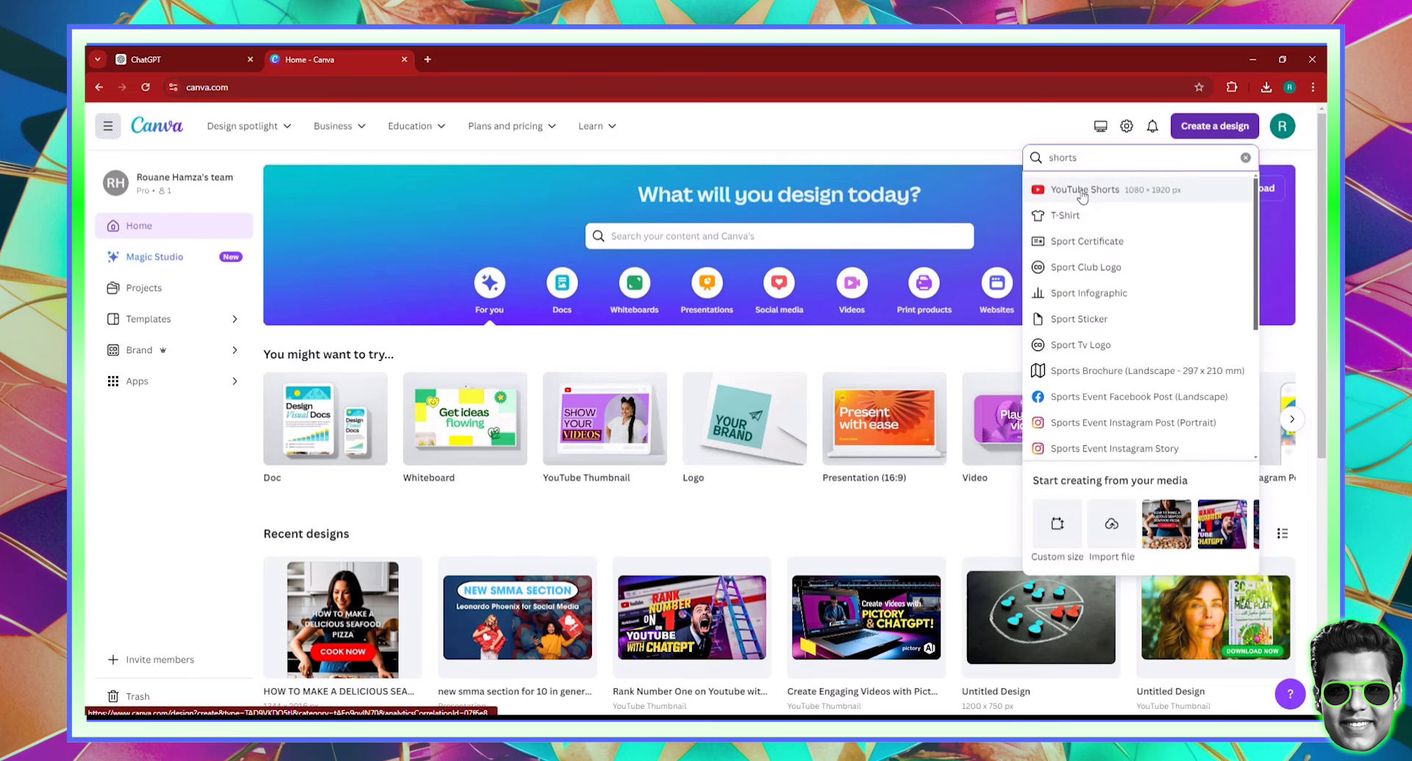
left_click(1082, 193)
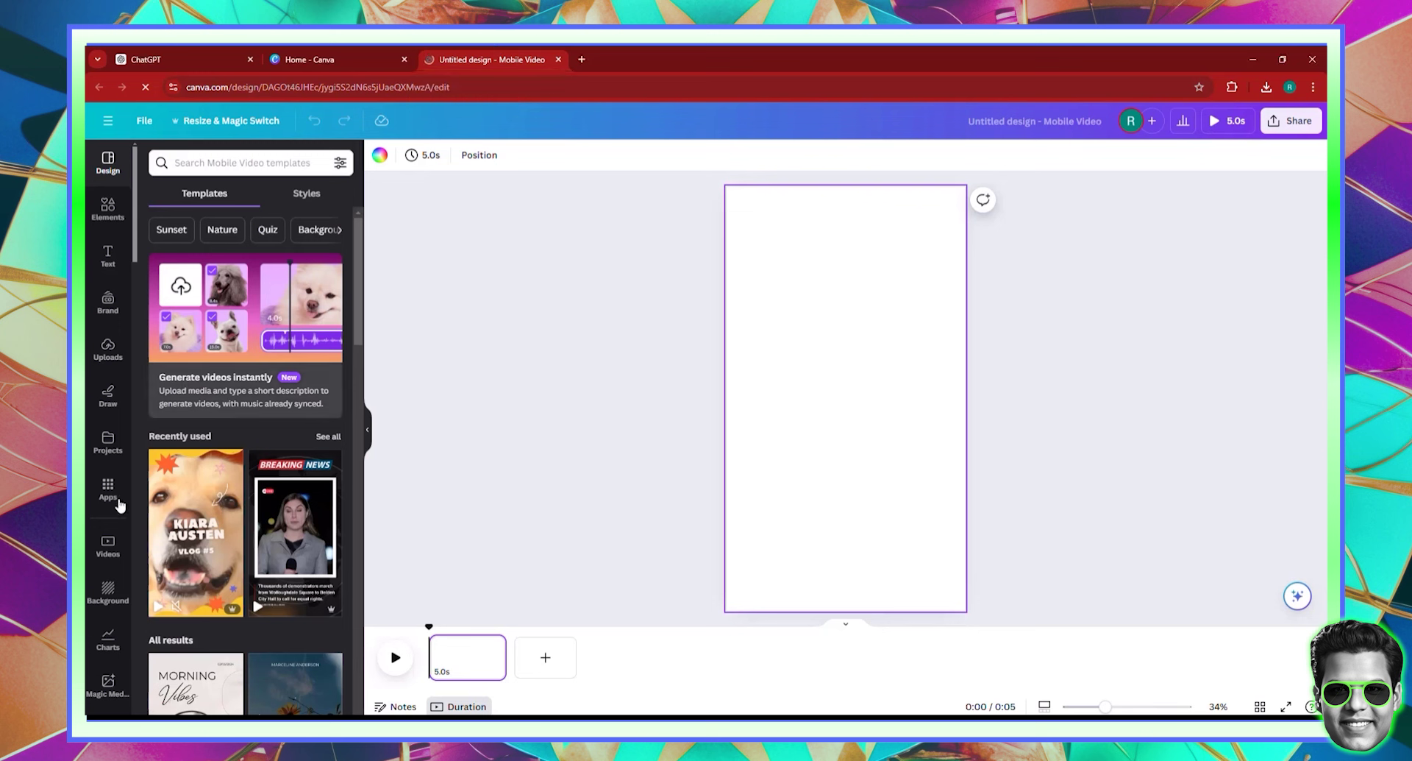
Step: Search the Canva apps for "ai voice", open AI Voice by DupDub and paste the copied voiceover paragraph as its script
left_click(116, 496)
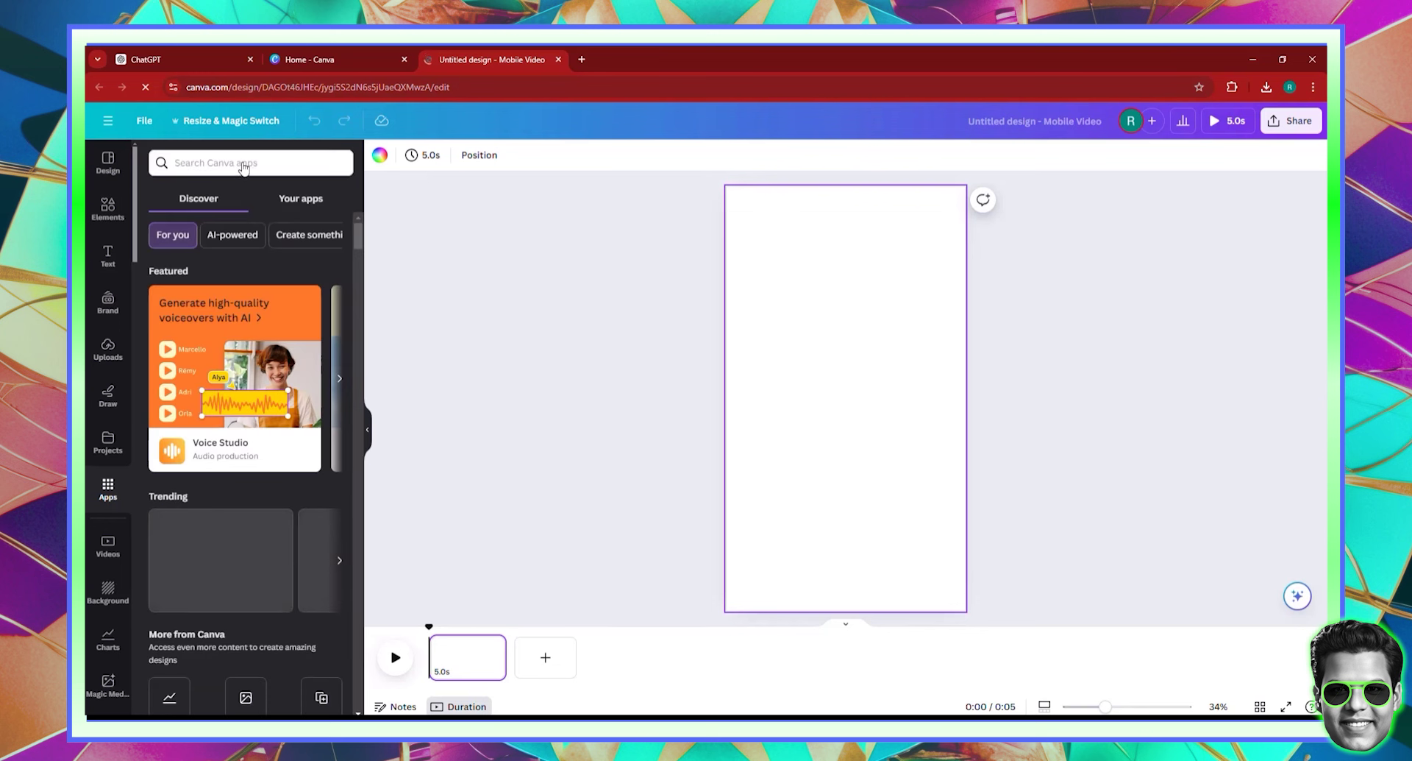
left_click(243, 161)
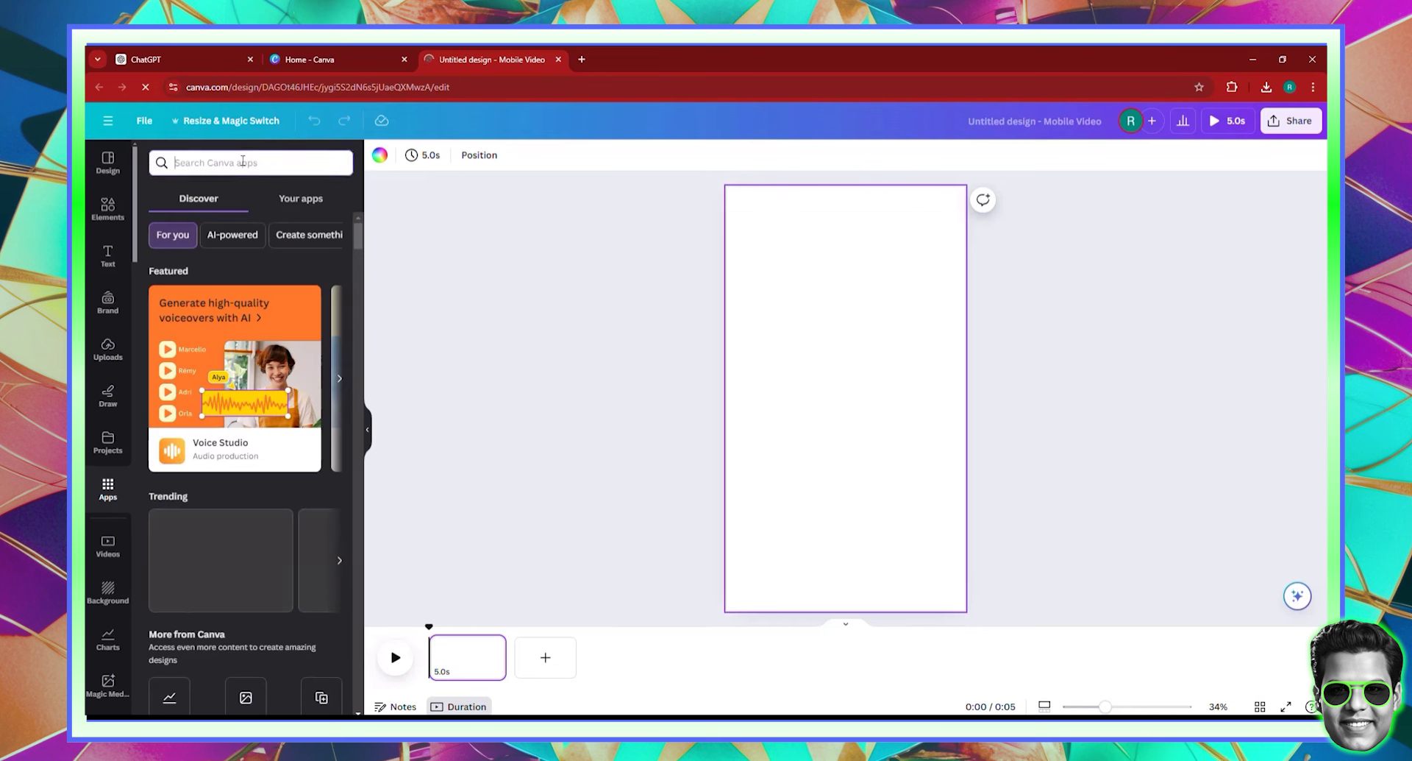
type("ai voice")
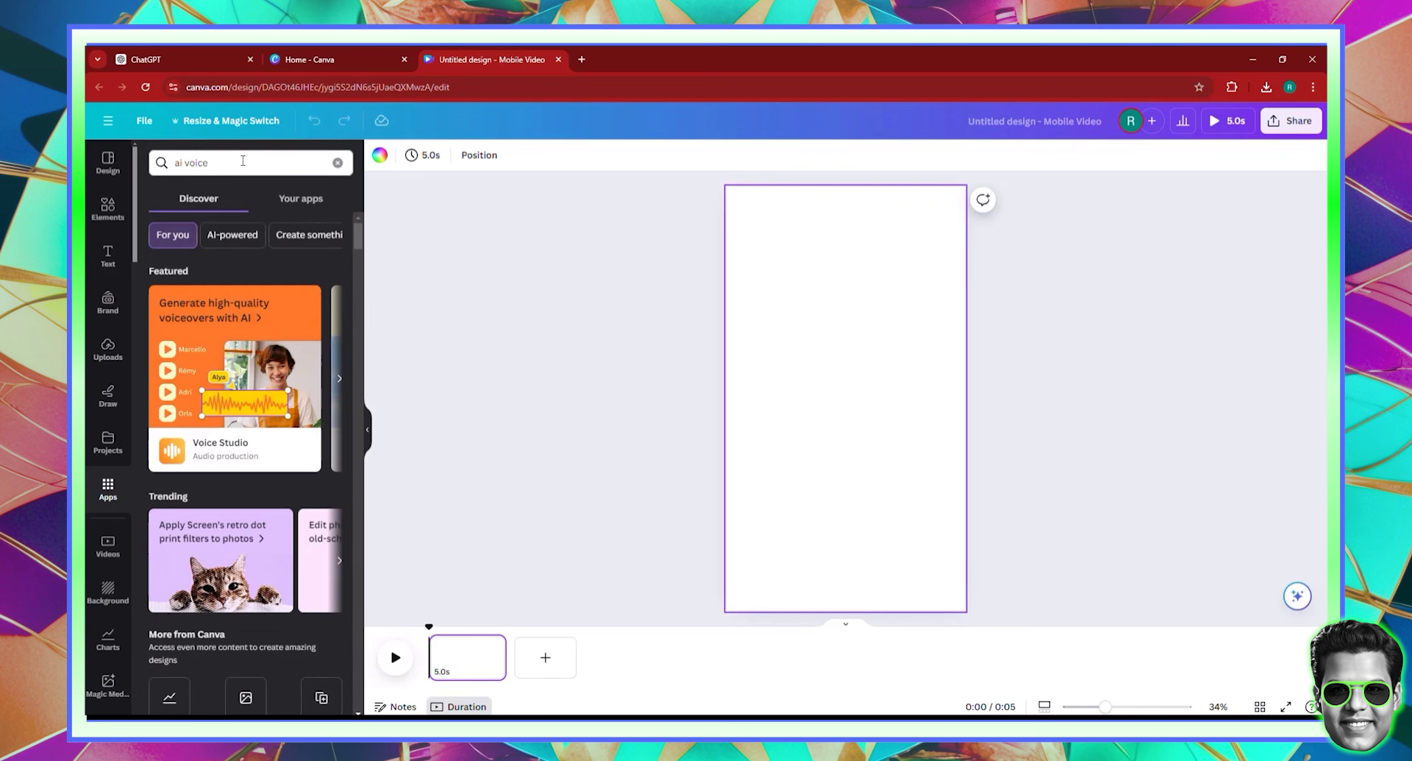
key("Return")
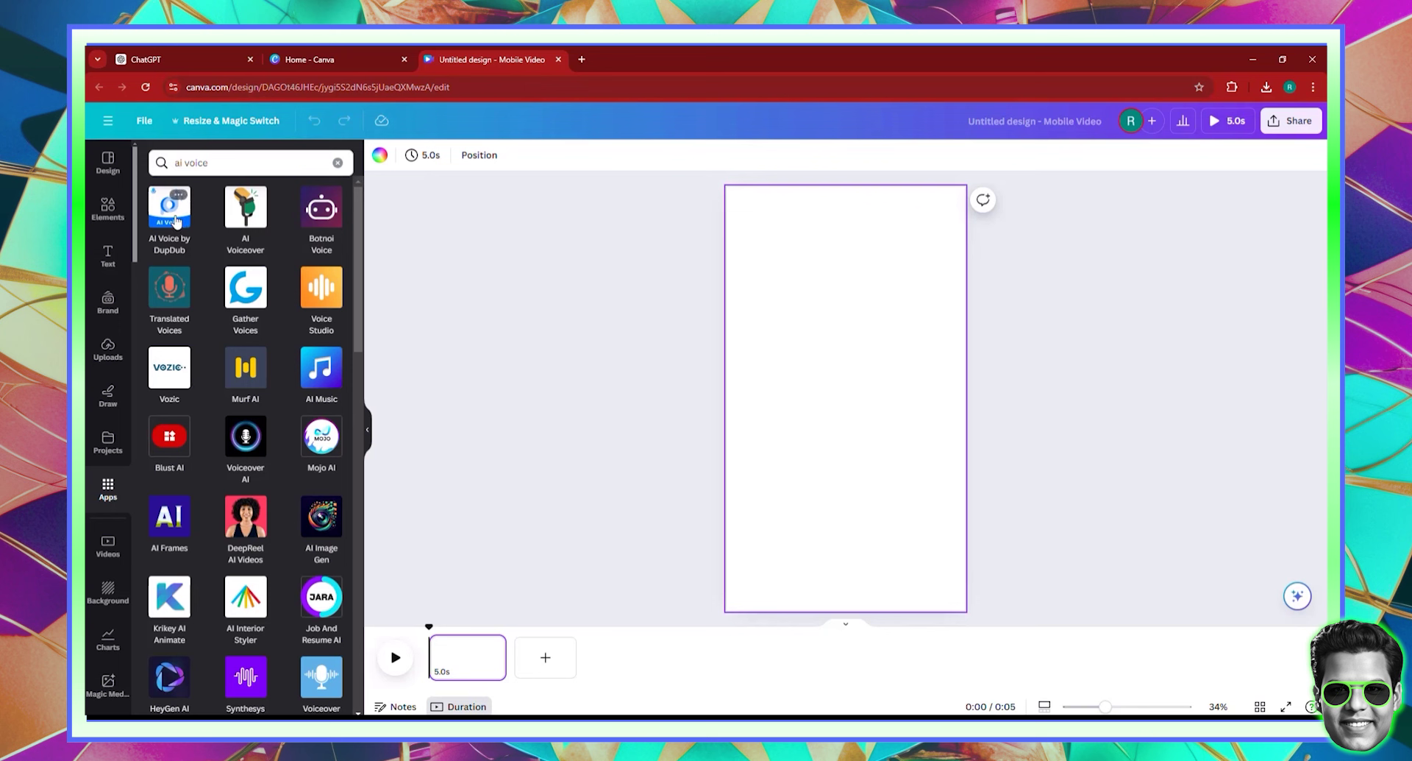
left_click(176, 220)
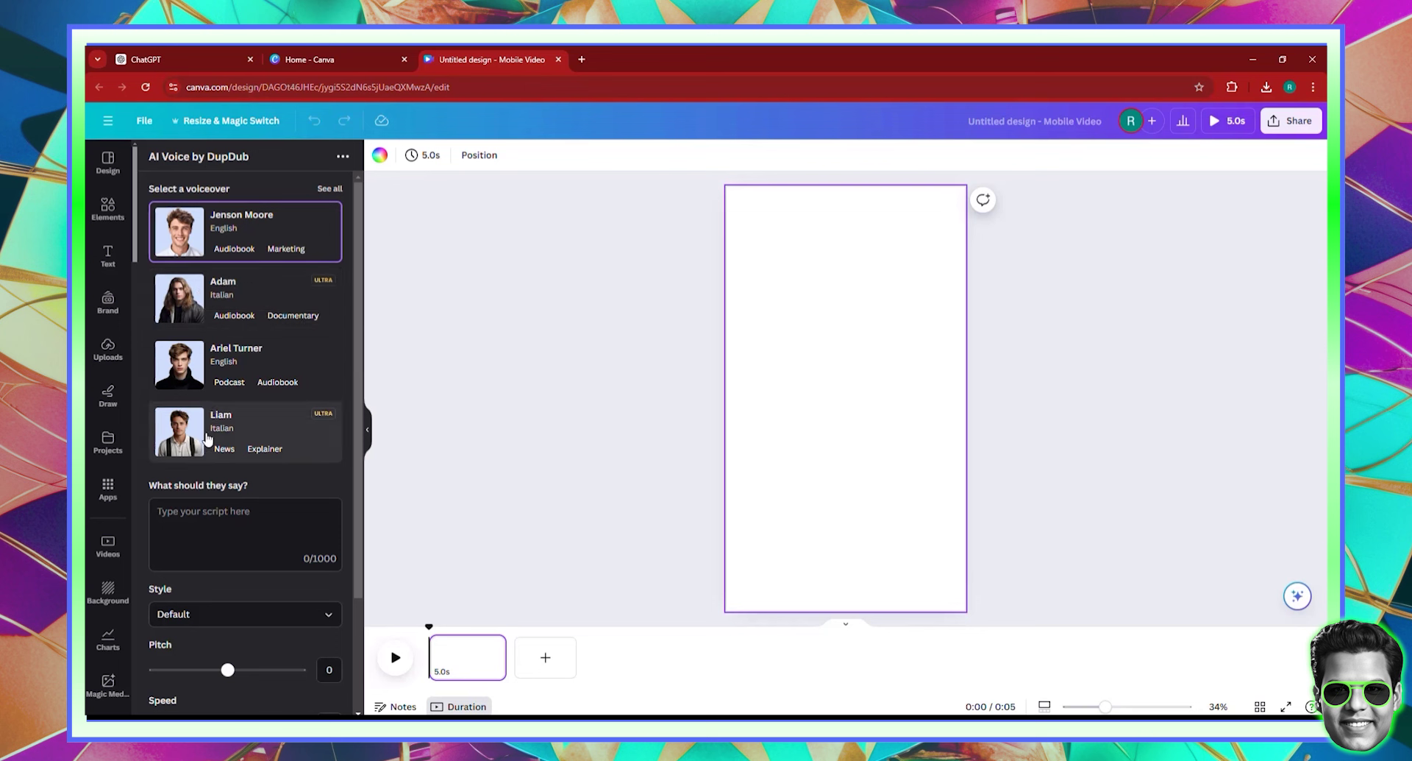
left_click(242, 529)
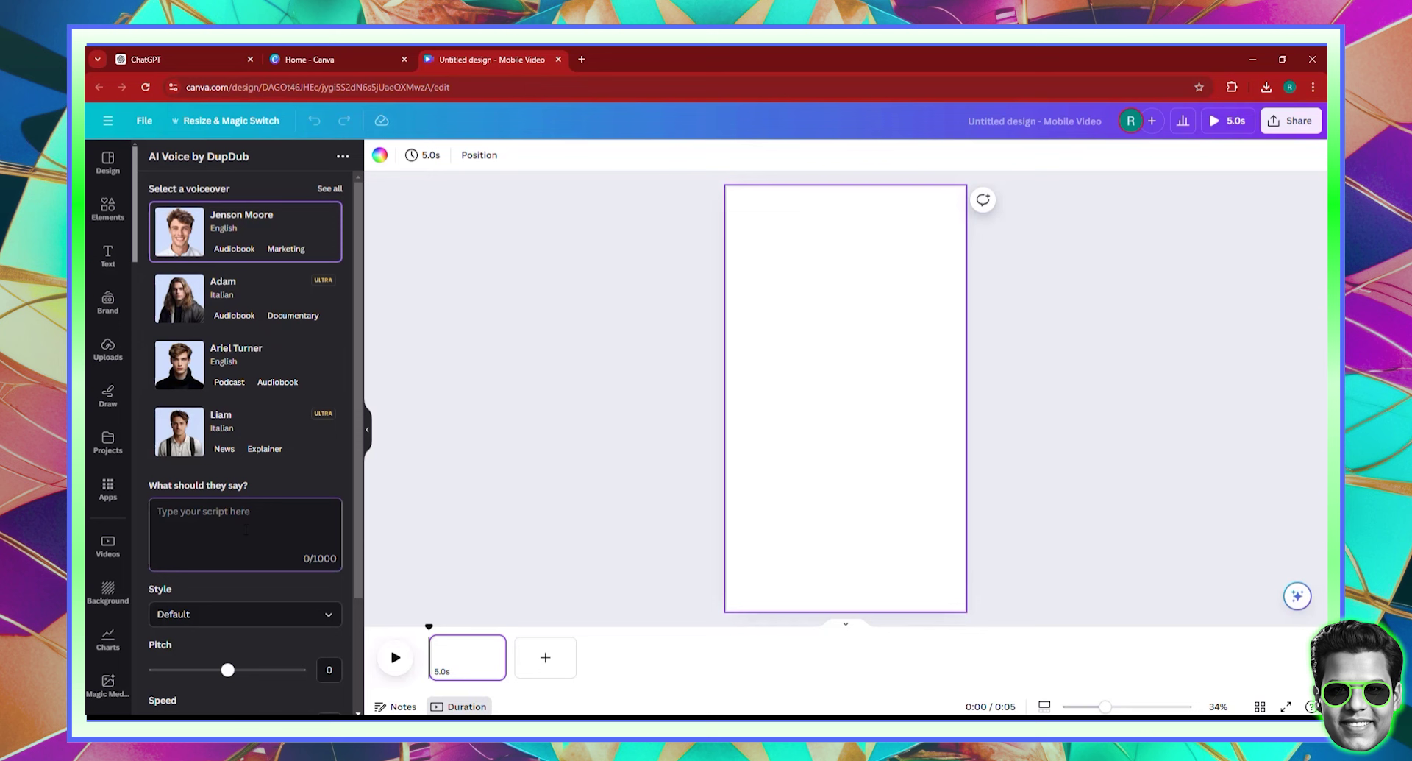
key("ctrl+v")
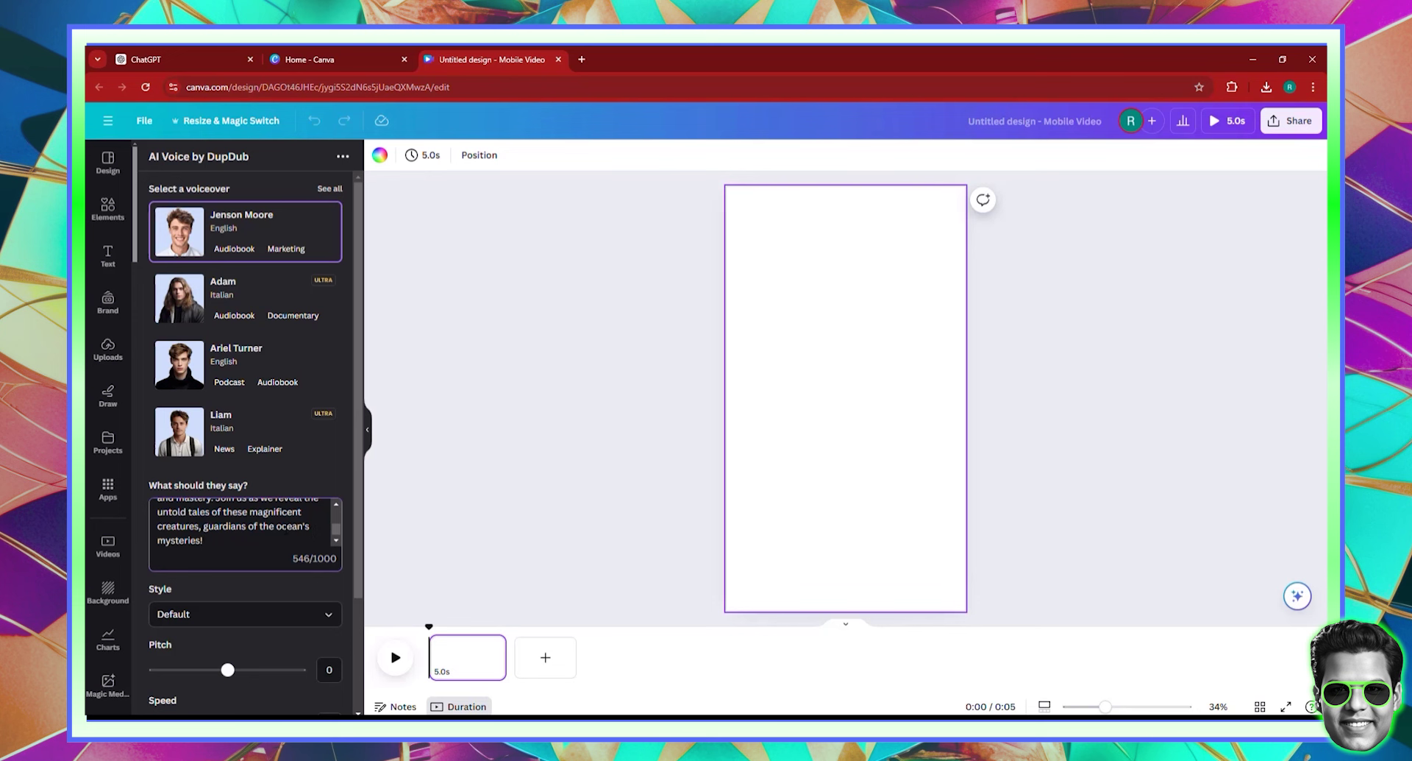
Step: Look at the ElevenLabs text-to-speech page in a separate tab and close it
left_click(581, 59)
type("elevenlabs")
key("Return")
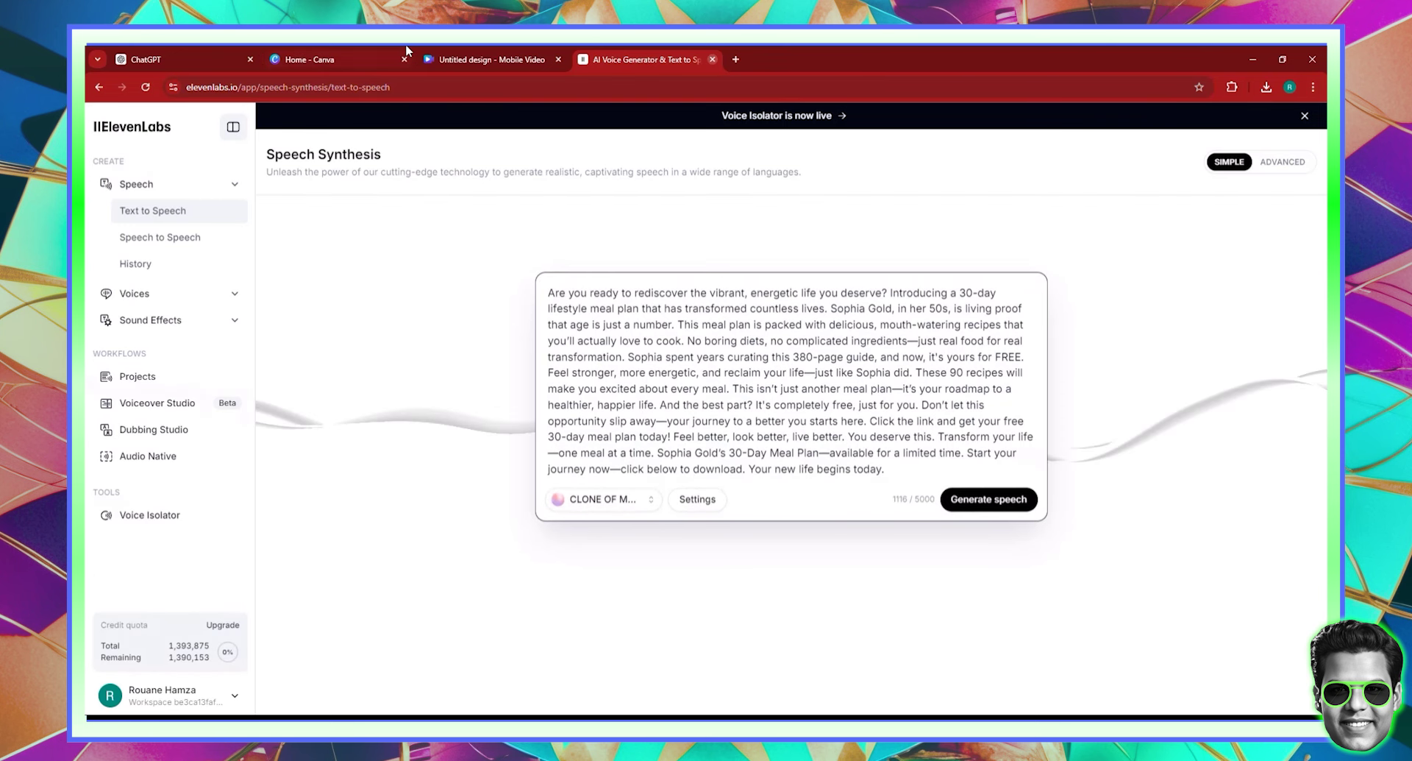
left_click(713, 59)
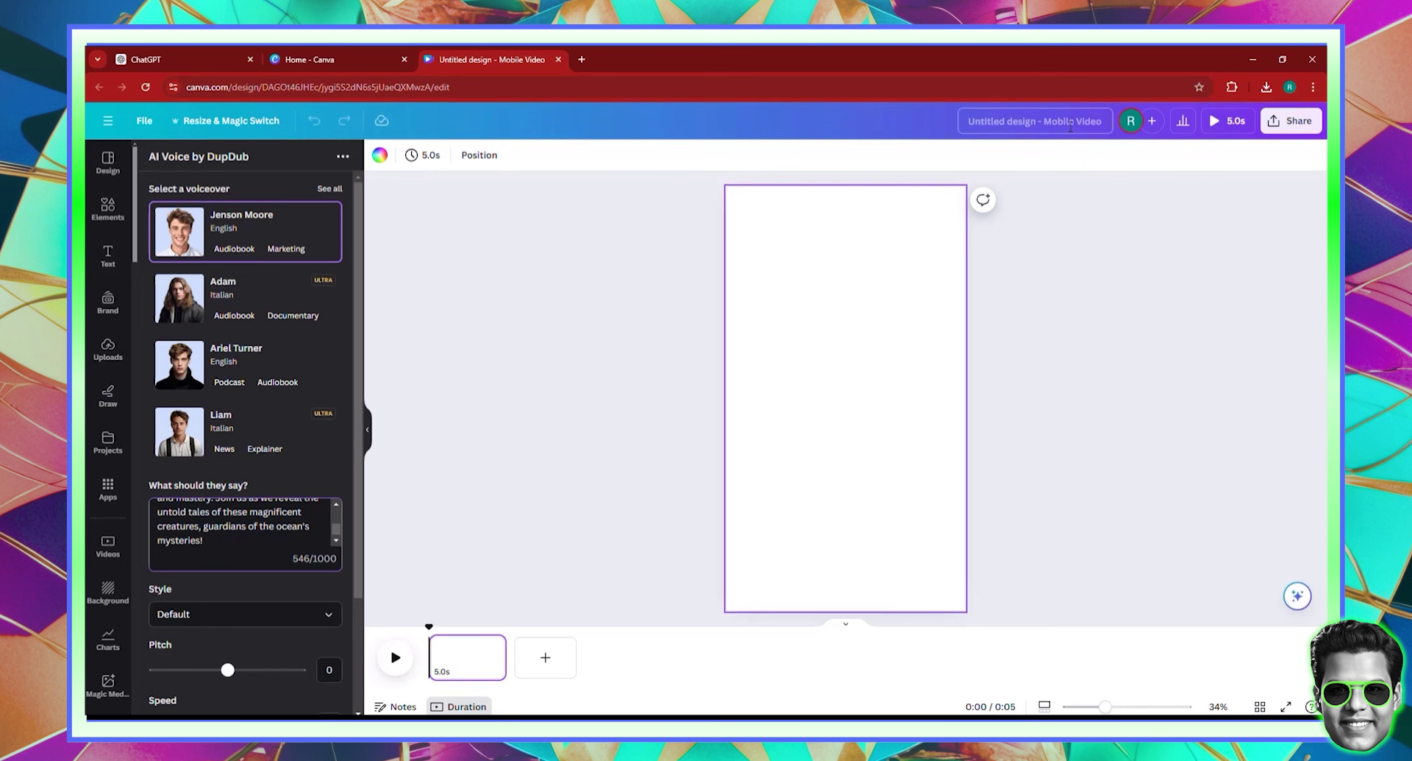
Step: Set the DupDub voiceover style to Excited and try to add the generated voice to the design
scroll(278, 570, "down", 3)
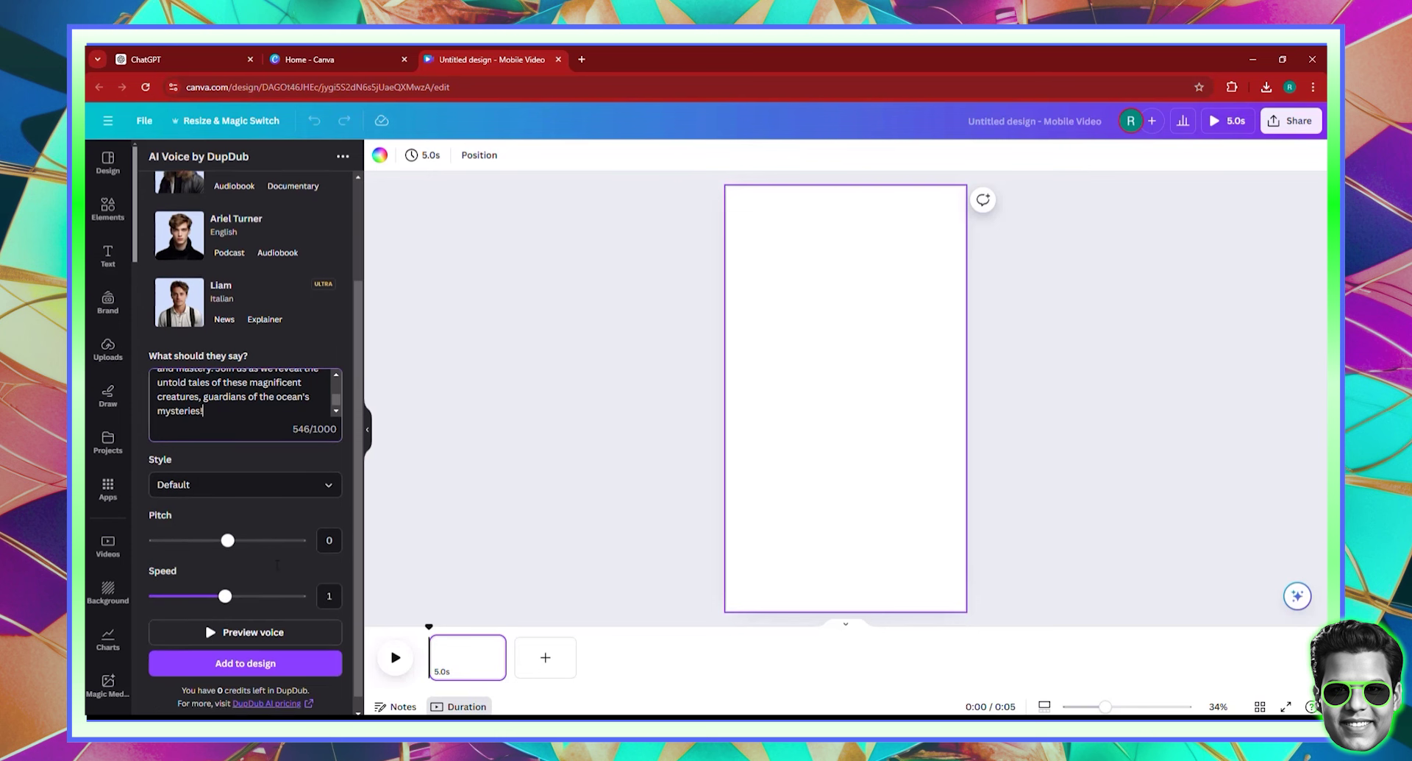
left_click(229, 477)
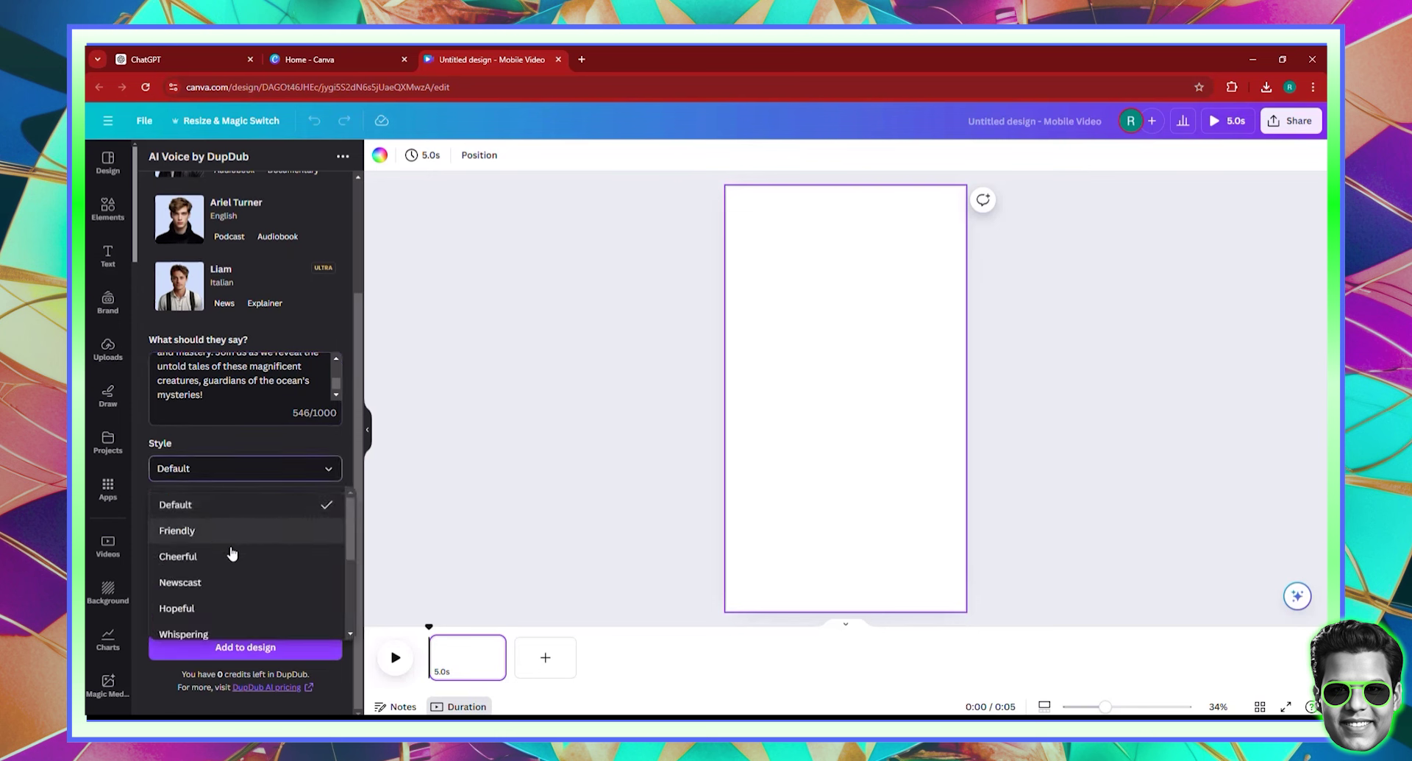
scroll(224, 620, "down", 3)
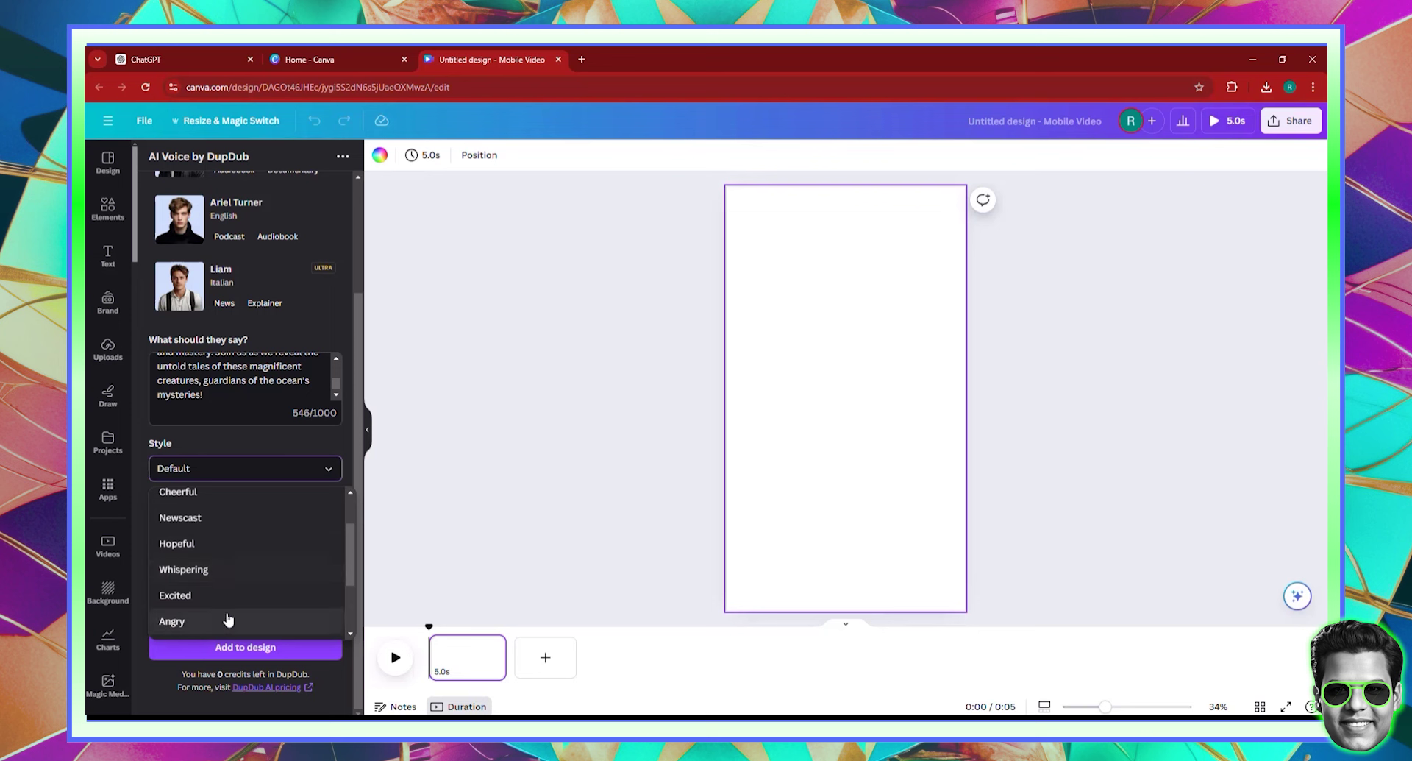
left_click(196, 530)
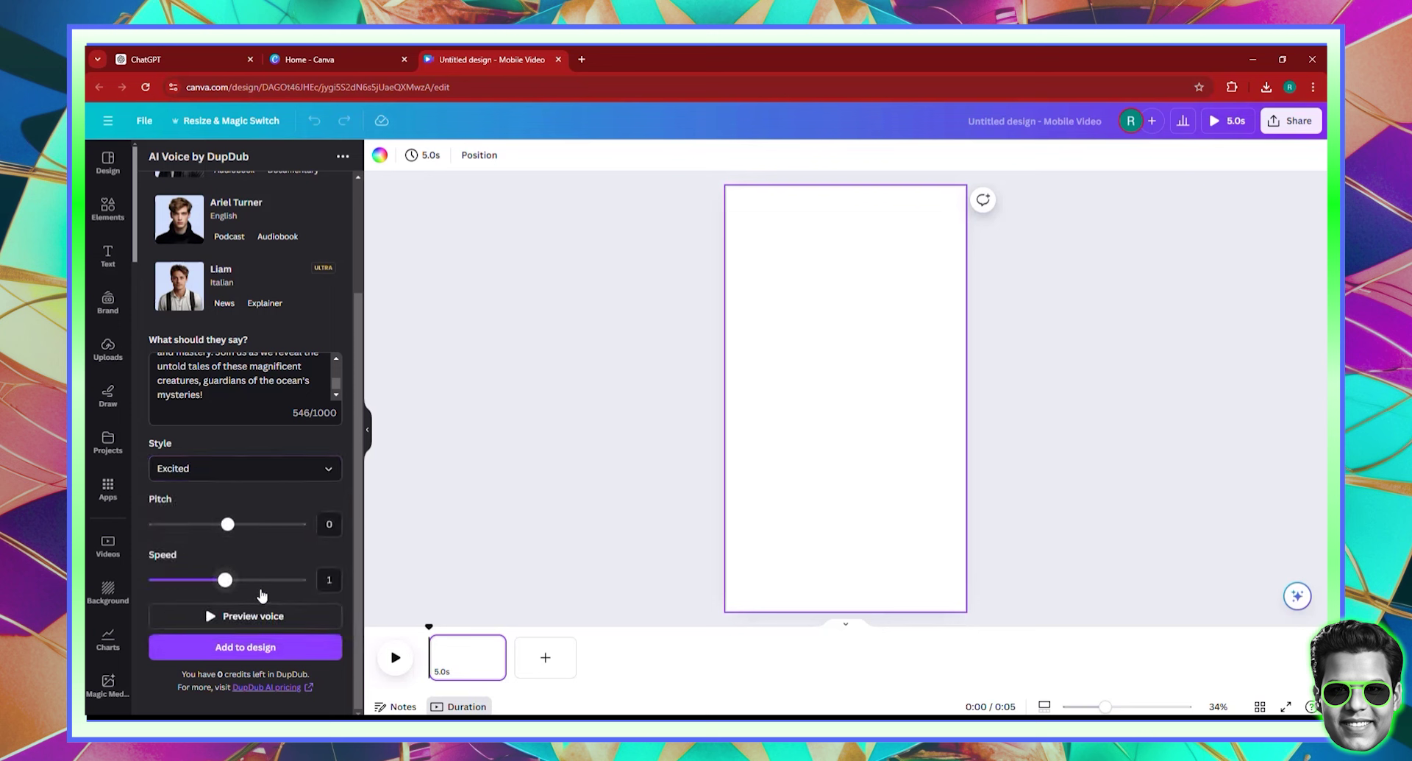
left_click(265, 646)
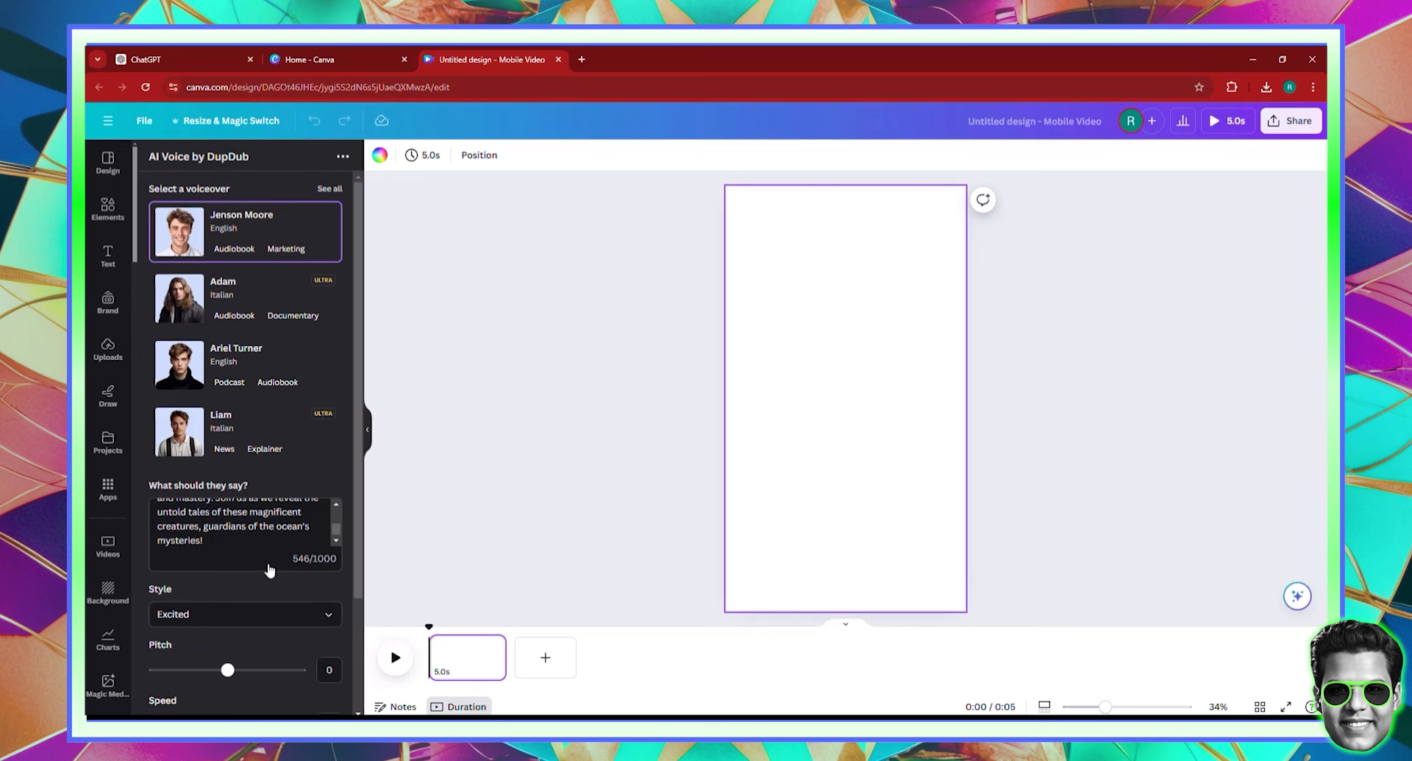
scroll(287, 683, "down", 3)
left_click(258, 649)
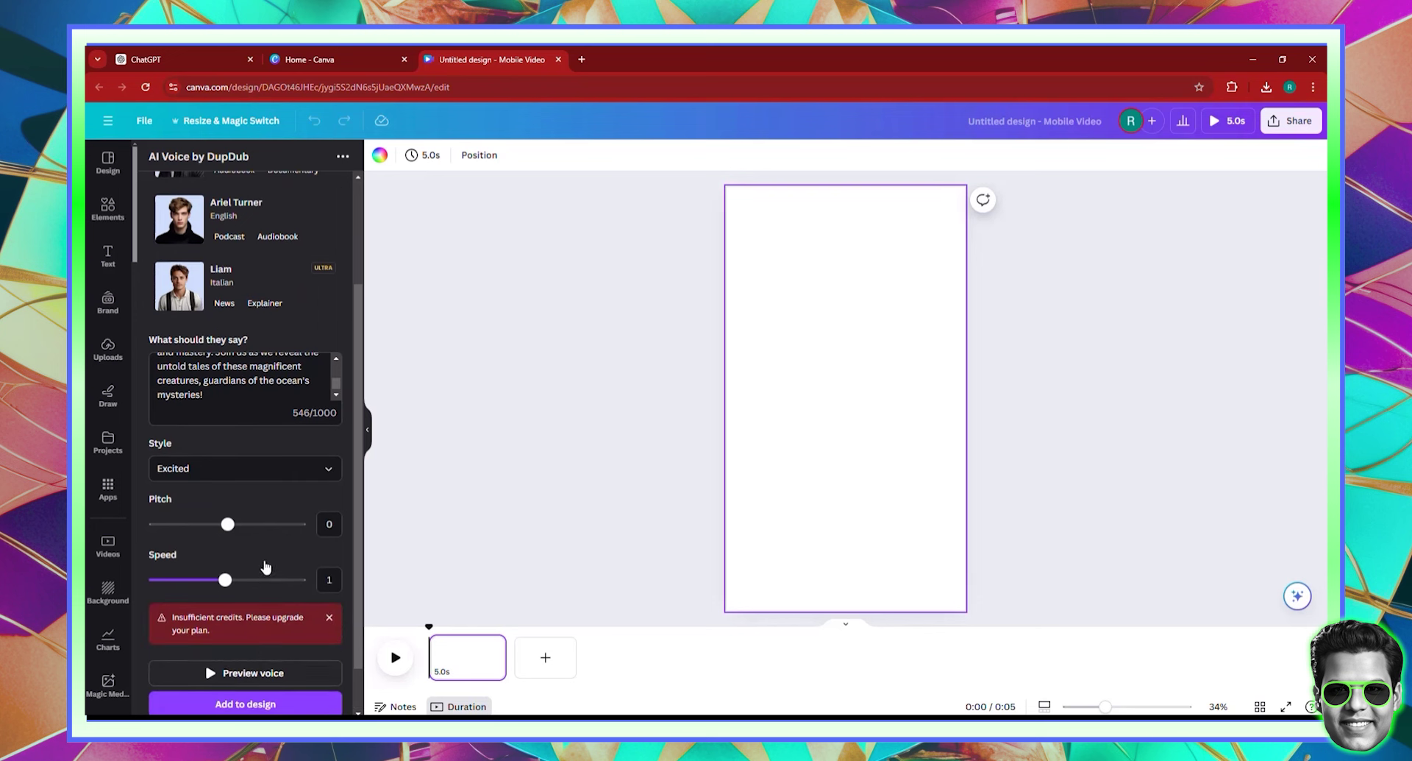
scroll(264, 555, "down", 1)
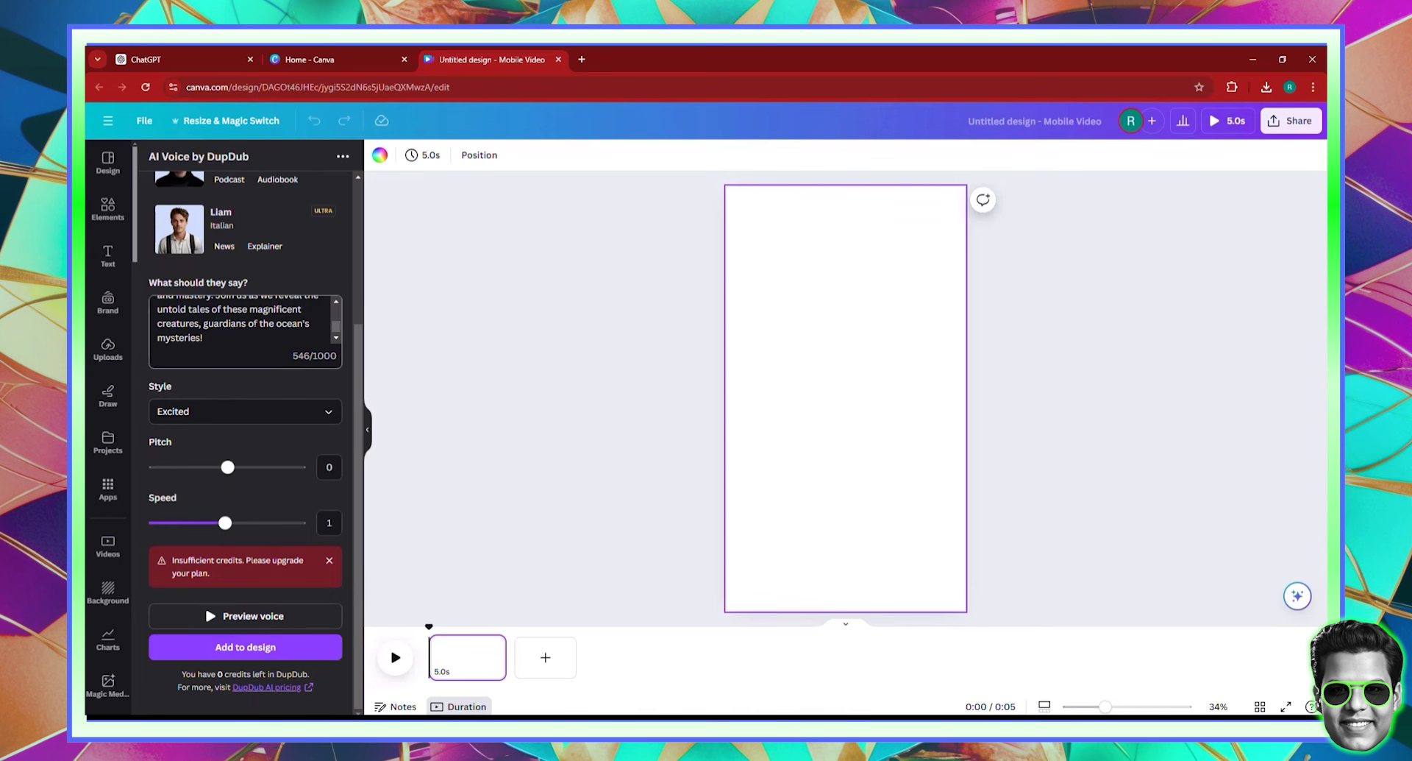
scroll(242, 324, "up", 5)
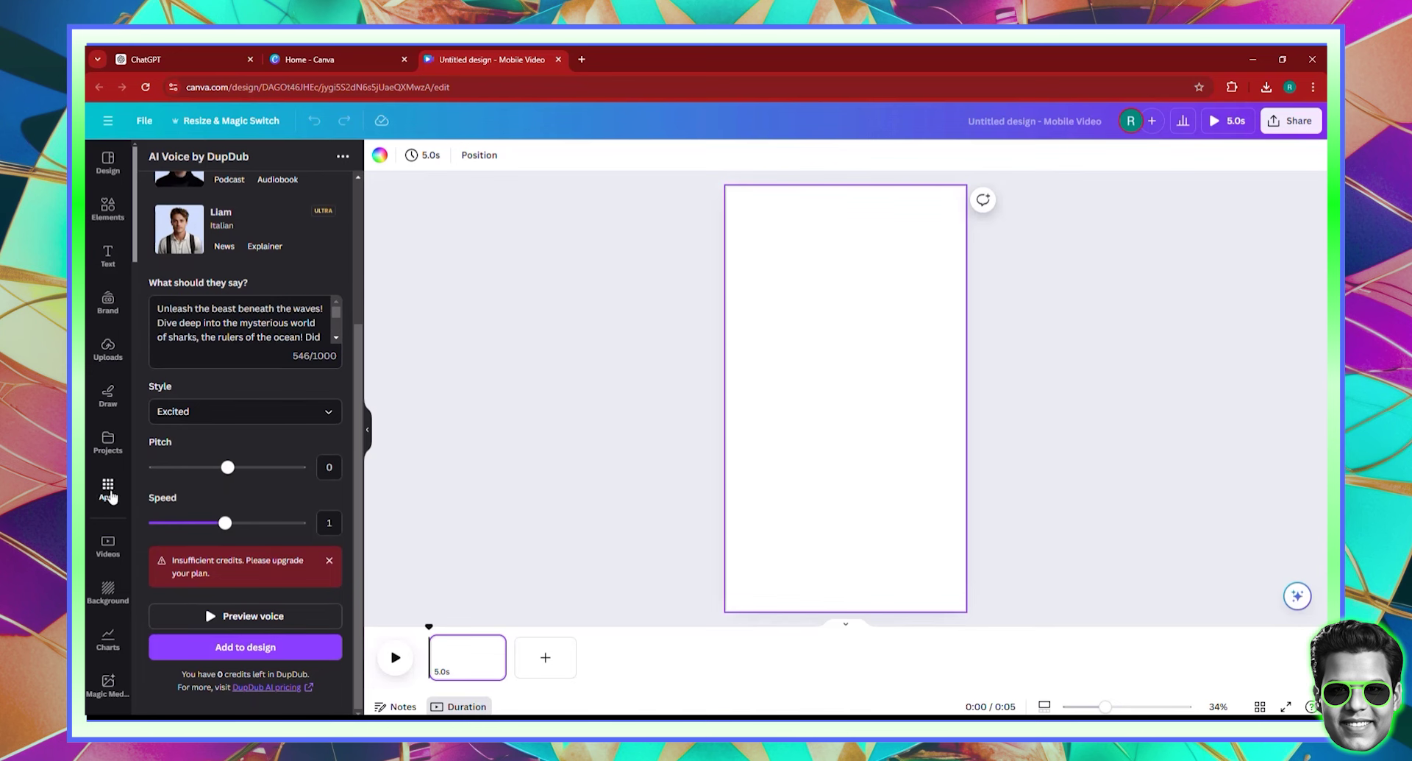
Step: Search the Canva apps for "aivoov" and open the AiVOOV app
key("Escape")
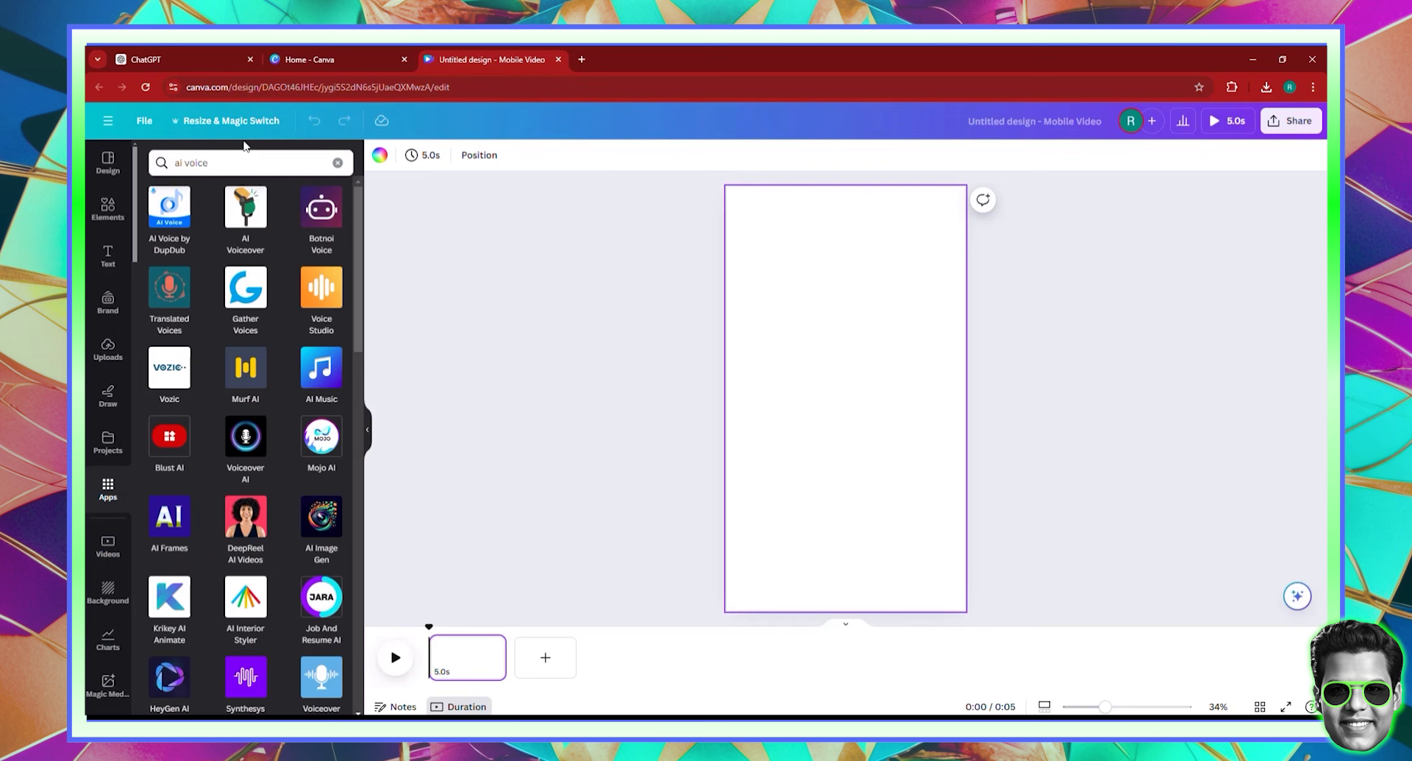
left_click(209, 156)
key("ctrl+a")
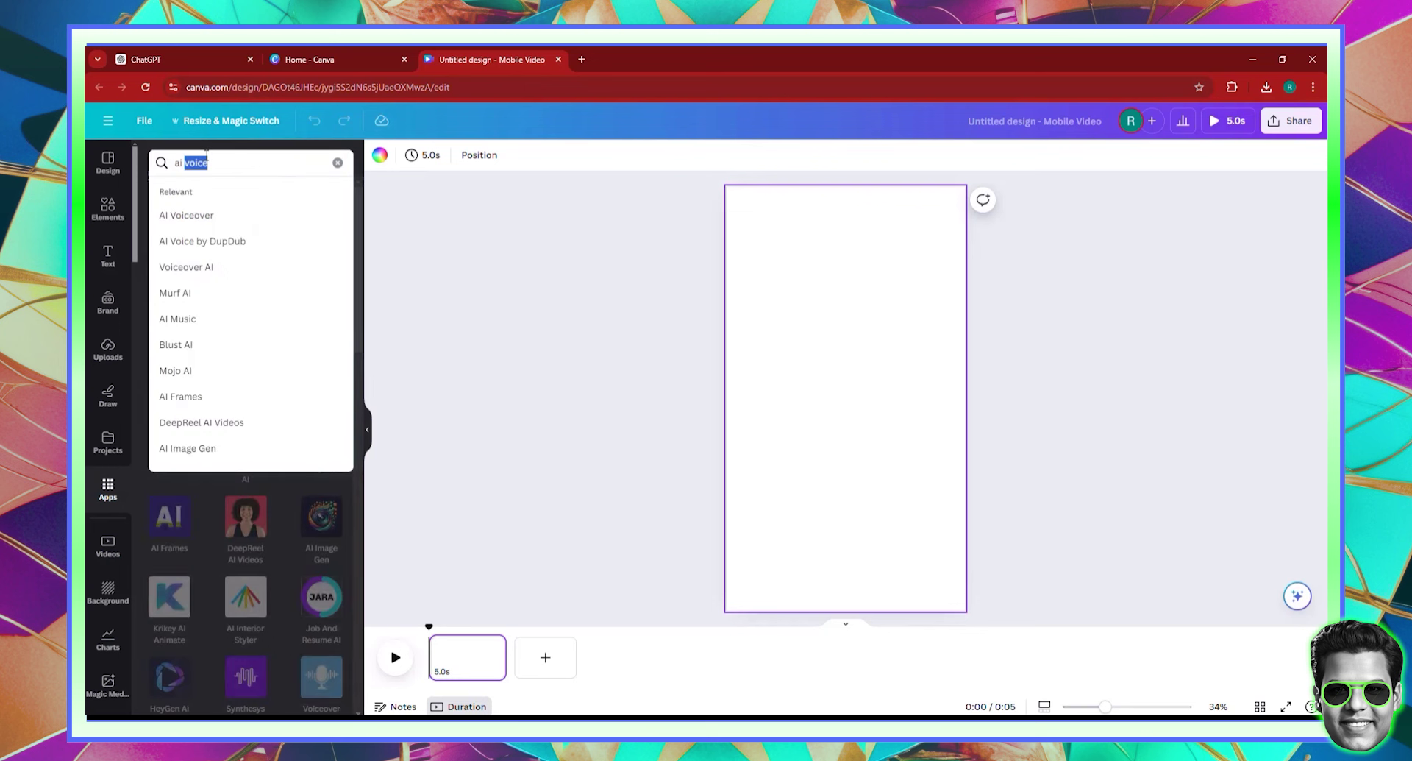
type("aivoov")
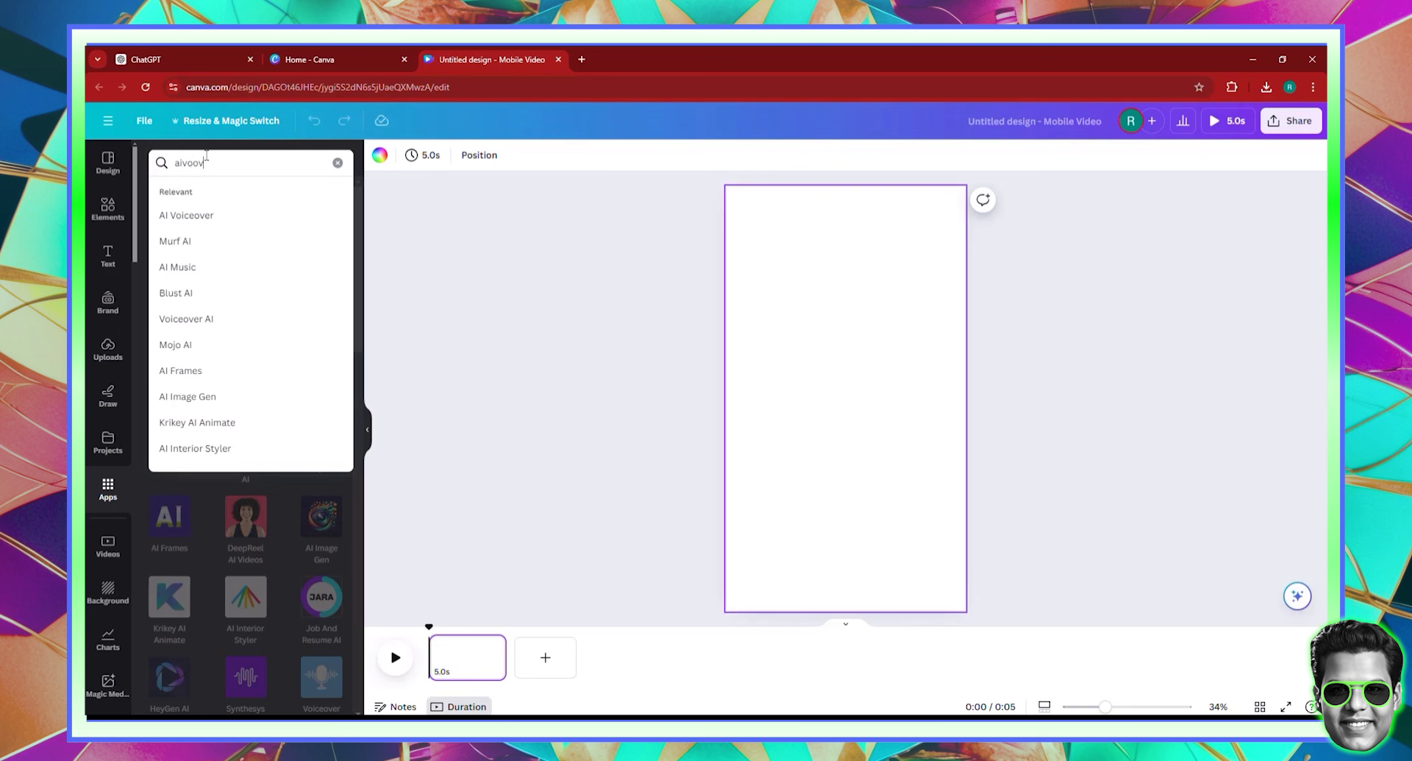
key("Return")
left_click(174, 218)
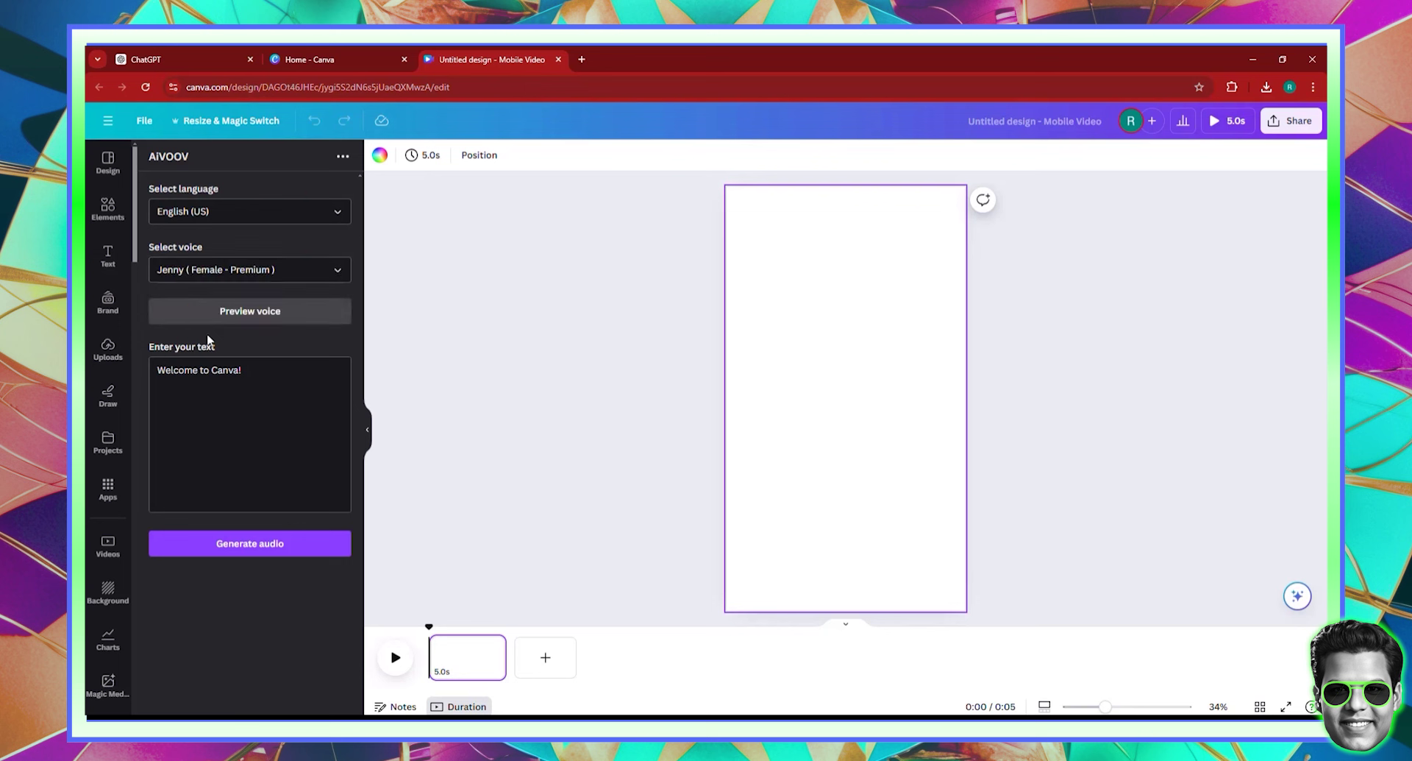
Step: Replace the AiVOOV sample text with the copied shark voiceover paragraph and try to generate audio with the Jenny voice
left_click(243, 412)
key("ctrl+a")
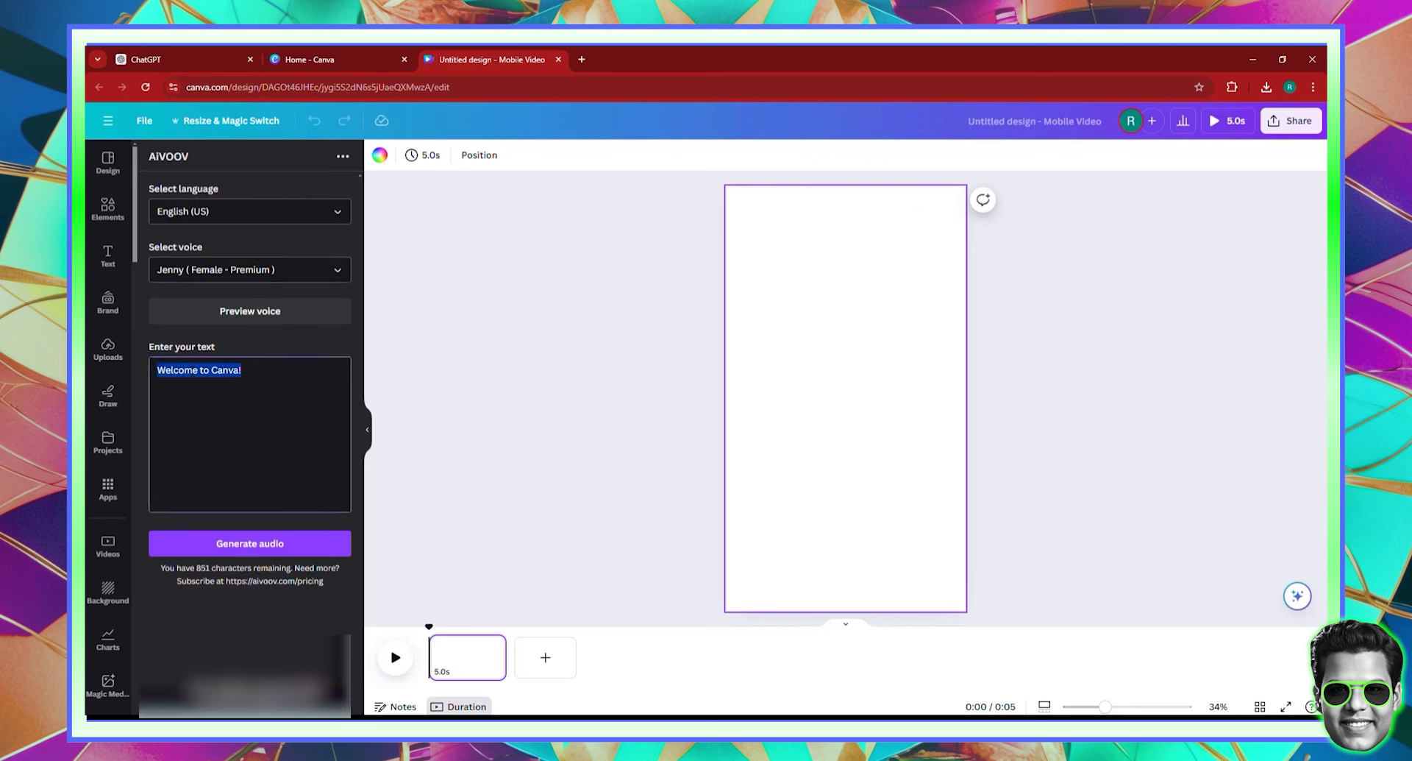
key("ctrl+v")
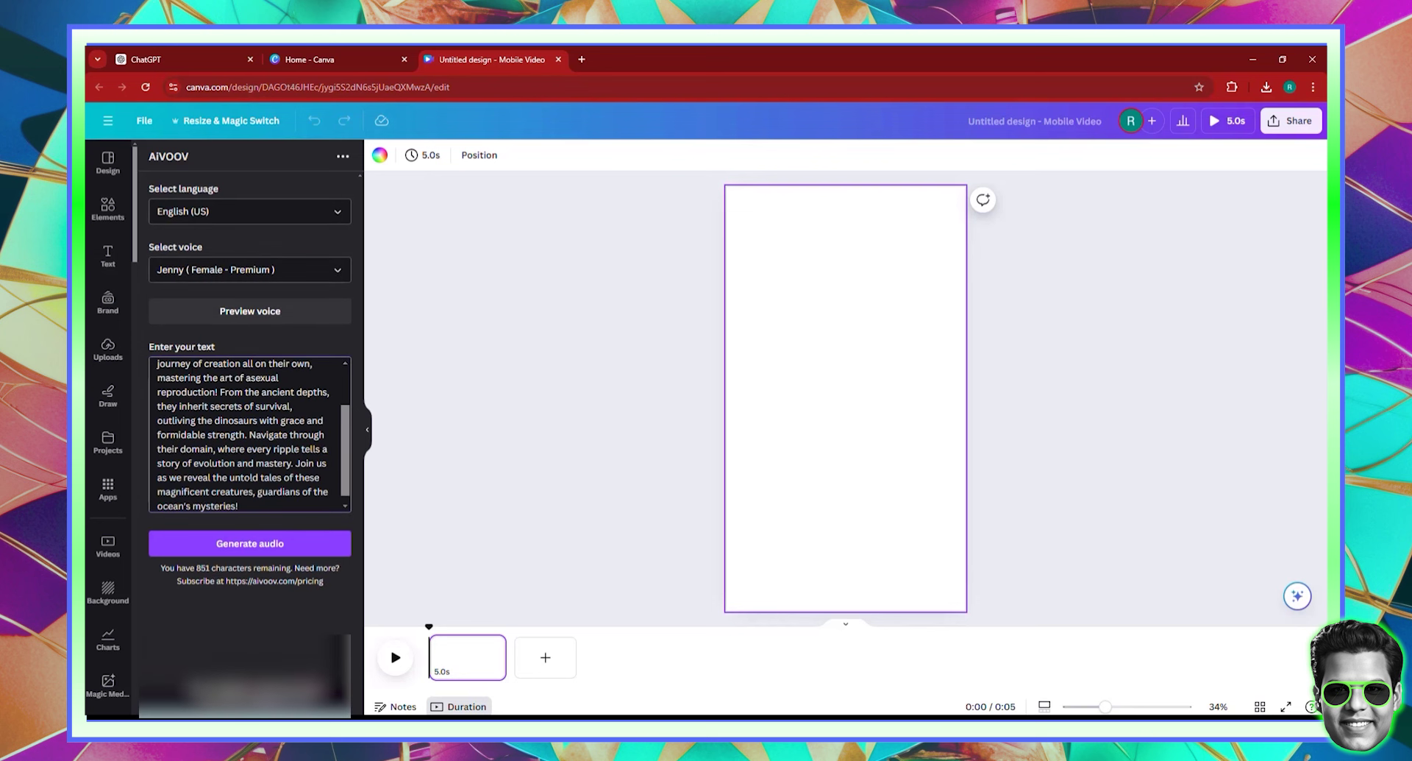
left_click(280, 279)
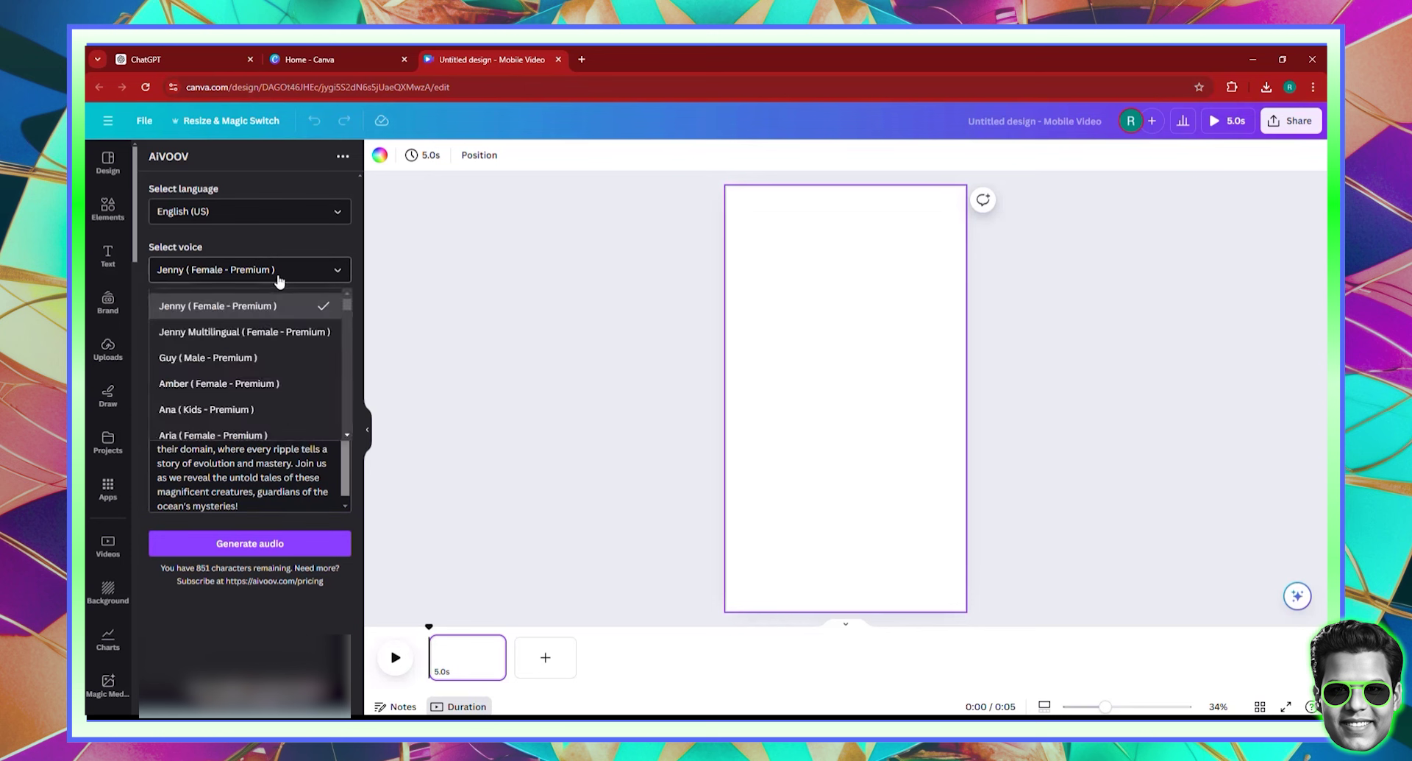
left_click(280, 270)
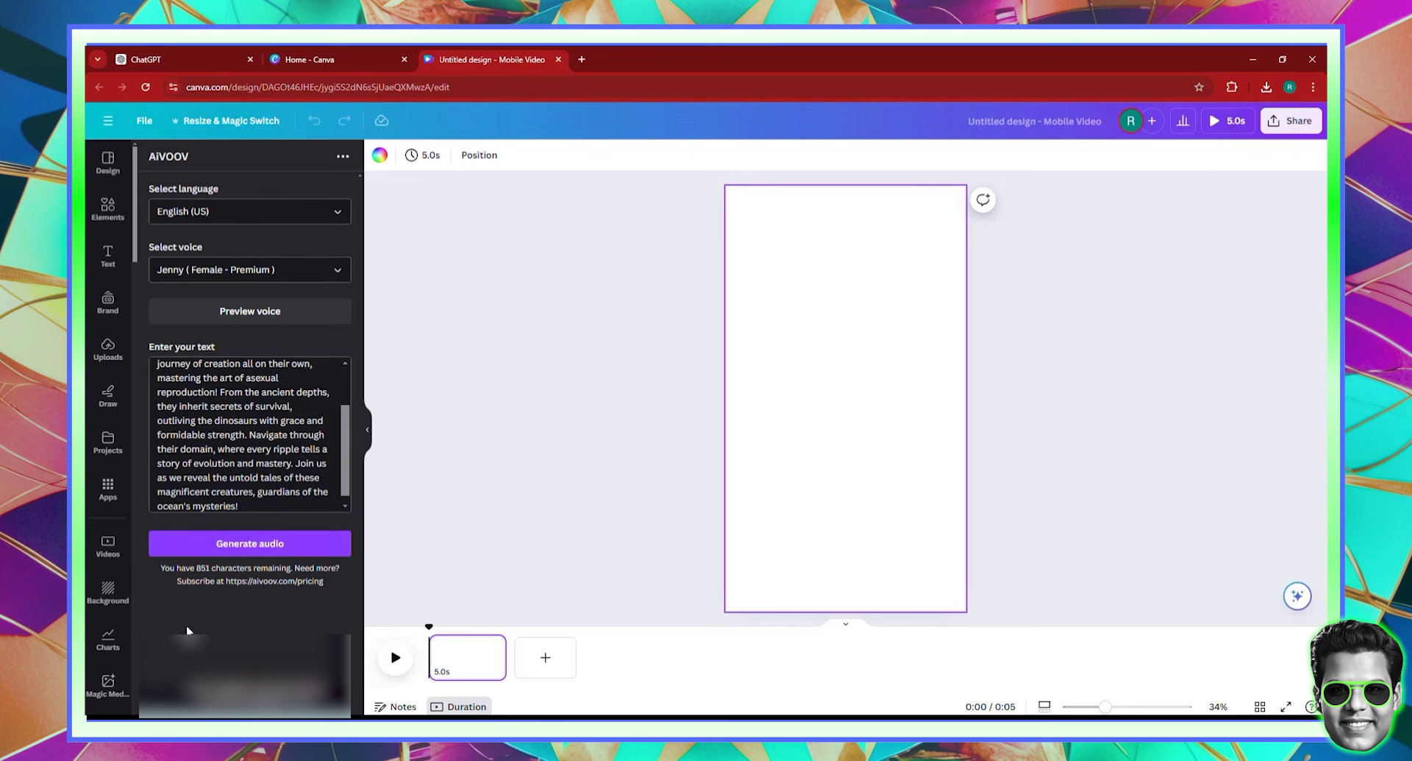
left_click(267, 545)
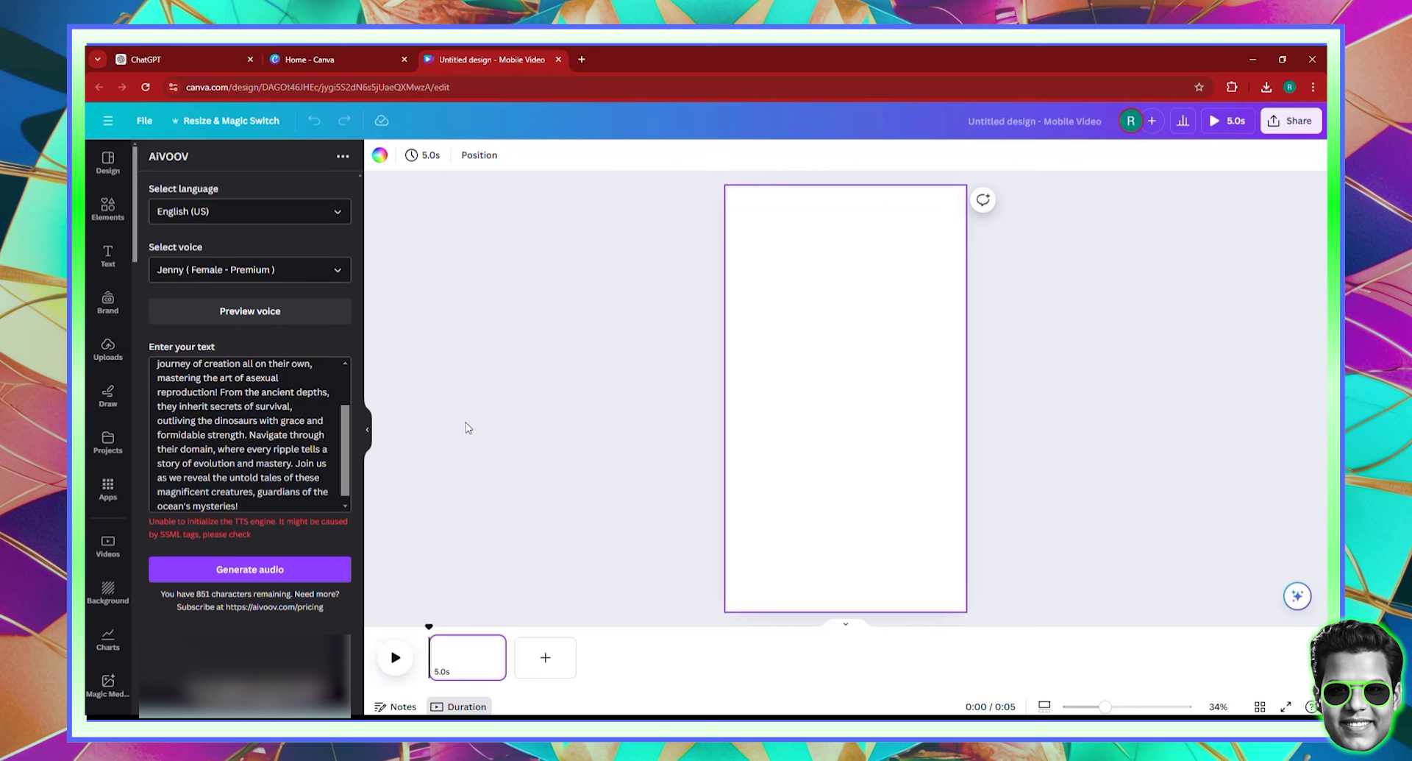
Step: Change the AiVOOV voice to Ashley (Female - Premium) and try to generate the audio again
left_click(268, 269)
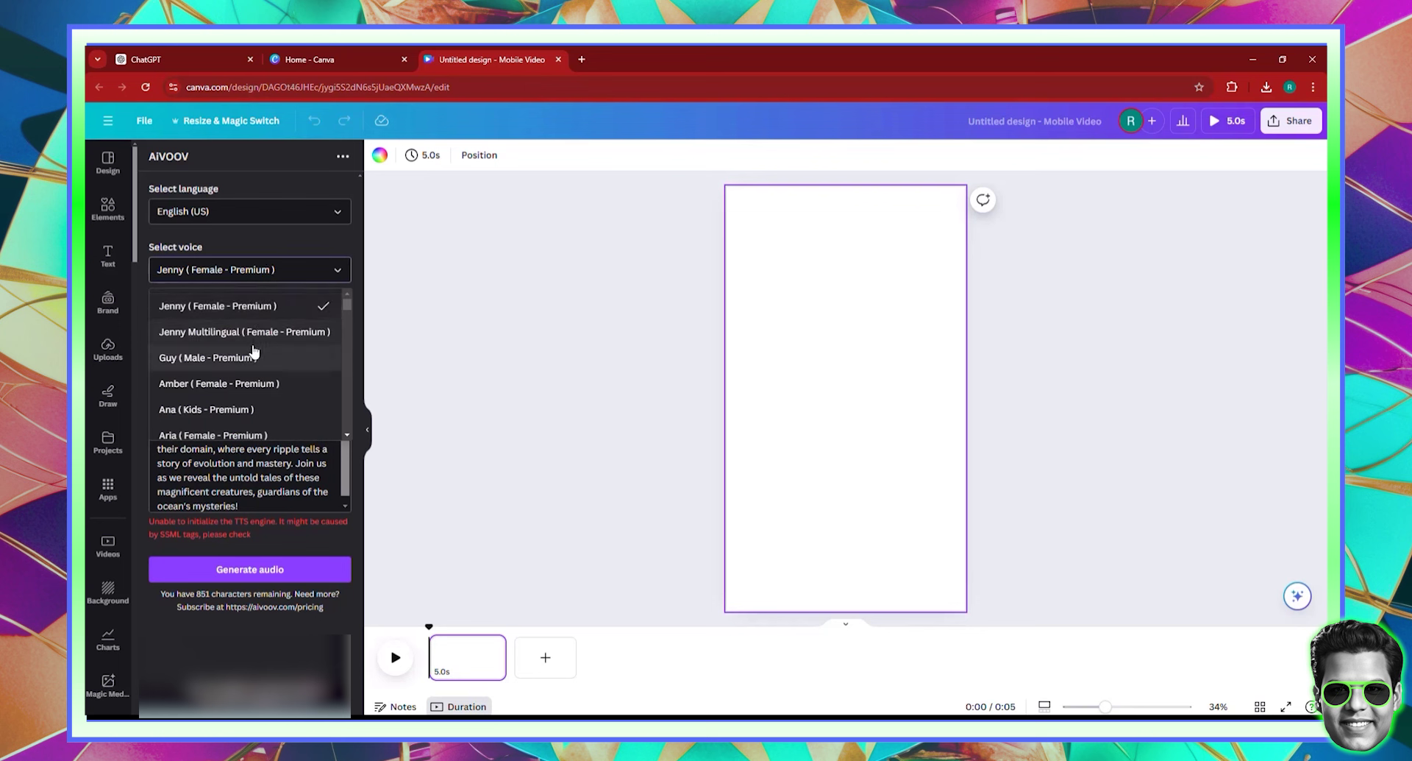
scroll(250, 365, "down", 2)
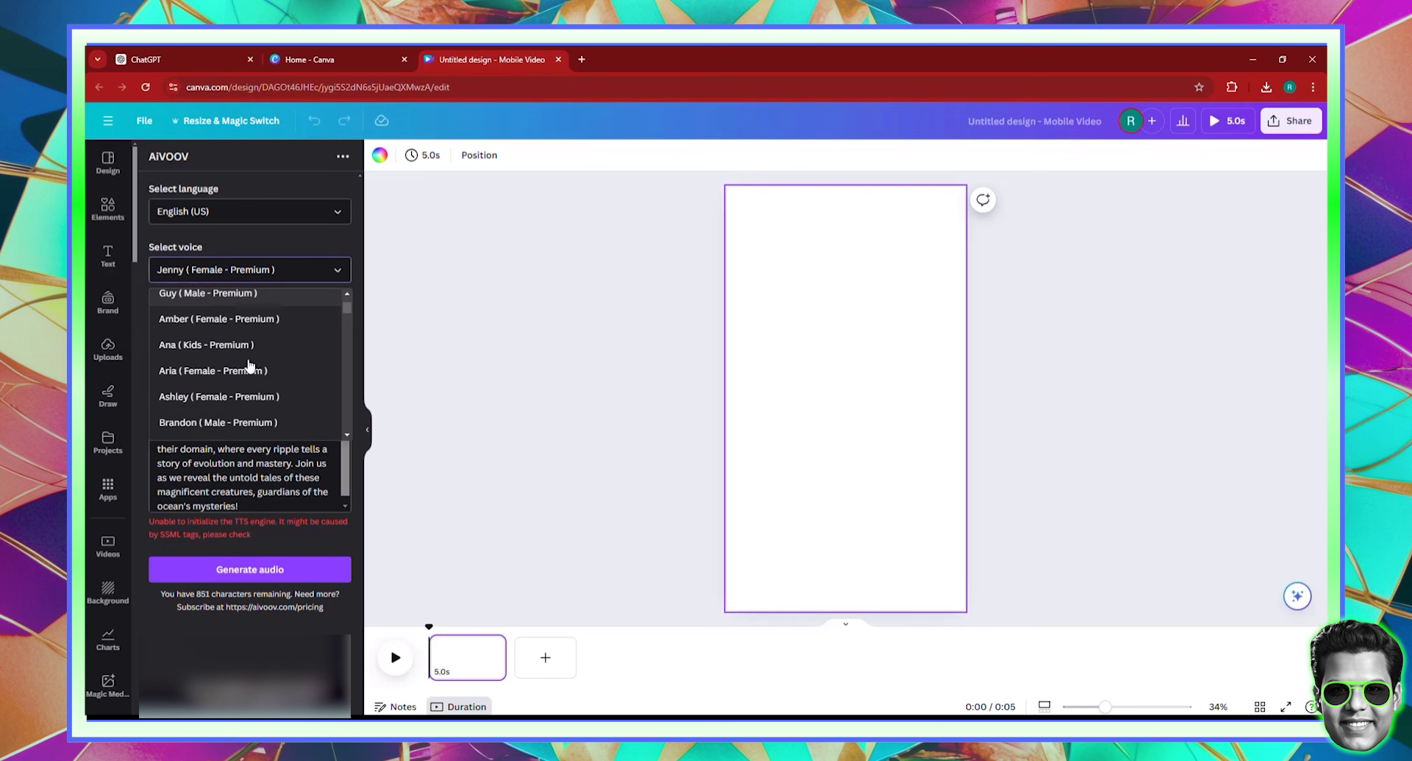
left_click(240, 397)
left_click(231, 570)
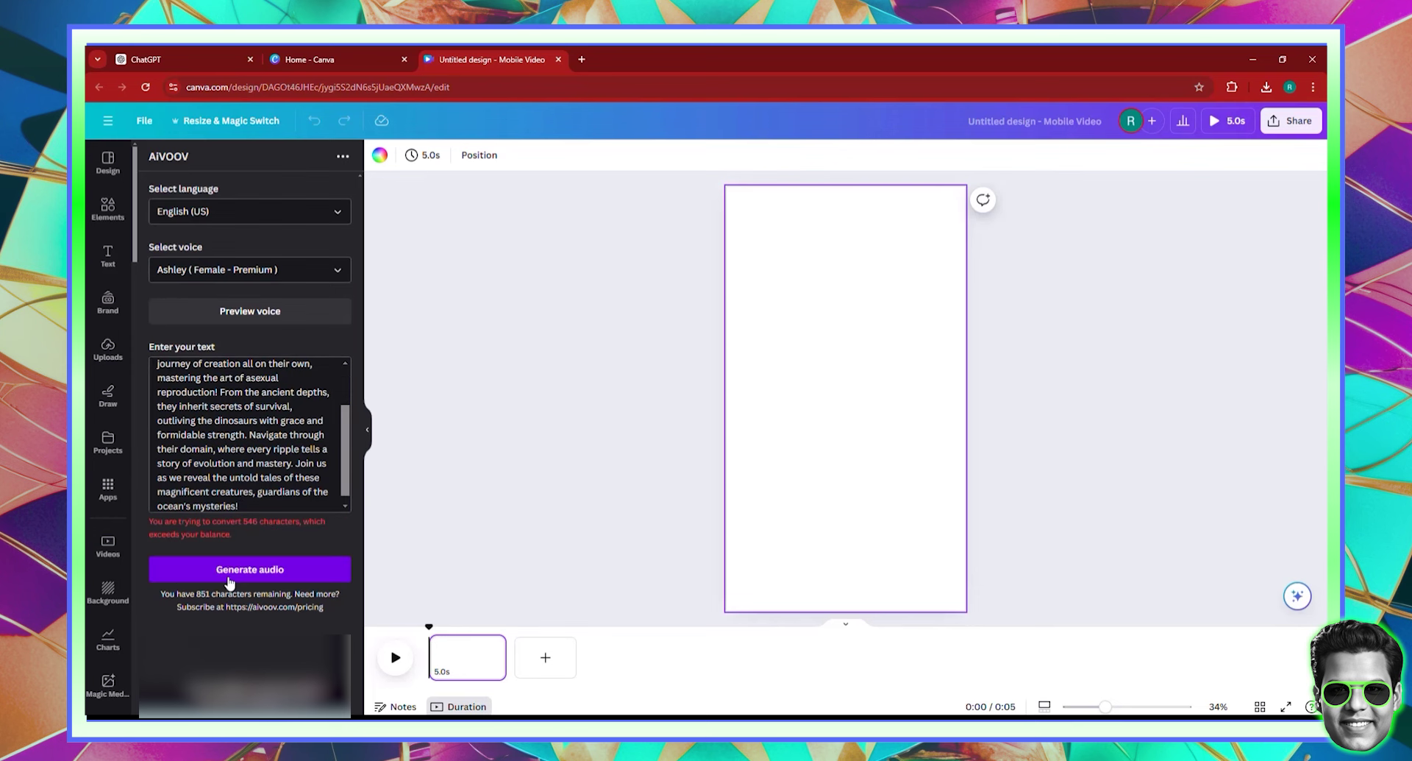
Step: Open the ElevenLabs text-to-speech page in a new tab and replace its existing text with the copied shark voiceover paragraph
left_click(576, 50)
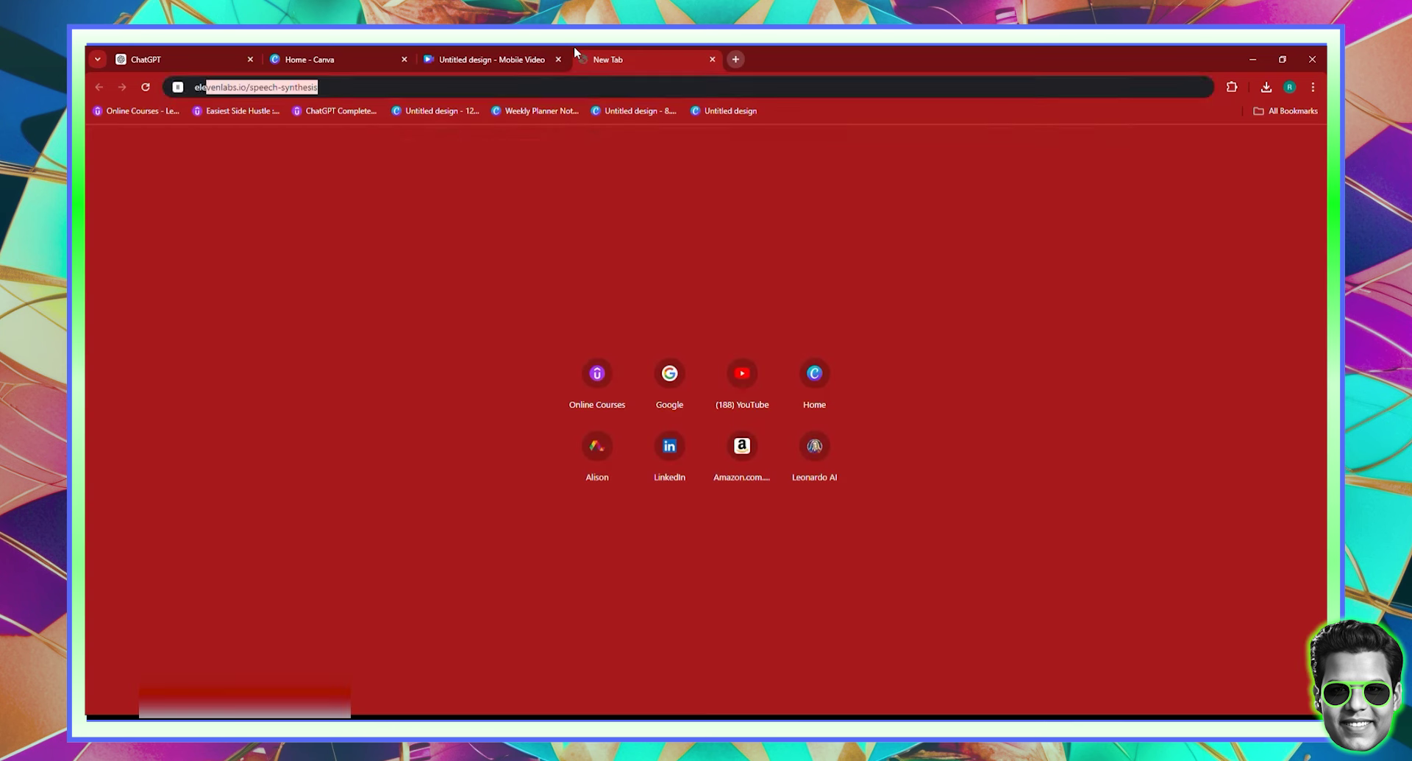
left_click(539, 51)
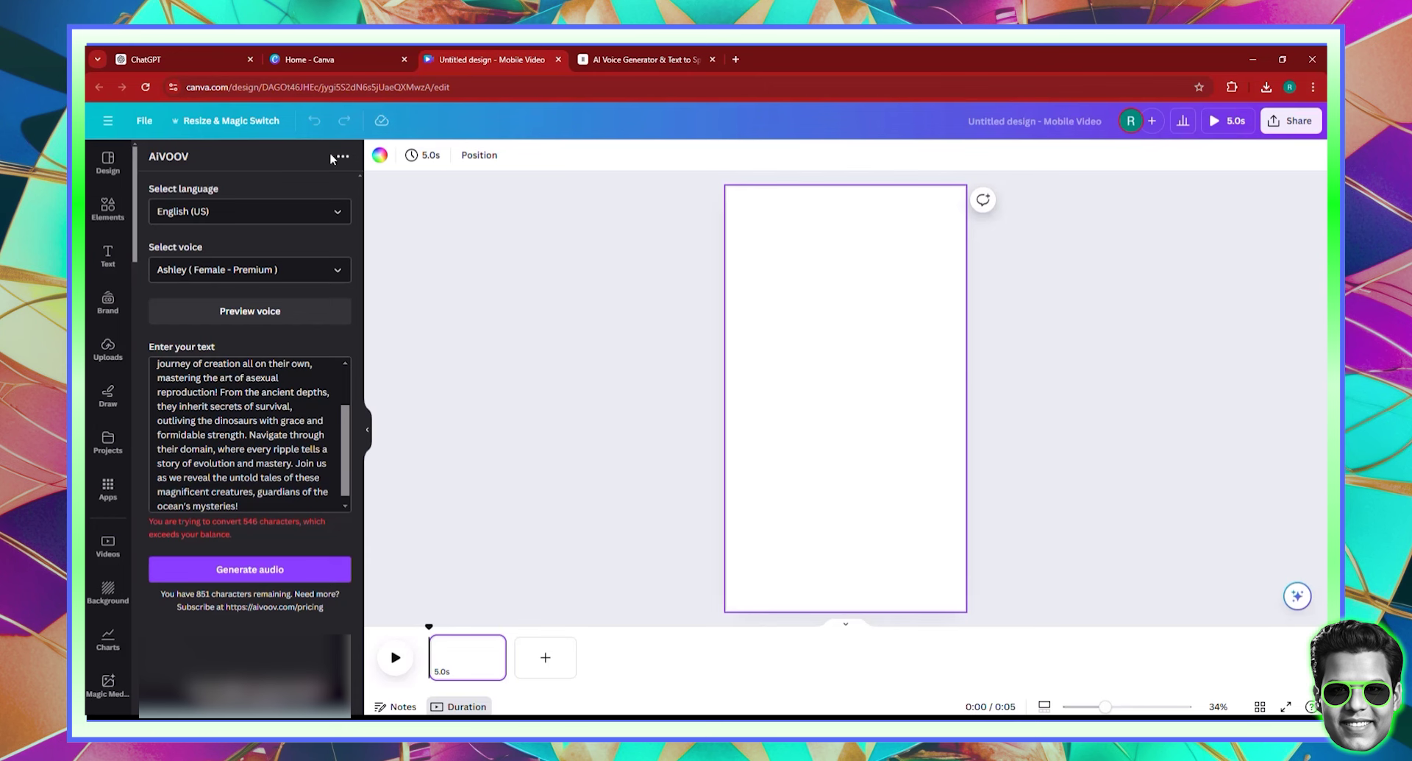
left_click(660, 53)
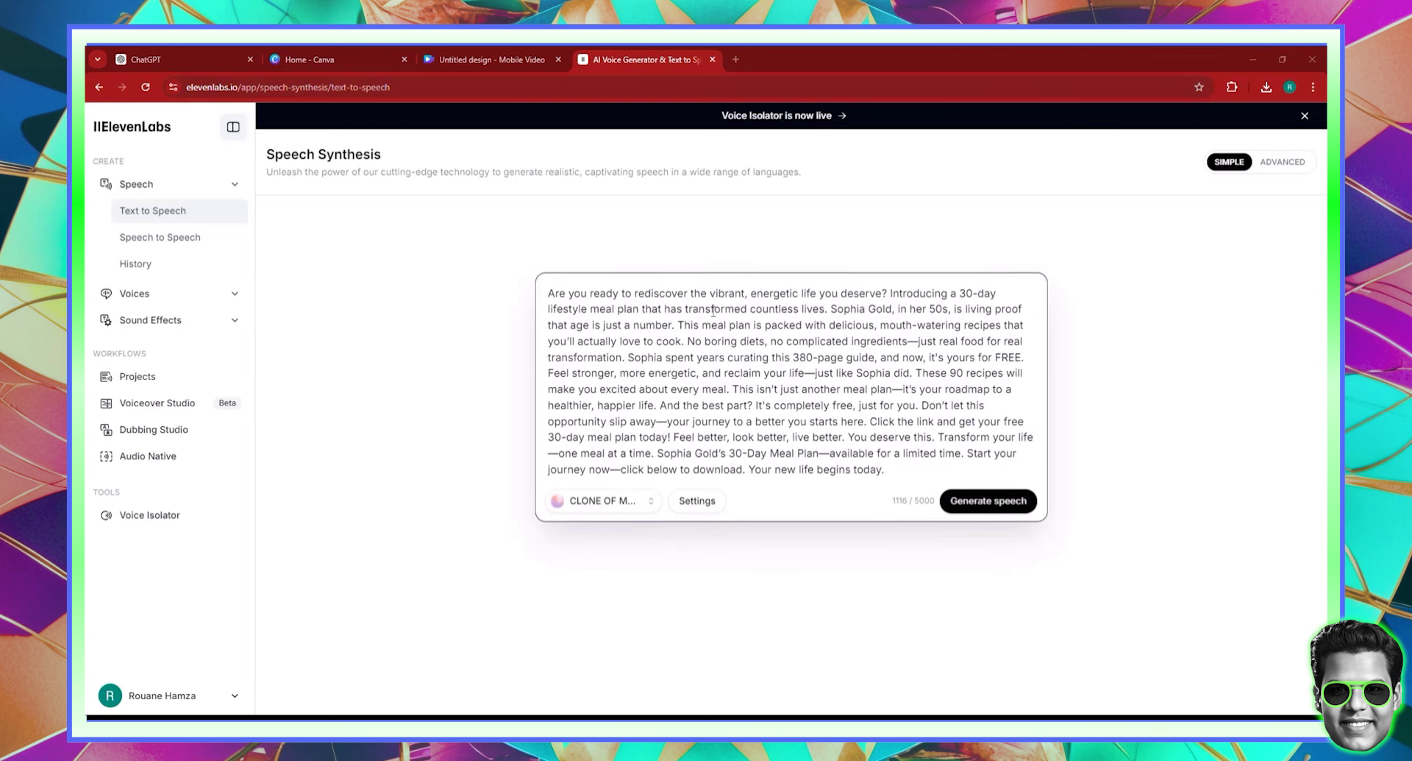
key("ctrl+a")
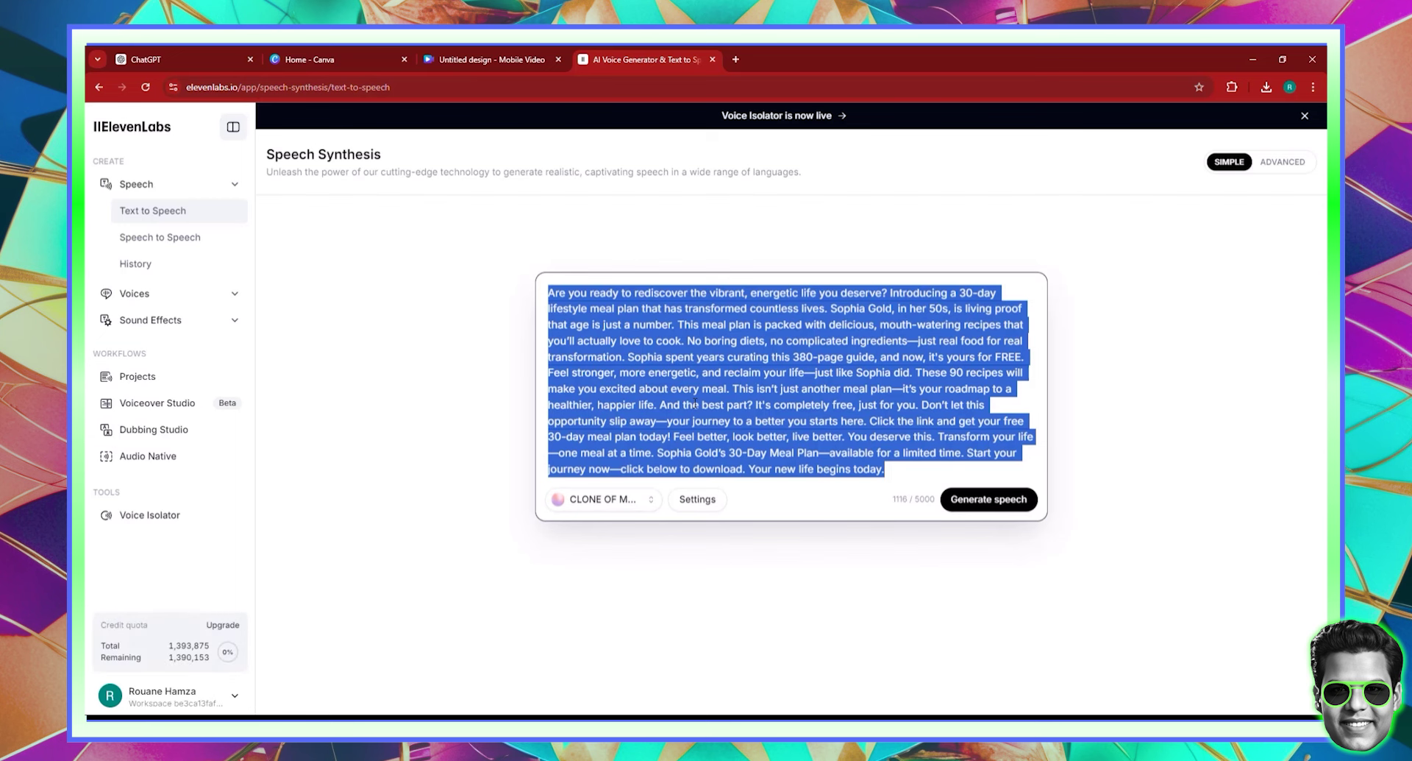
key("ctrl+v")
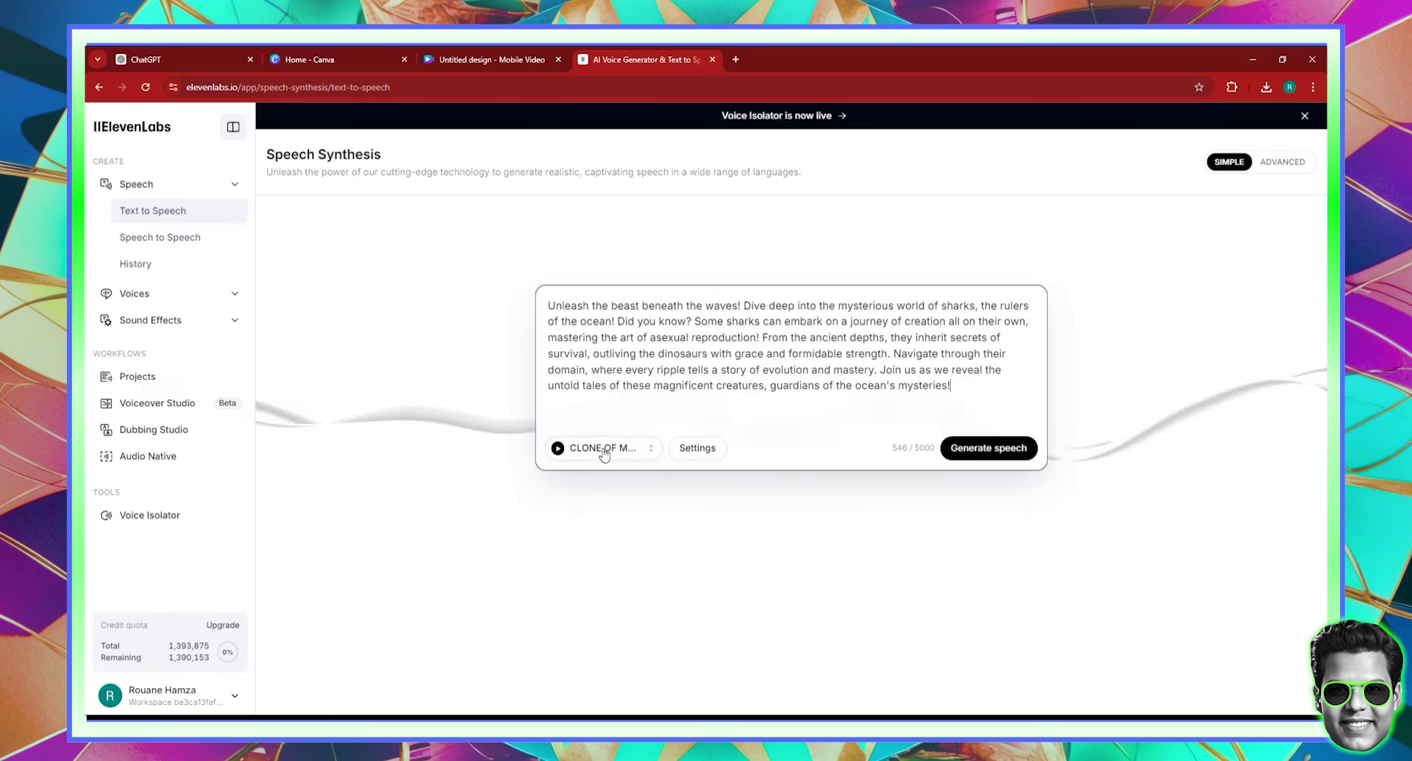
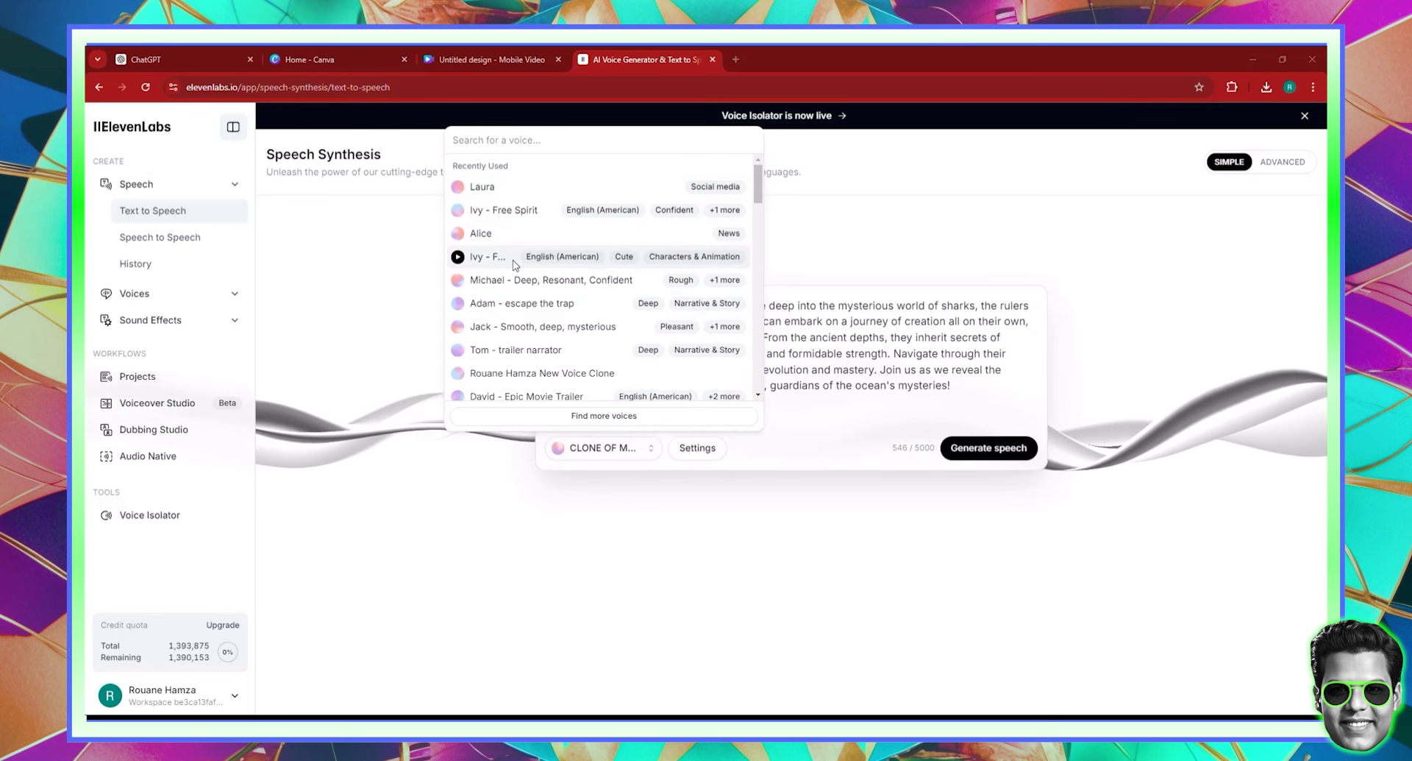
Step: Choose the Ivy - Free Spirit voice, generate the speech and pause its playback
left_click(513, 210)
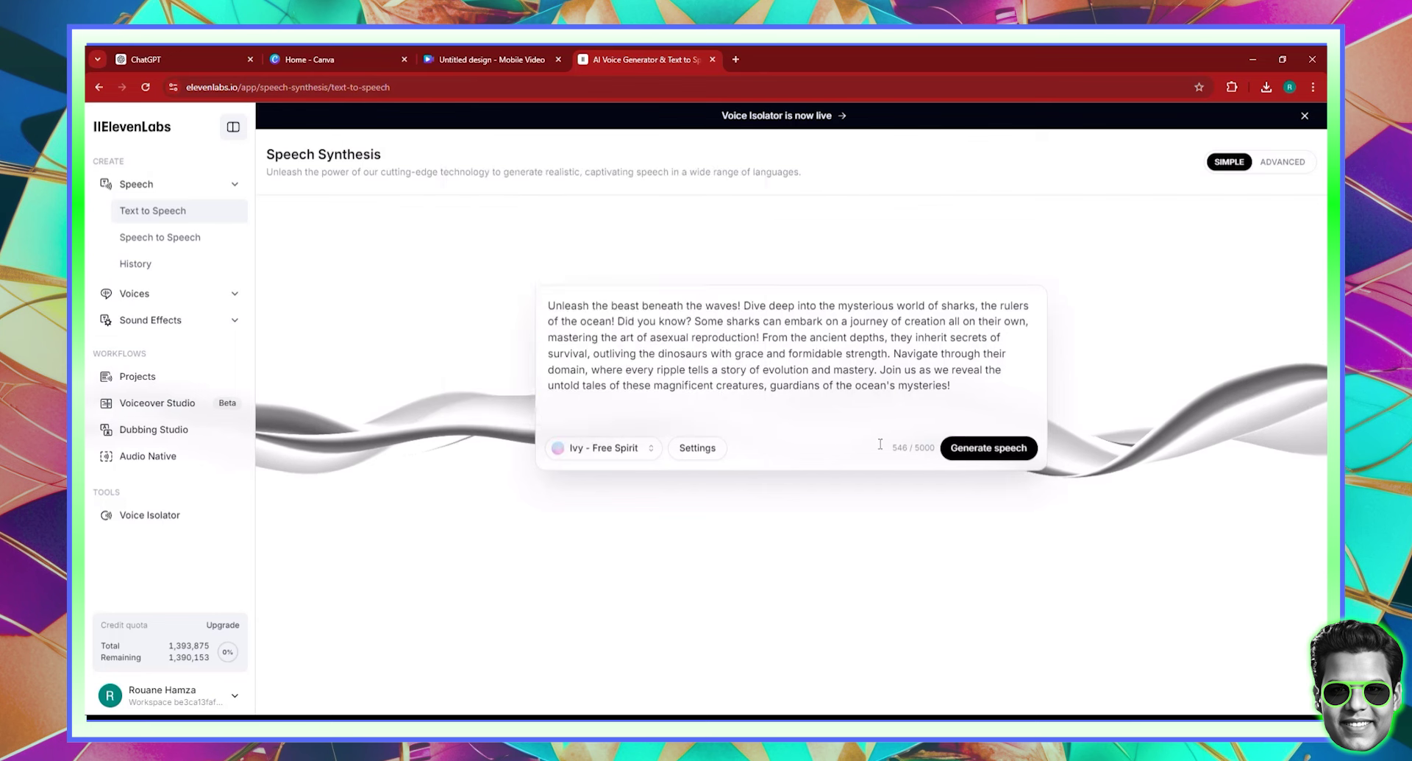
left_click(966, 451)
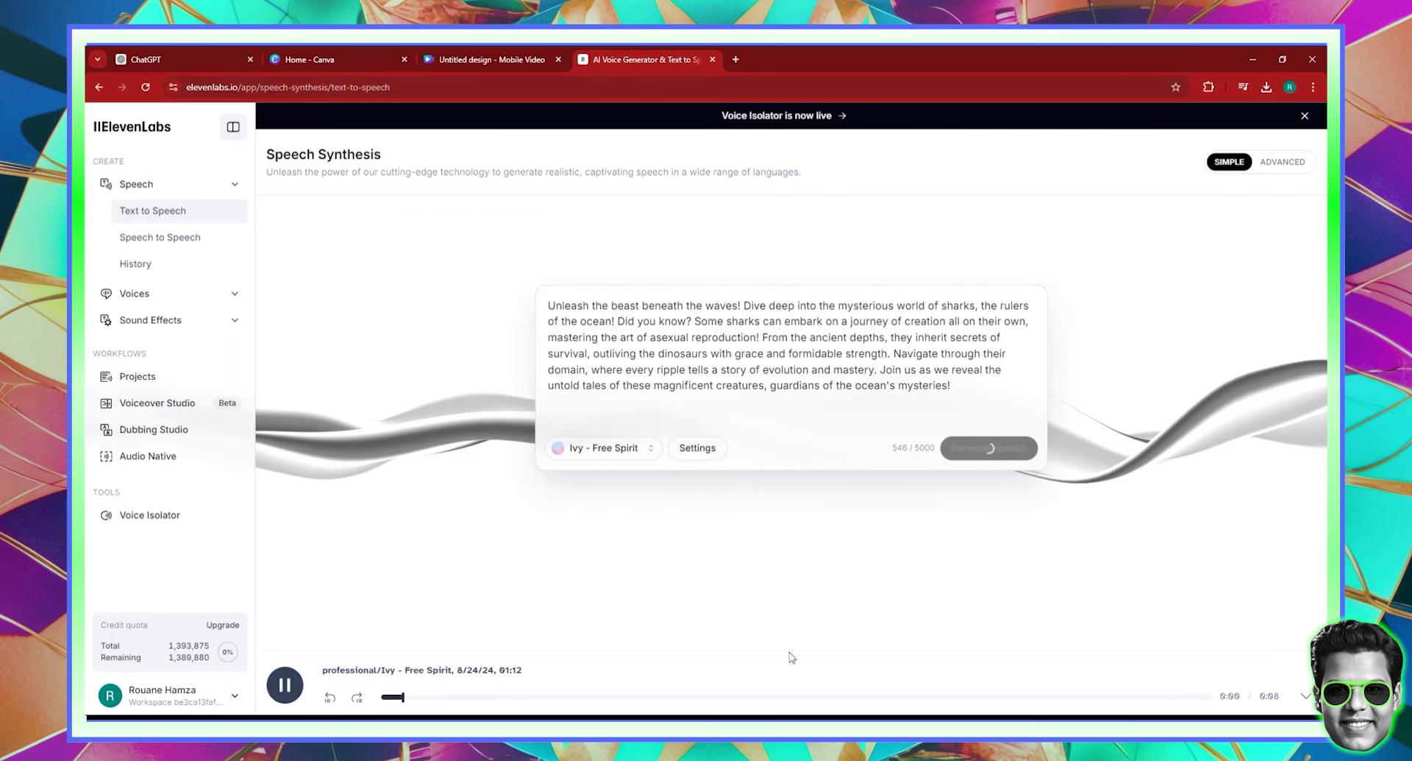
left_click(283, 686)
Step: Switch to the voice Michael - Deep, Resonant, Confident, generate the speech, listen to its opening and pause it
left_click(603, 447)
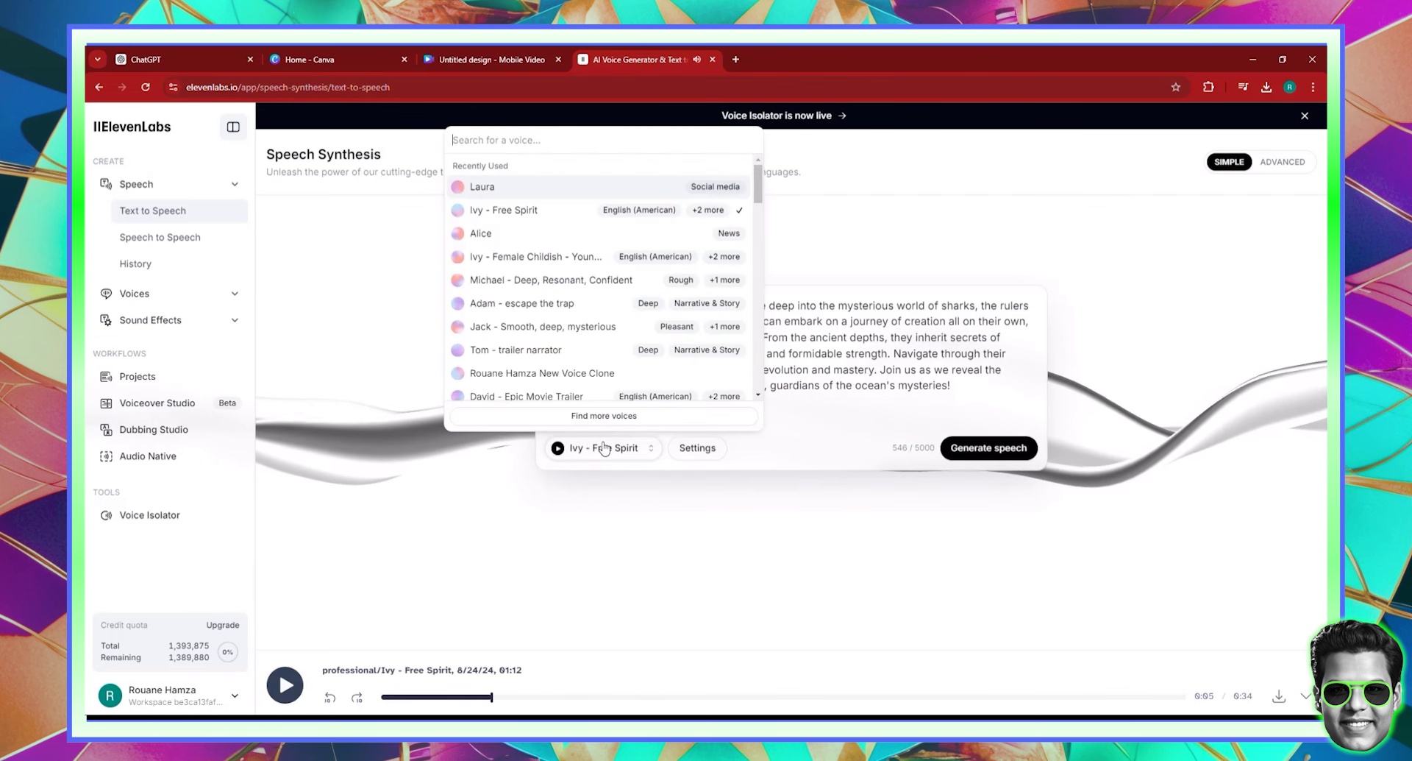
scroll(544, 283, "down", 1)
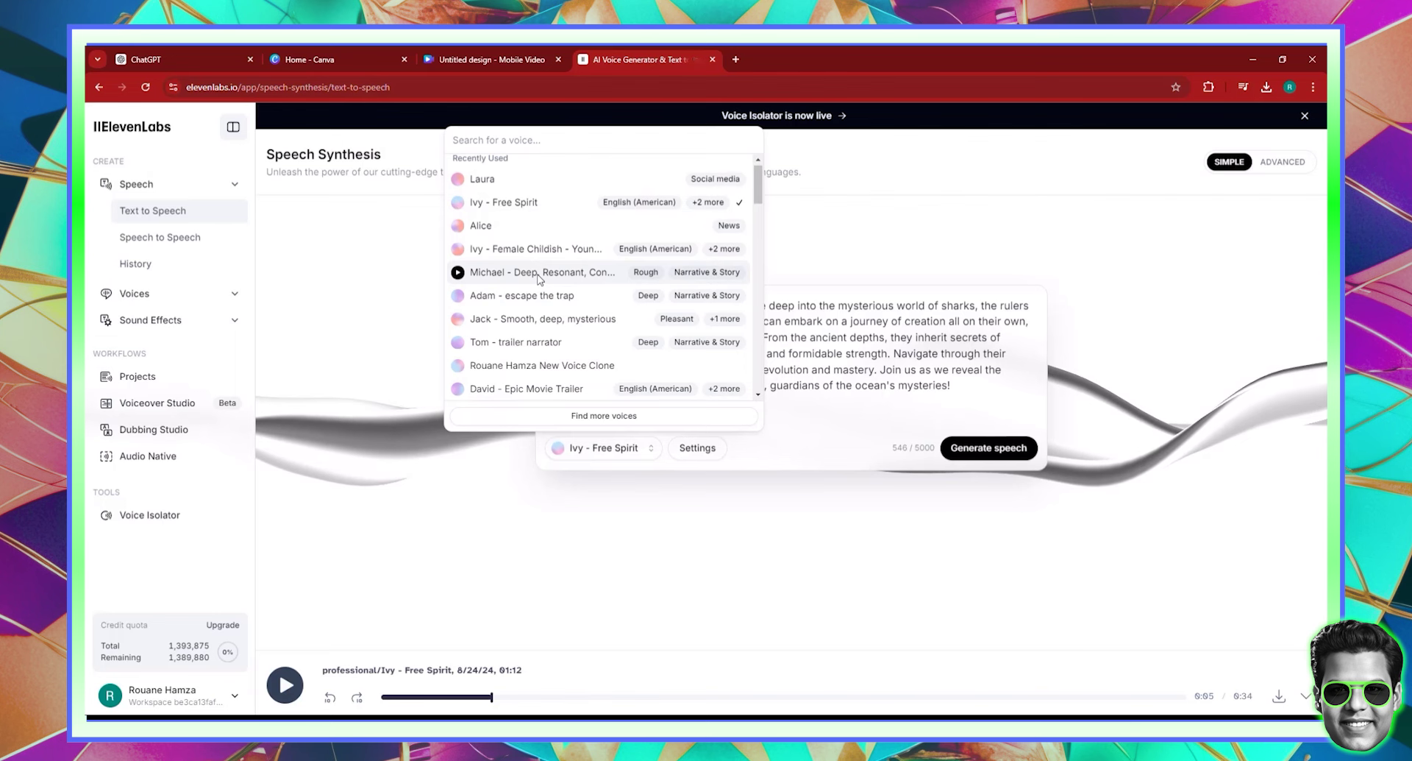
left_click(541, 274)
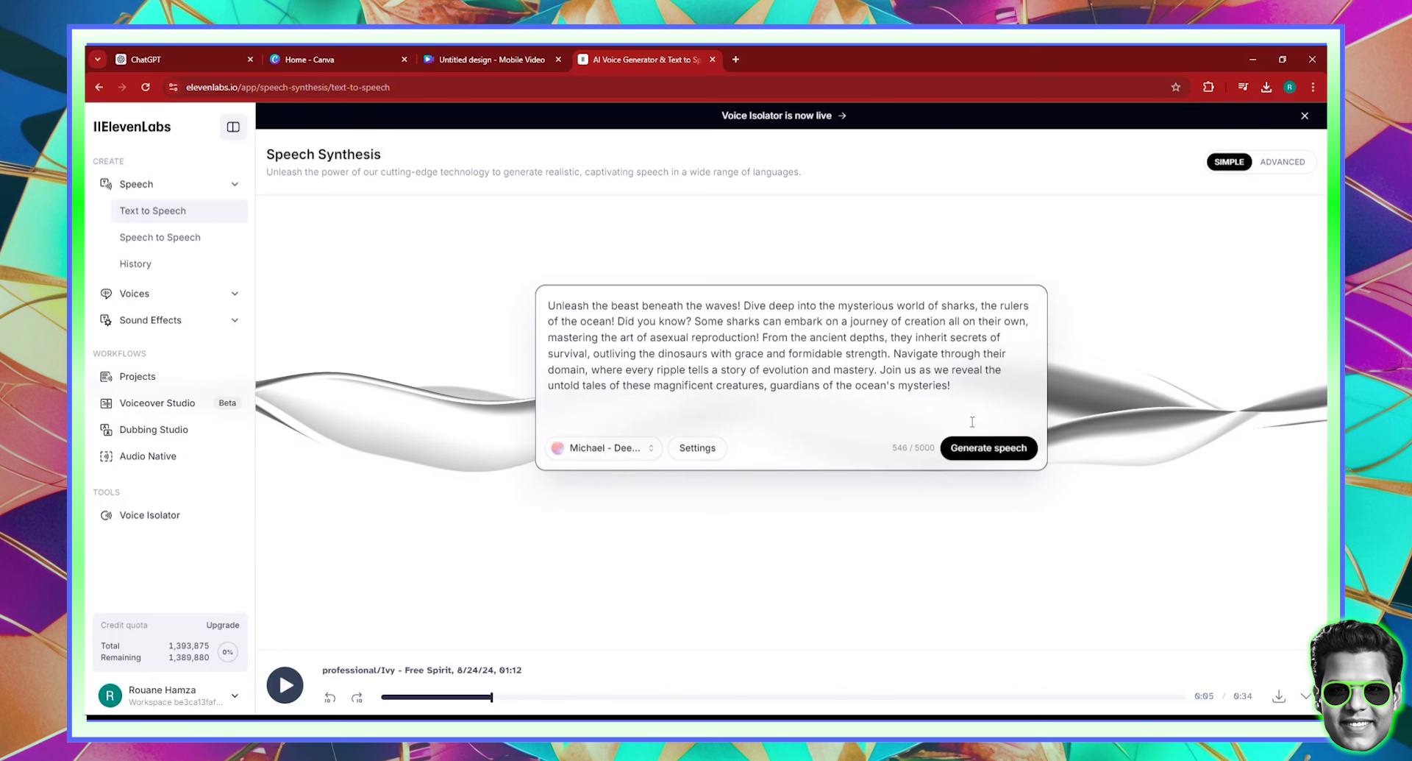
left_click(978, 449)
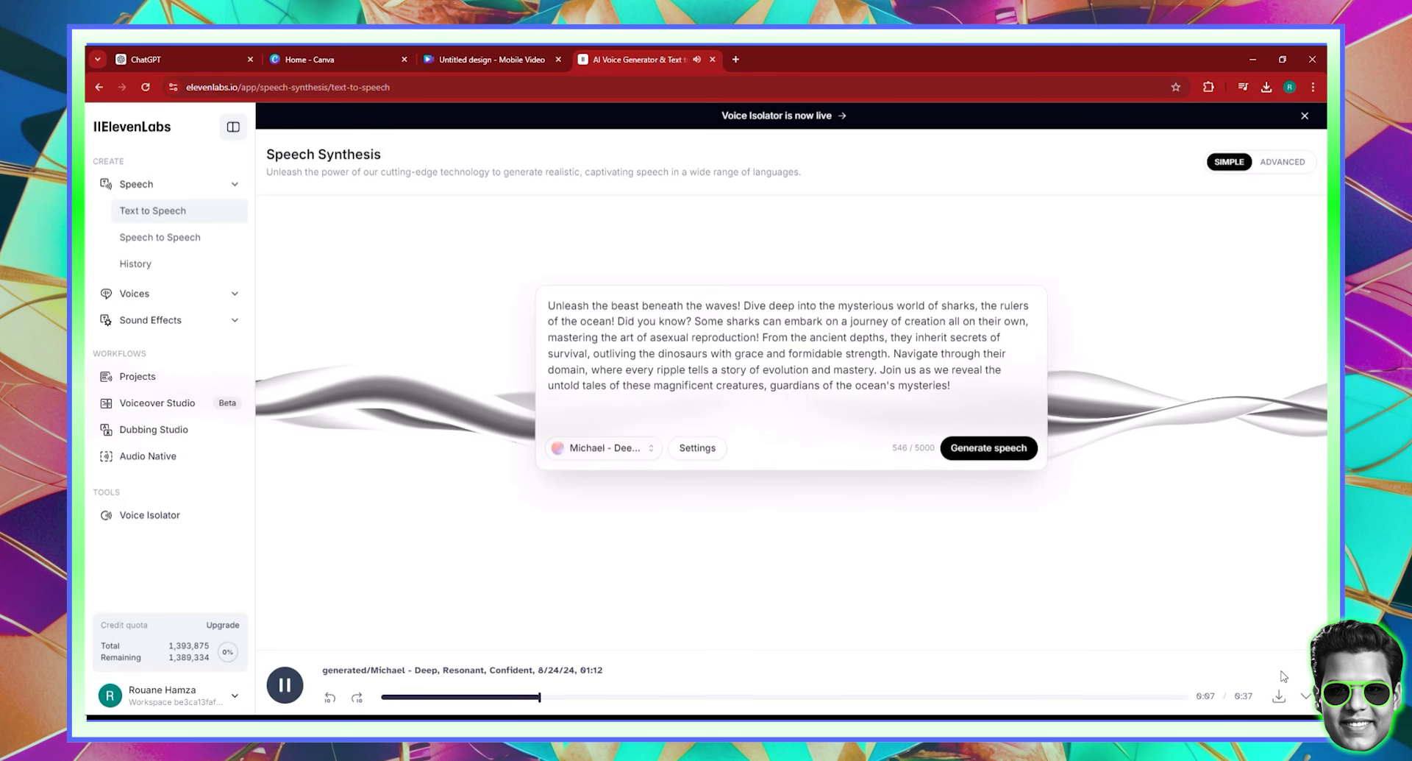
left_click(285, 685)
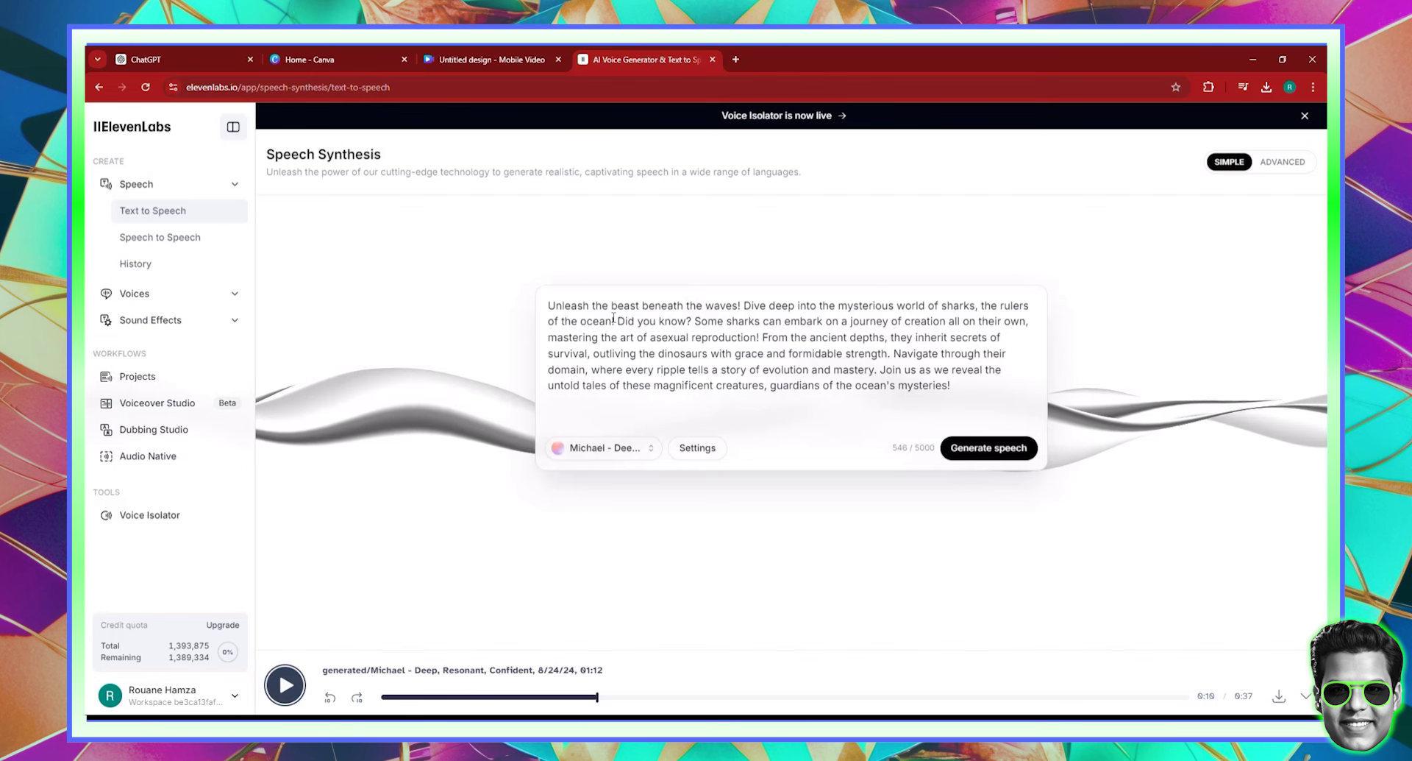
Step: Delete the script's opening two sentences so it starts at "Did you know?" and regenerate the speech
left_click_drag(613, 318, 545, 306)
key("BackSpace")
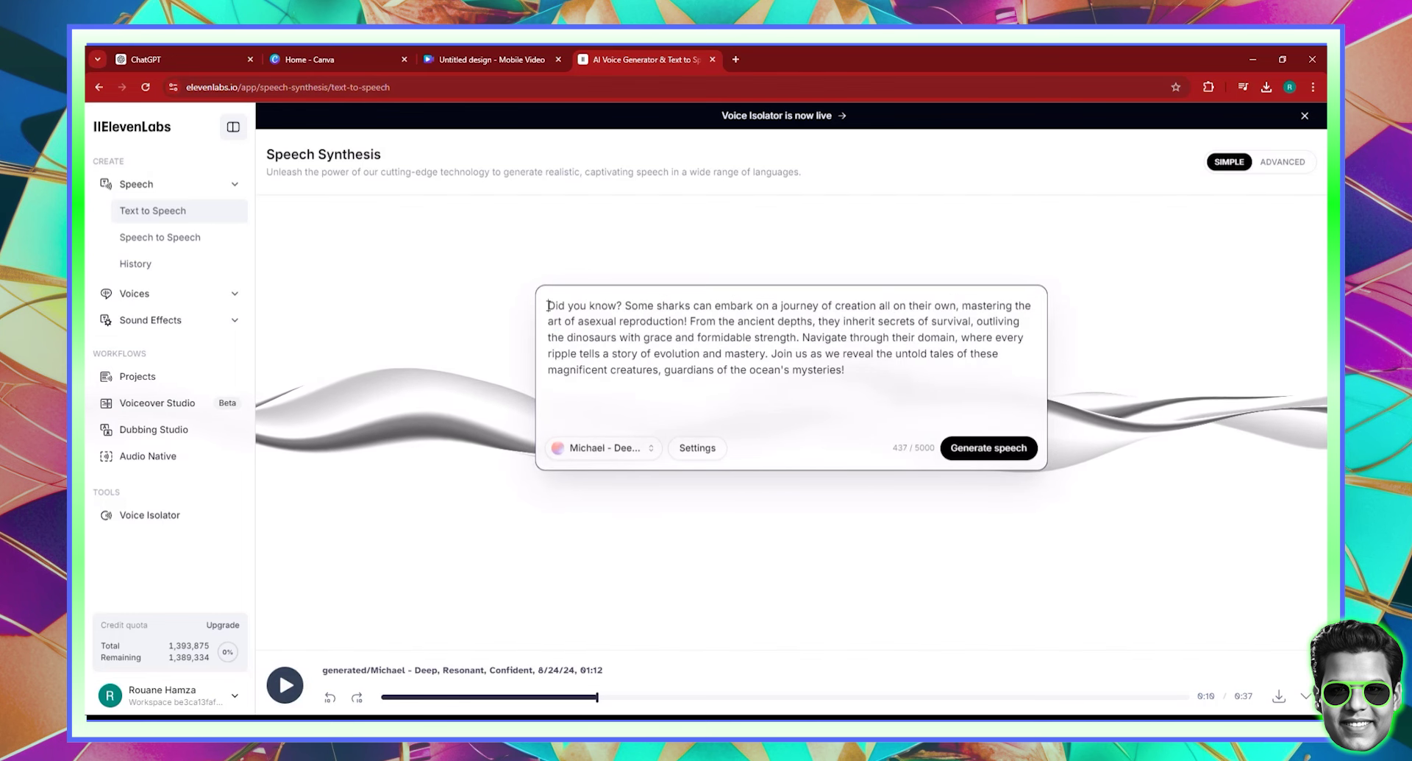
left_click(984, 450)
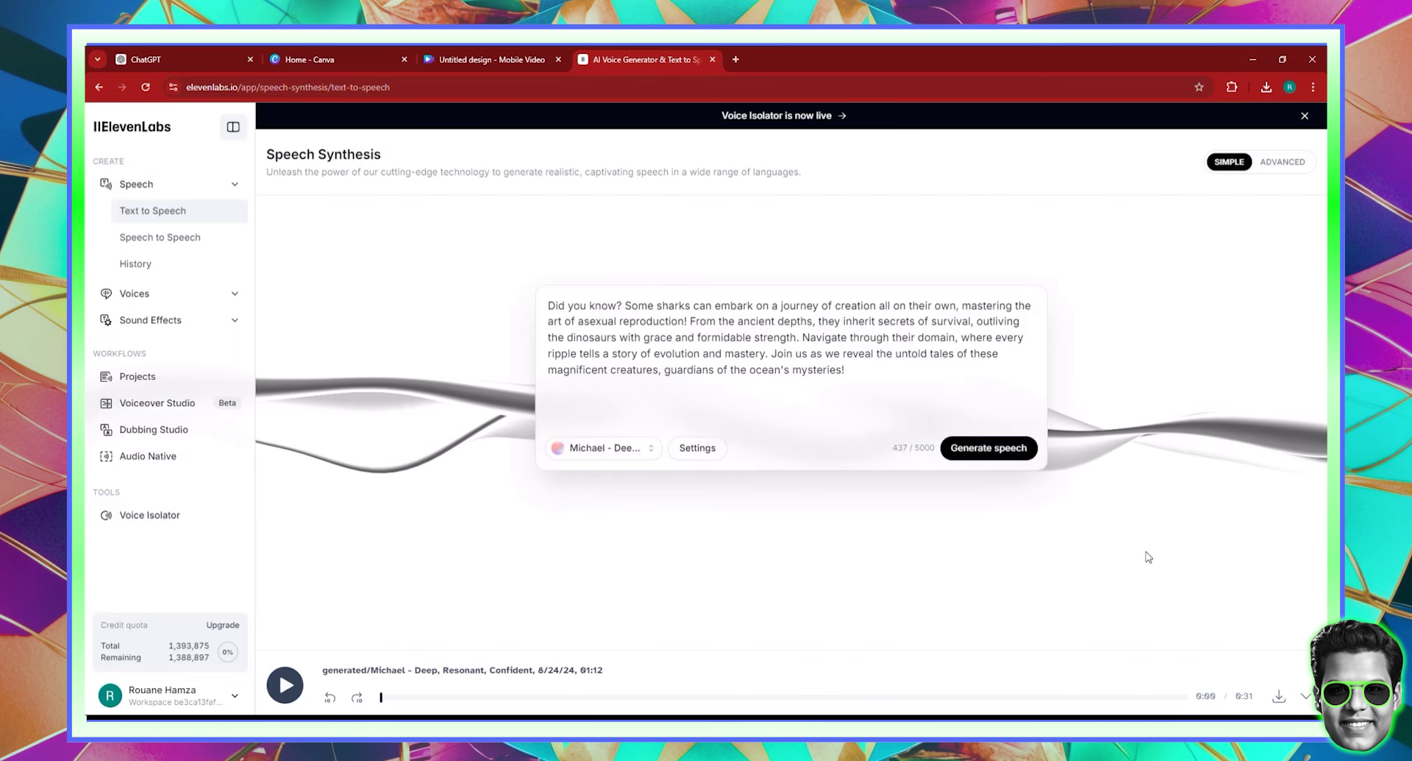
Step: Switch to the Canva design and upload the downloaded ElevenLabs Michael voiceover MP3 to its media library
left_click(491, 59)
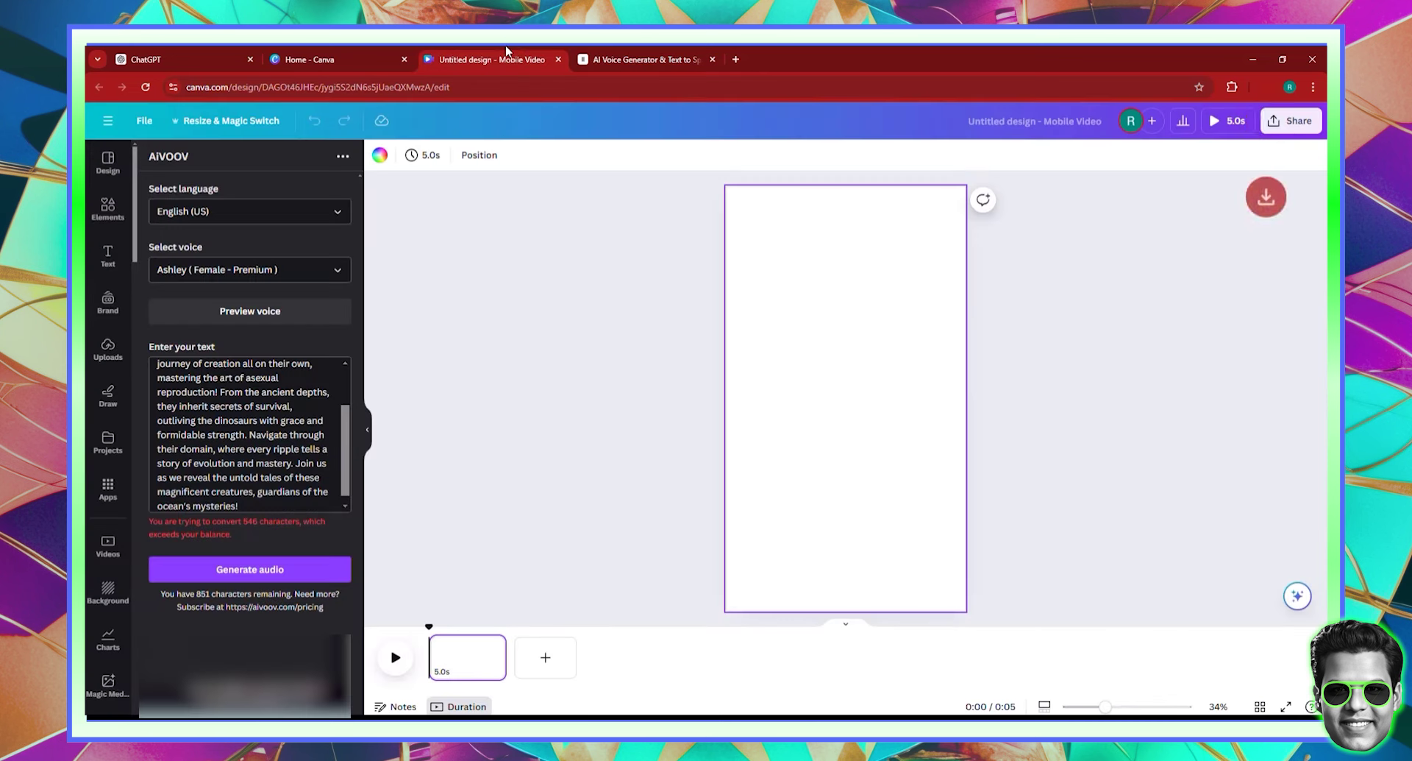
left_click(108, 209)
left_click(1265, 87)
left_click_drag(1163, 163, 468, 699)
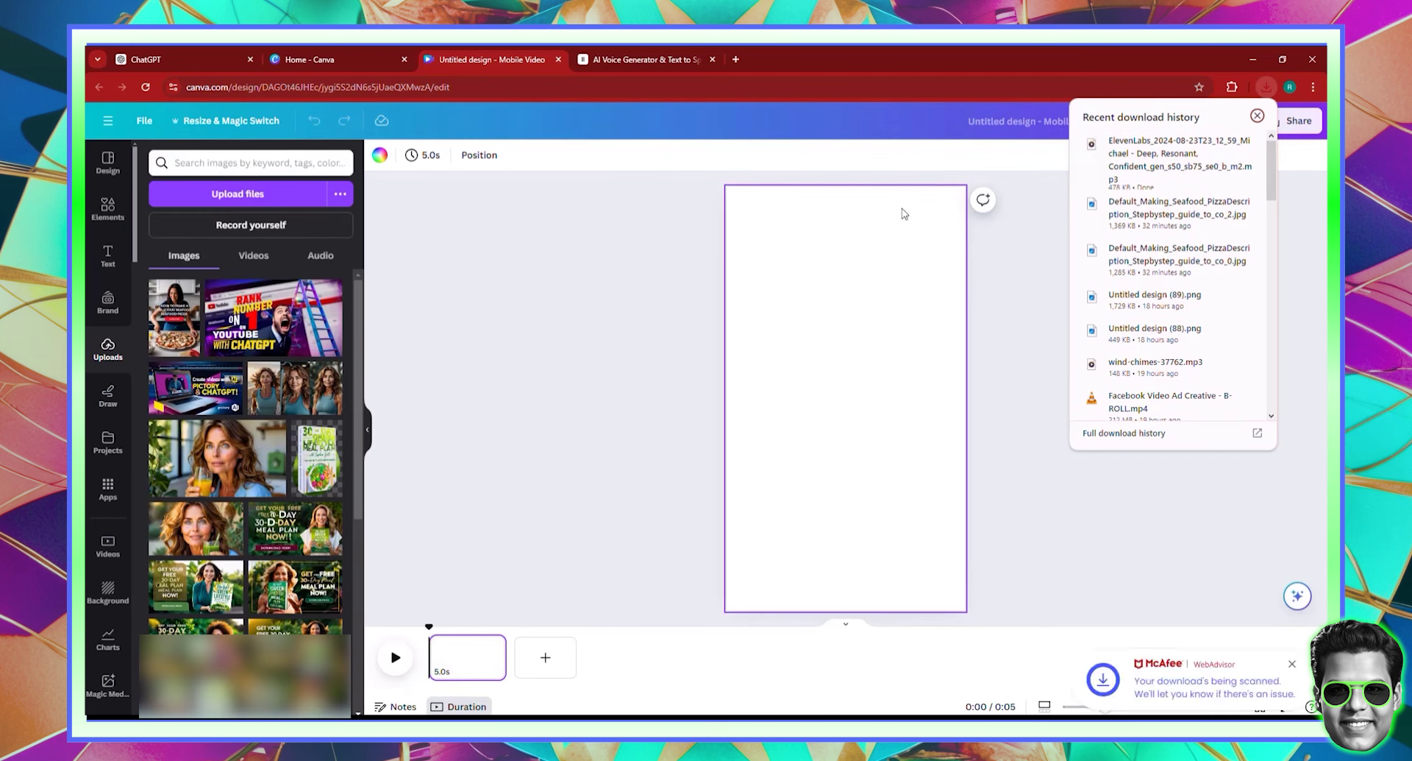
left_click_drag(1177, 147, 243, 351)
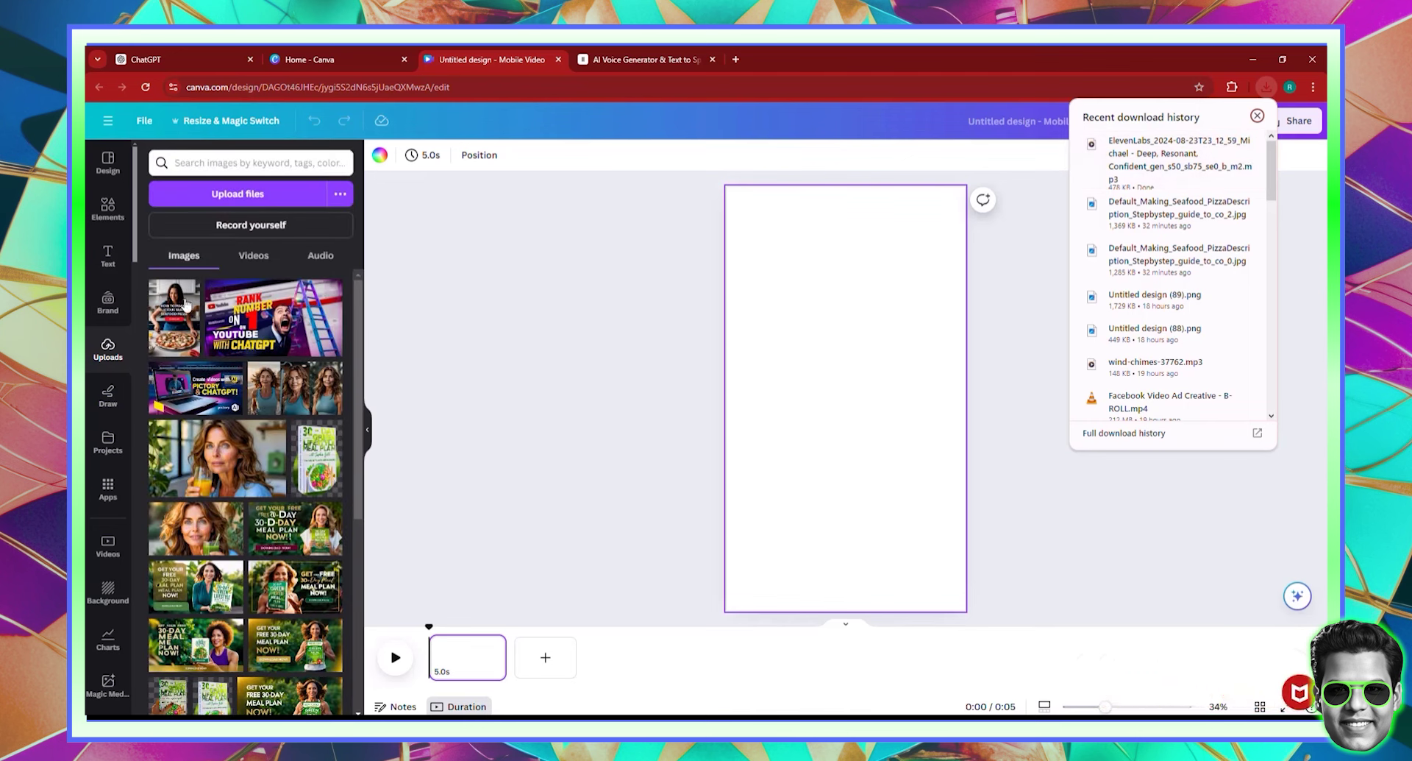
left_click_drag(1137, 155, 246, 409)
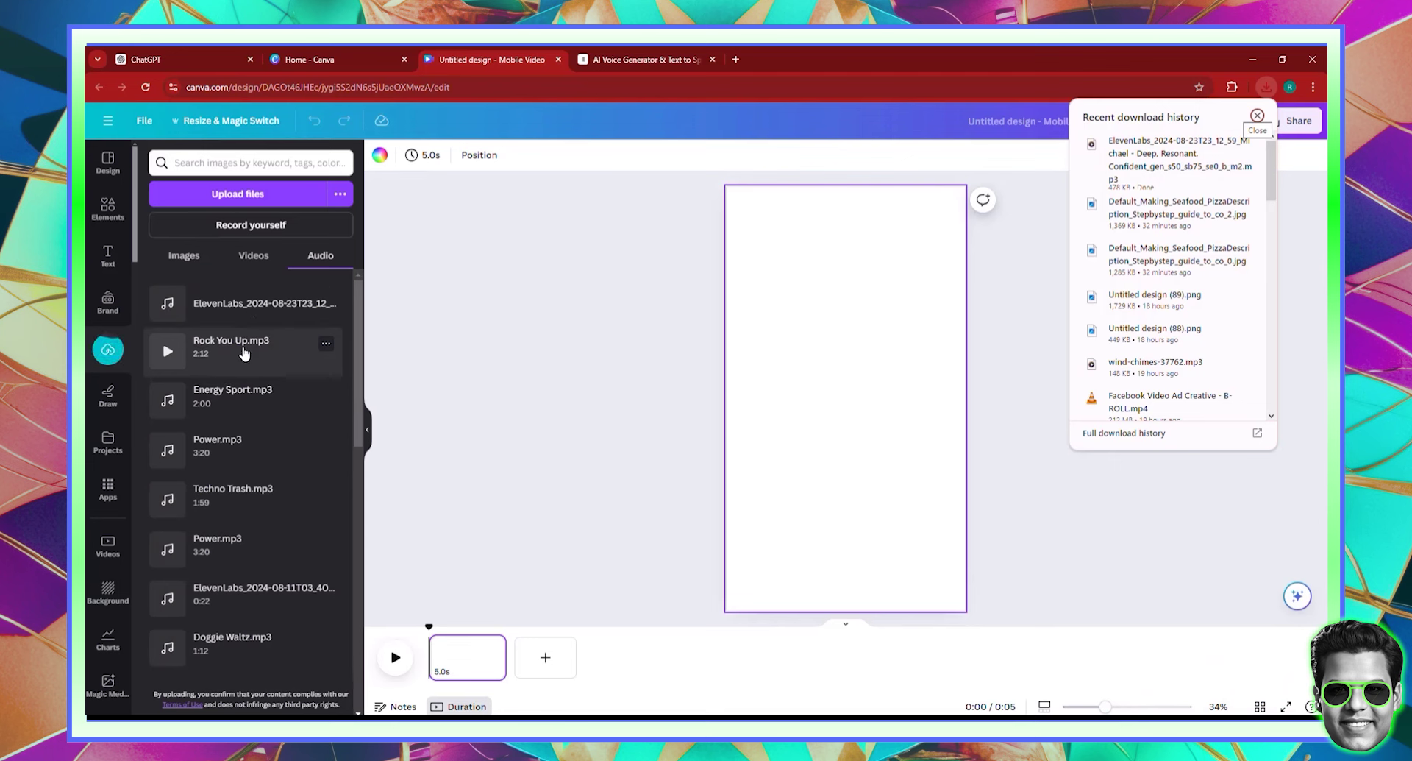
Step: Add the uploaded ElevenLabs voiceover to the timeline and extend the blank page to 32.4 s
left_click(236, 312)
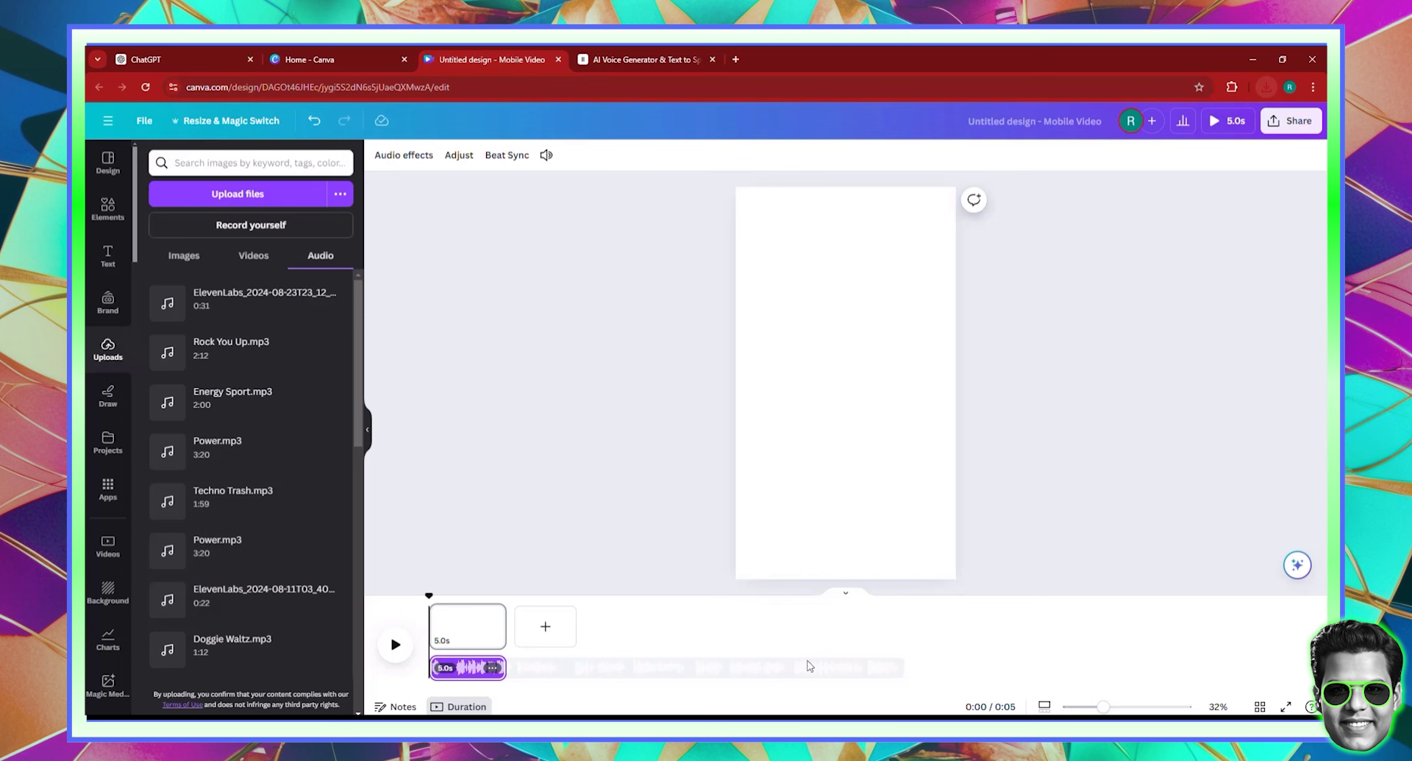
left_click_drag(632, 627, 932, 627)
mouse_move(928, 640)
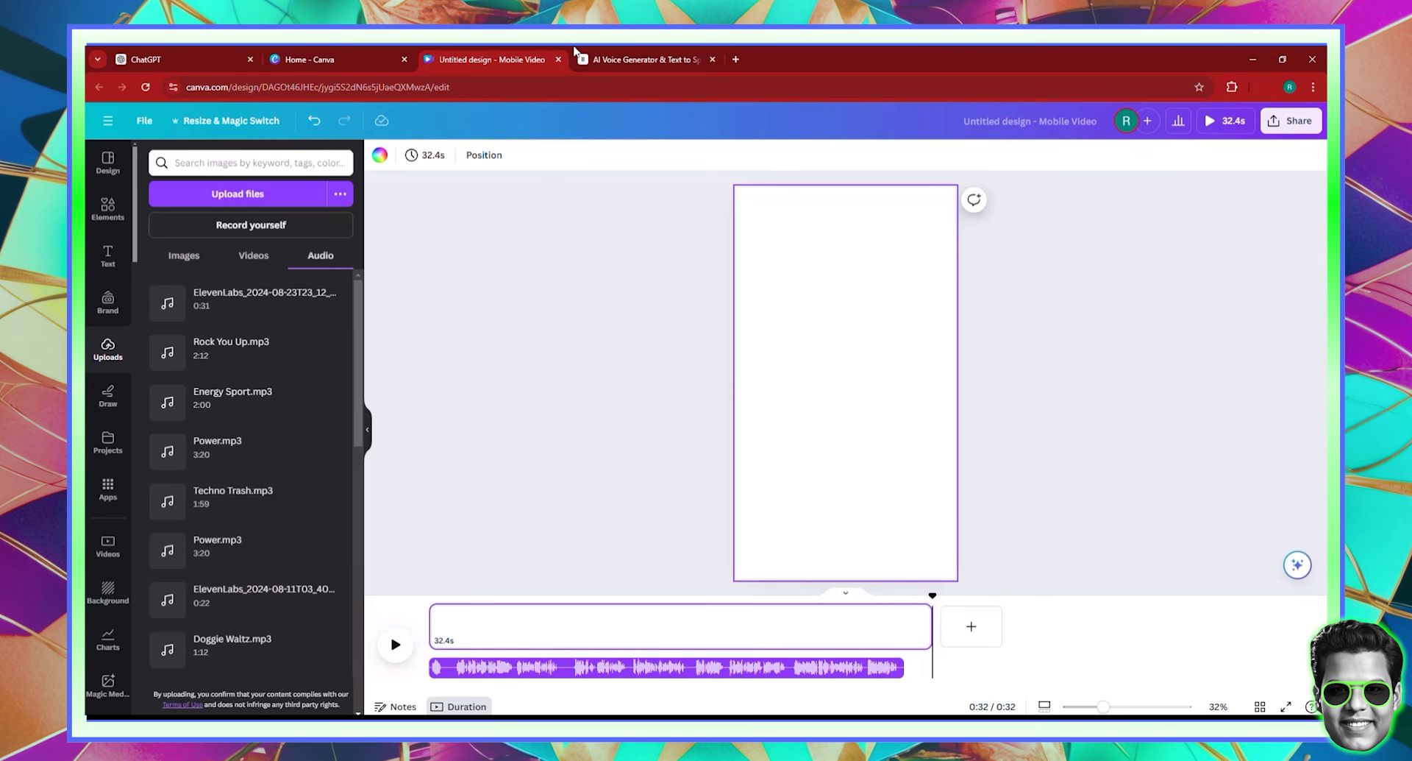
Step: Switch to the ChatGPT script and copy "deep blue sea" from the 0-10 Seconds background video description
left_click_drag(166, 51, 324, 54)
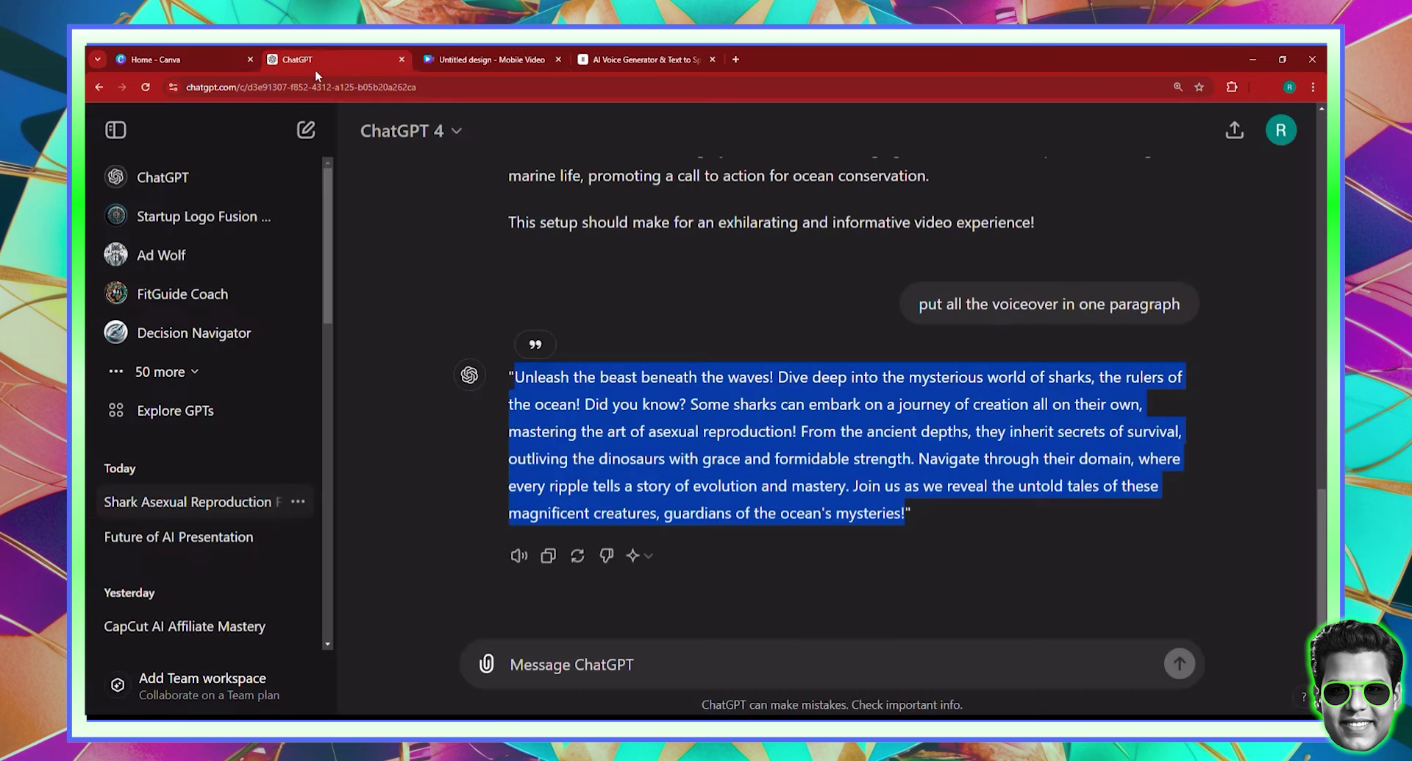
scroll(585, 467, "up", 3)
scroll(585, 467, "up", 10)
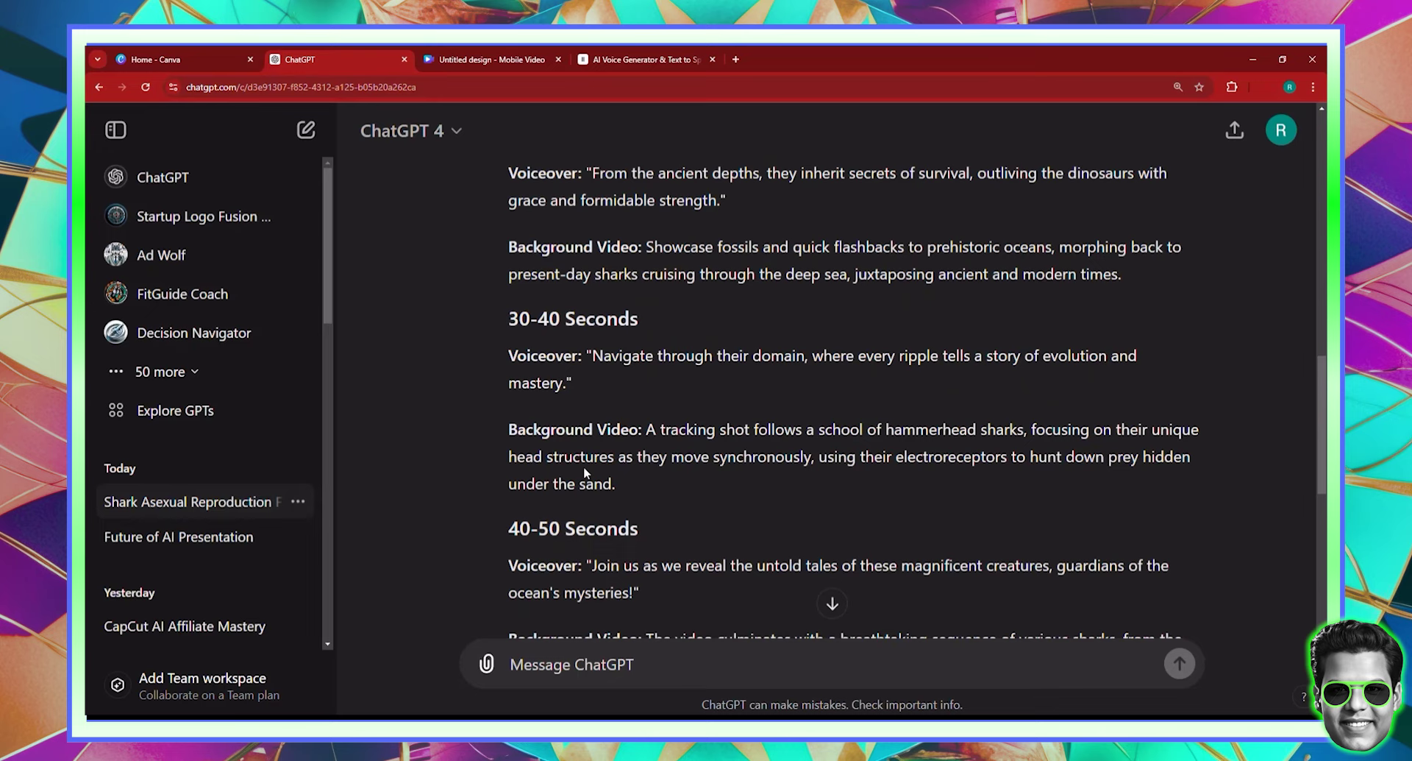
scroll(584, 471, "up", 3)
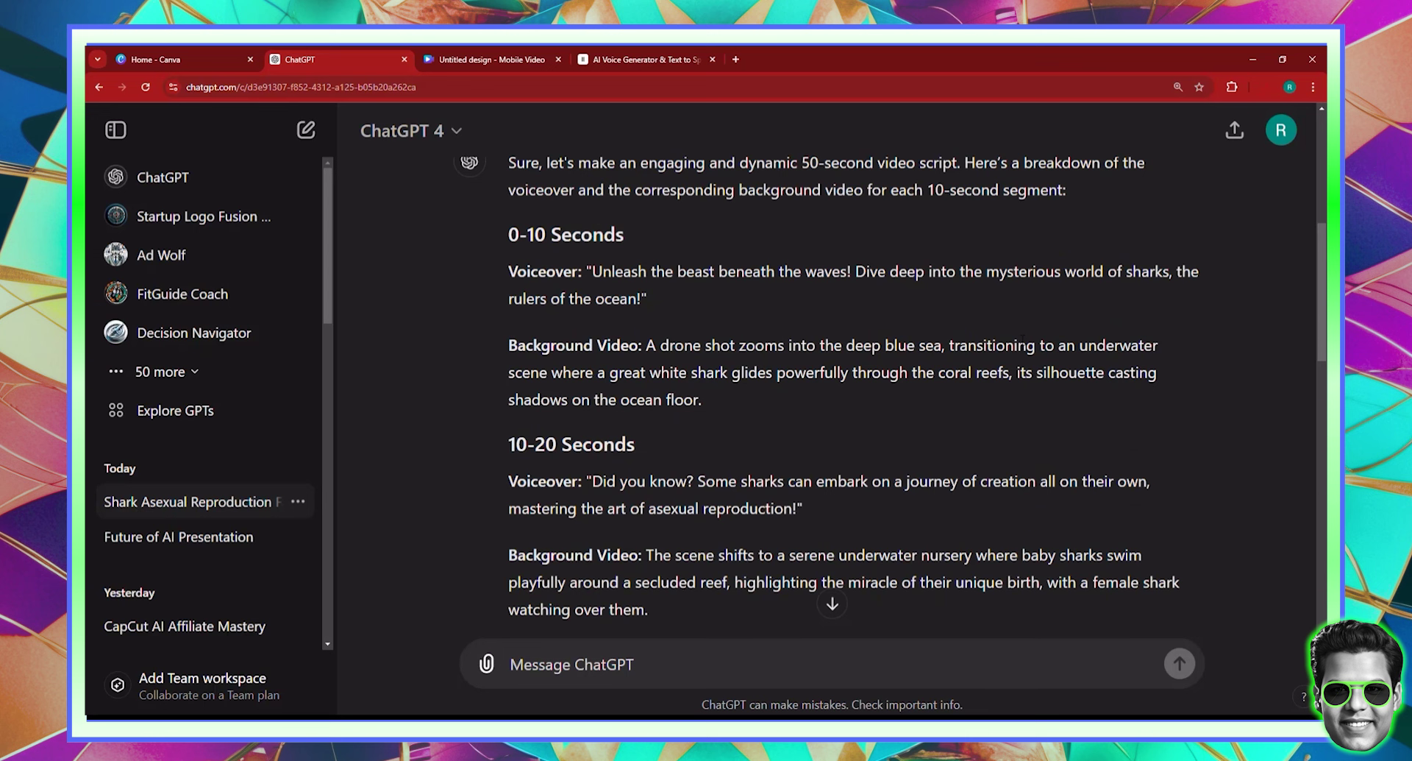
left_click_drag(846, 344, 943, 345)
right_click(938, 359)
left_click(956, 368)
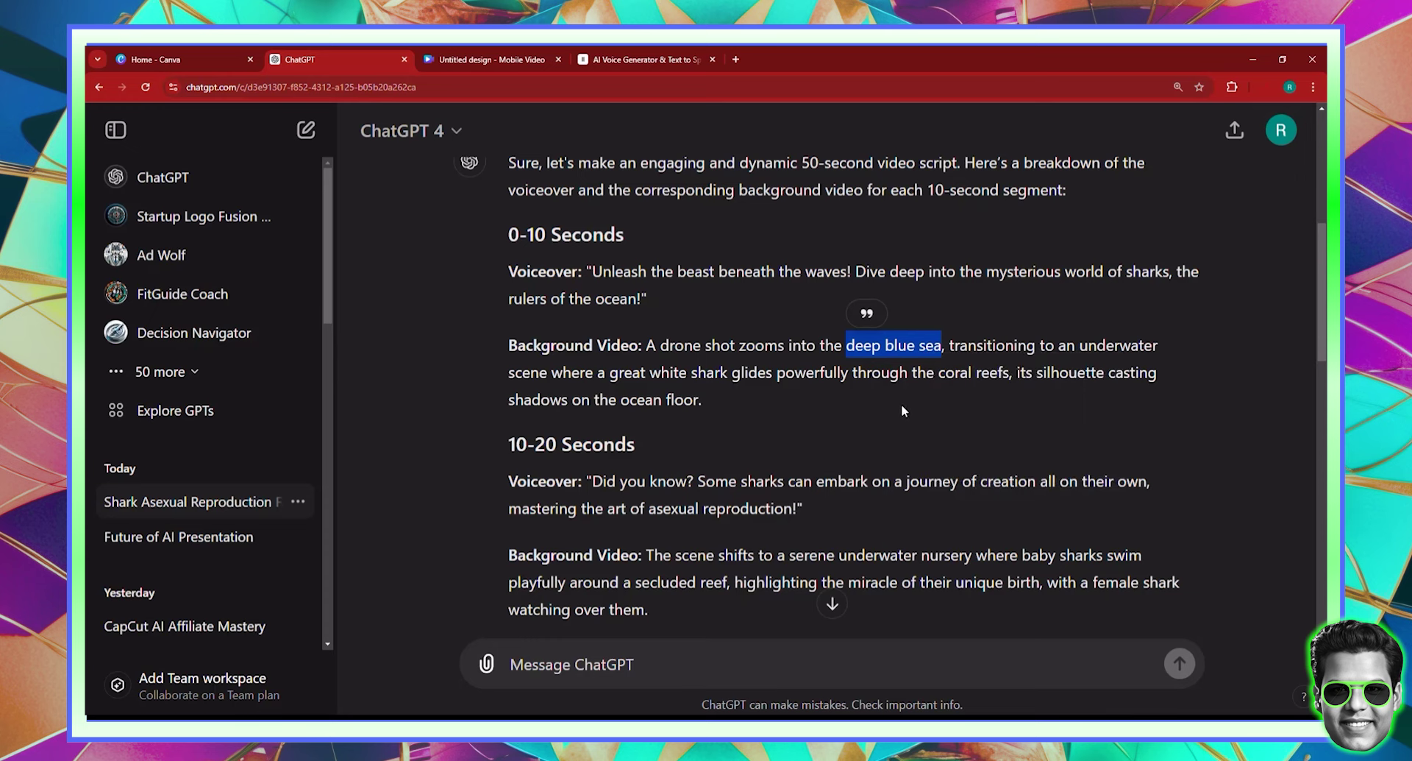
Step: Return to the Canva design, search the elements for the copied phrase "deep blue sea" and limit the results to videos
left_click(476, 58)
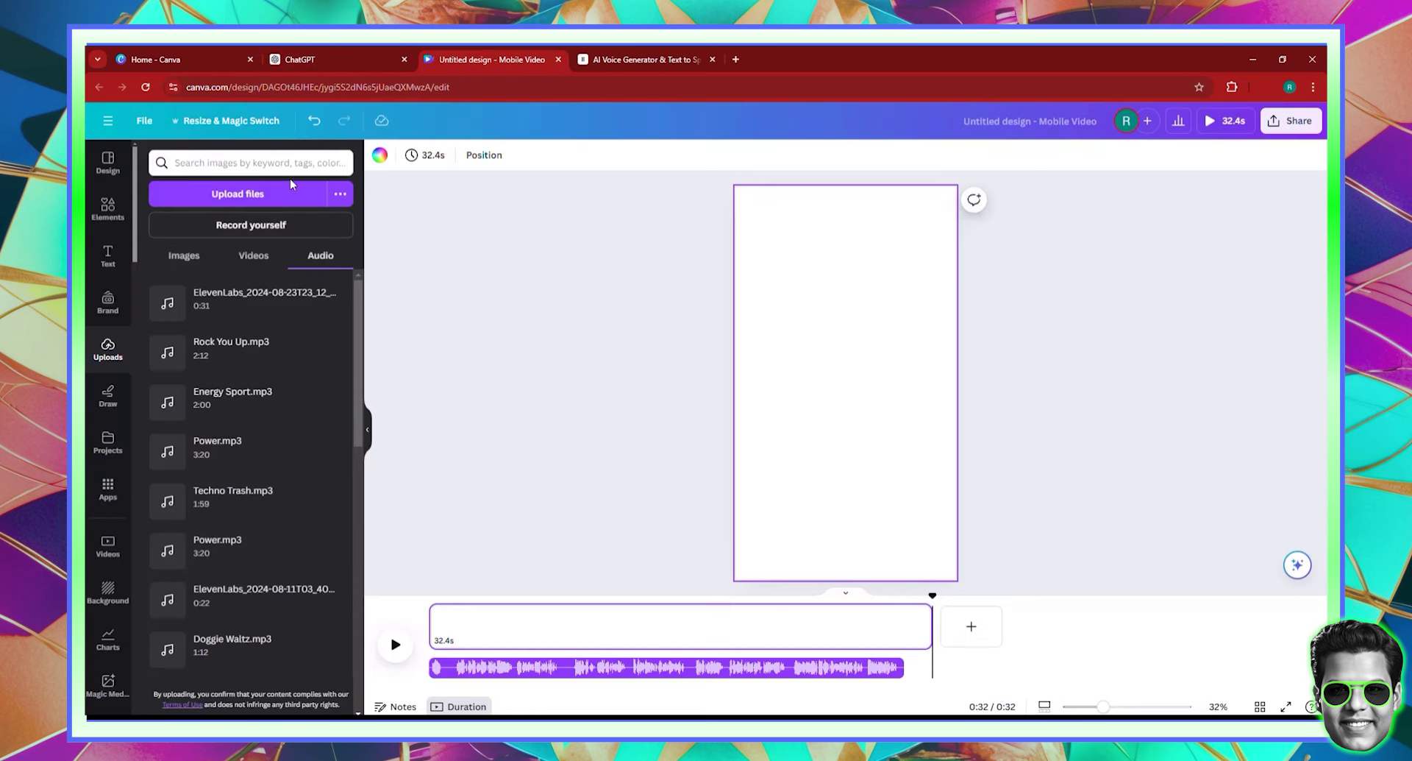
left_click(120, 228)
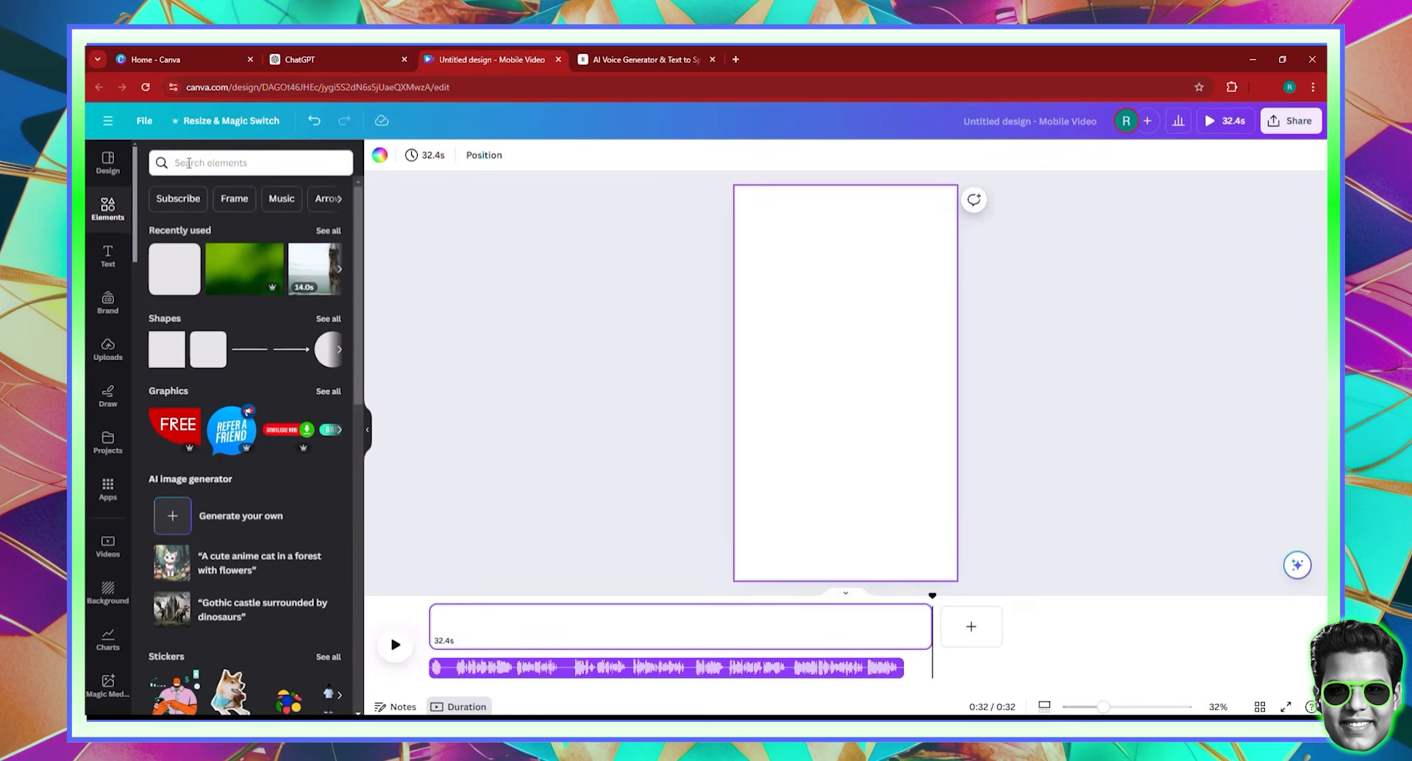
left_click(188, 162)
right_click(189, 163)
left_click(228, 303)
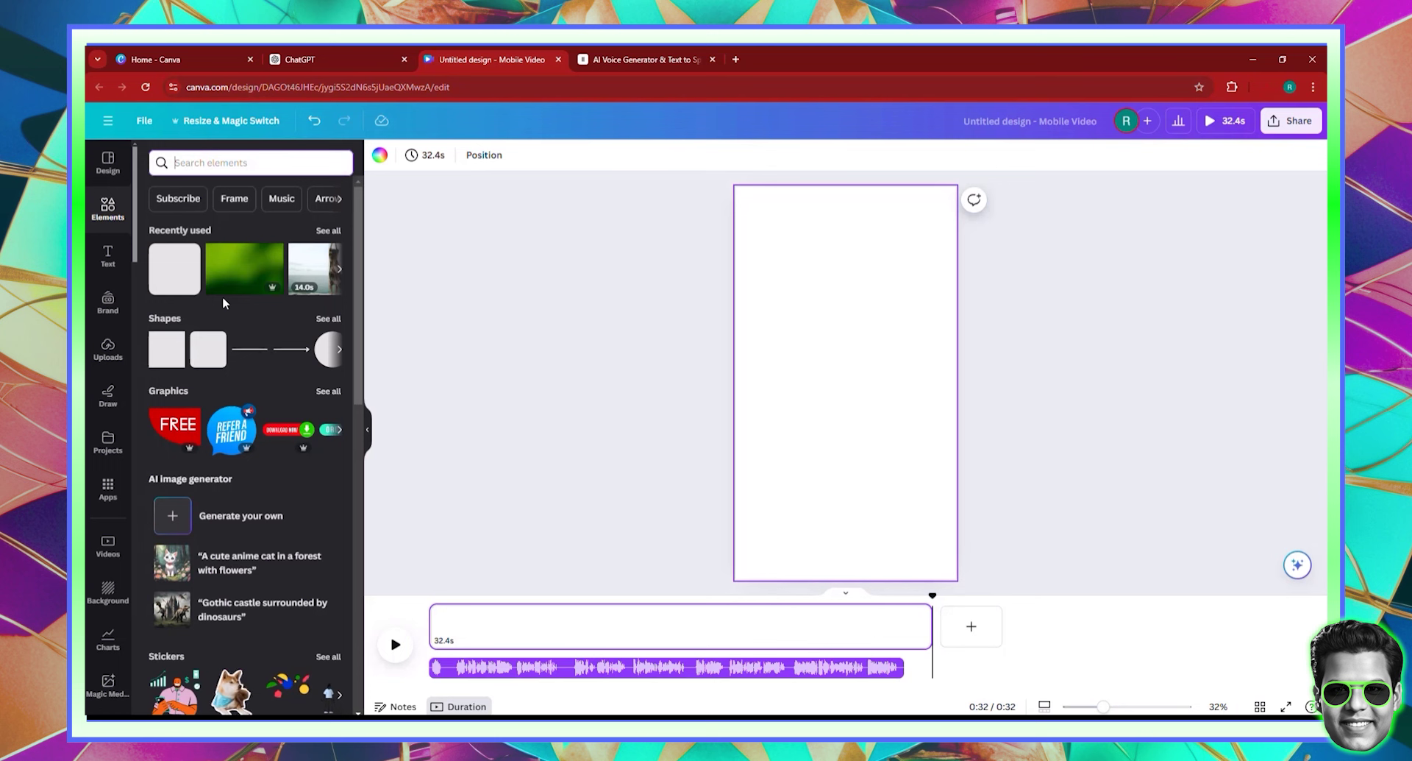
key("Return")
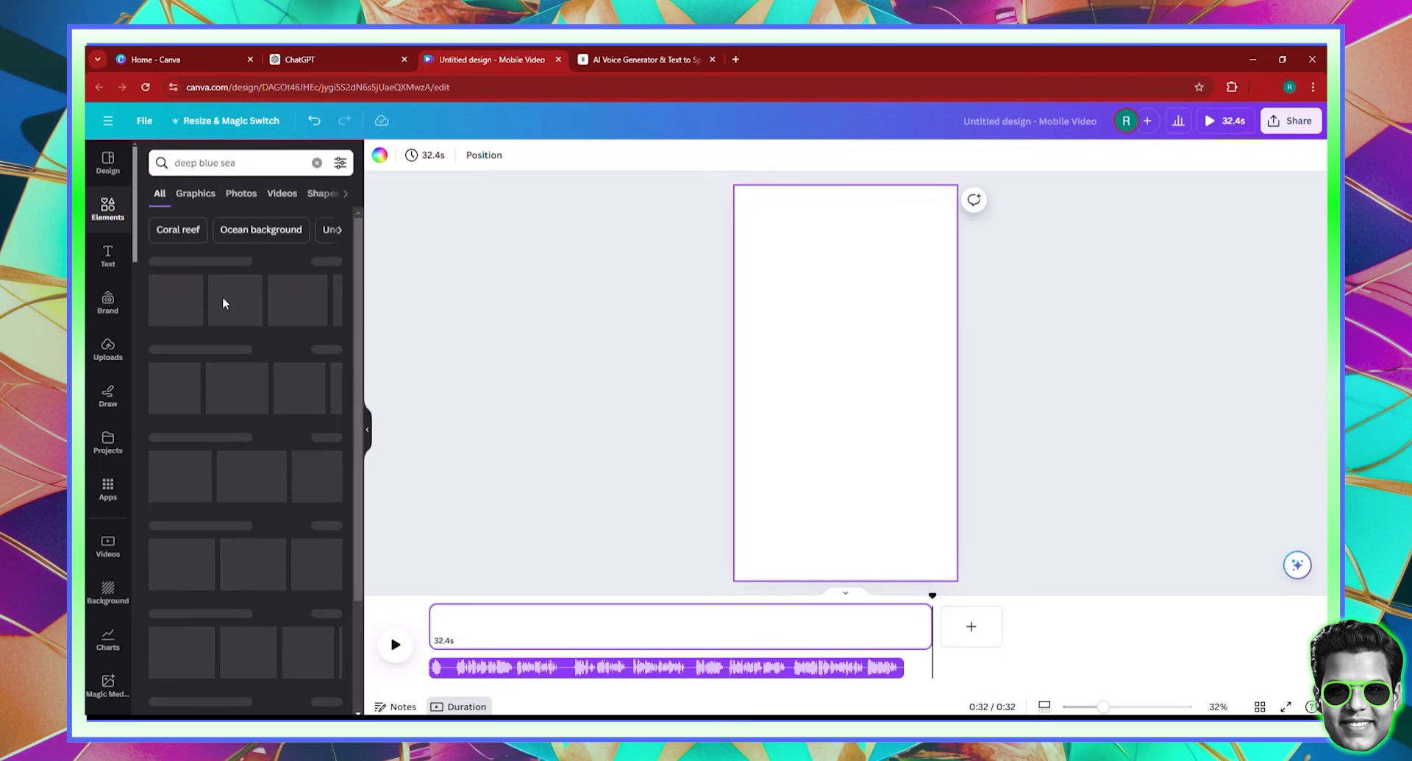
left_click(281, 194)
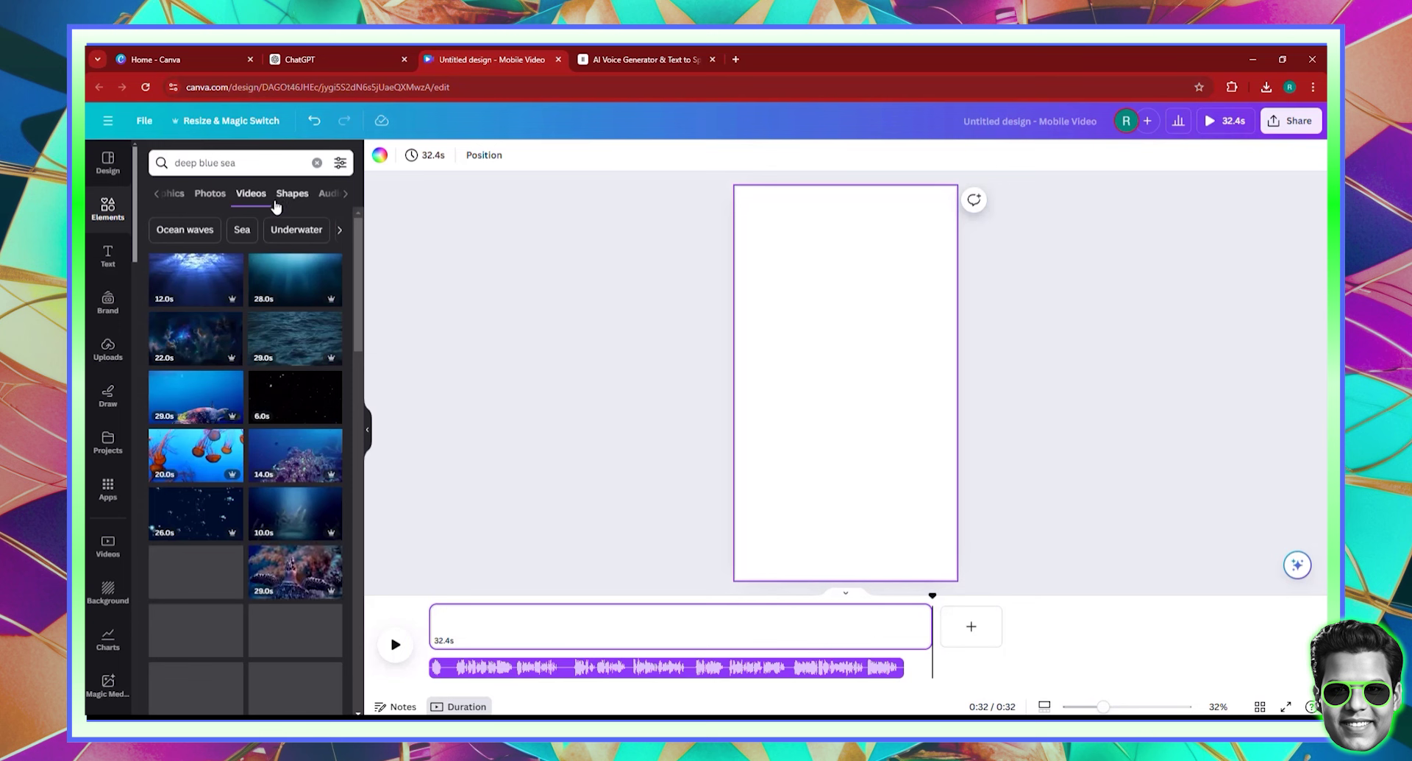
Step: Refine the video search to "drone view of deep blue sea"
left_click(177, 164)
left_click(177, 164)
type("drov")
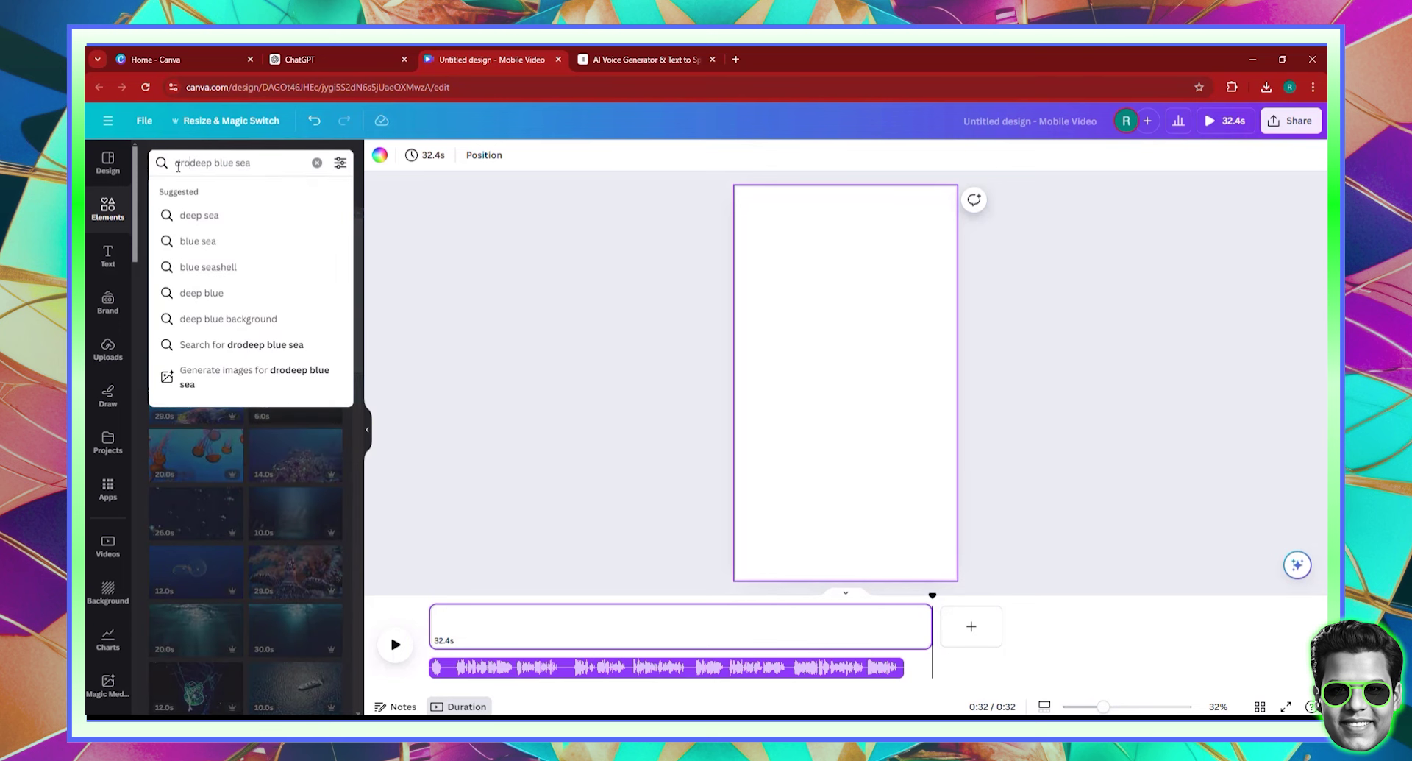
key("BackSpace")
type("ne vie")
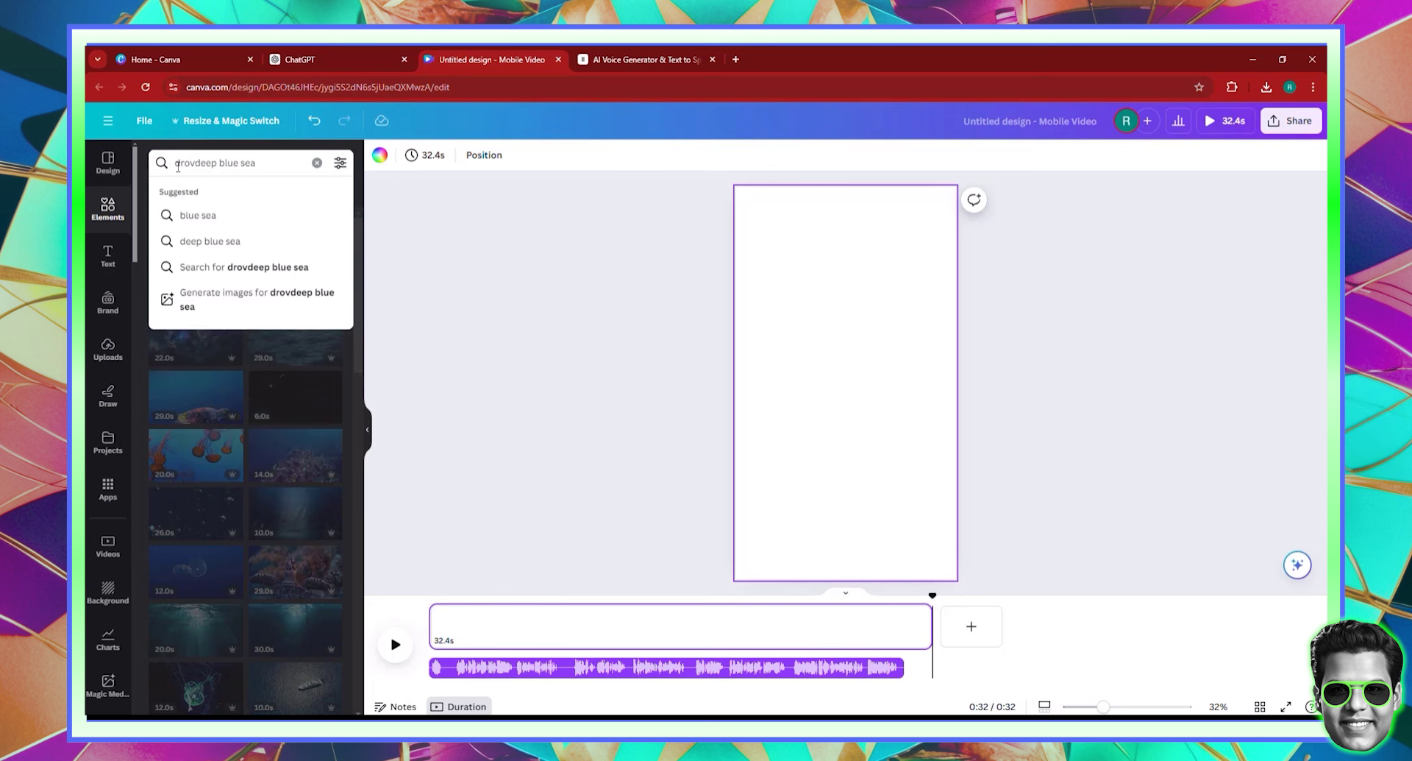
type("w of")
key("Return")
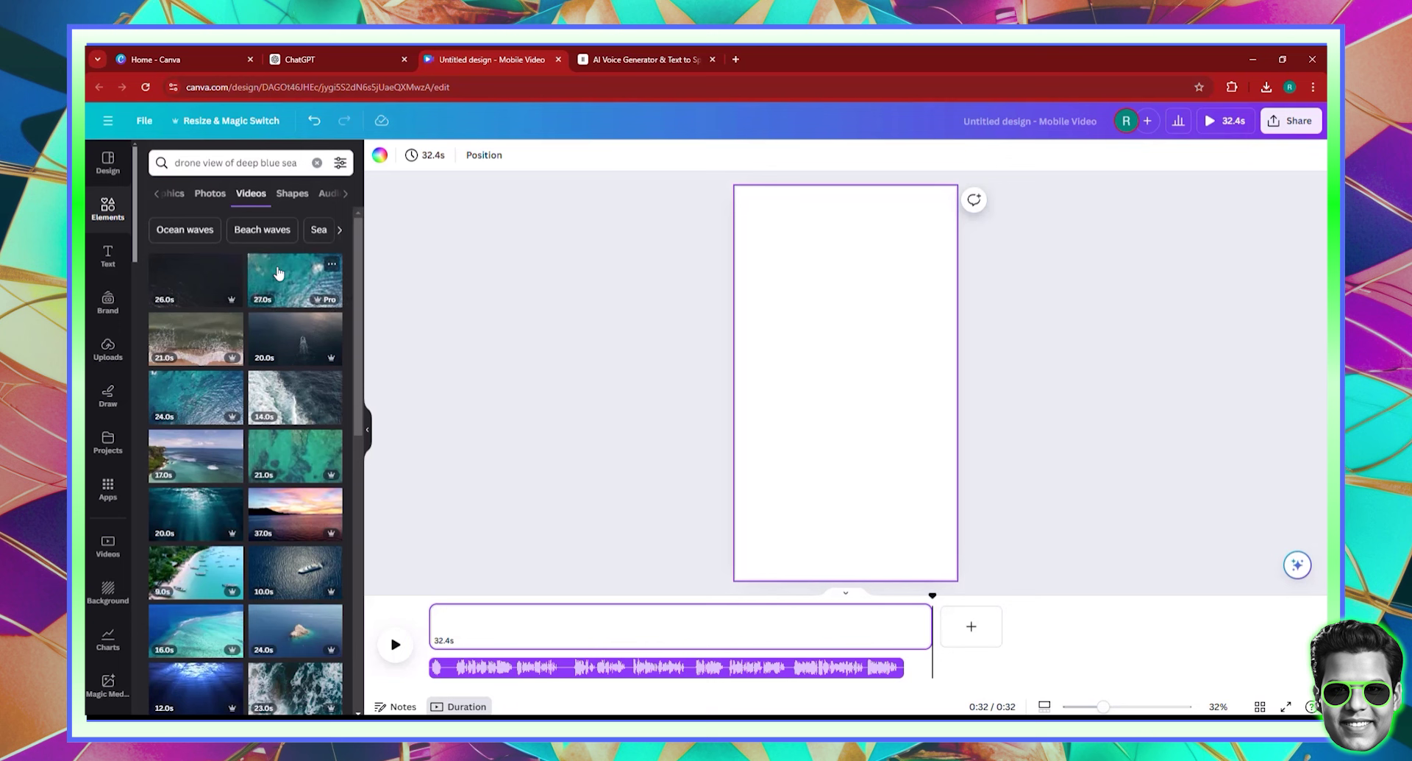
Step: Place the 27-second turquoise drone sea video on the page and split the page at 2.3 s
left_click(278, 273)
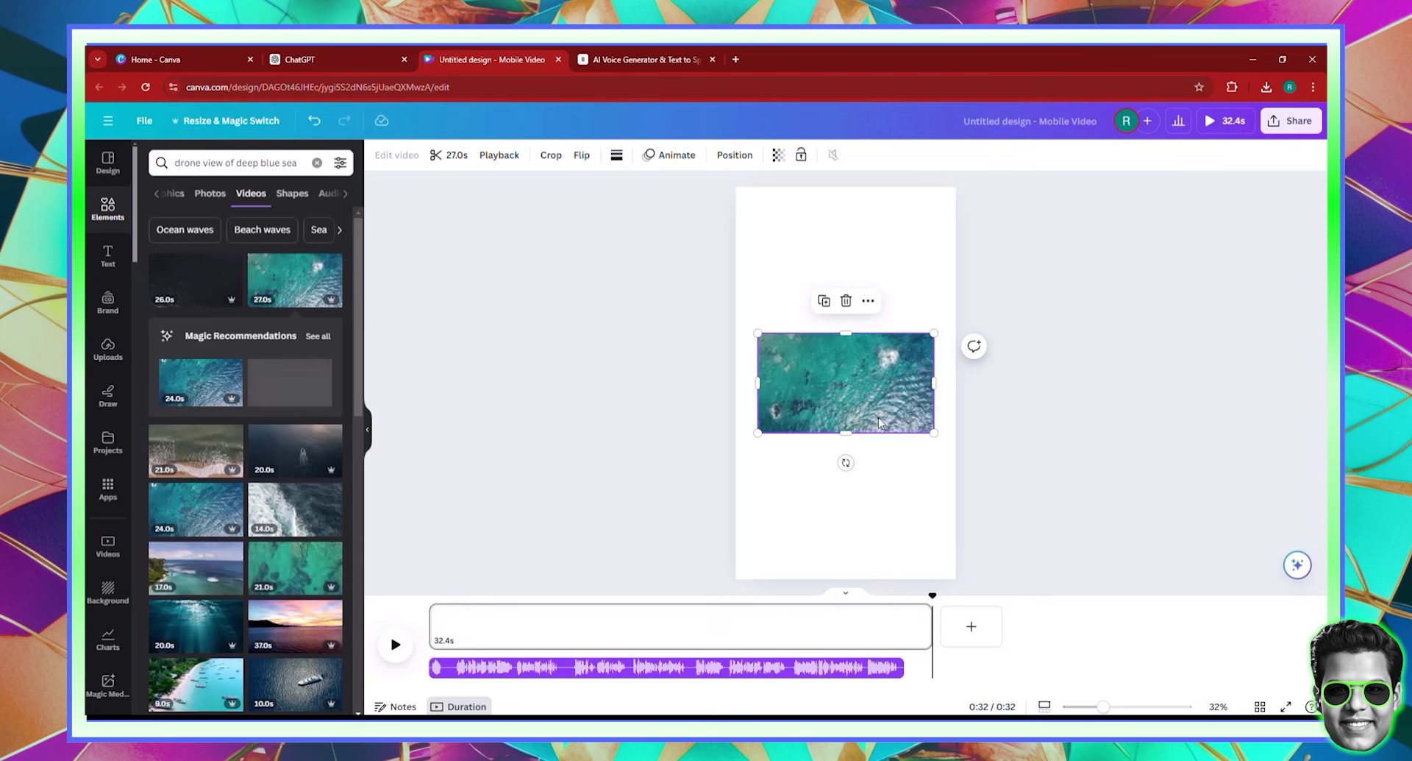
left_click(442, 155)
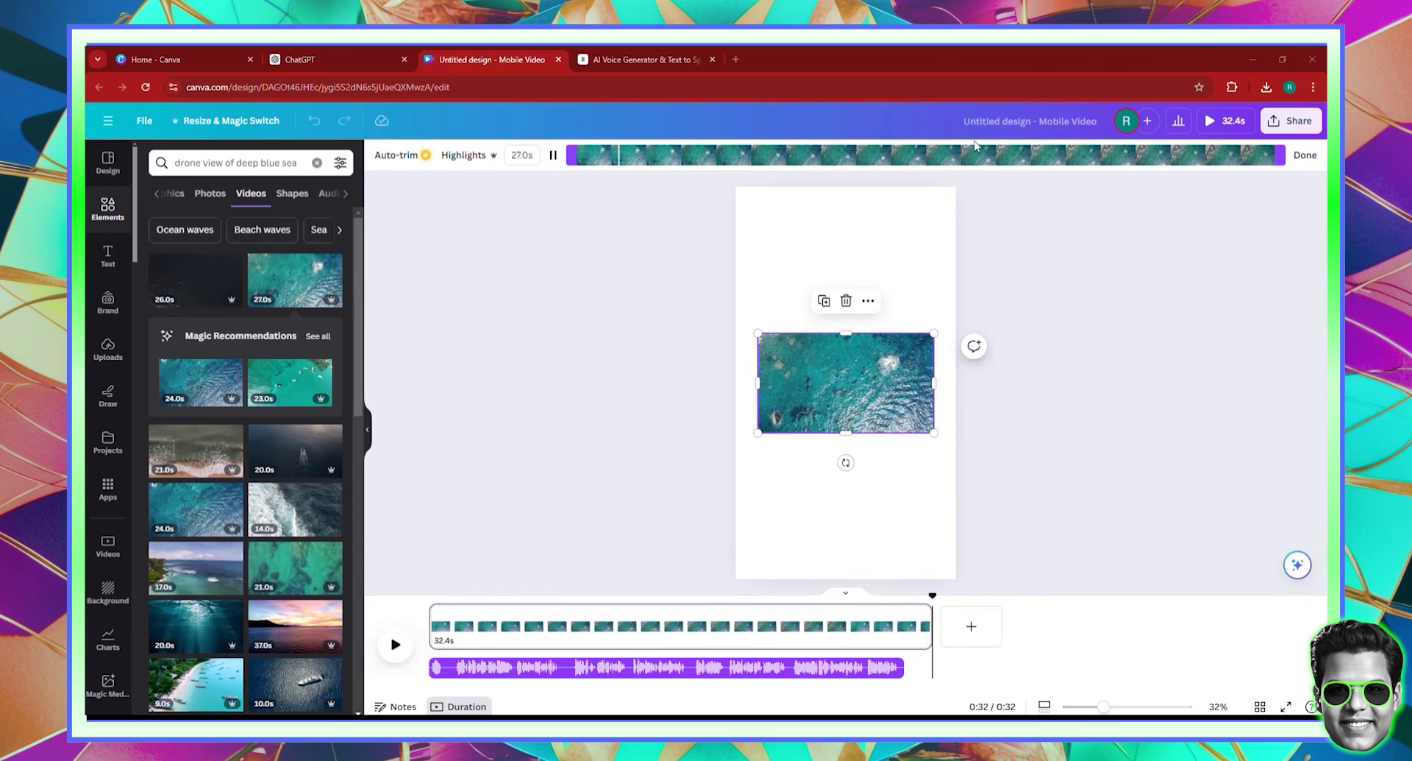
left_click(1305, 155)
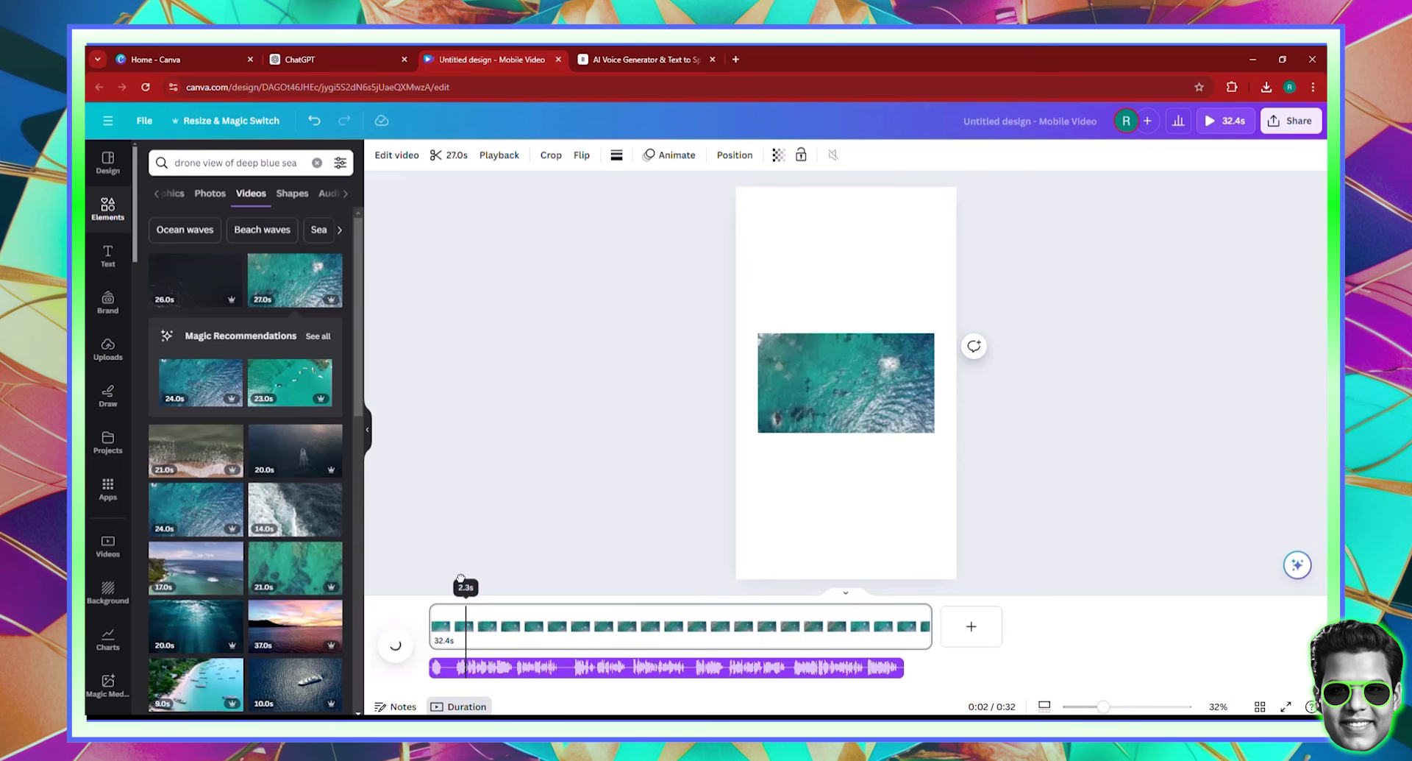
right_click(474, 626)
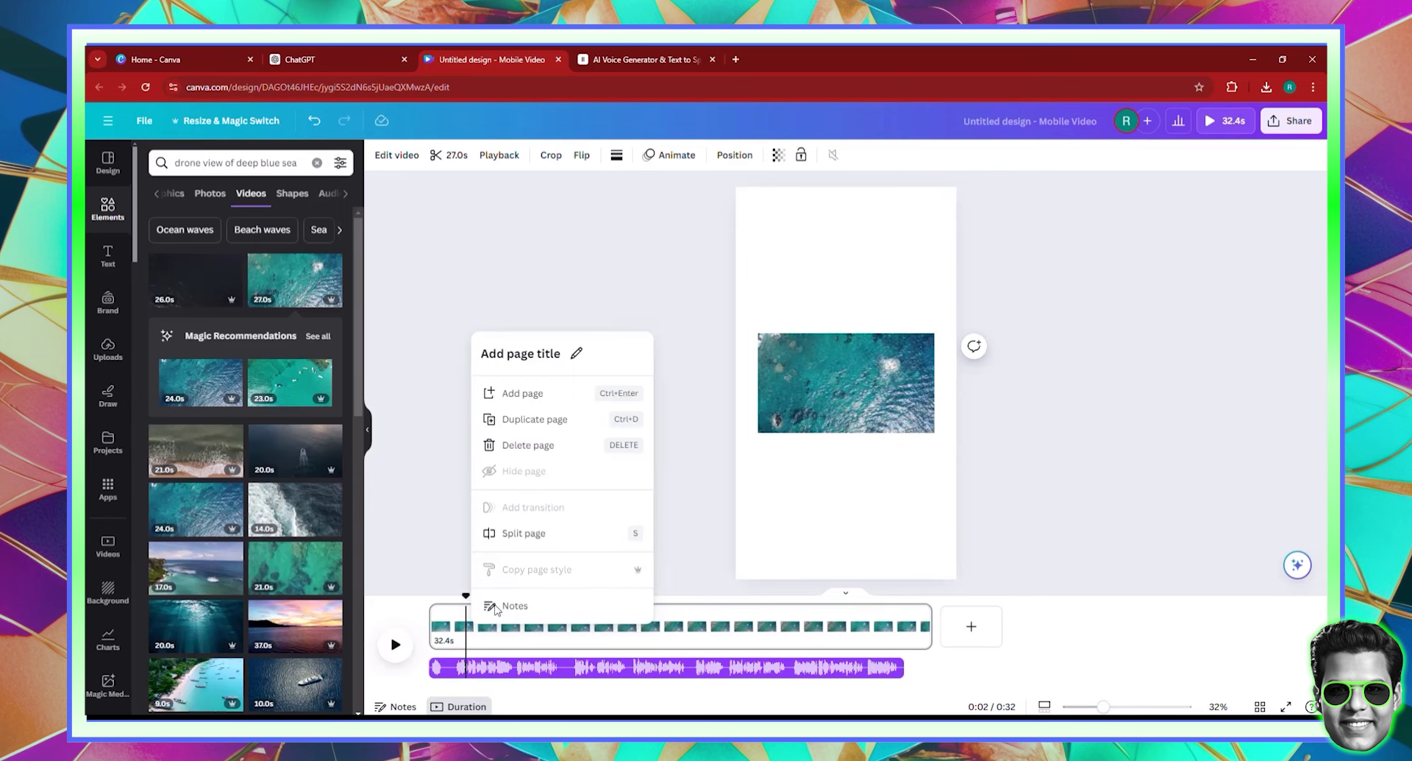
left_click(519, 534)
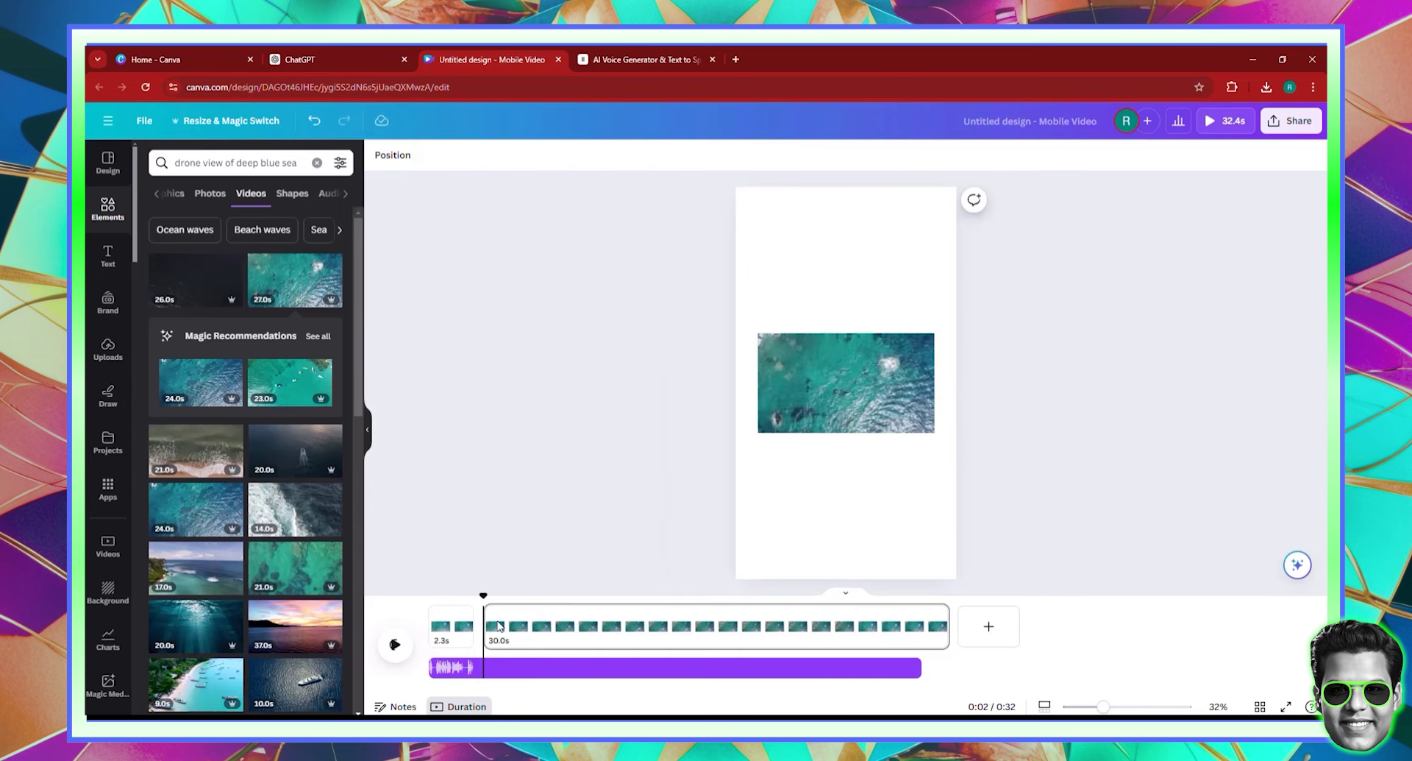
Step: Delete the sea video from the 30-second page and remove the 2.3-second page before it
left_click(526, 631)
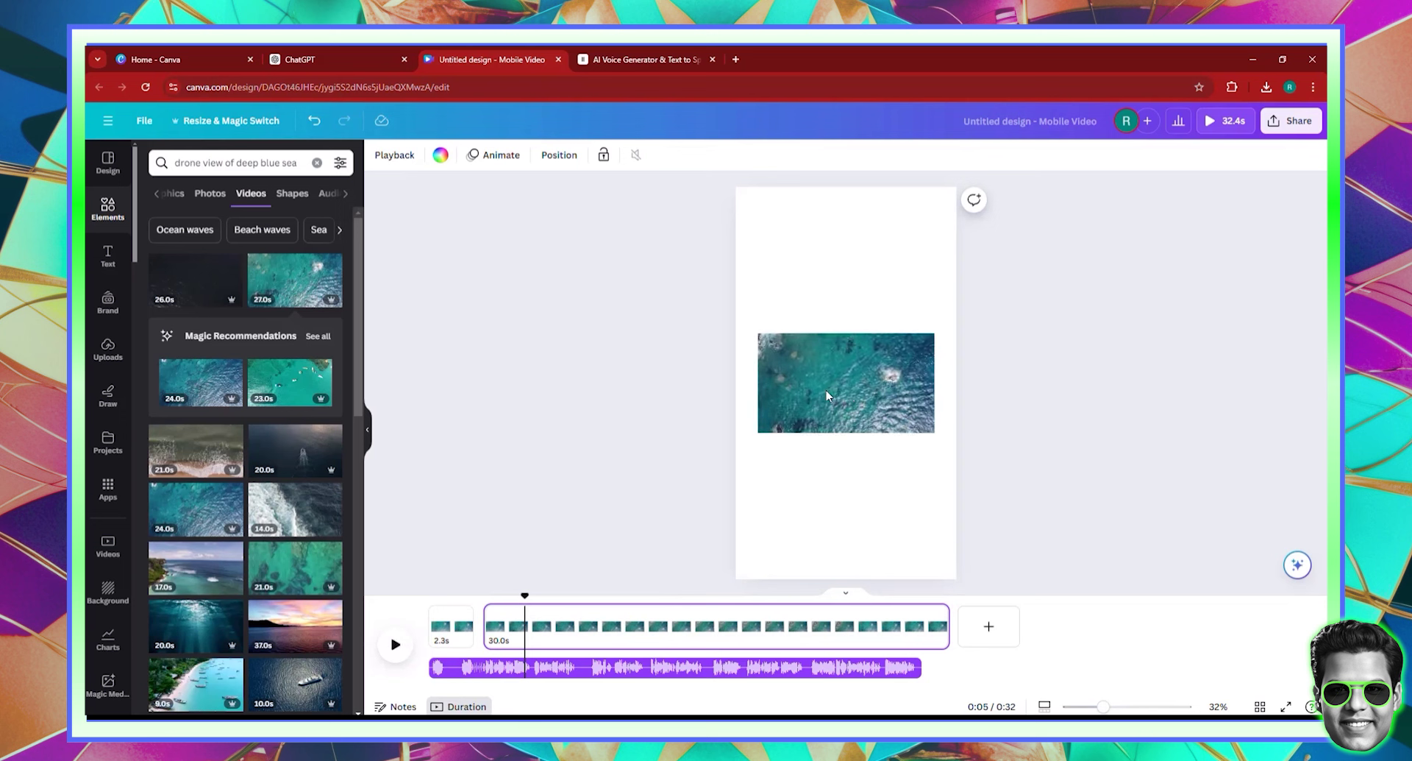
left_click(847, 381)
key("Delete")
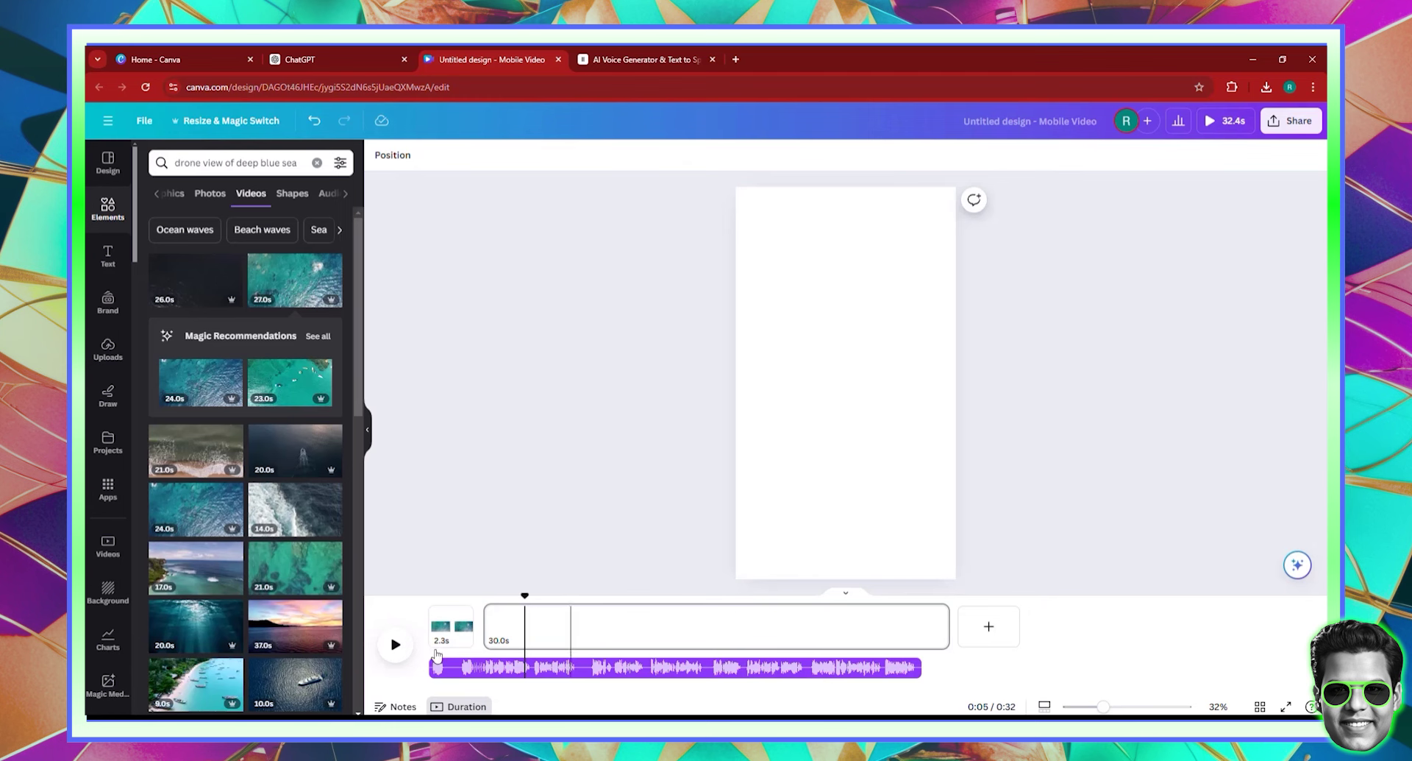
left_click(449, 637)
key("Delete")
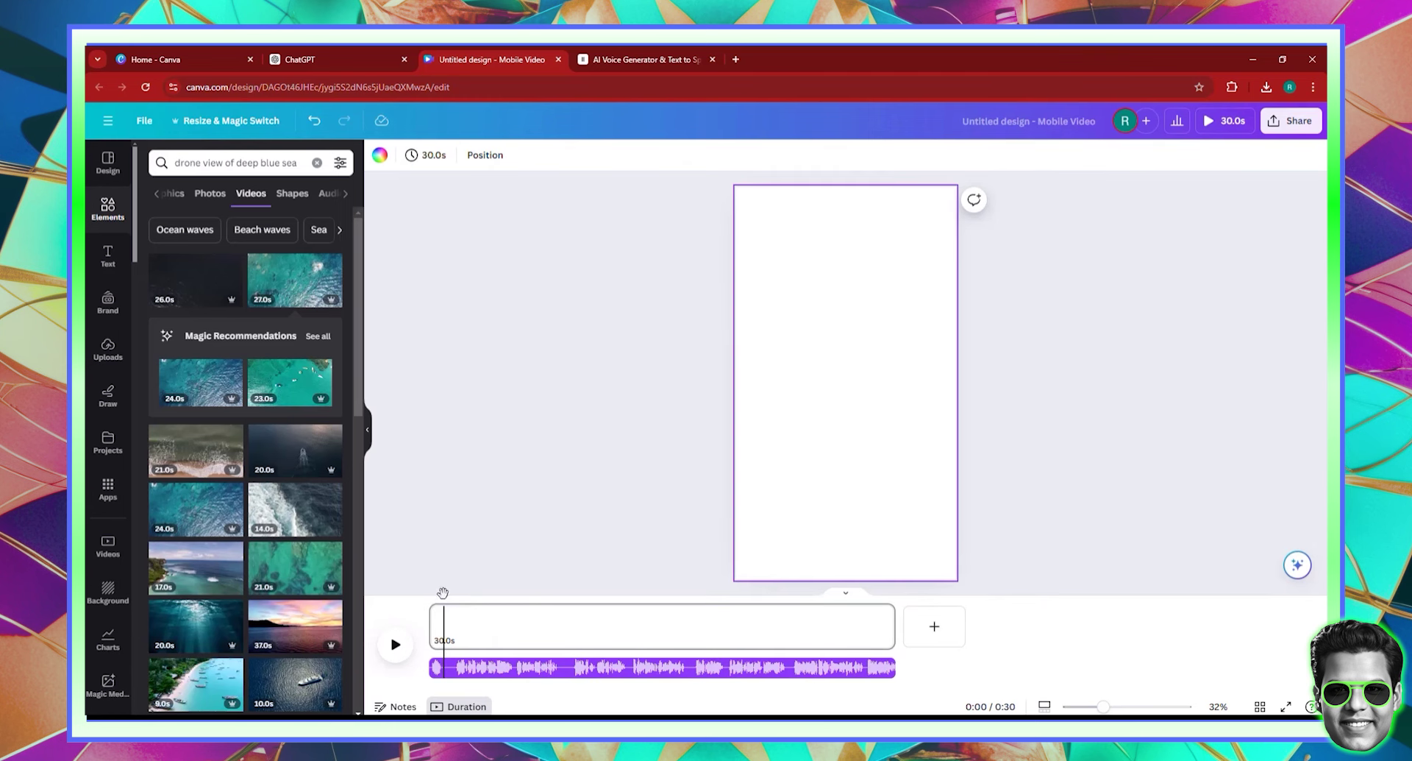
Step: Split the blank page at 4.2 s and cut two pages of 3.8 s each from the remainder
left_click_drag(457, 602, 495, 600)
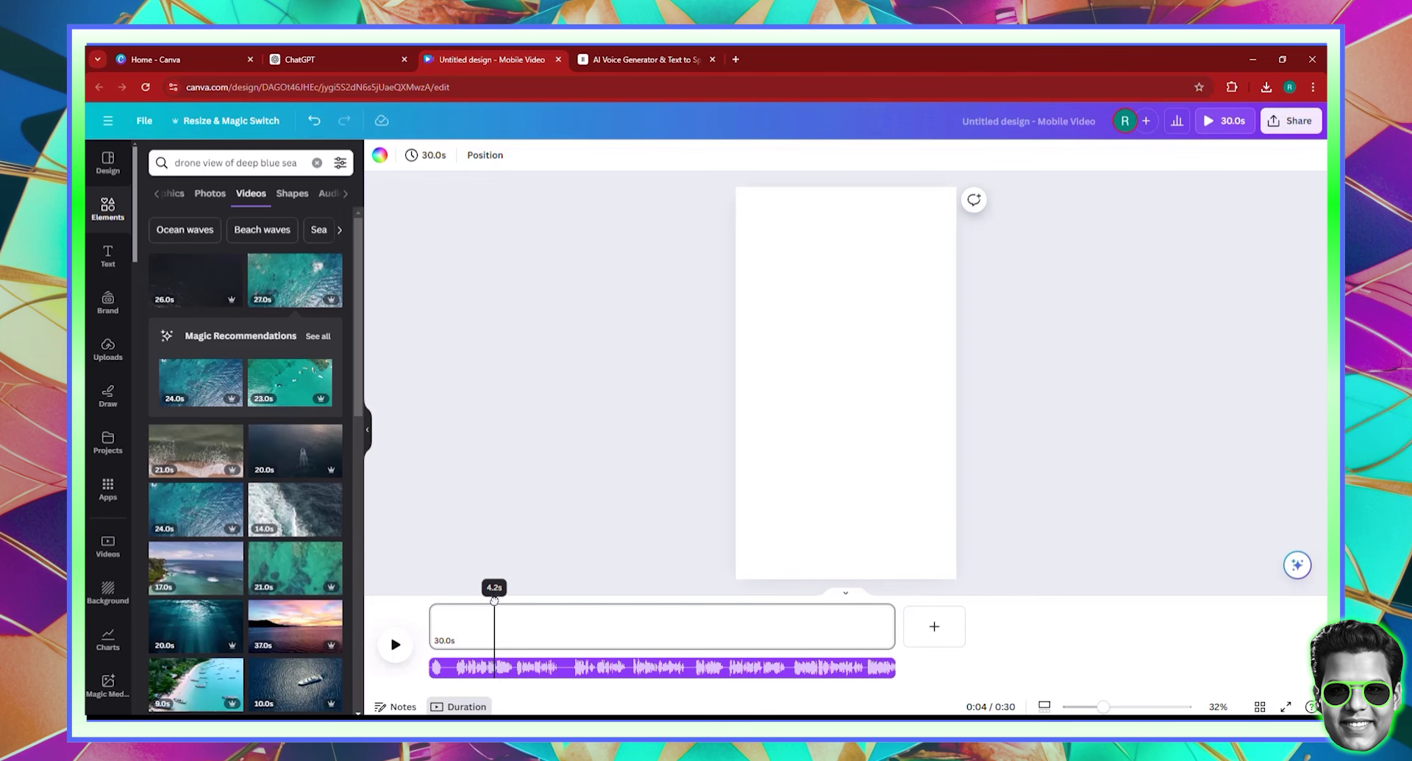
right_click(508, 626)
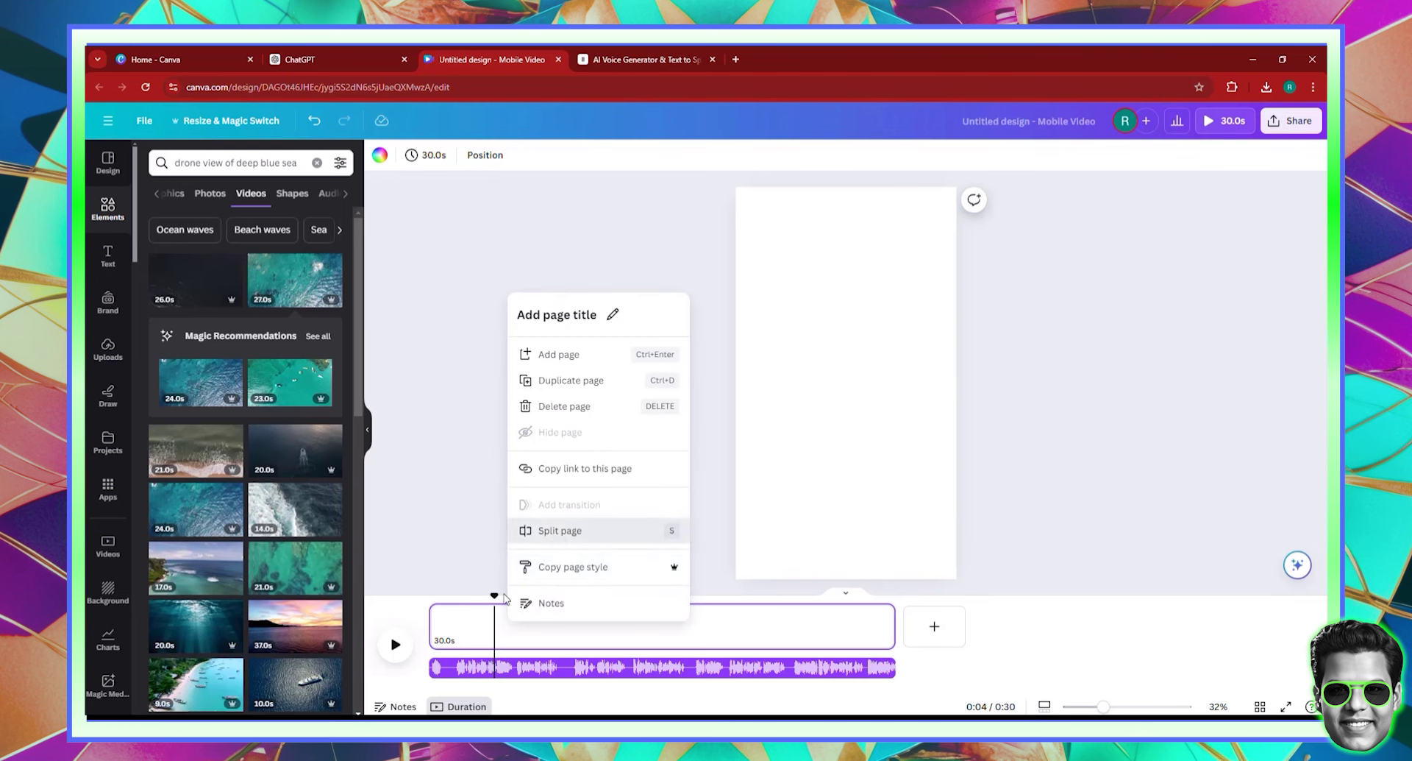
left_click(556, 526)
left_click_drag(508, 594, 639, 598)
right_click(589, 636)
key("s")
right_click(645, 638)
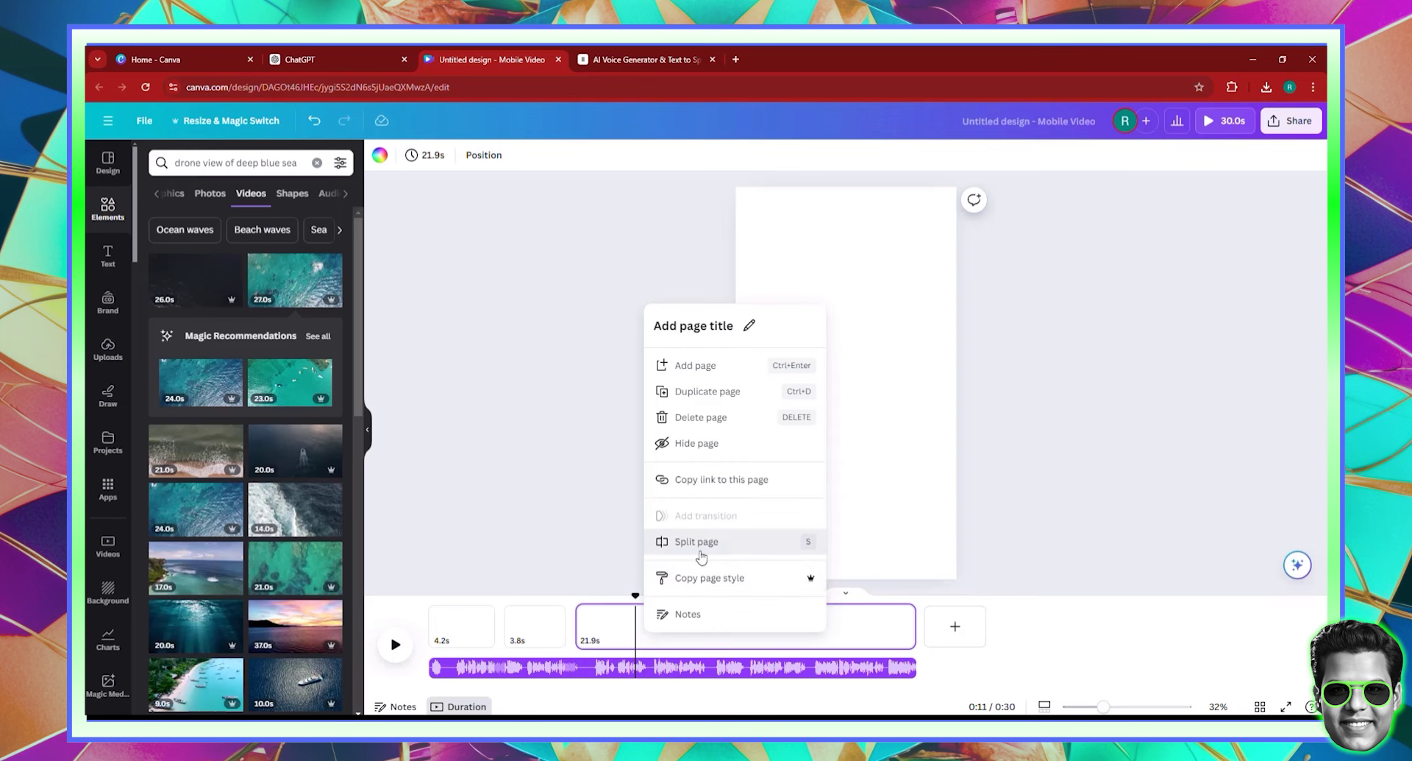
left_click(699, 553)
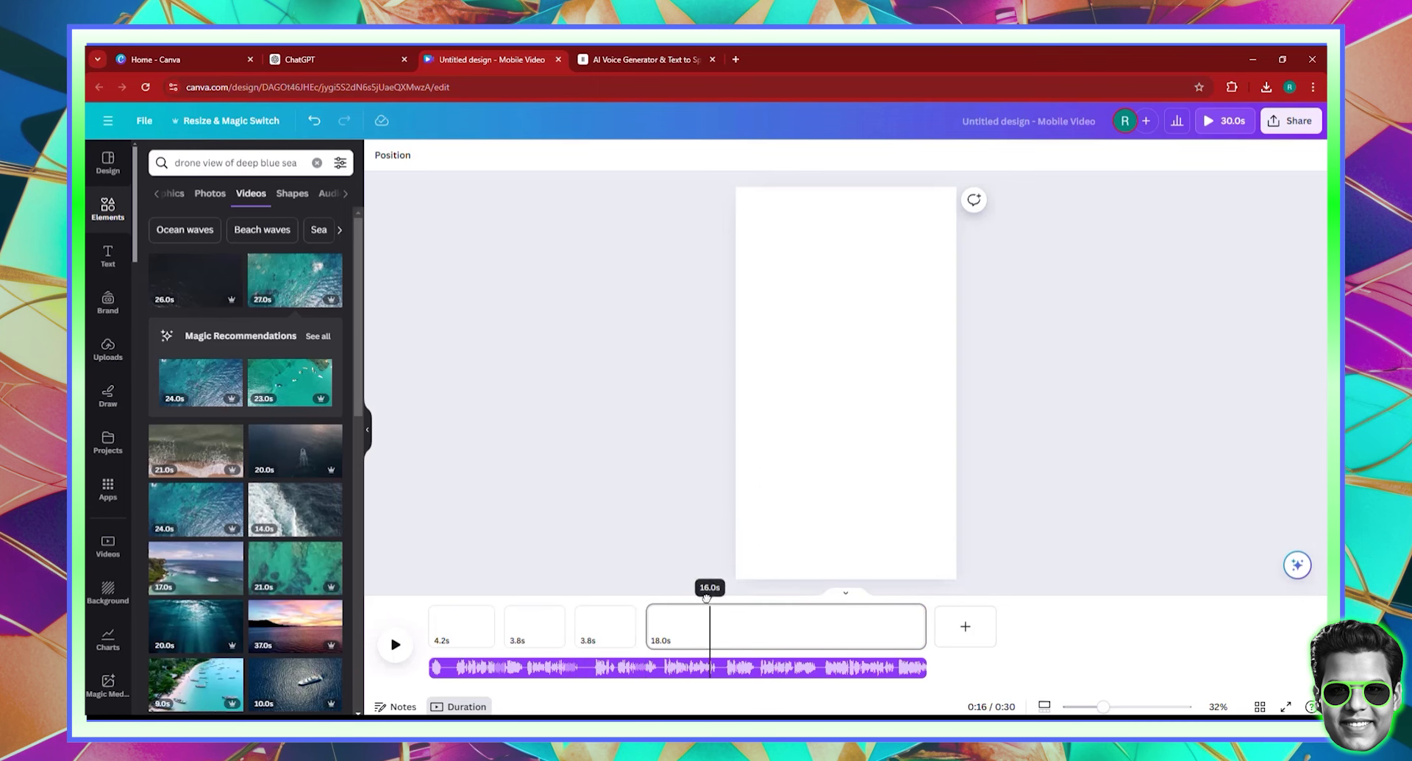
Step: Split the remaining 18-second page into pages of 3.9 s, 7.0 s and 7.1 s
right_click(731, 637)
left_click(791, 543)
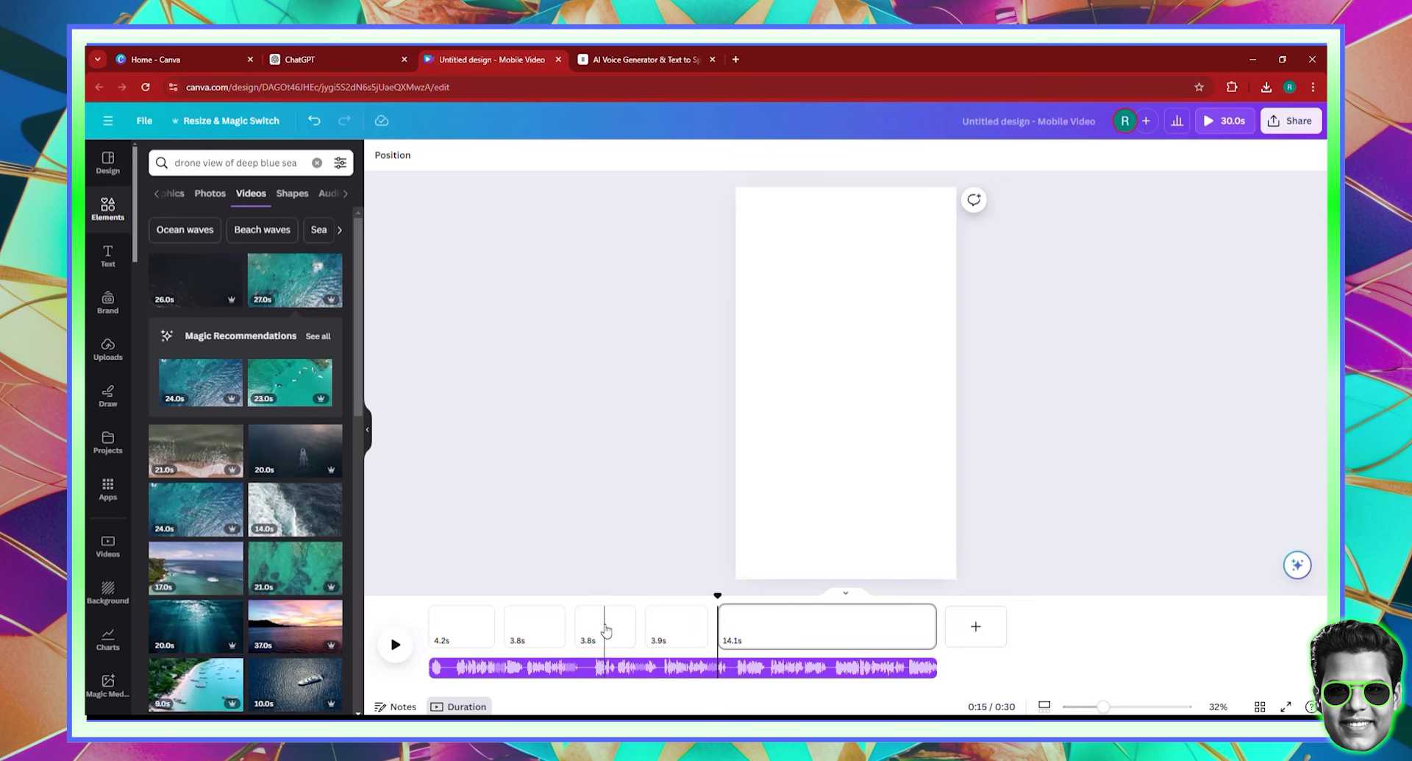
left_click(823, 605)
right_click(815, 634)
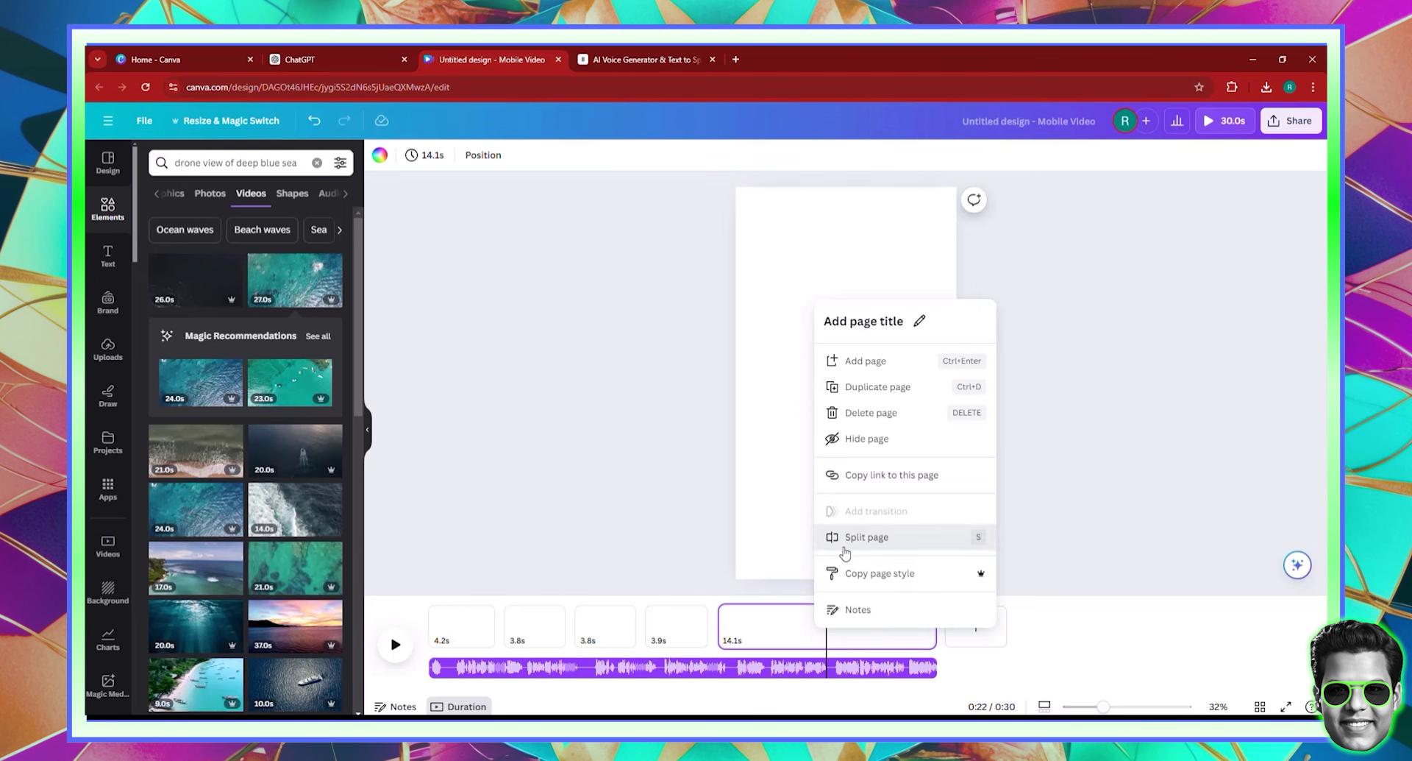
left_click(843, 551)
Step: Place the 27-second turquoise drone sea video on the first page and shorten that page to 3.4 s
left_click(457, 629)
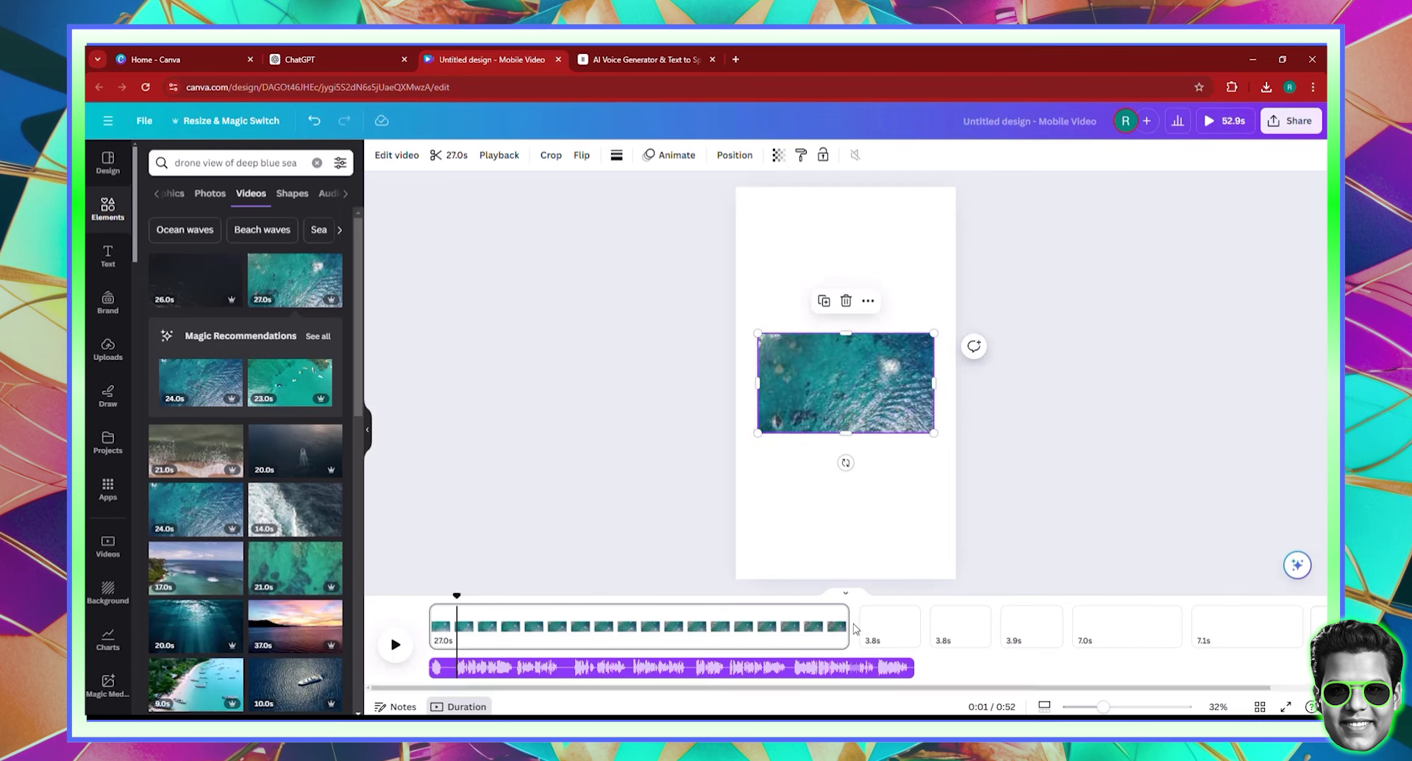
left_click_drag(843, 618, 479, 613)
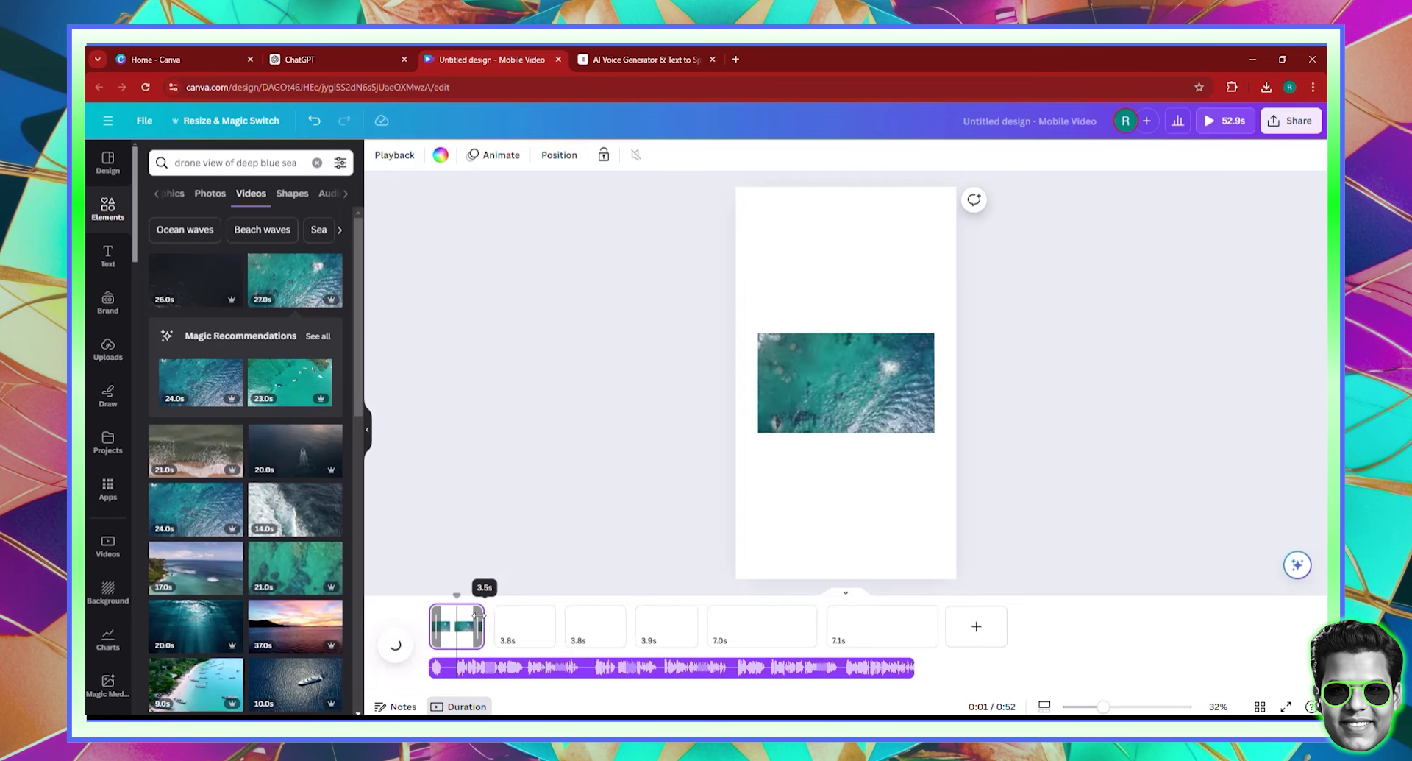
Step: Set the turquoise drone sea video as the background of the first page
left_click(822, 380)
right_click(822, 376)
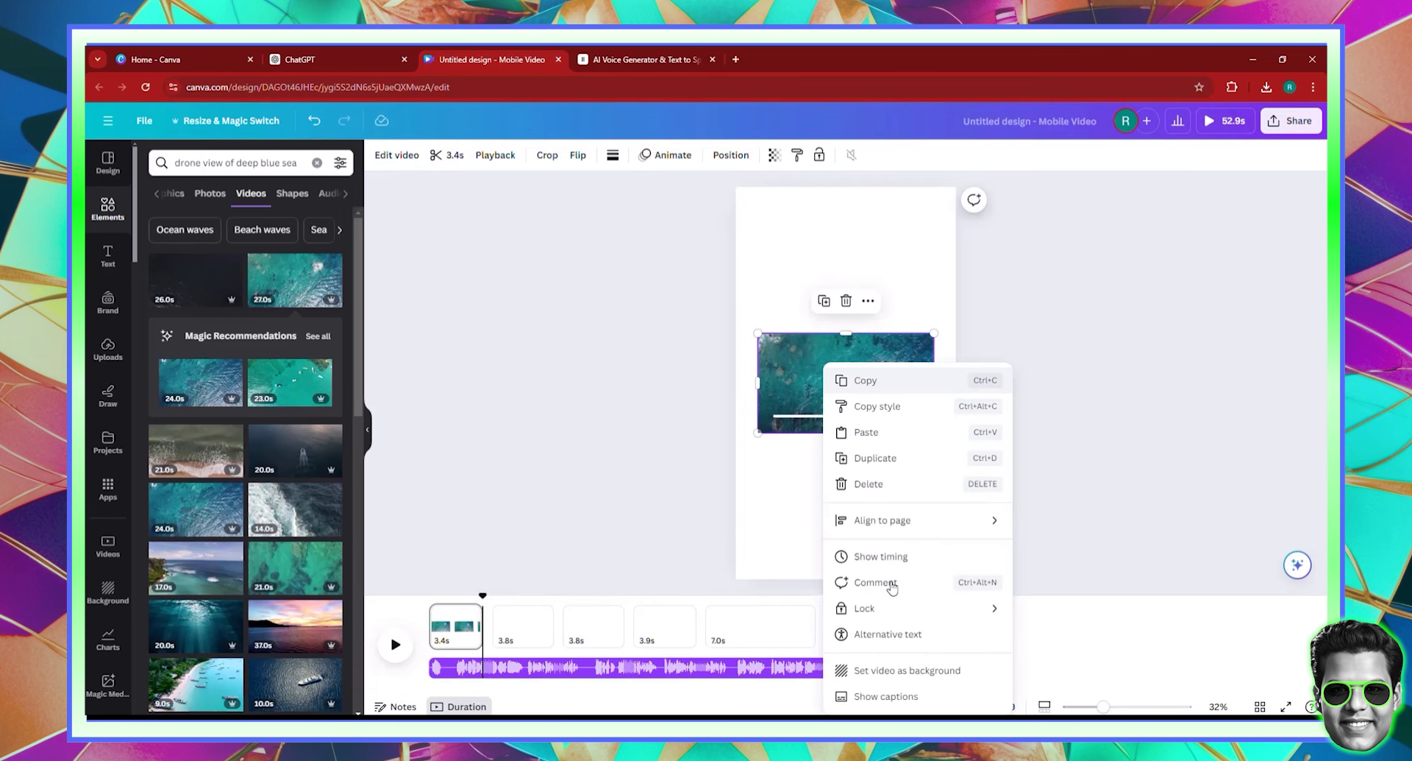
left_click(907, 670)
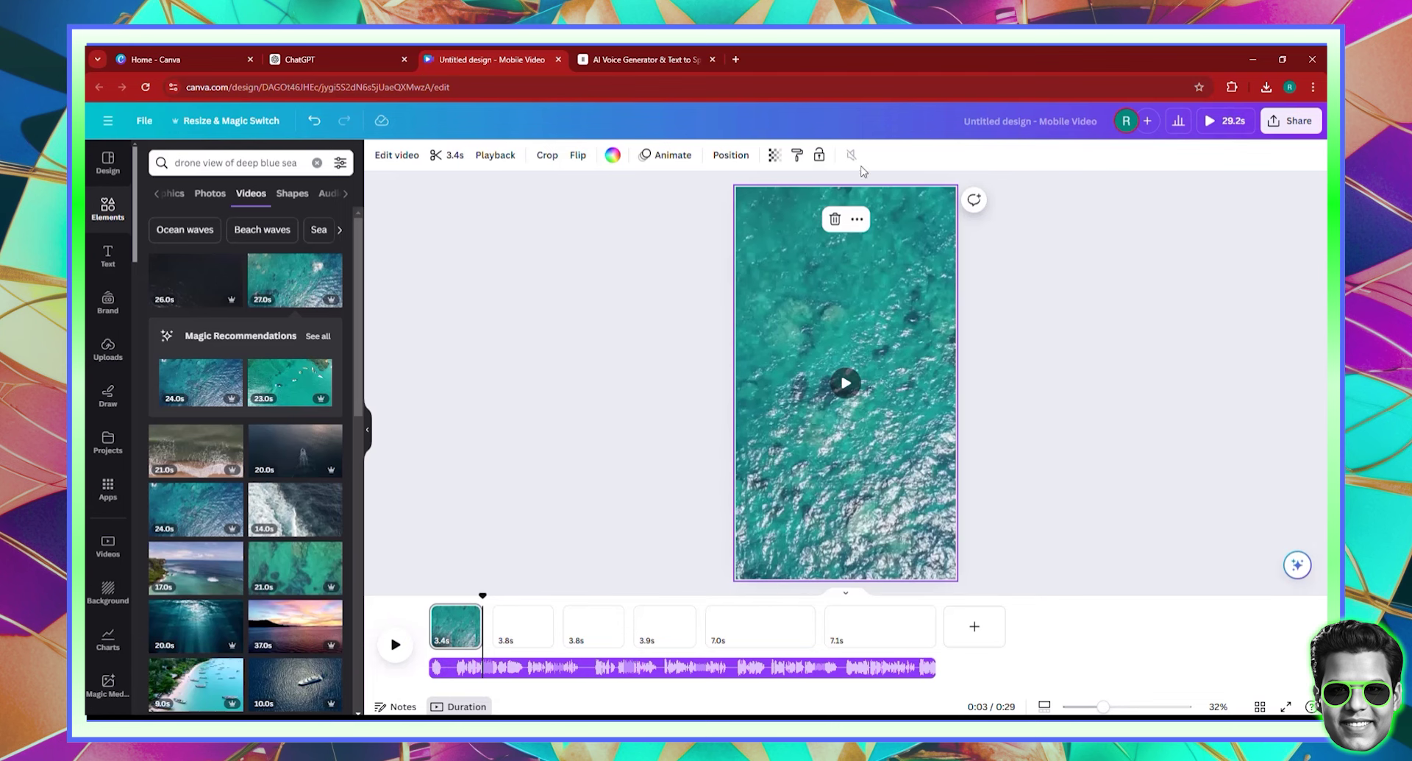
Step: Search the videos for "sharks" and place the 7-second dark shark close-up on the second page
left_click(523, 626)
left_click(238, 162)
type("sharks")
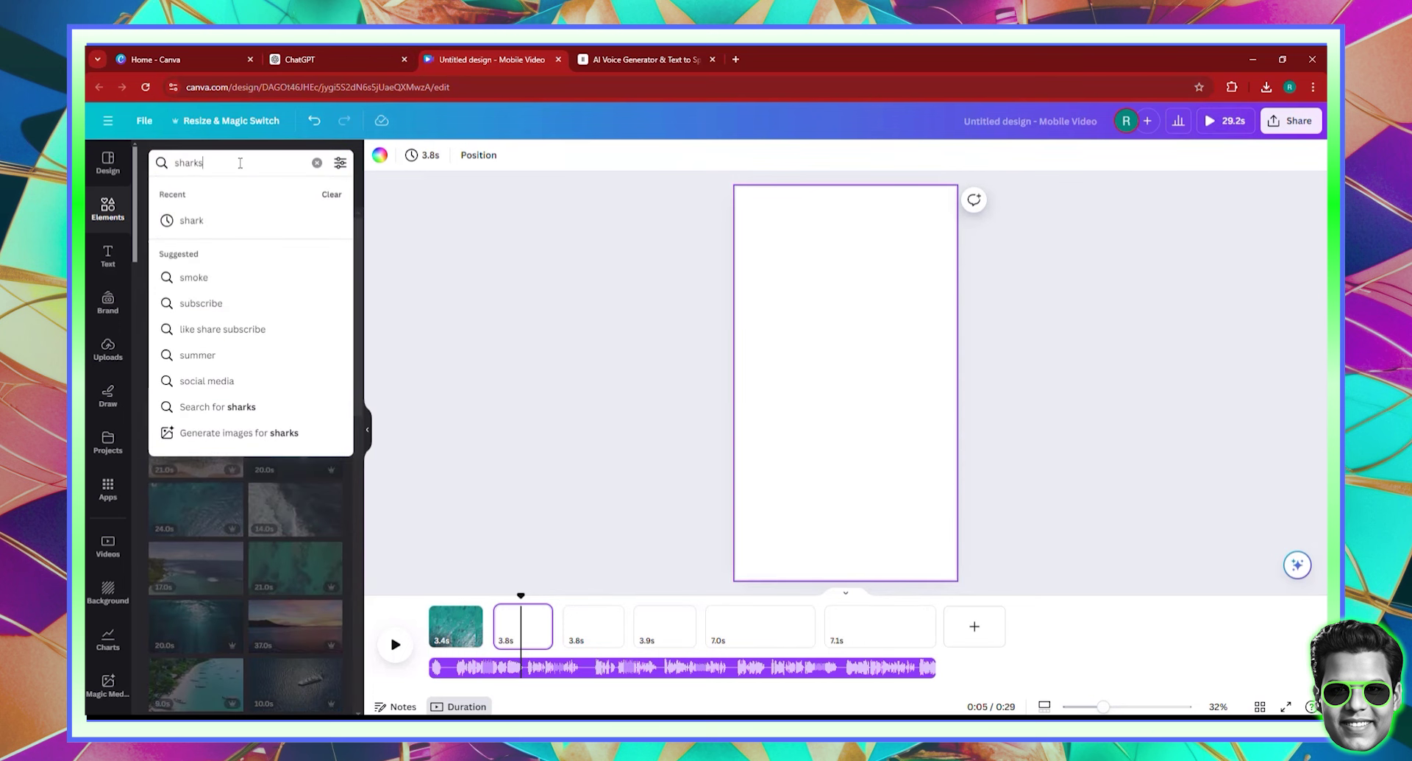
key("Return")
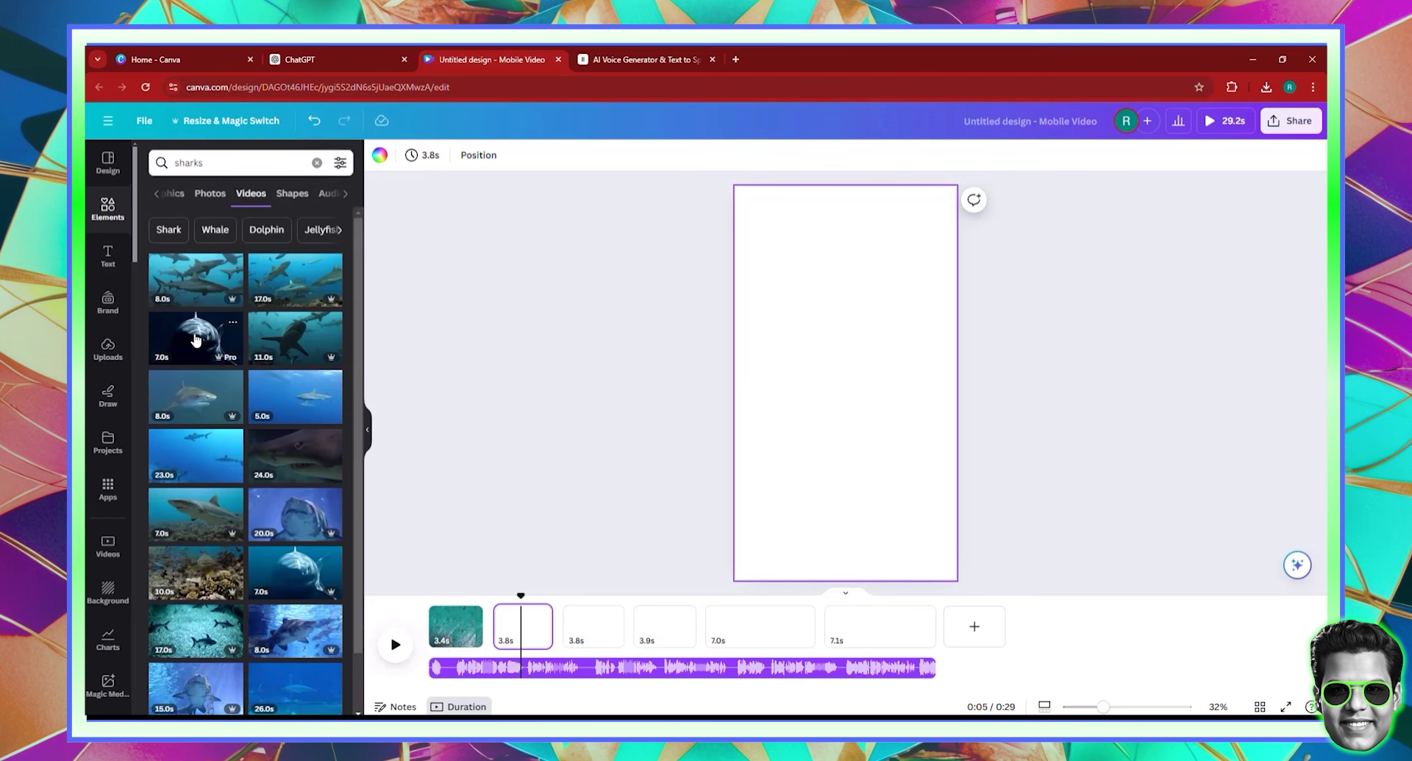
left_click_drag(829, 487, 829, 465)
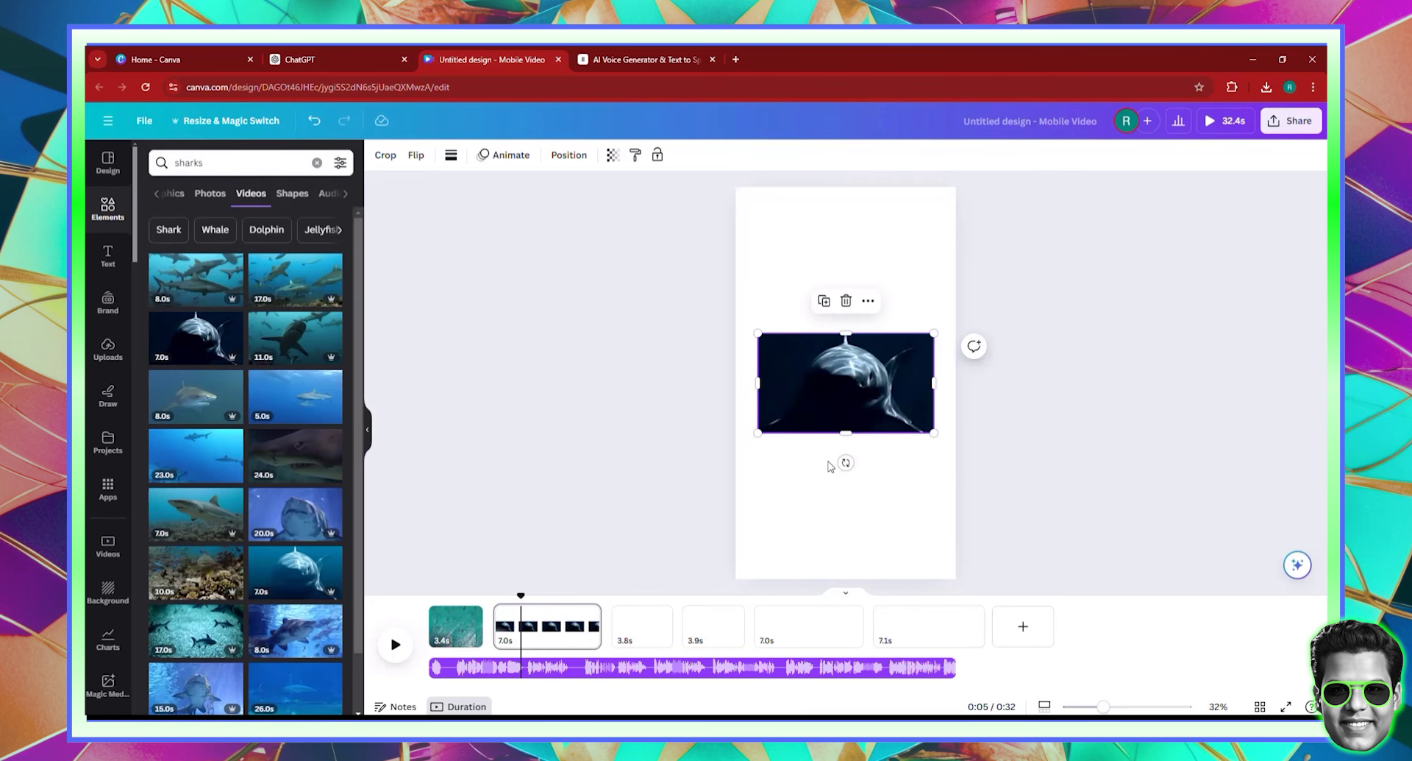
Step: Set the shark close-up's playback speed to 2 and make it the second page's background
left_click(494, 154)
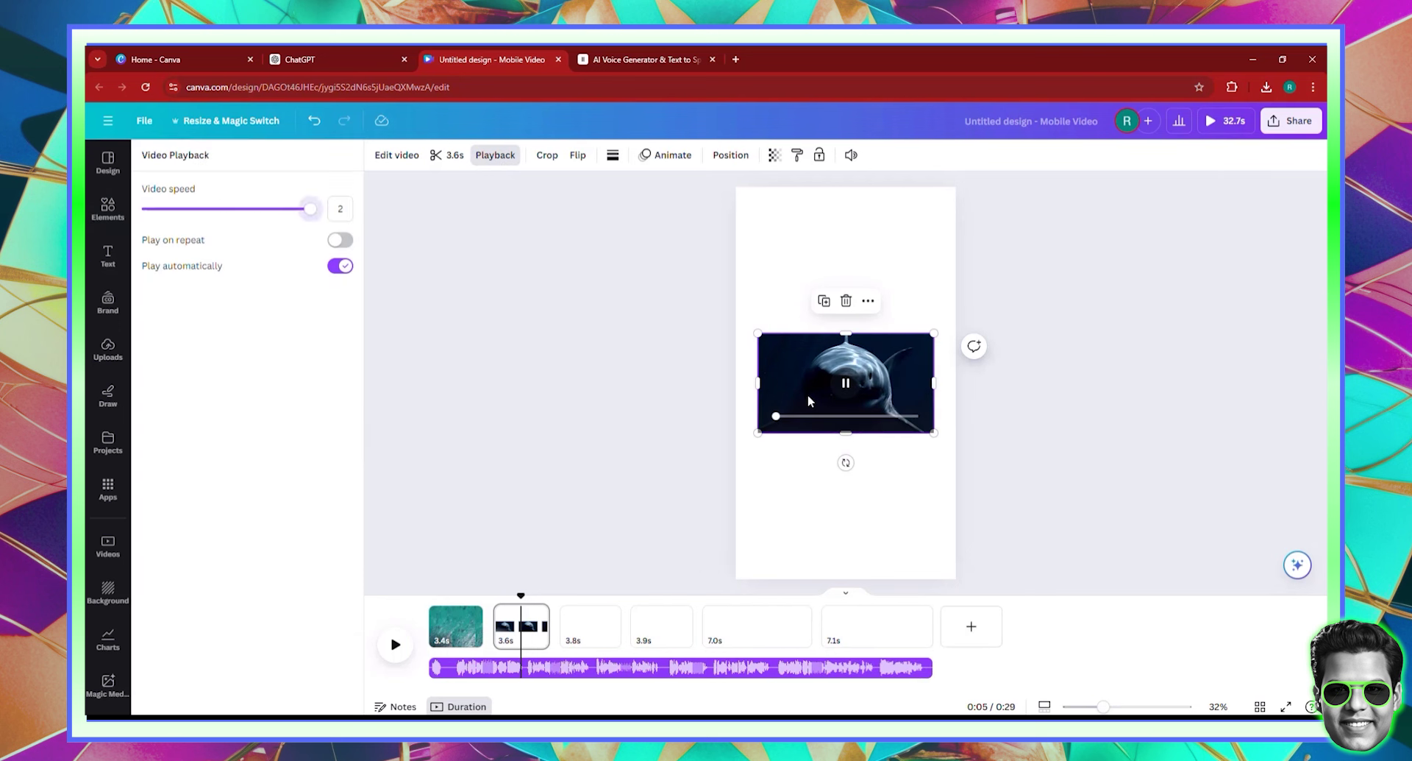
right_click(808, 394)
left_click(901, 678)
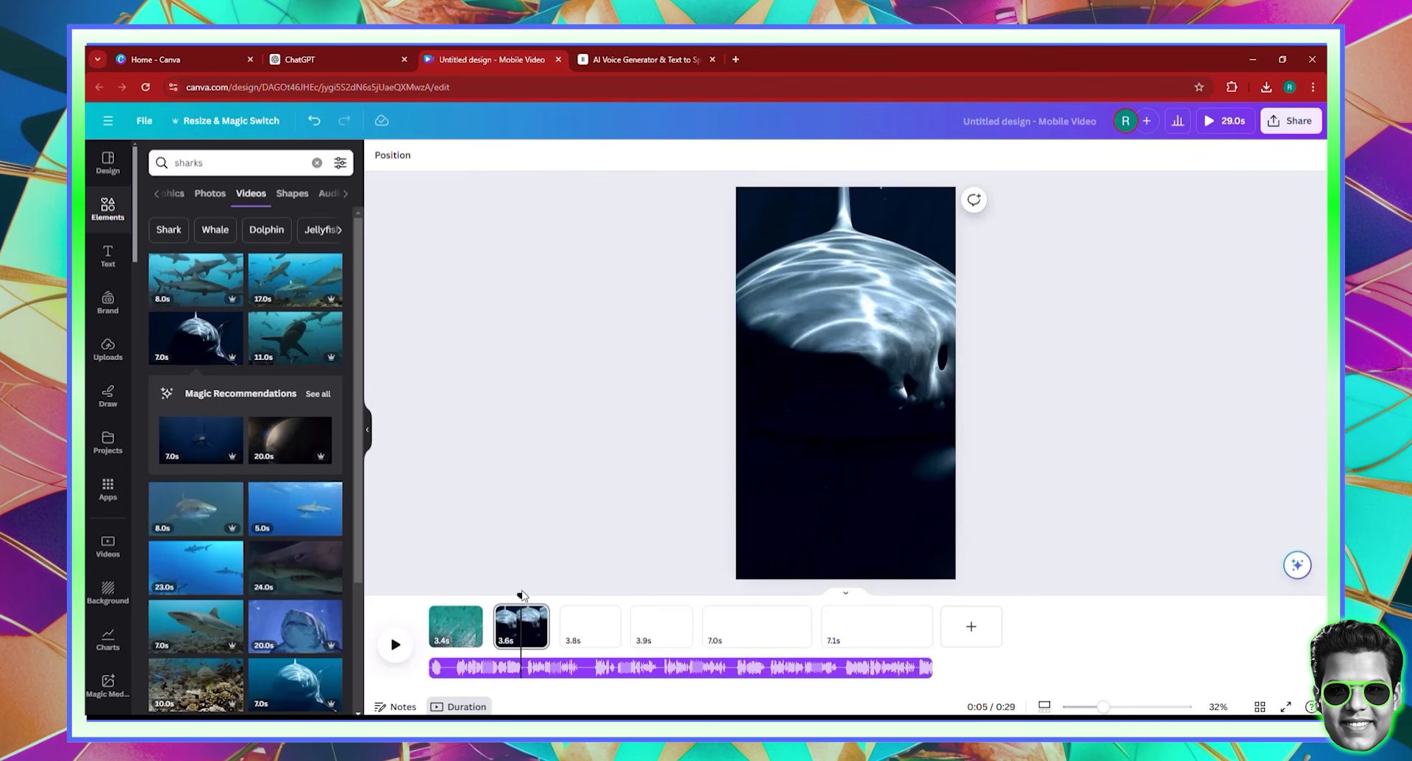
Step: Check the 10-20 seconds scene in the ChatGPT script, search Canva videos for "baby sharks" and place the 17-second clip on the third page
left_click(557, 596)
left_click(589, 625)
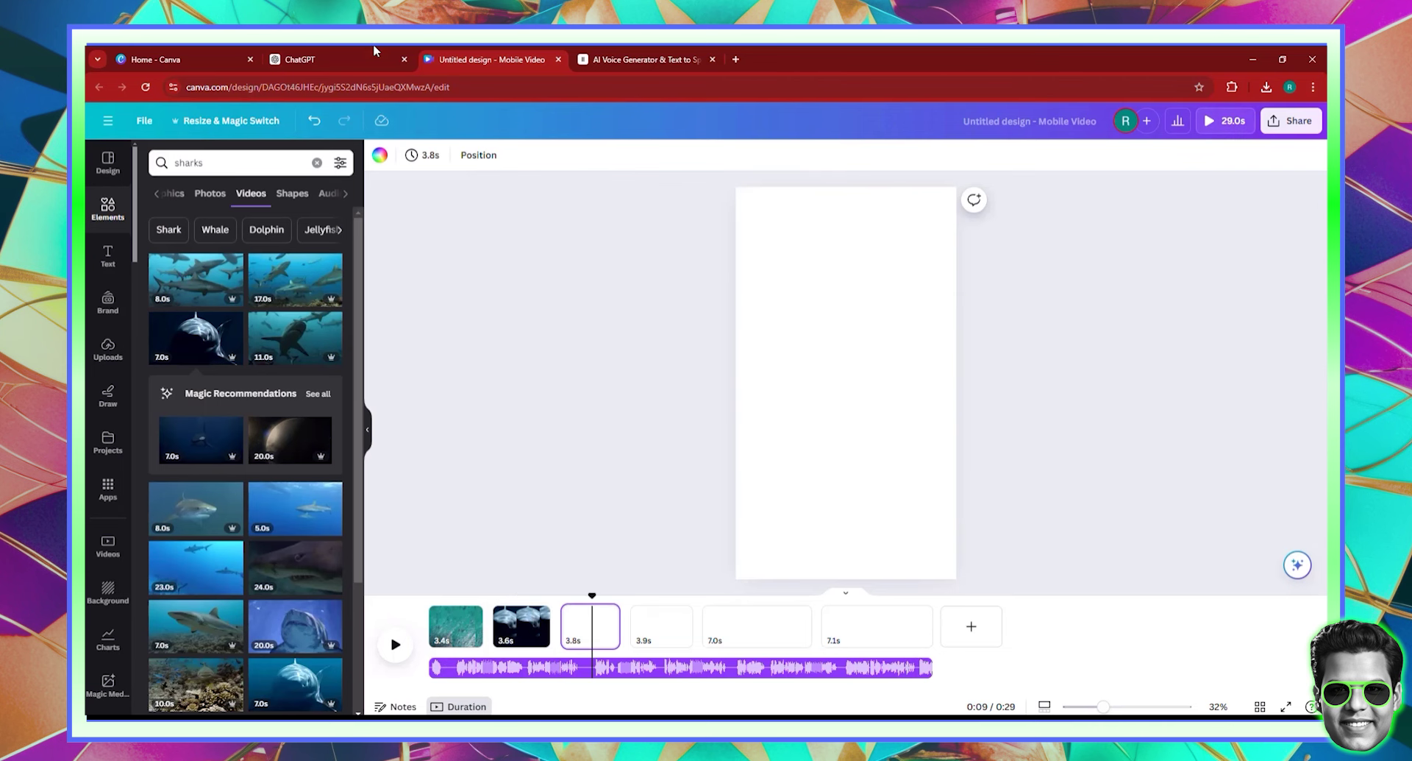
left_click(335, 59)
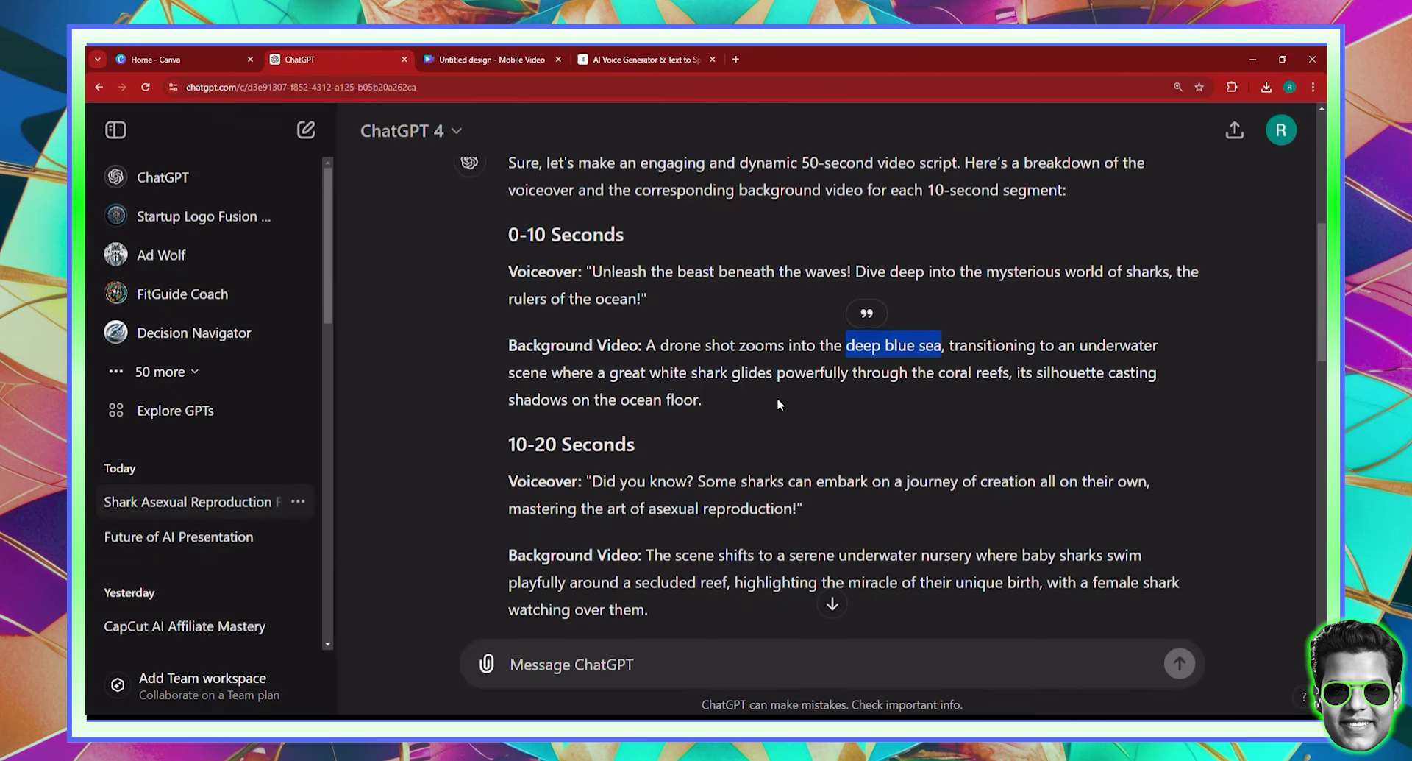
scroll(778, 401, "down", 1)
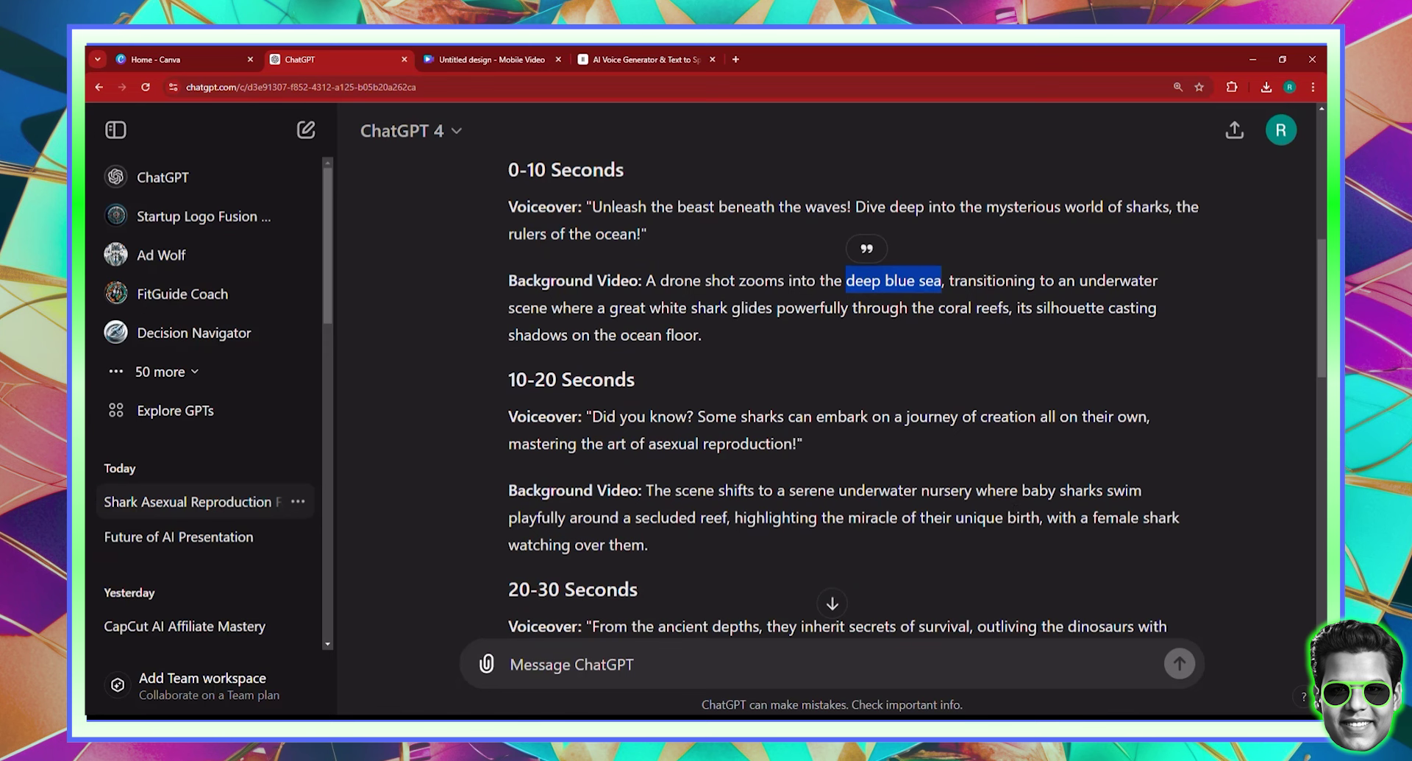
left_click(474, 58)
double_click(203, 163)
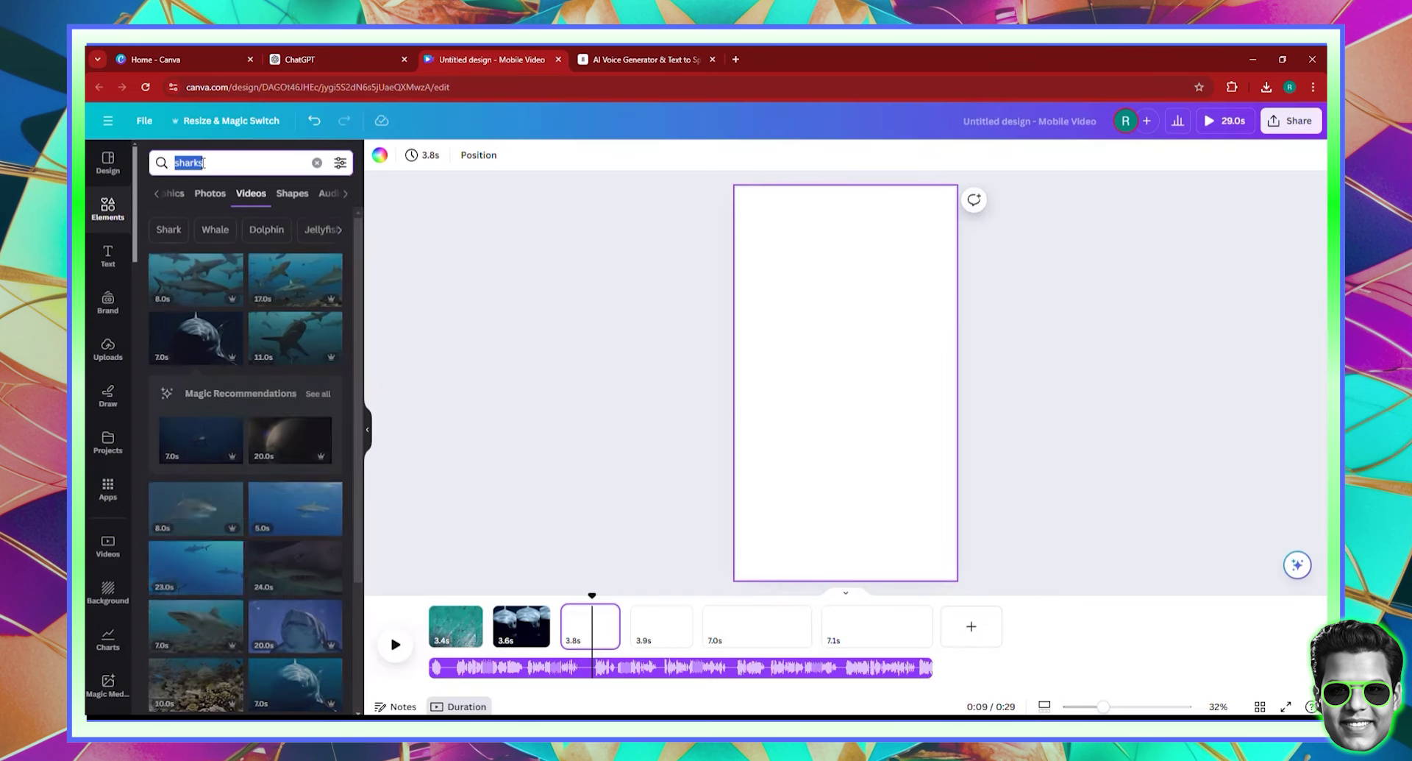
type("baby sharks")
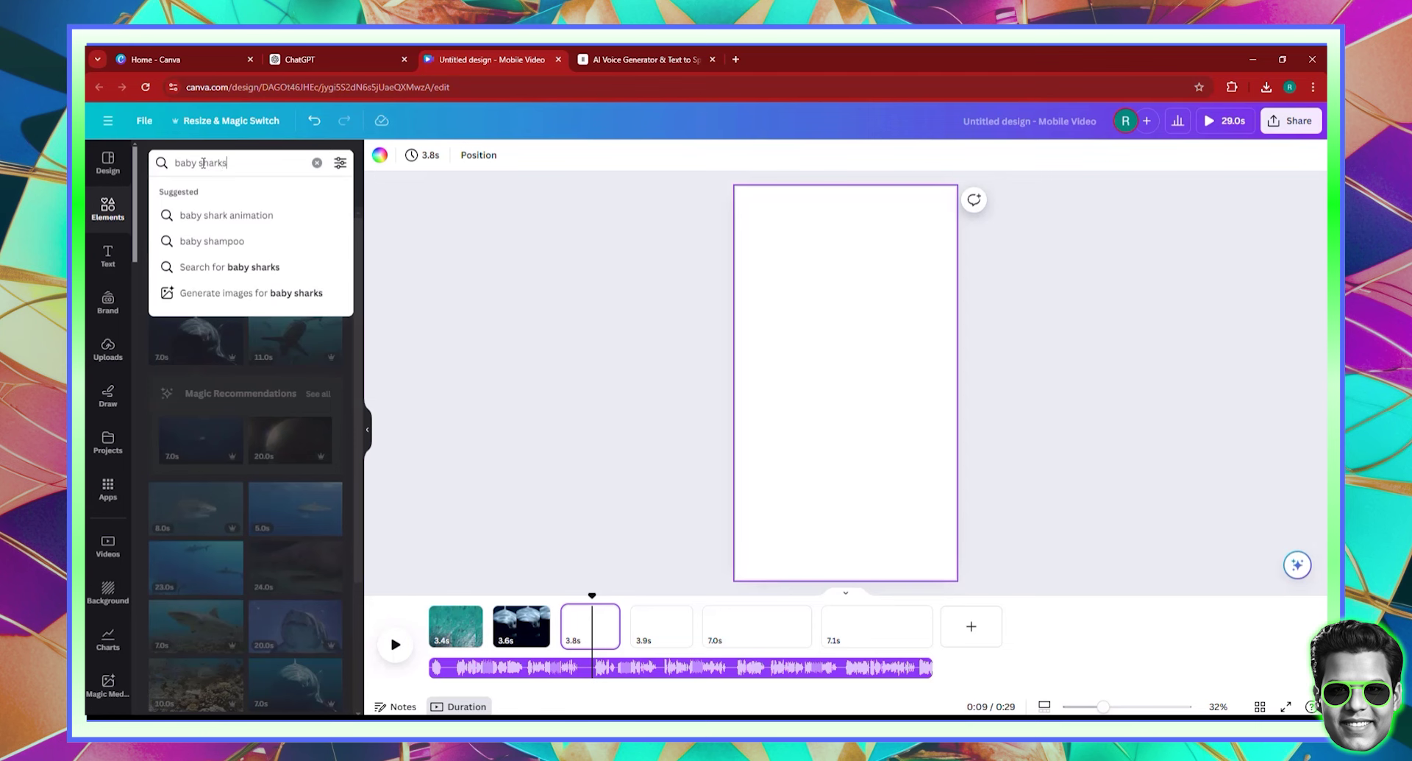
key("Return")
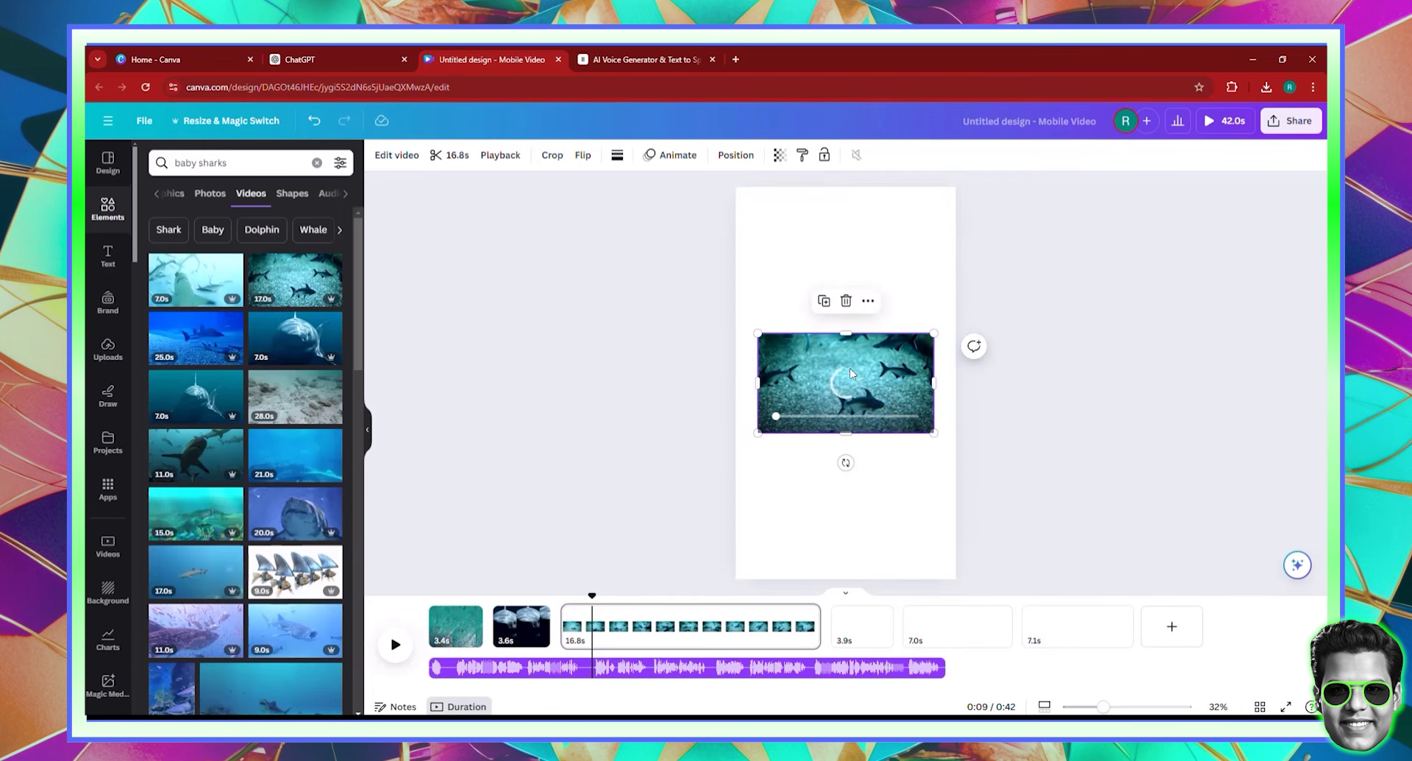
Step: Set the baby shark clip as the third page's background and reposition it within the crop frame
right_click(842, 363)
left_click(830, 391)
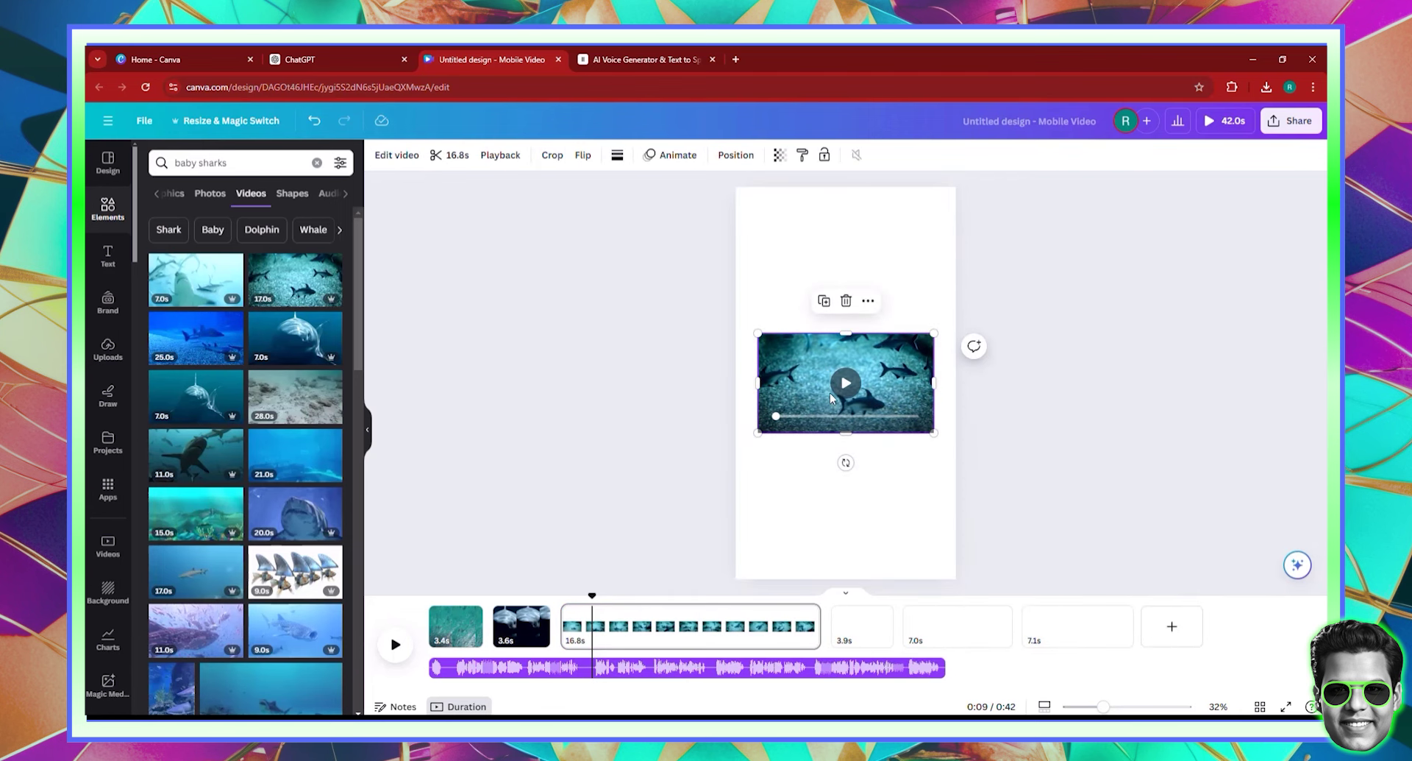
right_click(838, 363)
left_click(925, 670)
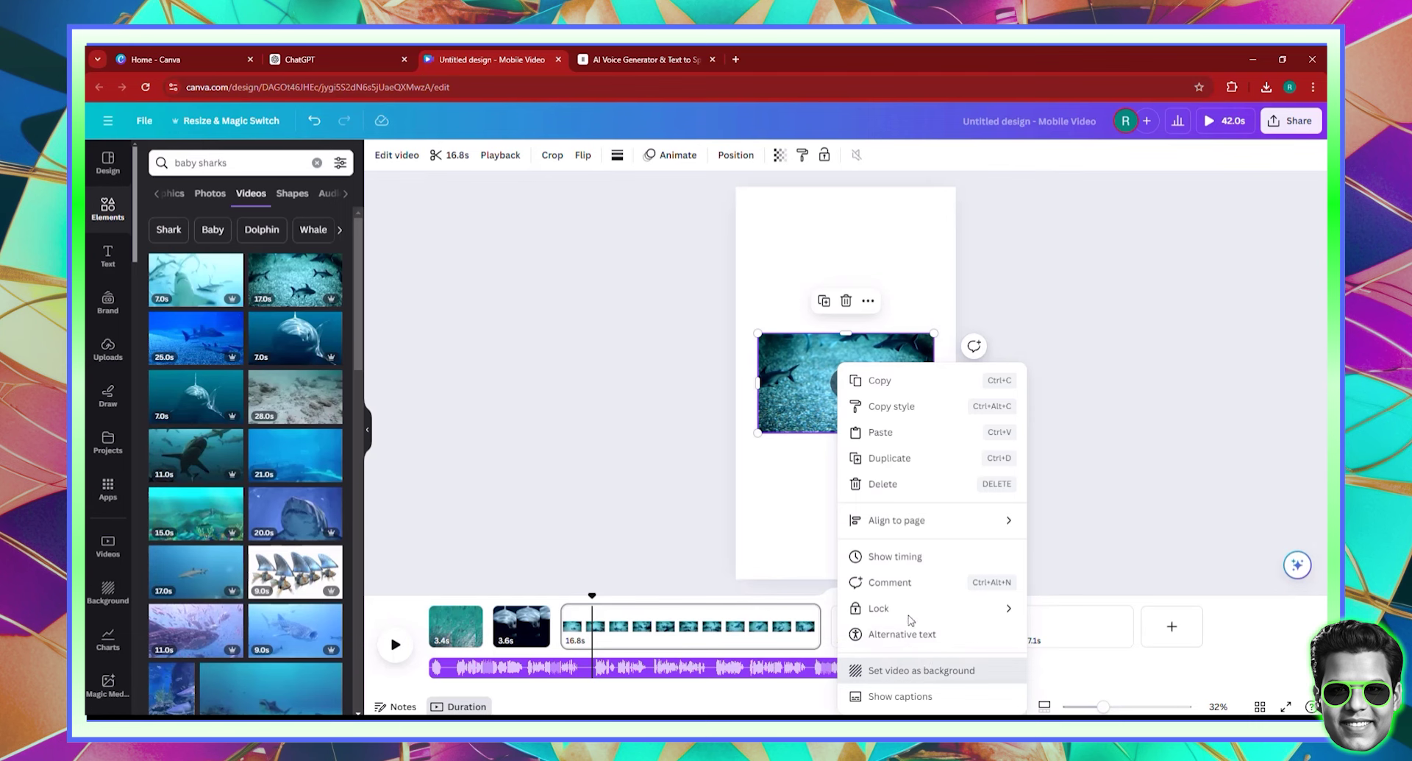
double_click(890, 485)
left_click_drag(910, 506, 861, 497)
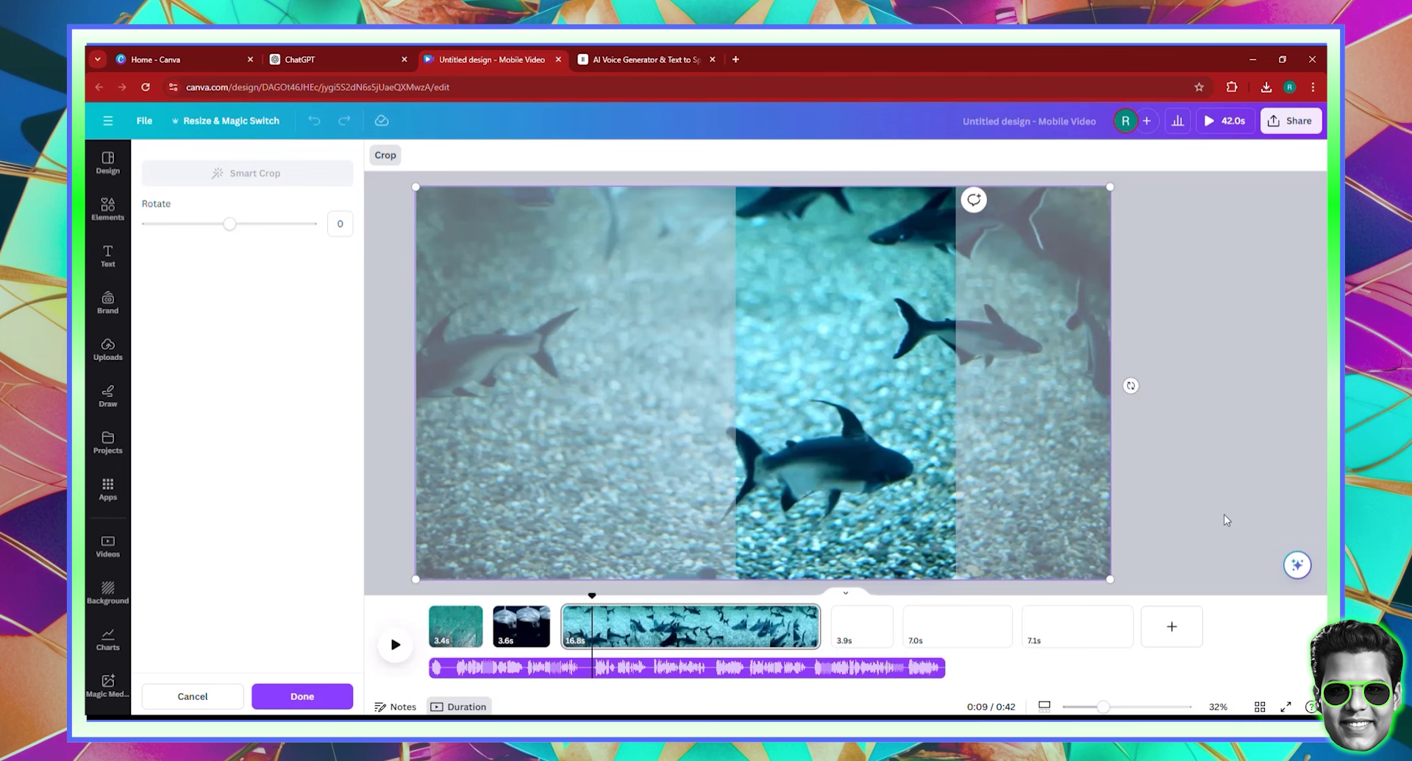
key("Return")
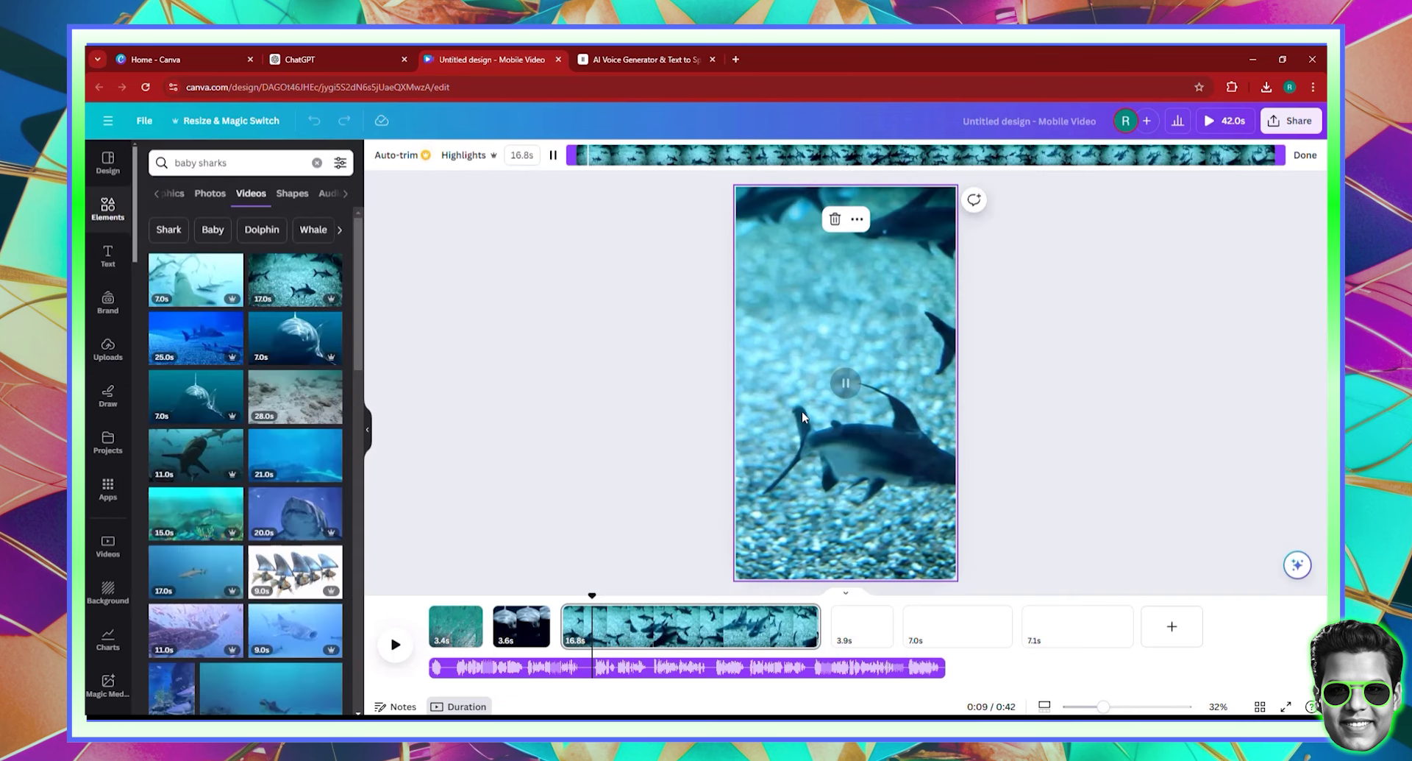
Step: Set the baby shark clip's playback speed to 2
key("space")
left_click(599, 296)
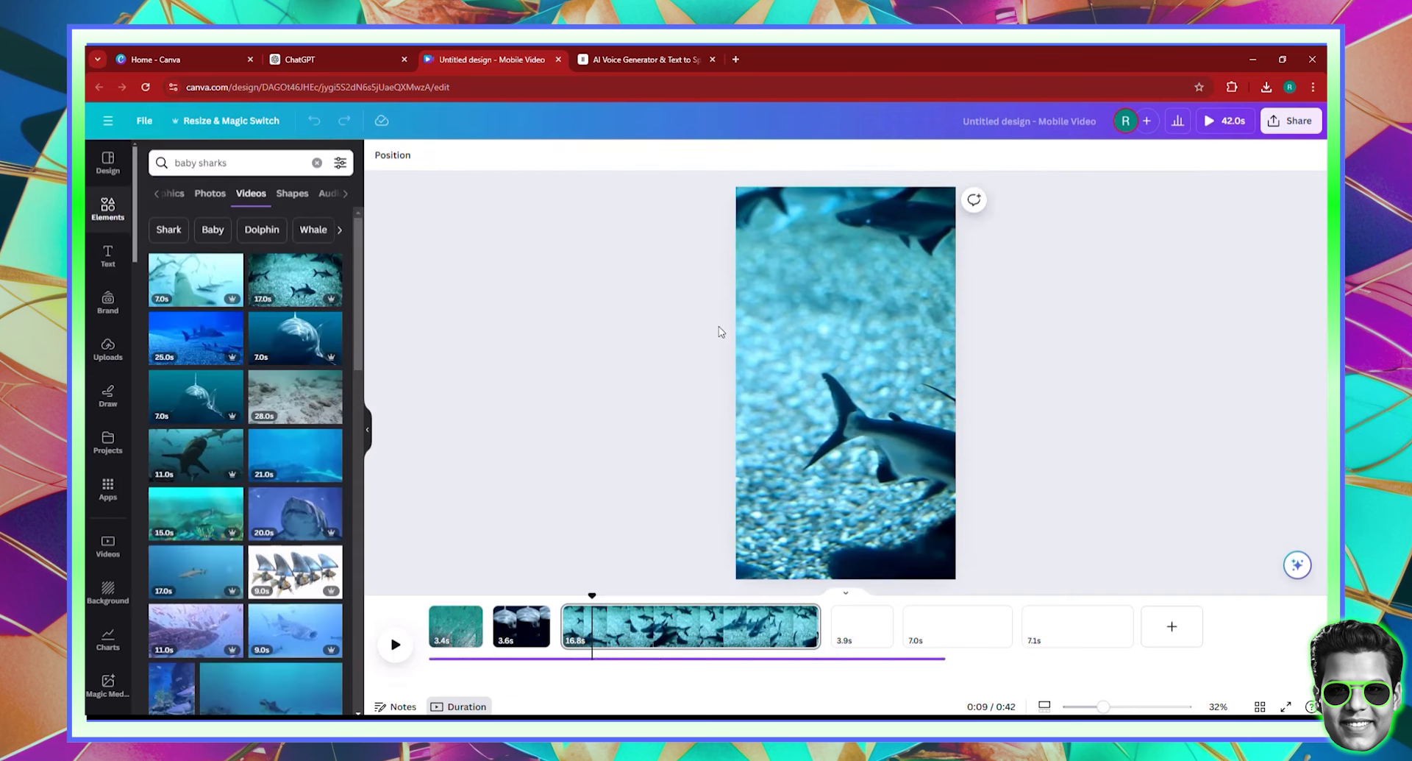
left_click(501, 154)
left_click_drag(217, 209, 542, 218)
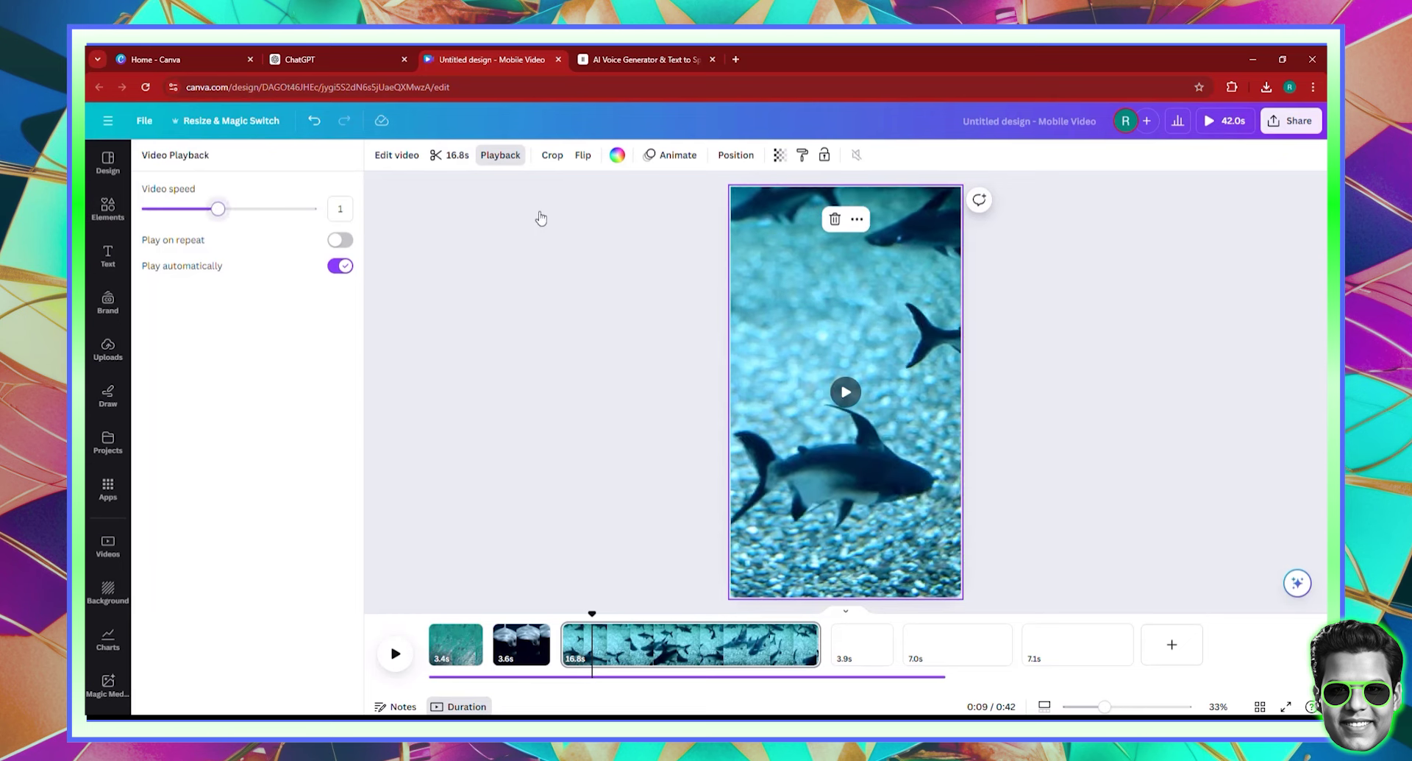
Step: Trim the baby shark clip on the third page to 3.9 s
left_click(449, 156)
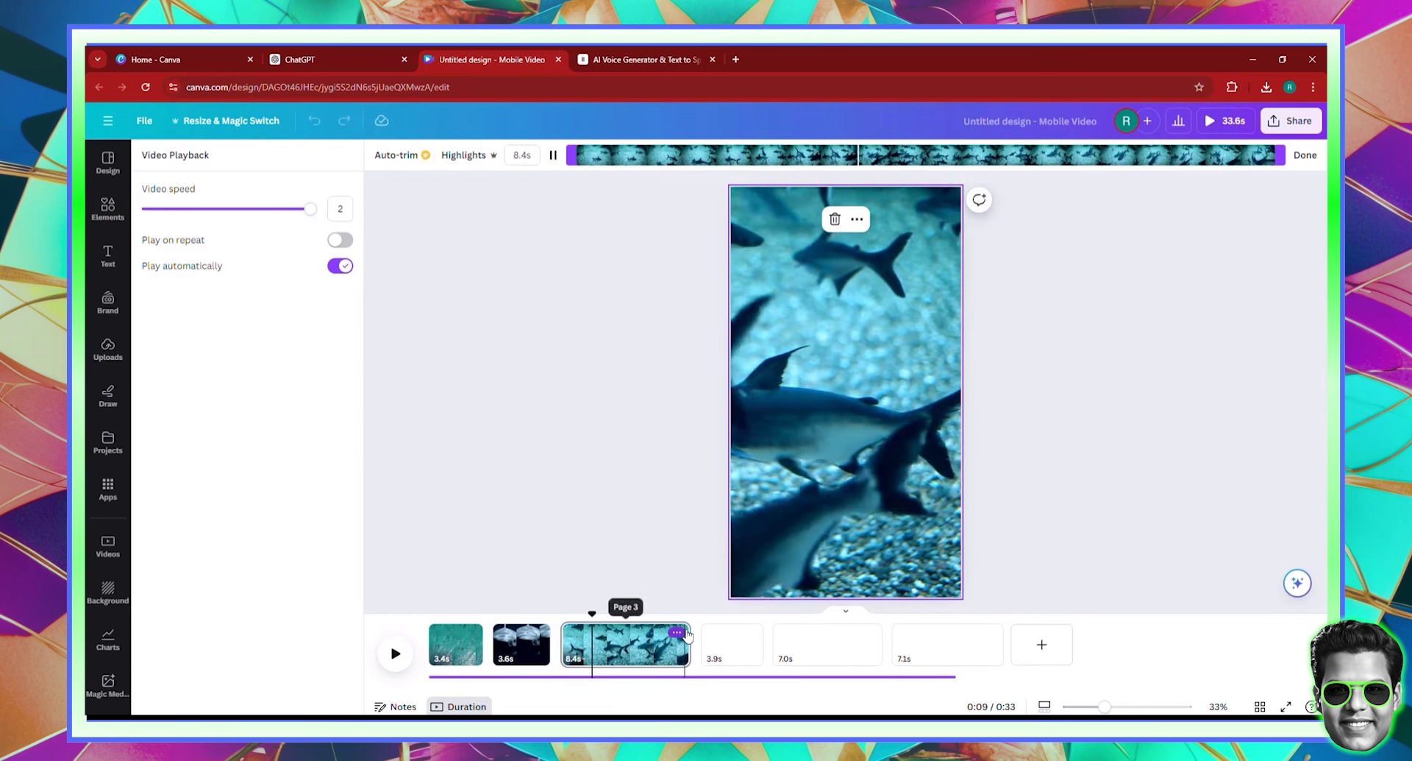
left_click(666, 627)
left_click_drag(666, 627, 627, 636)
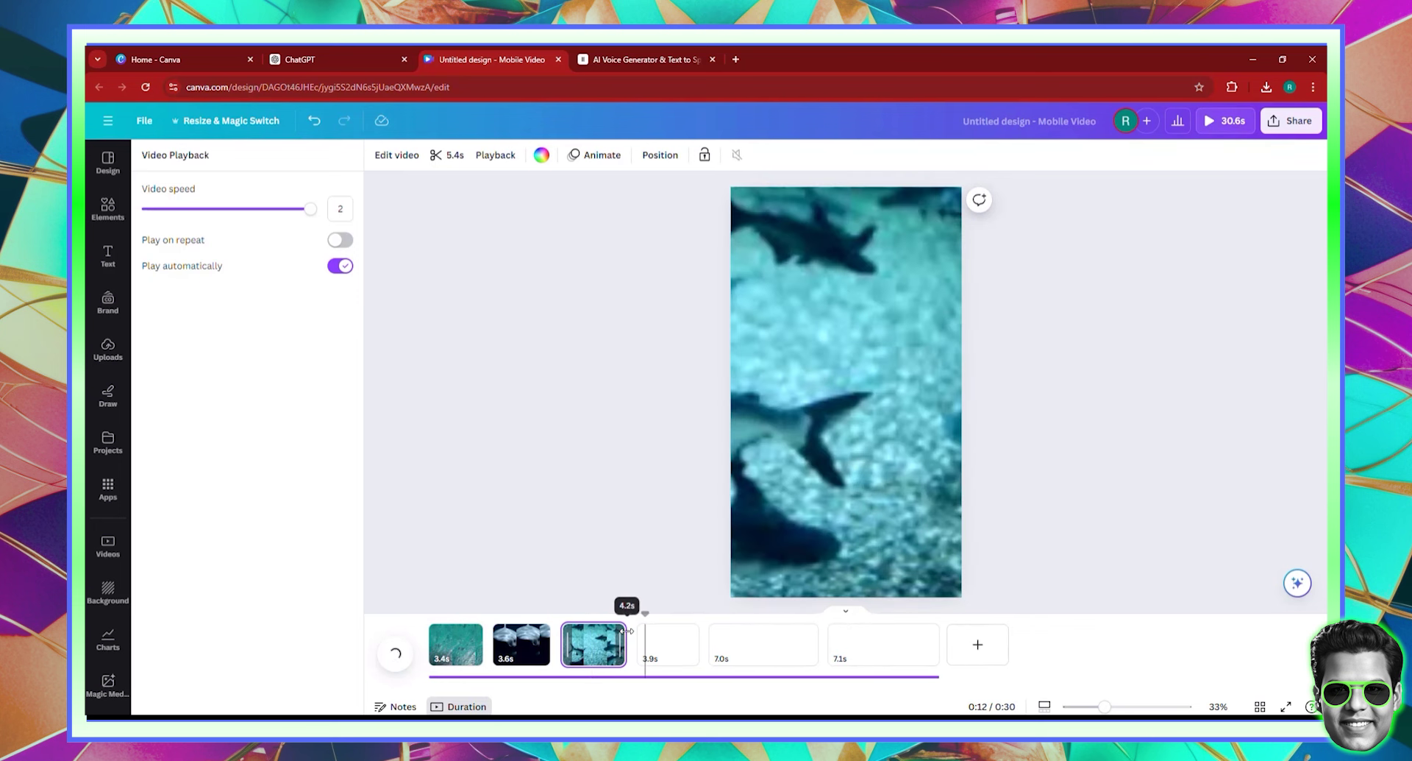
left_click(458, 158)
left_click_drag(944, 155, 912, 154)
left_click(1306, 155)
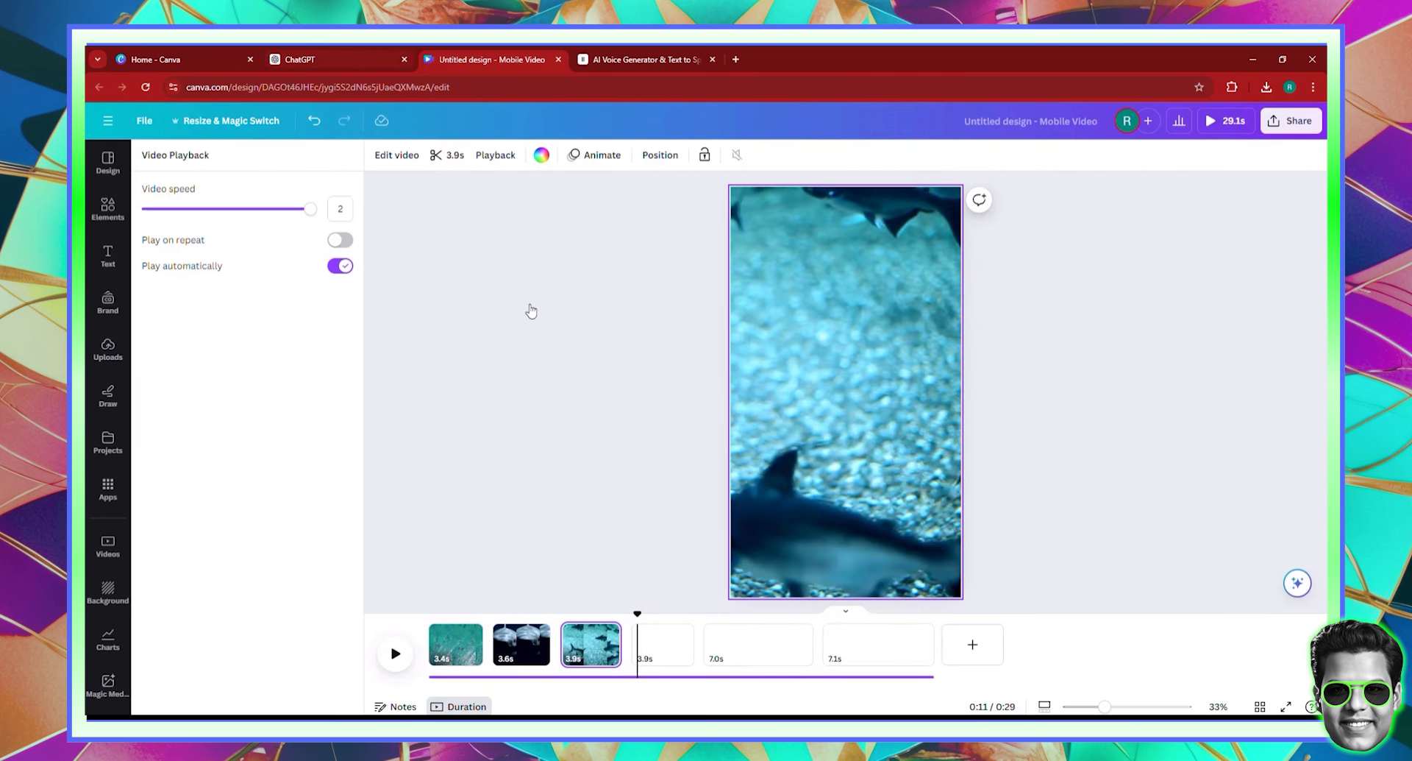
Step: Review the 20-30 seconds voiceover and background video suggestion in the ChatGPT script and return to the Canva design
key("ctrl+shift+Tab")
scroll(853, 397, "down", 4)
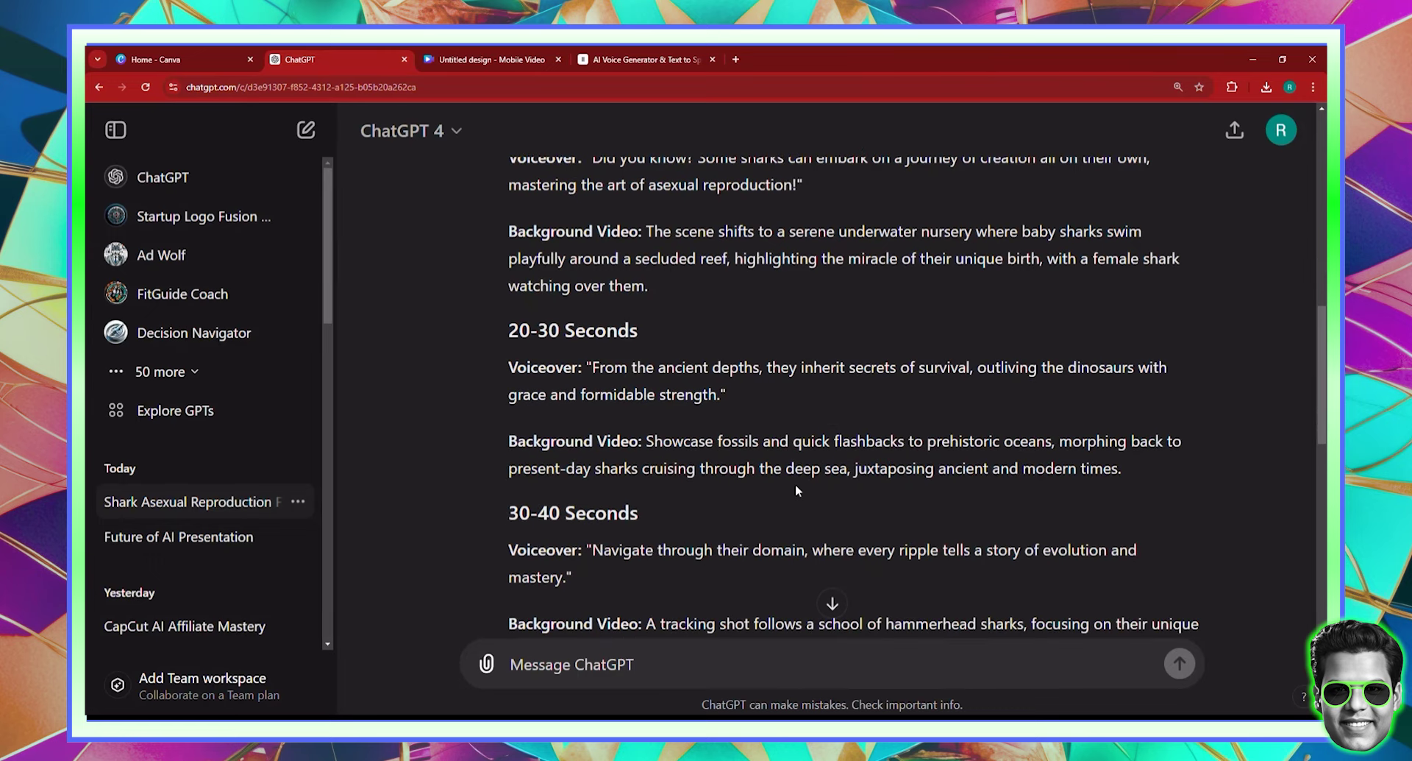
left_click(515, 53)
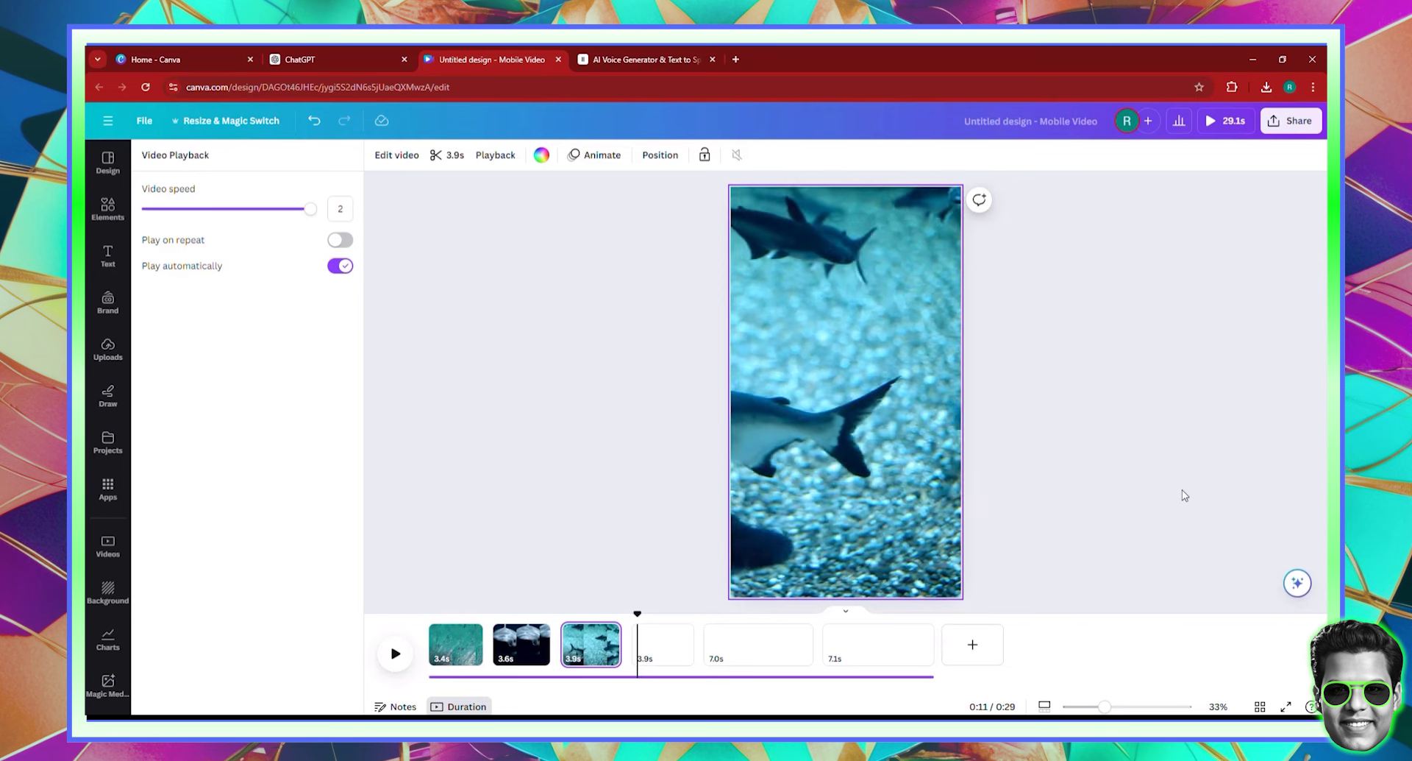
left_click(309, 58)
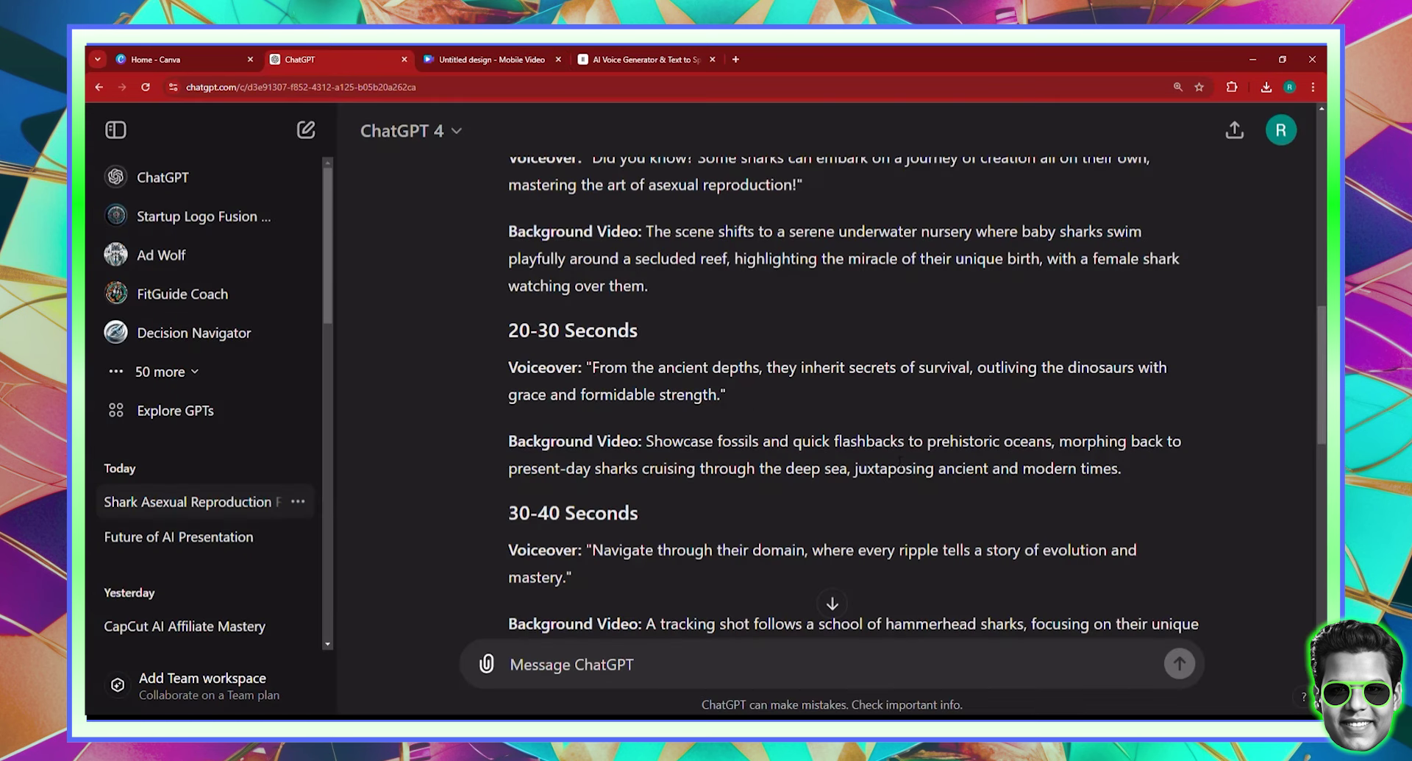
left_click(441, 53)
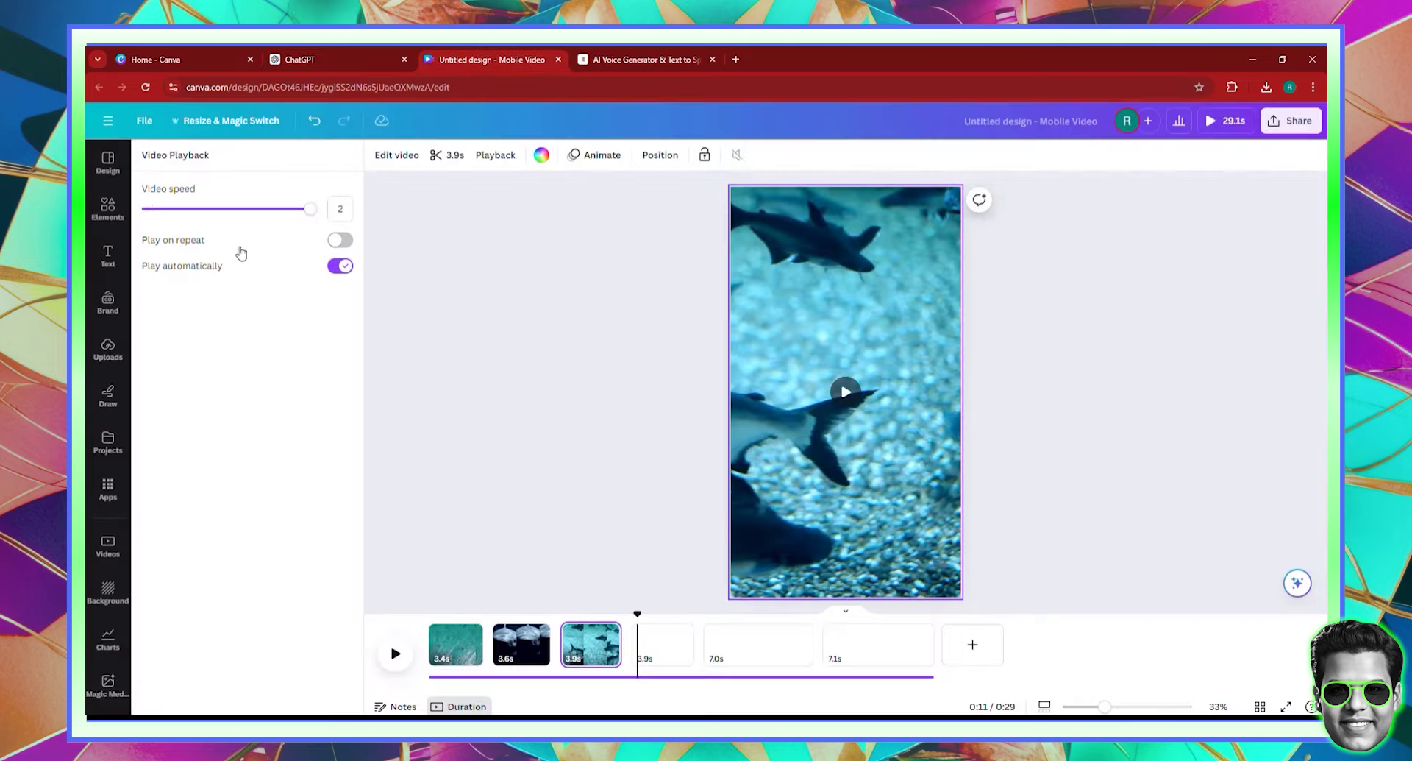
Step: Search the elements for "fossils" videos and place the 18-second spiral fossil clip on the fourth page
left_click(107, 208)
left_click(206, 162)
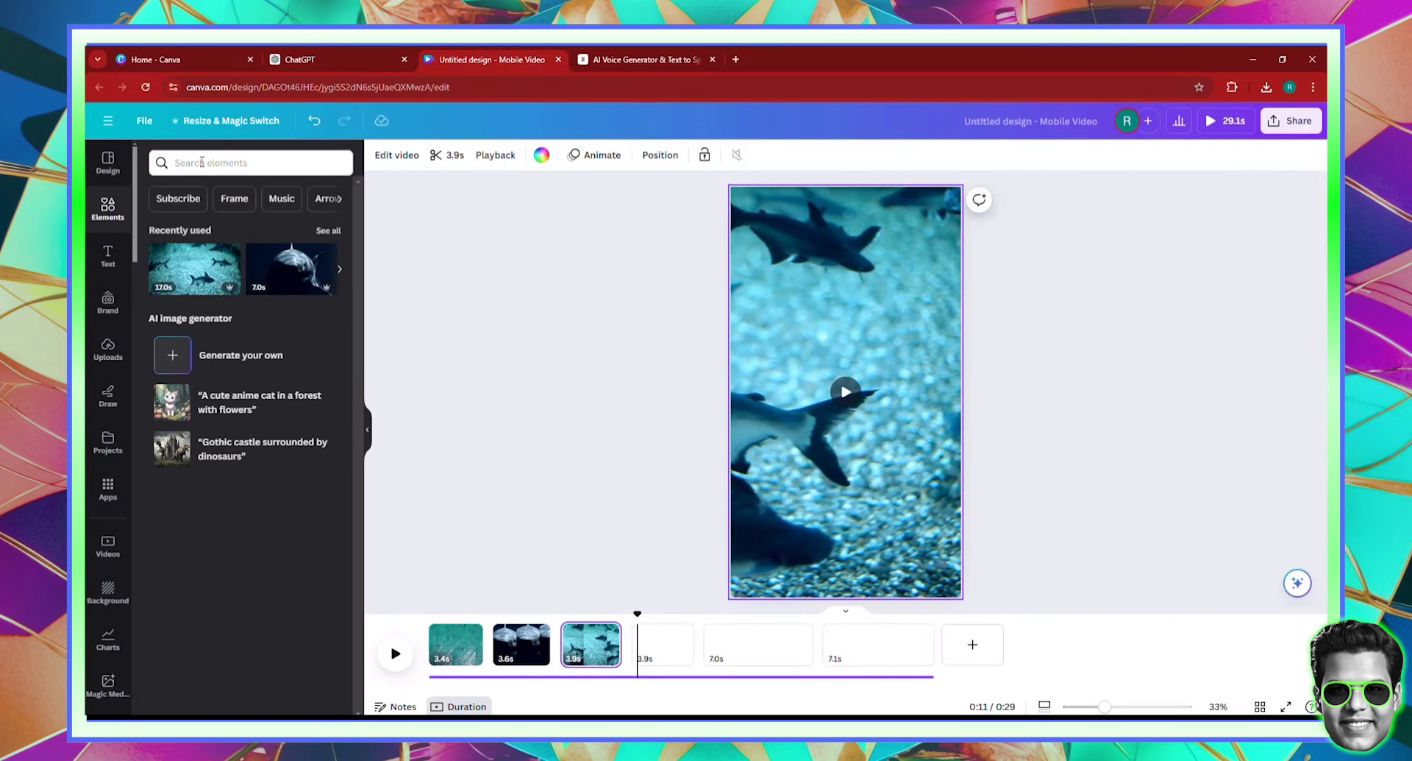
type("fossils")
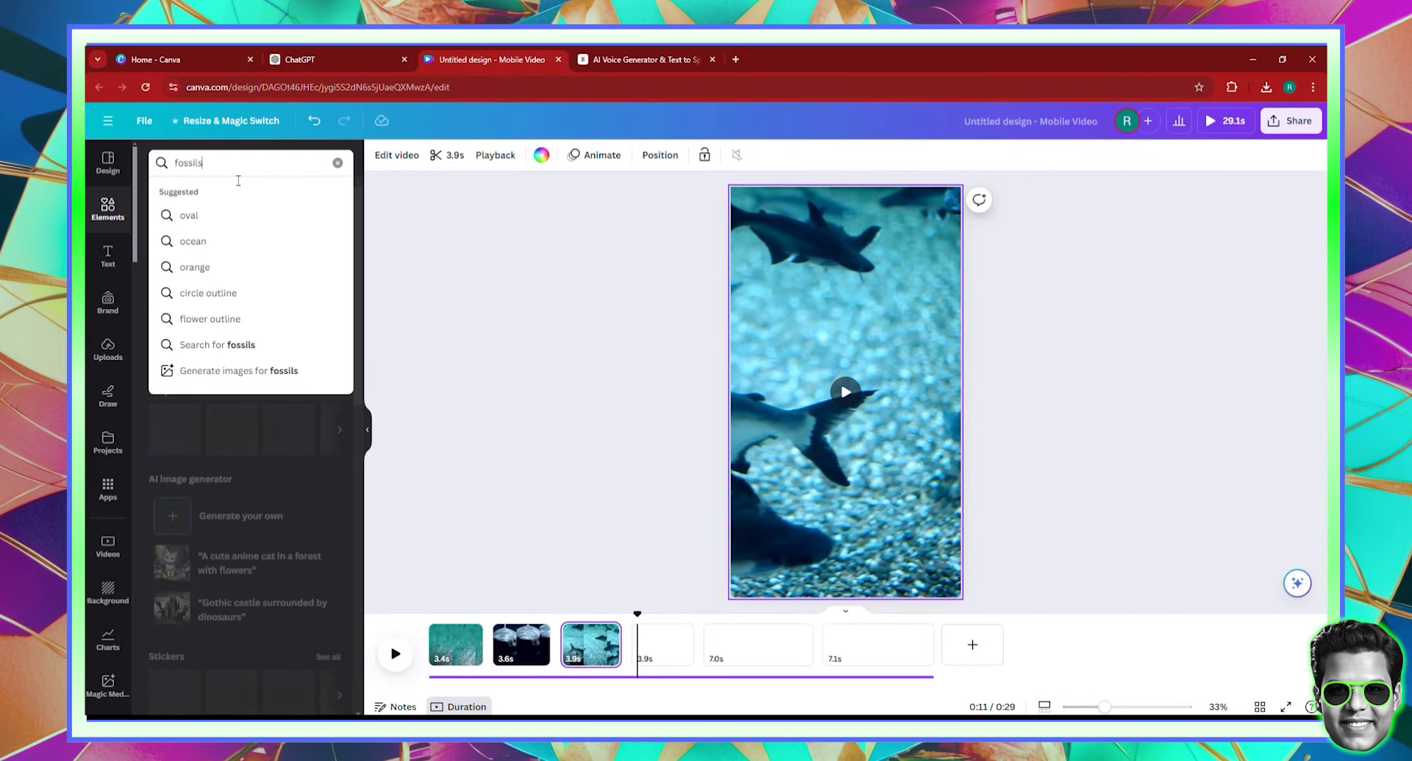
key("Return")
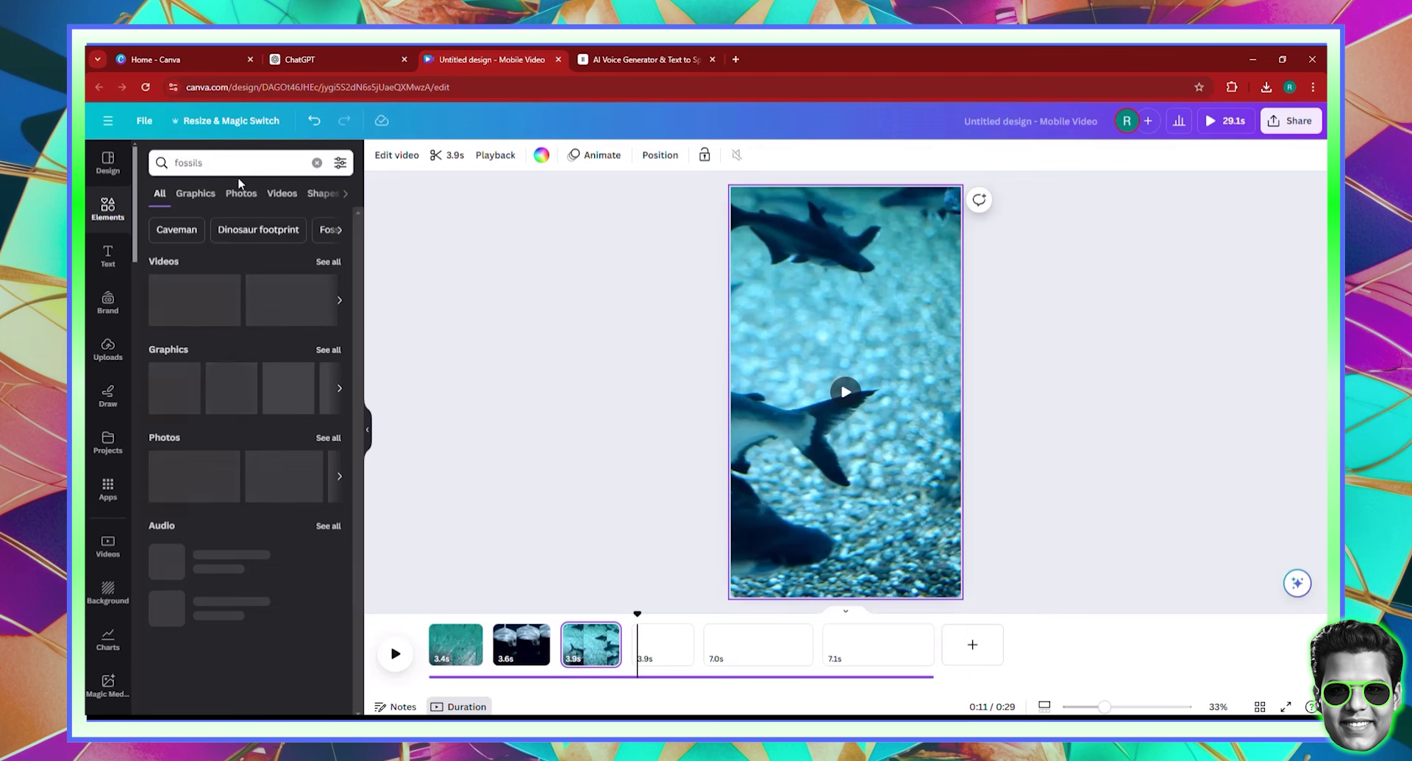
left_click(285, 197)
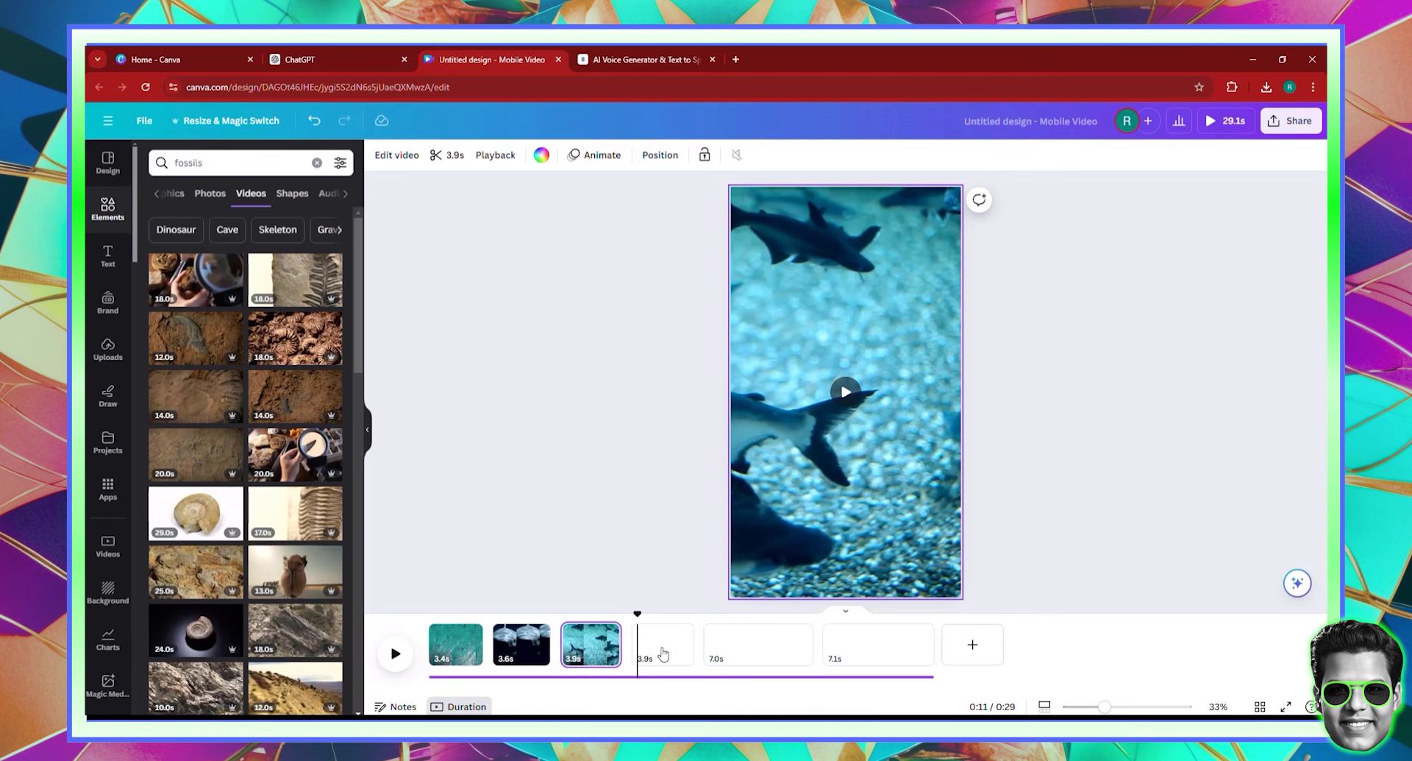
left_click(664, 653)
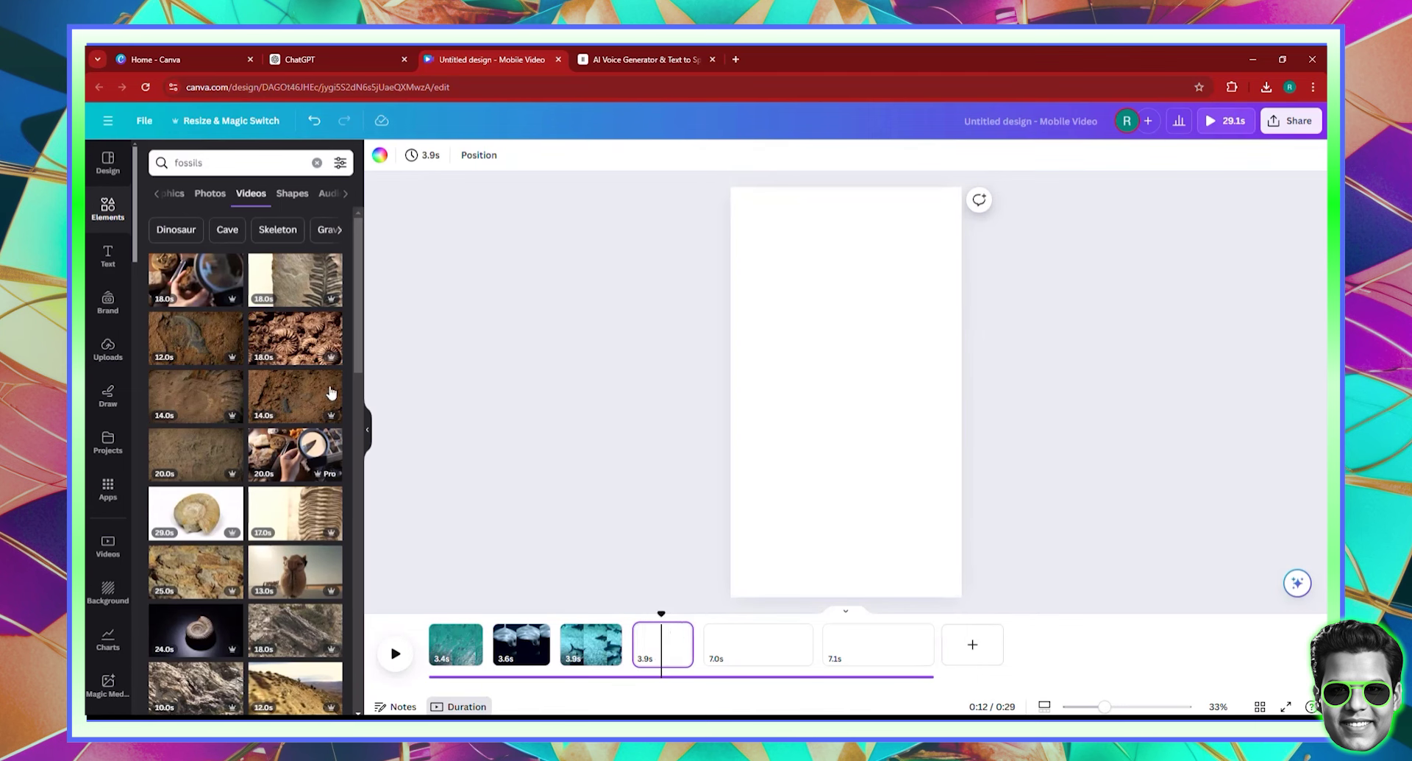
left_click(283, 337)
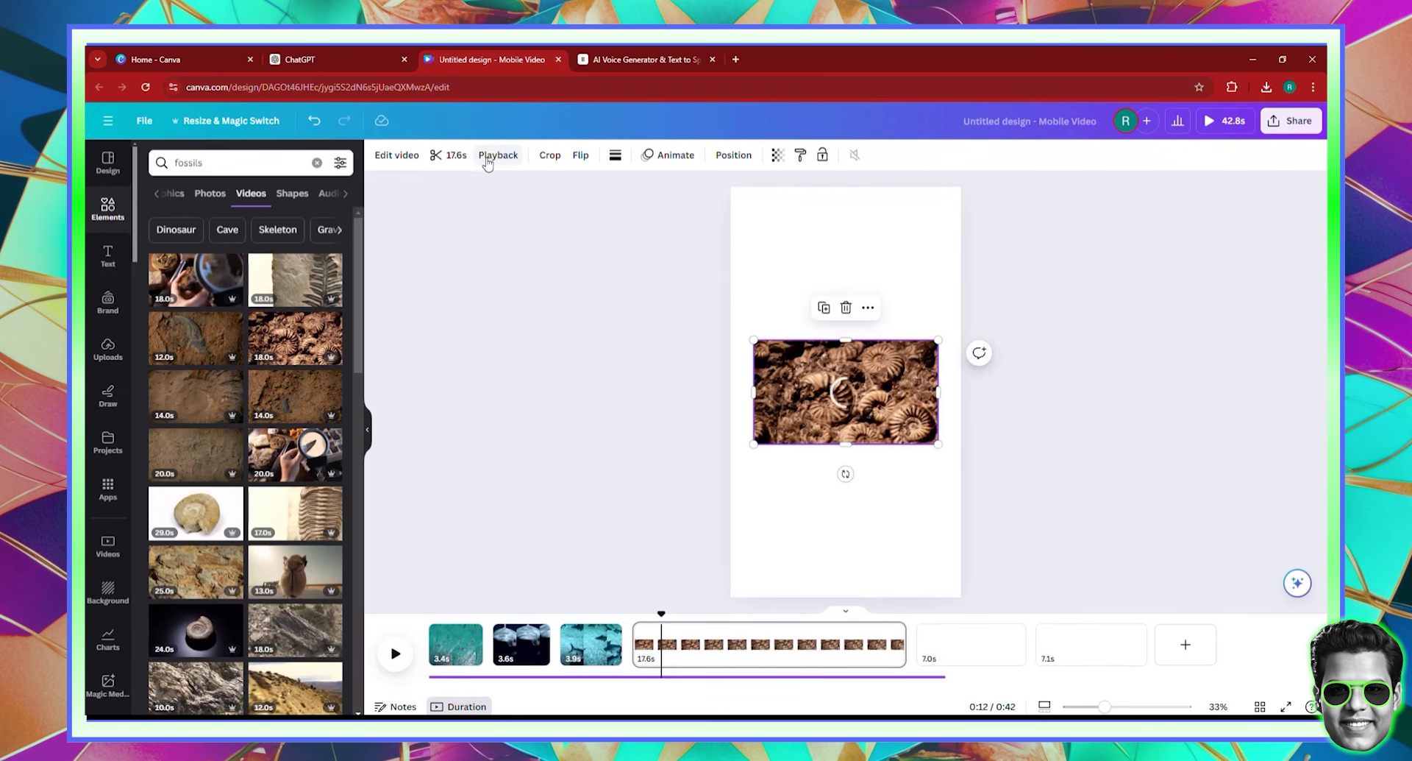
Step: Make the fossil clip the fourth page's background at playback speed 2 and shorten that page to 4.7 s
left_click(494, 156)
left_click_drag(219, 209, 504, 218)
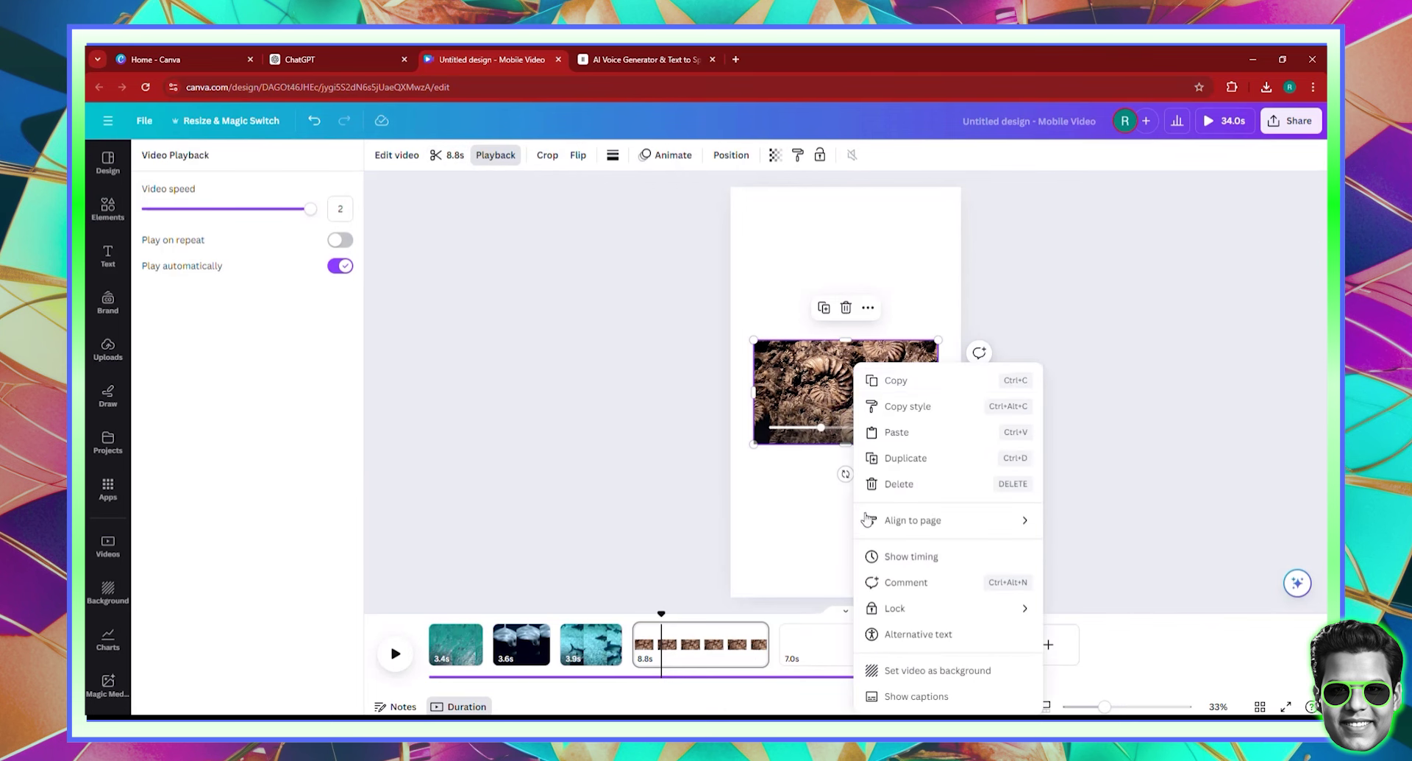
left_click(905, 670)
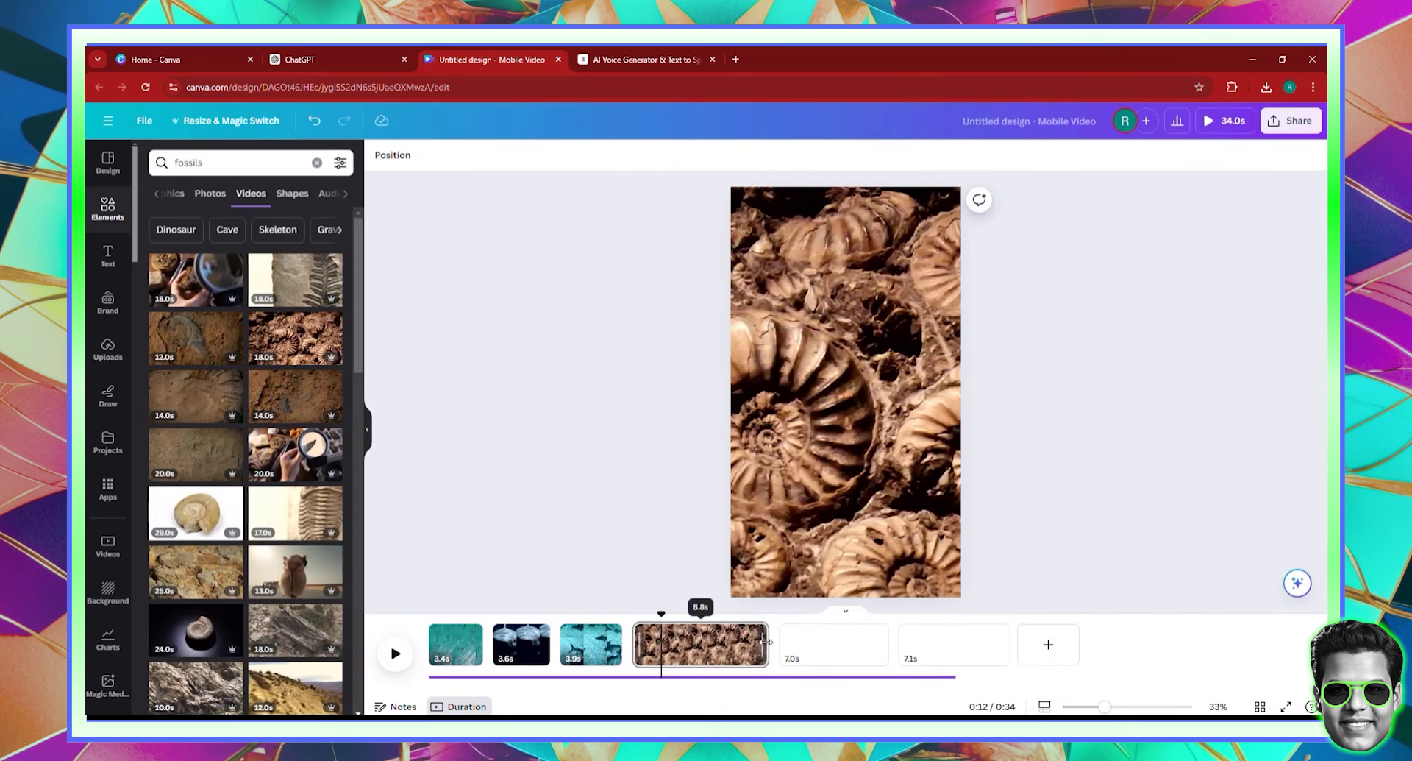
left_click_drag(734, 641, 700, 633)
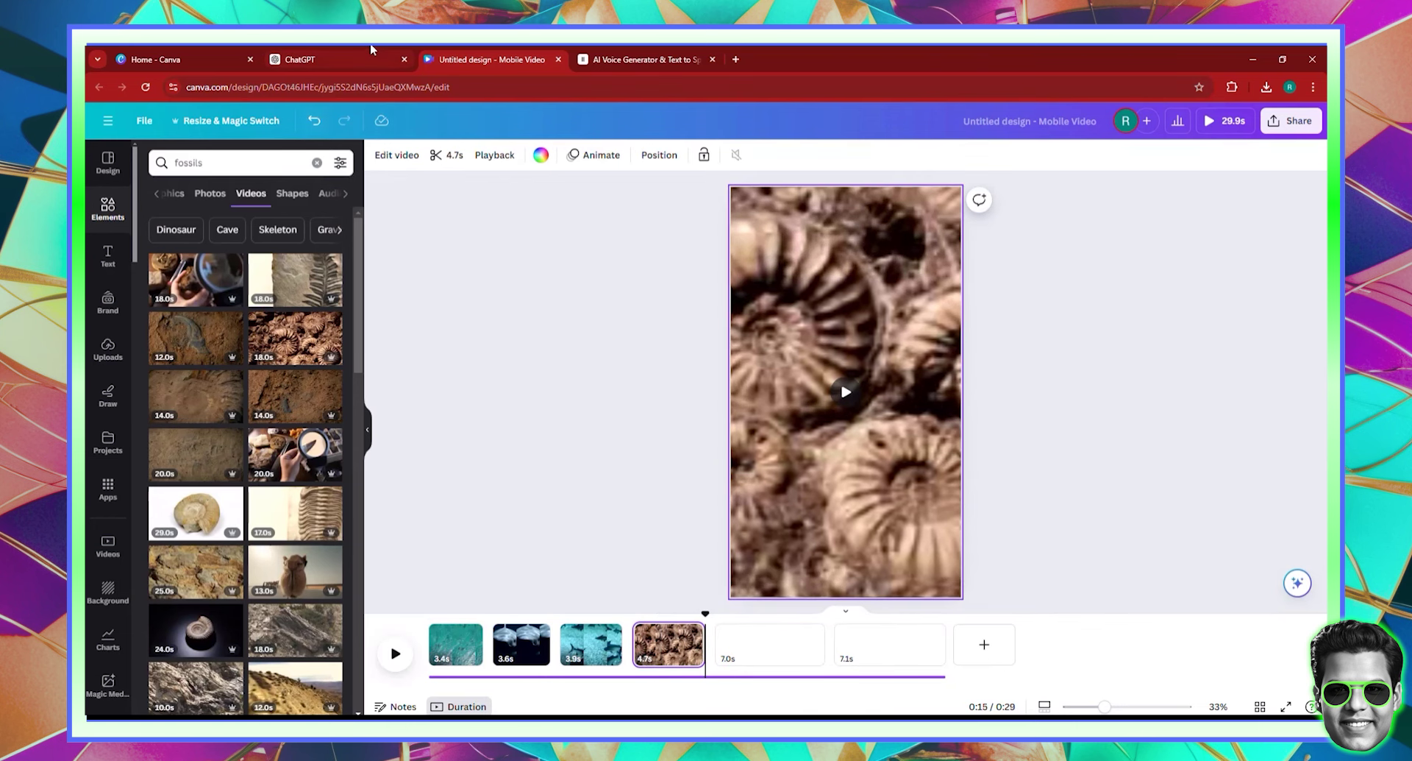
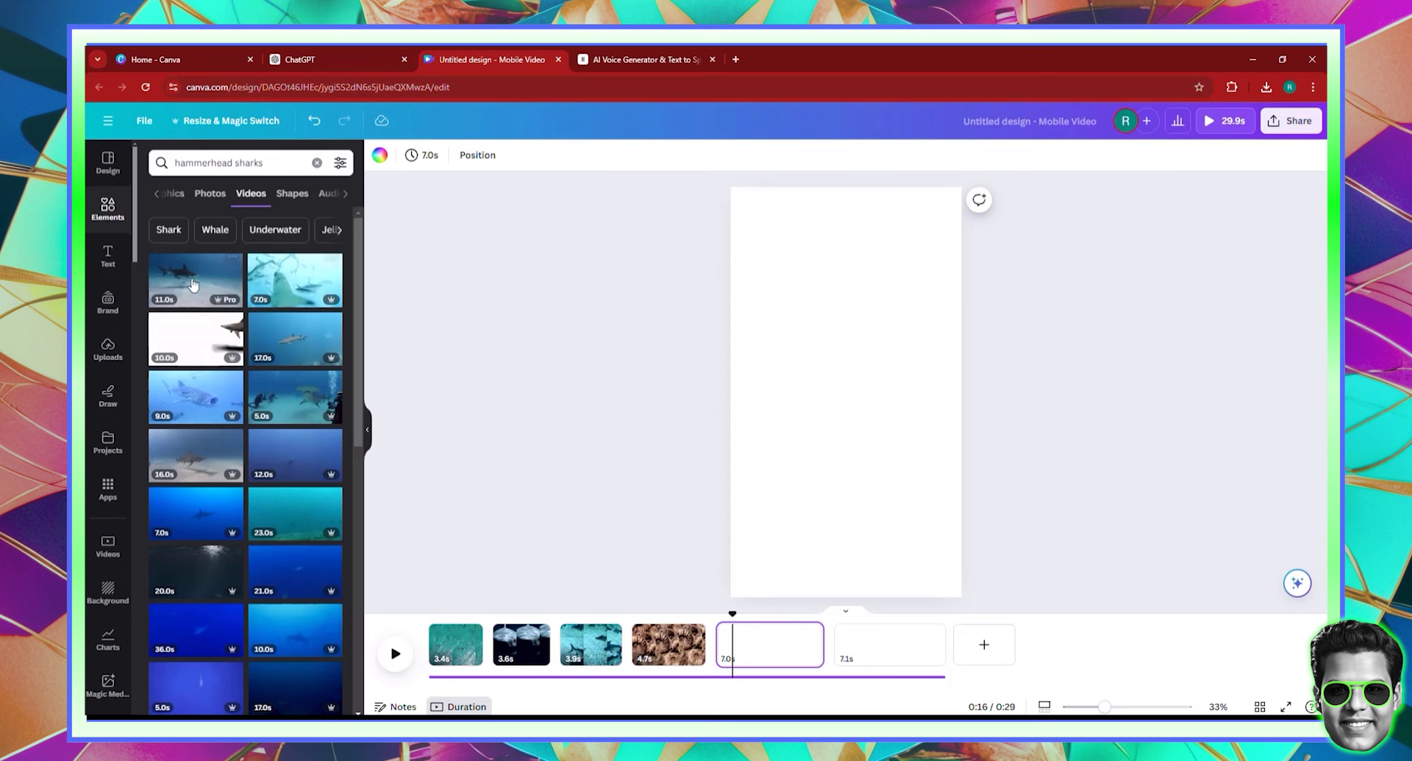
scroll(189, 289, "down", 5)
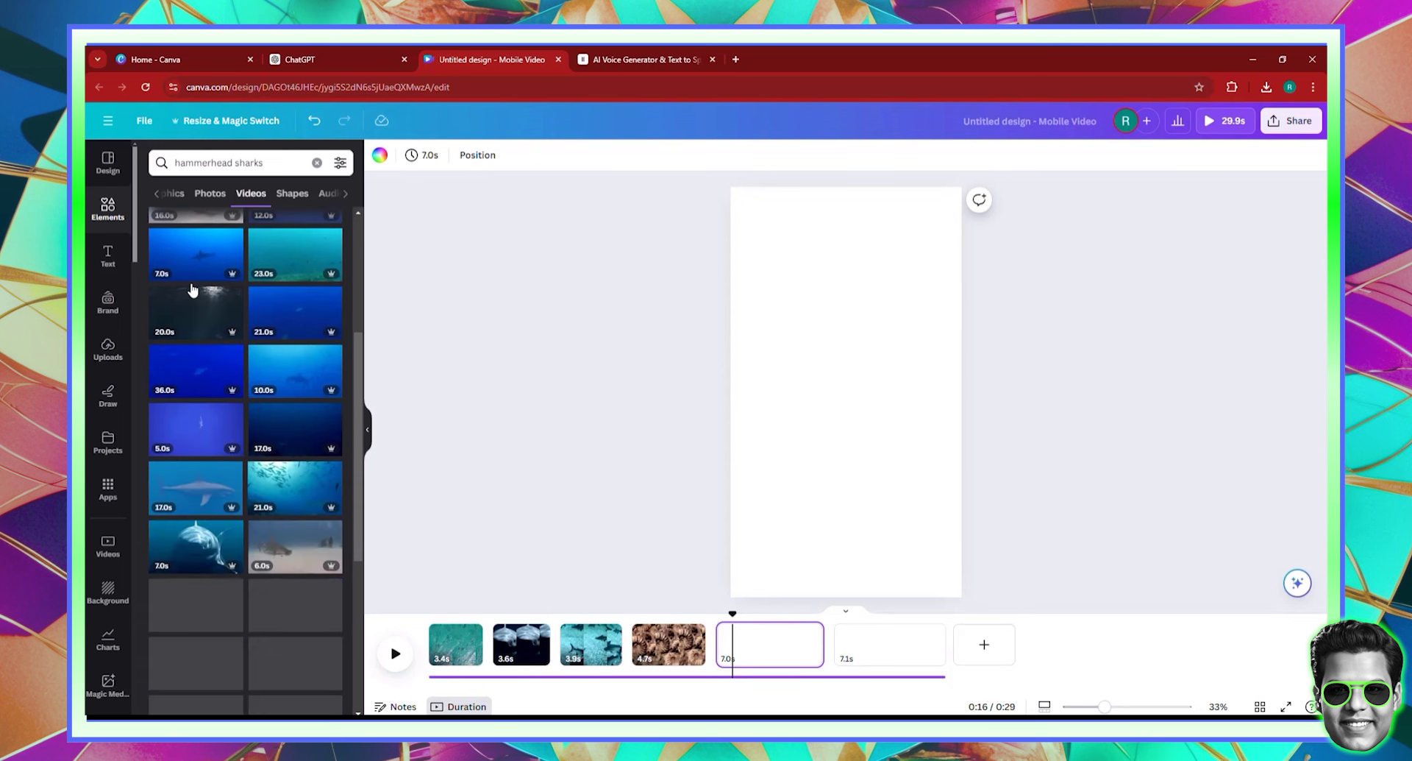
scroll(207, 343, "up", 5)
left_click(191, 408)
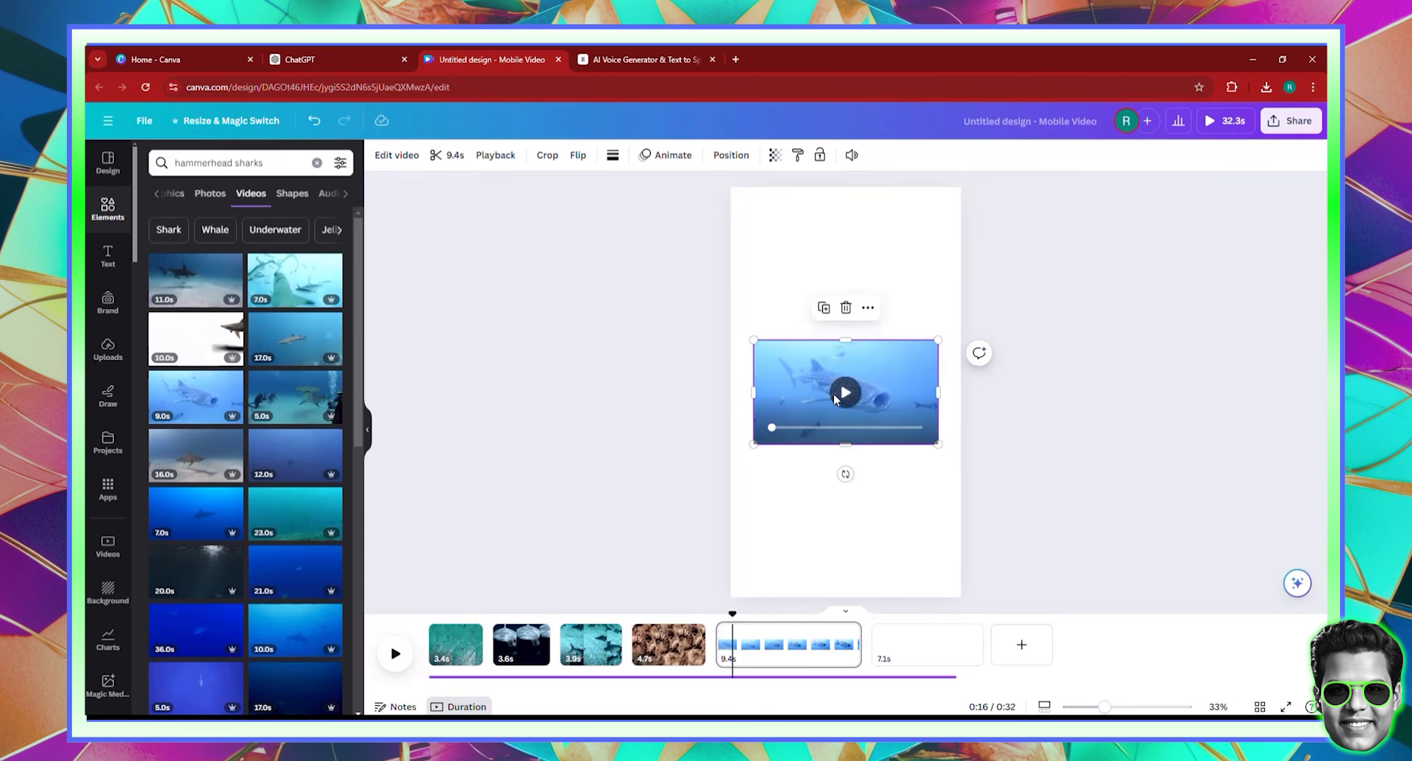
key("Delete")
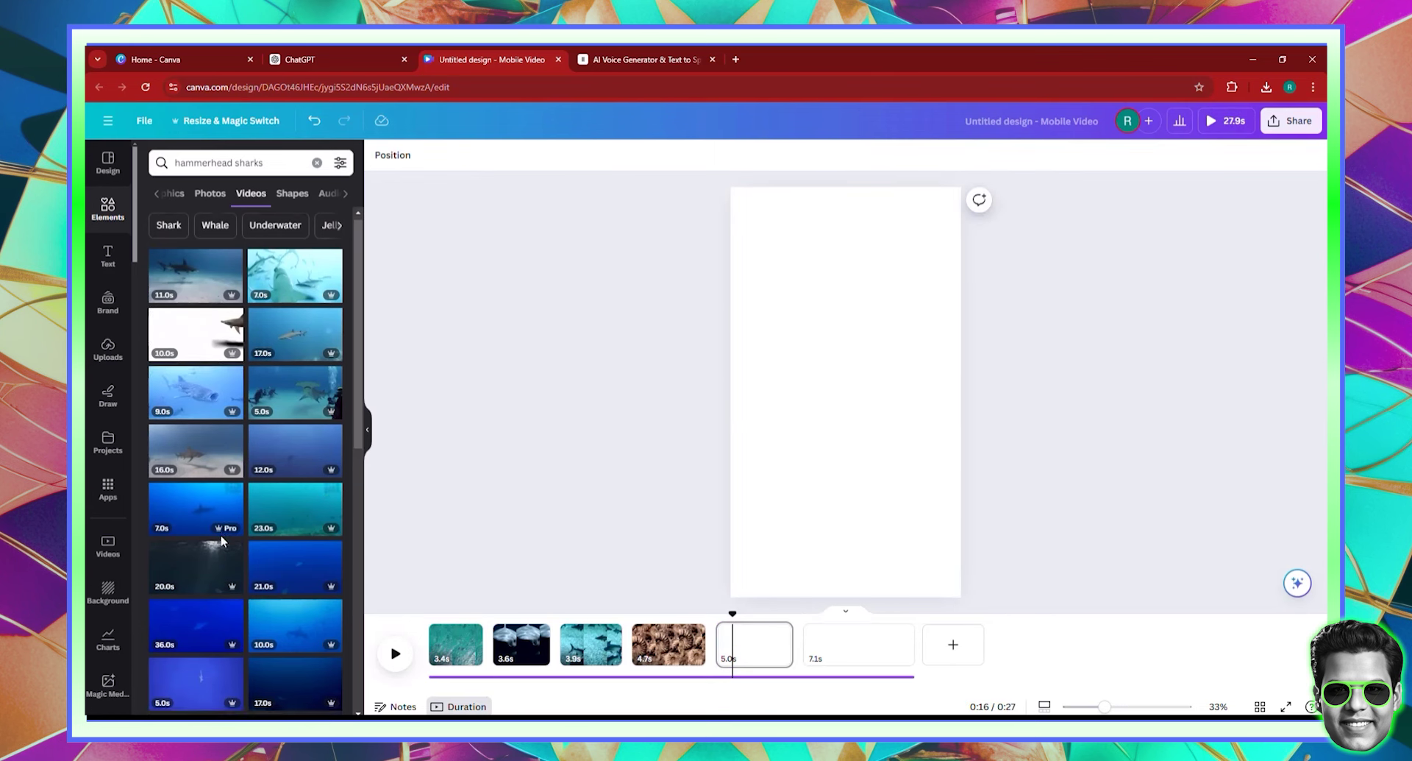
Step: Search the elements for "hammer head sharks" videos and place the 30-second clip of sharks with divers on the fifth page
scroll(221, 535, "down", 5)
scroll(223, 542, "down", 4)
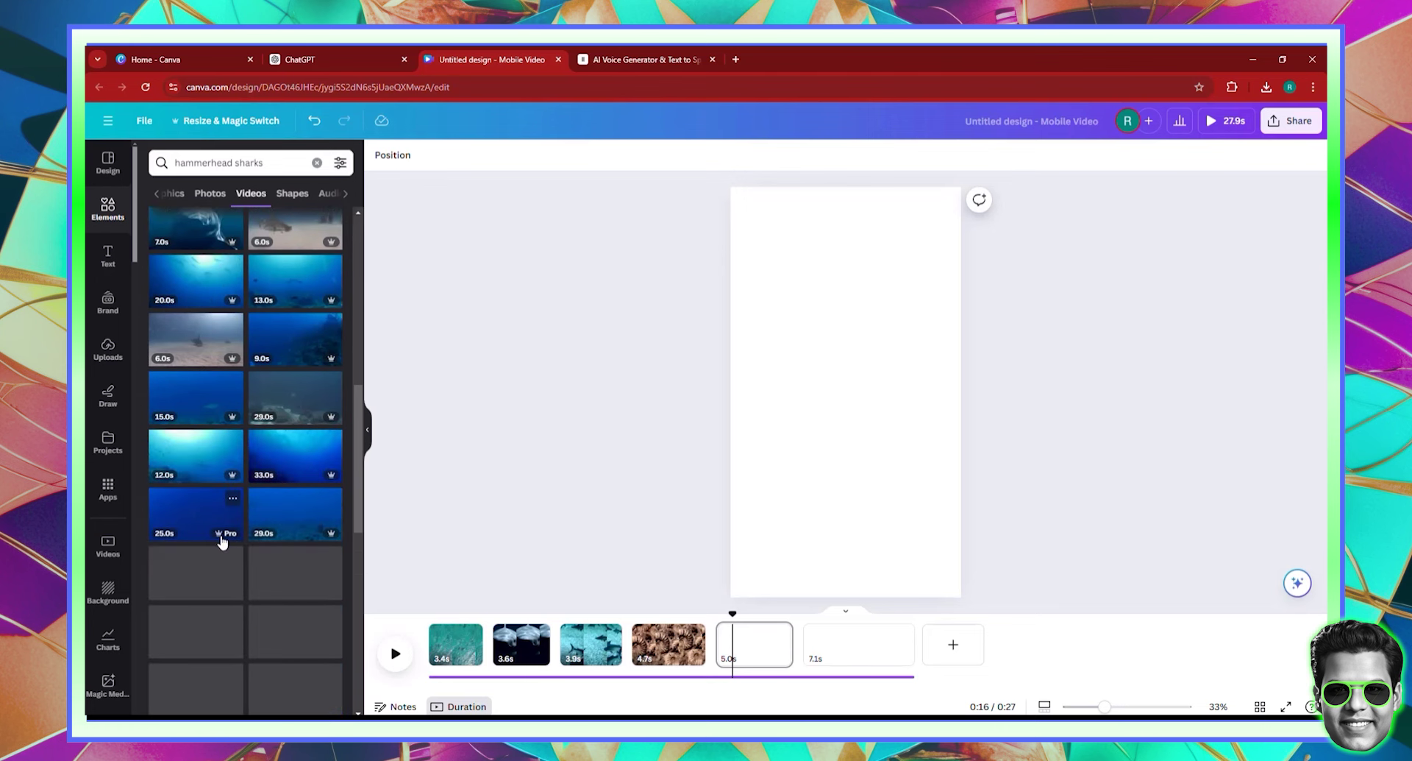
left_click(211, 161)
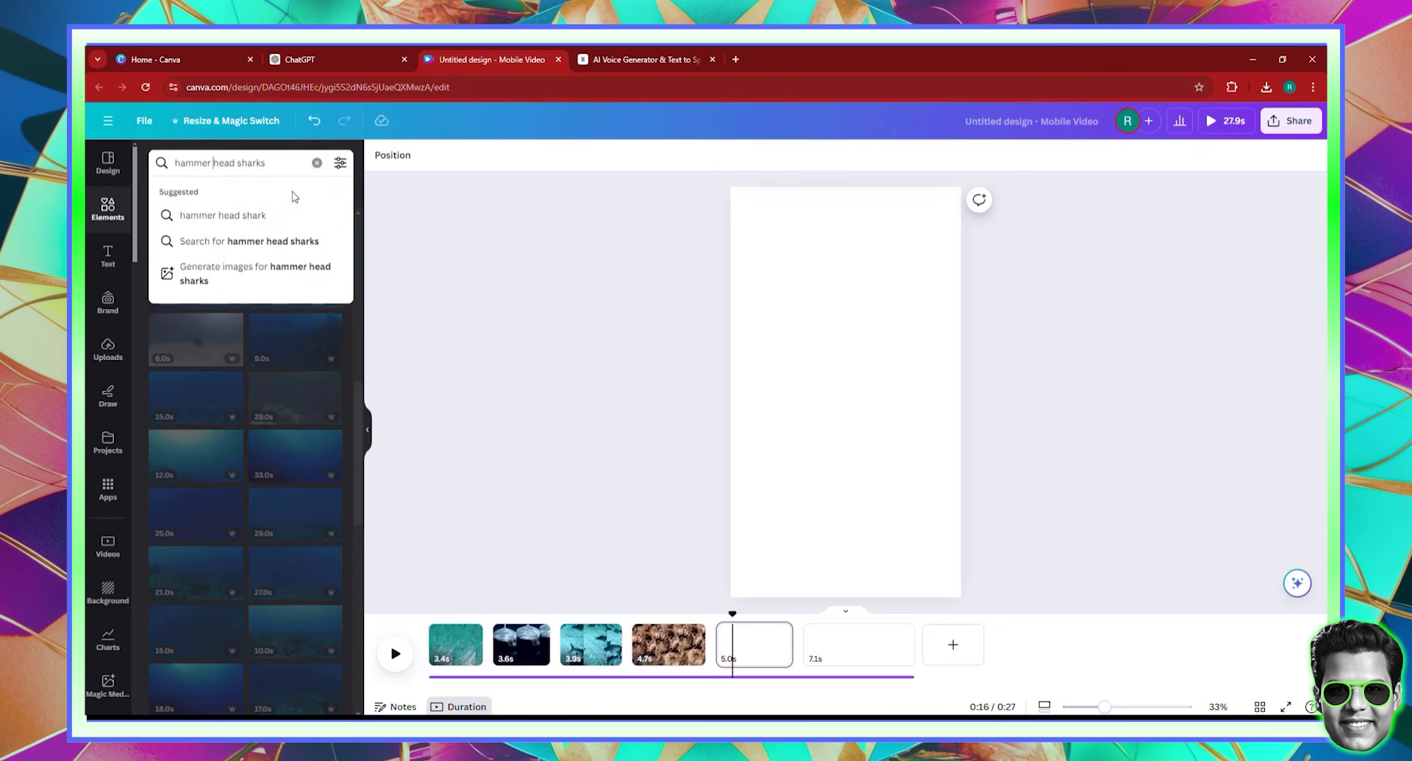
key("Return")
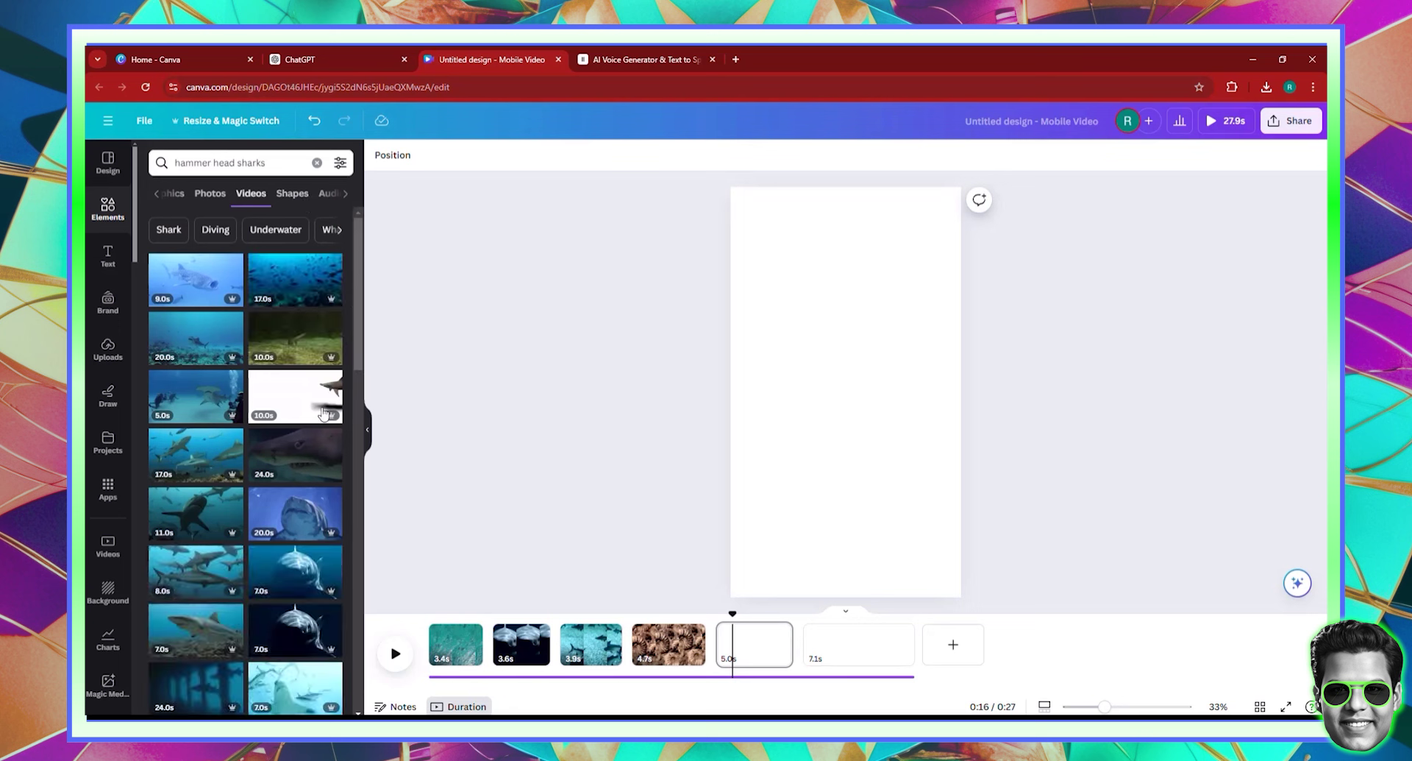
scroll(294, 405, "down", 6)
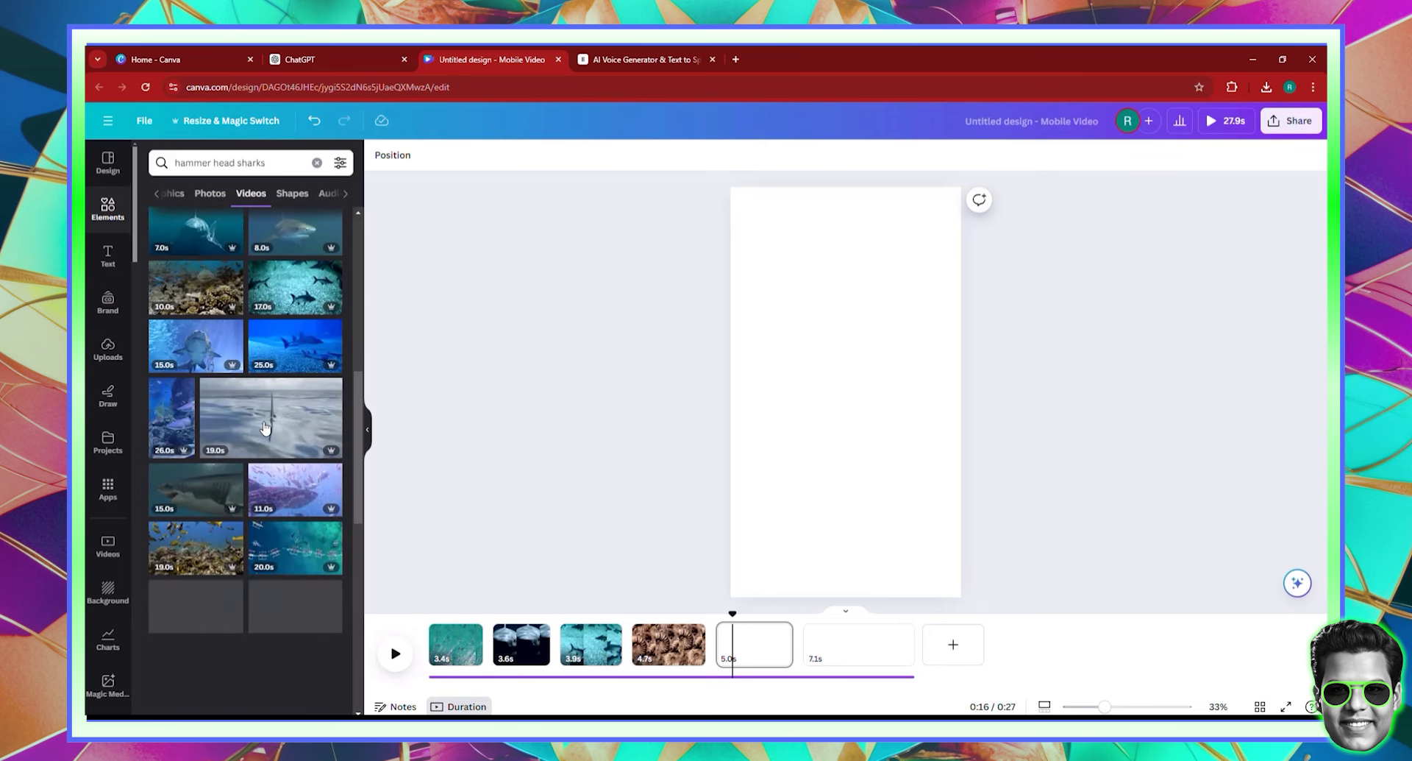
scroll(266, 428, "down", 4)
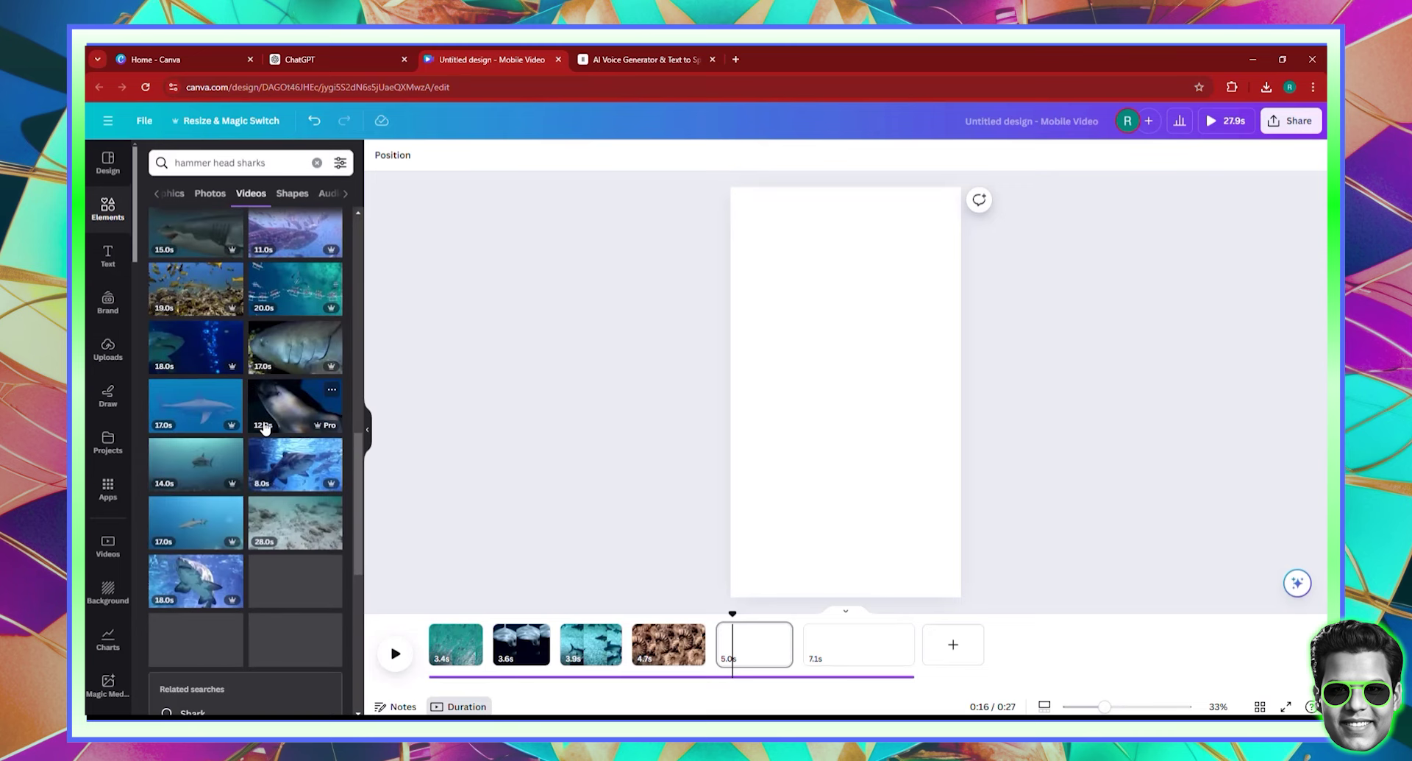
scroll(266, 427, "down", 3)
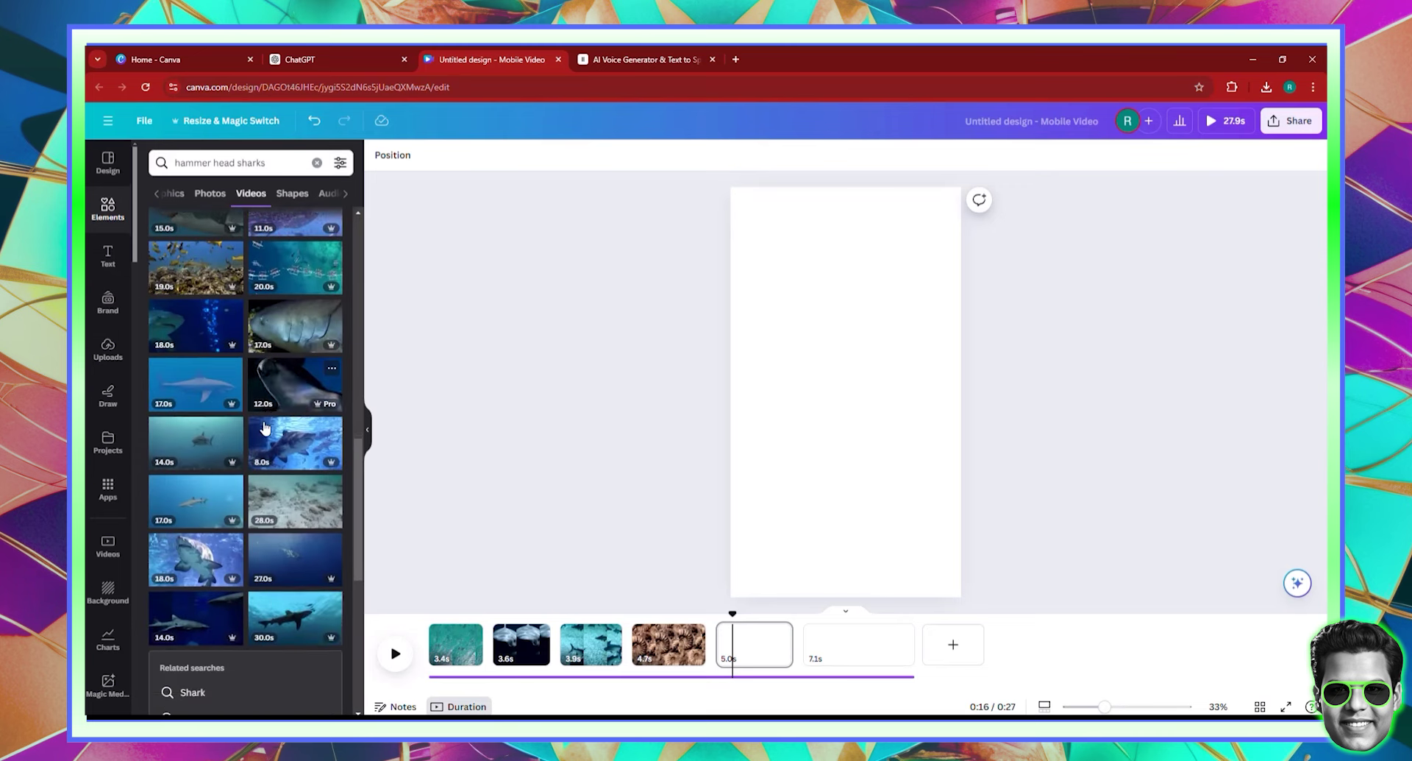
scroll(266, 427, "down", 2)
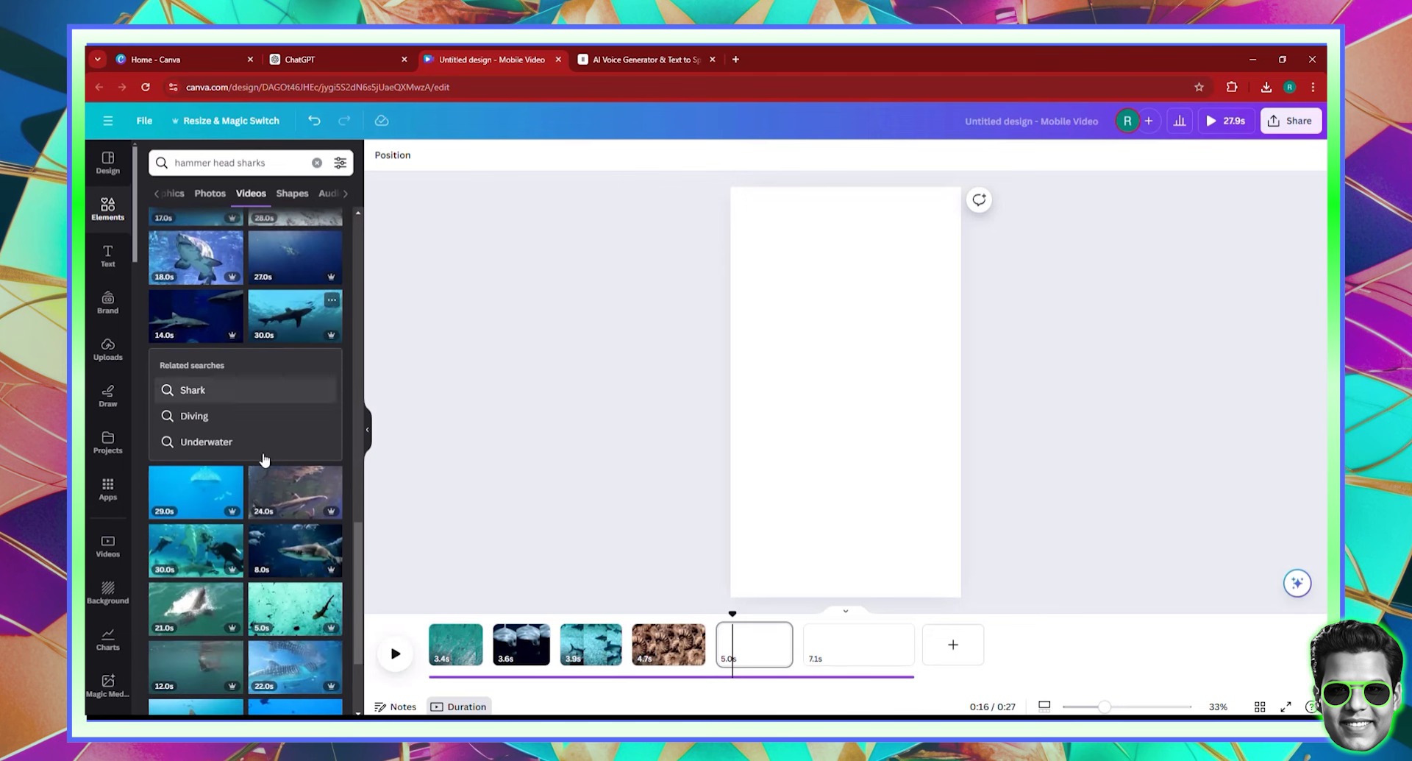
left_click(199, 567)
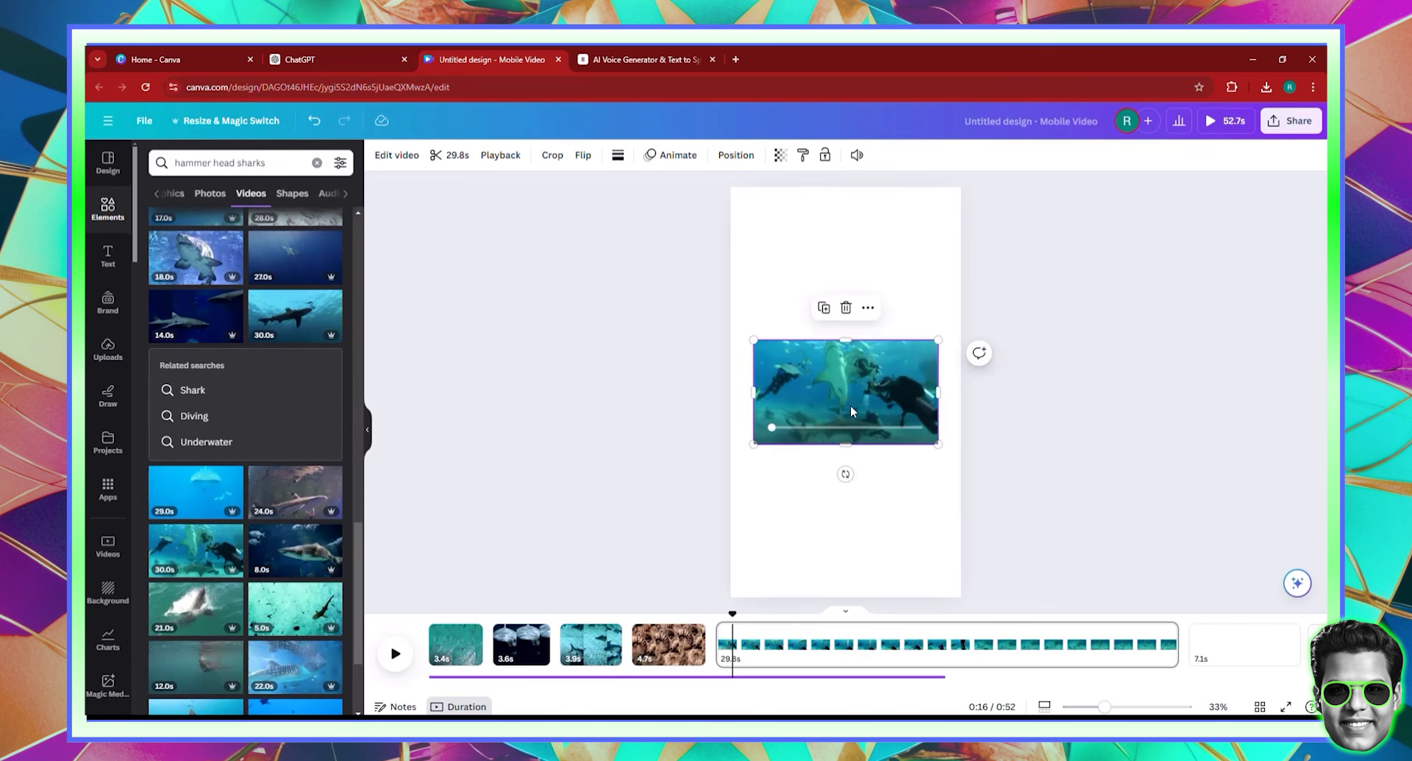
Step: Make the shark and divers clip the fifth page's background at playback speed 2 and shorten that page to 5.1 s
right_click(850, 404)
left_click(934, 670)
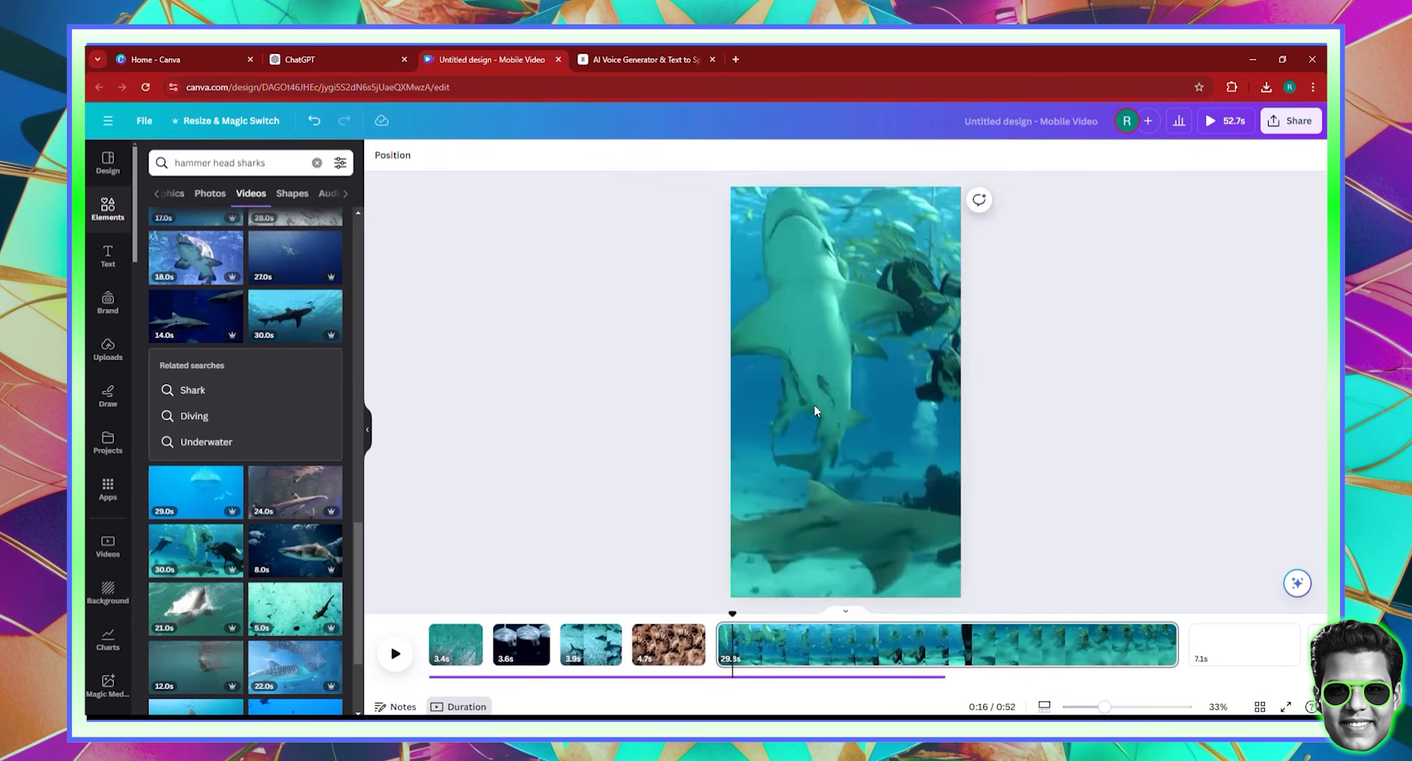
left_click(500, 154)
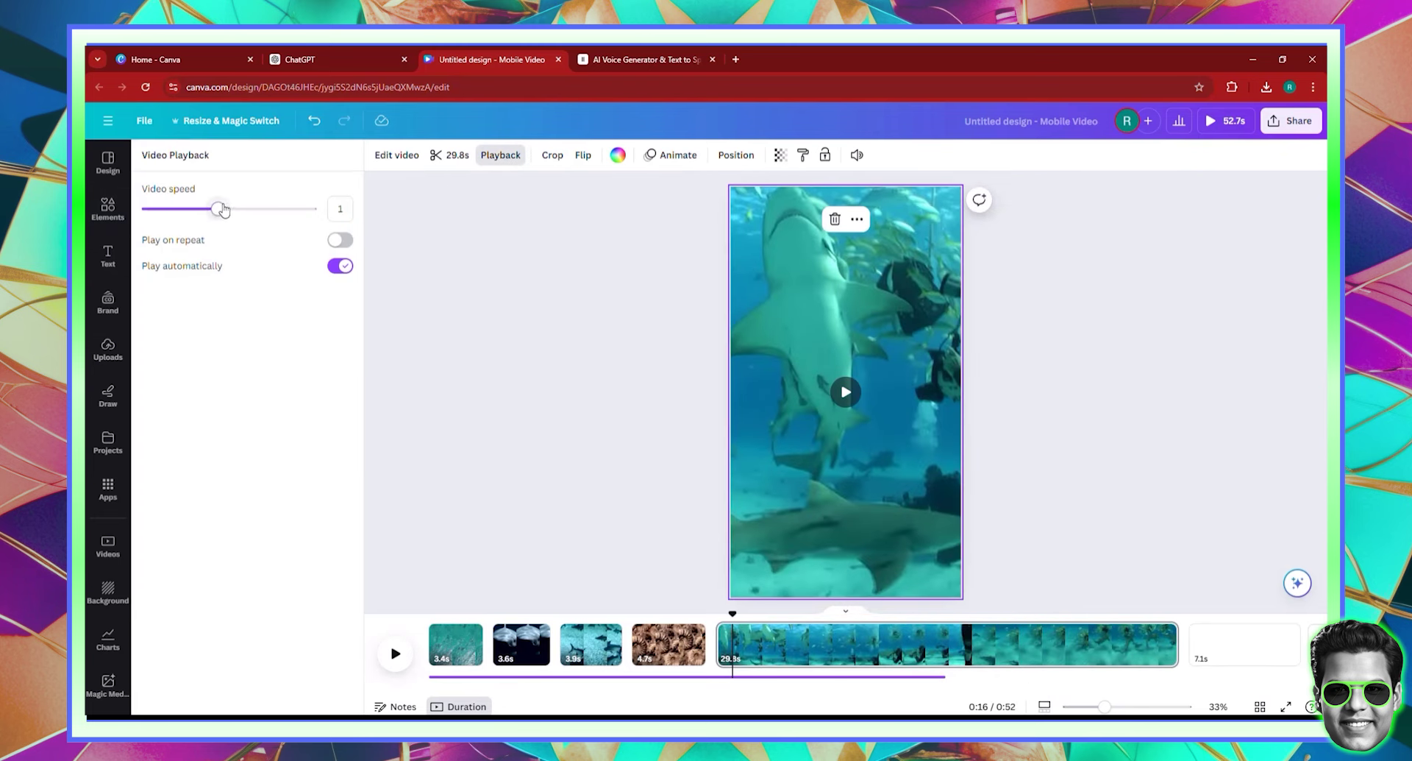
left_click_drag(221, 208, 312, 208)
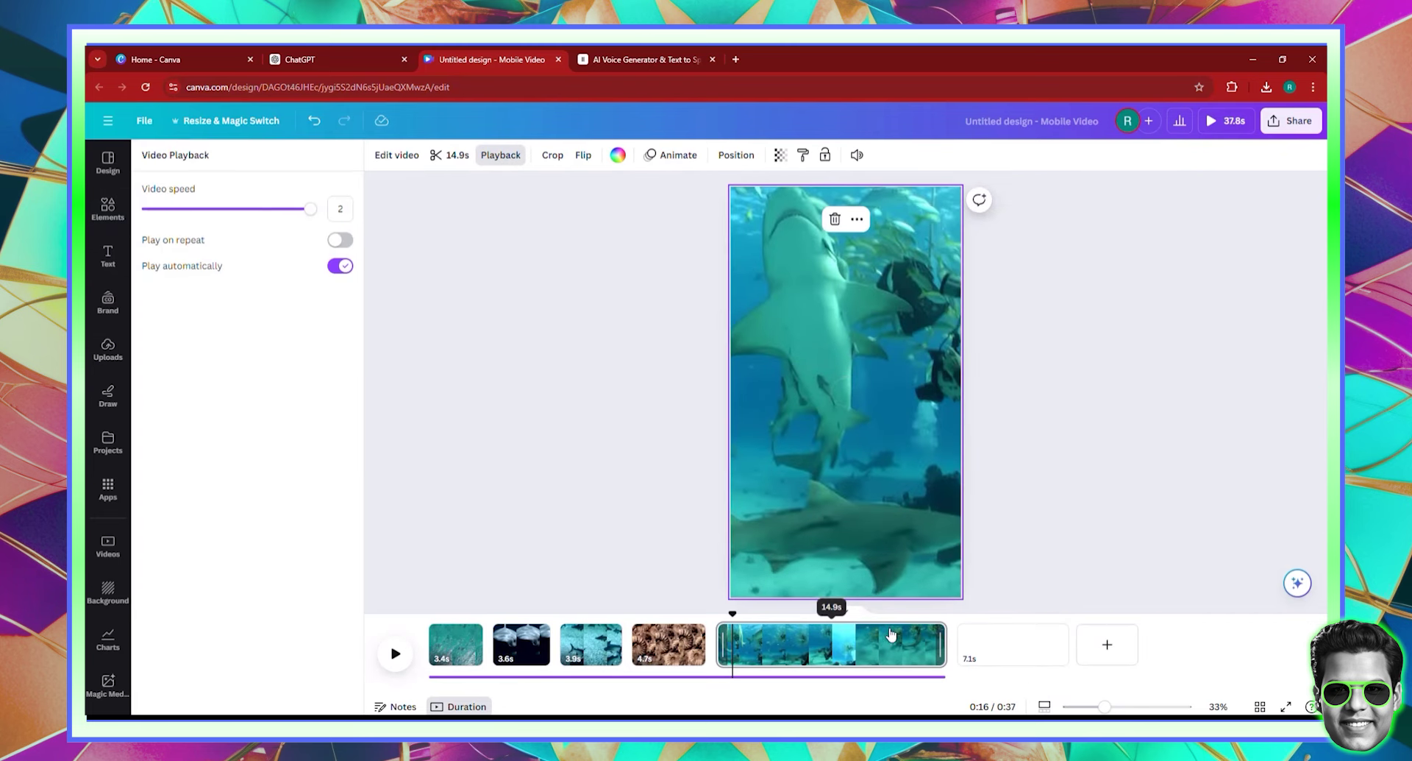
left_click_drag(943, 645, 792, 623)
Step: Review the 40-50 seconds voiceover and background video suggestion in the ChatGPT script and return to the Canva design
key("ctrl+shift+Tab")
scroll(665, 360, "down", 4)
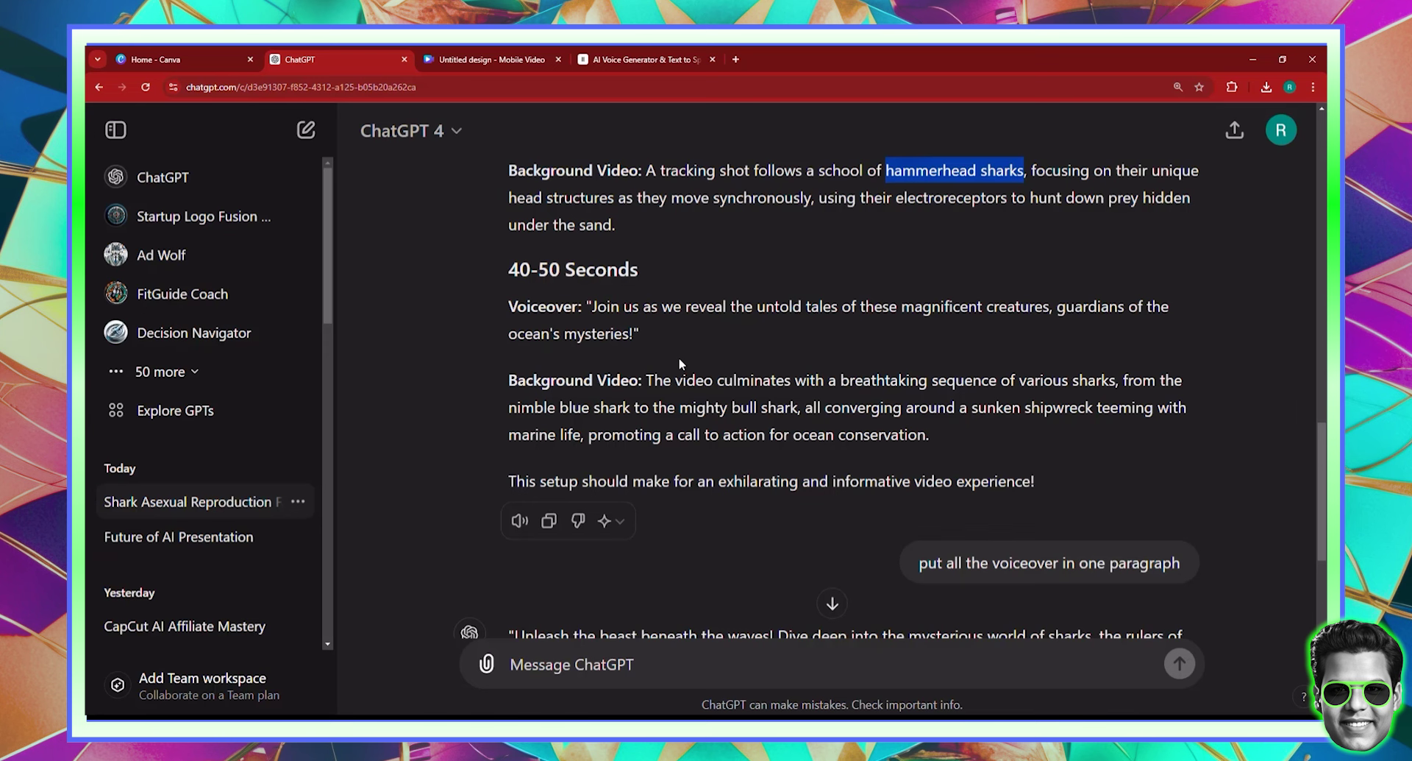
key("ctrl+Tab")
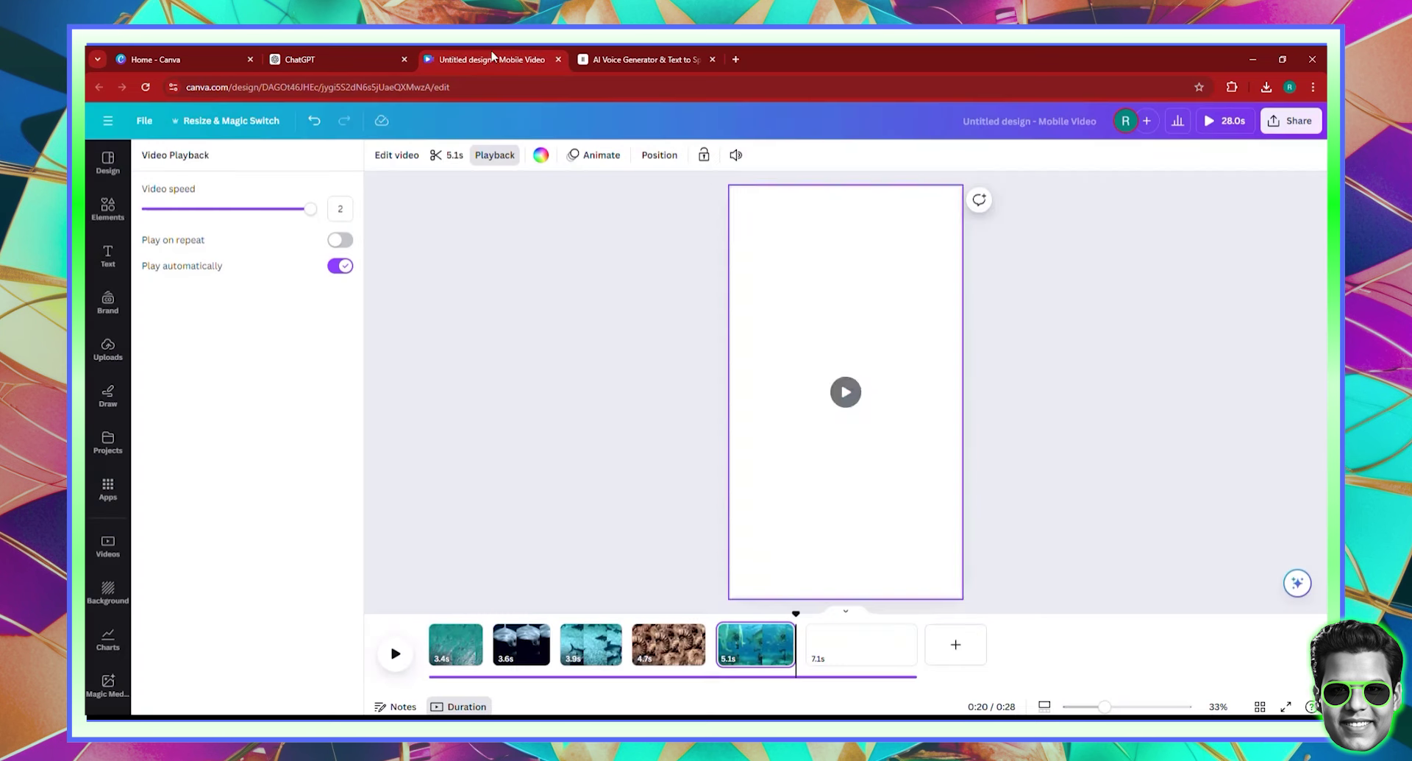
Step: Search the elements for "sharks" videos and place the 10-second clip of a shark group over the reef on the sixth page
left_click(110, 207)
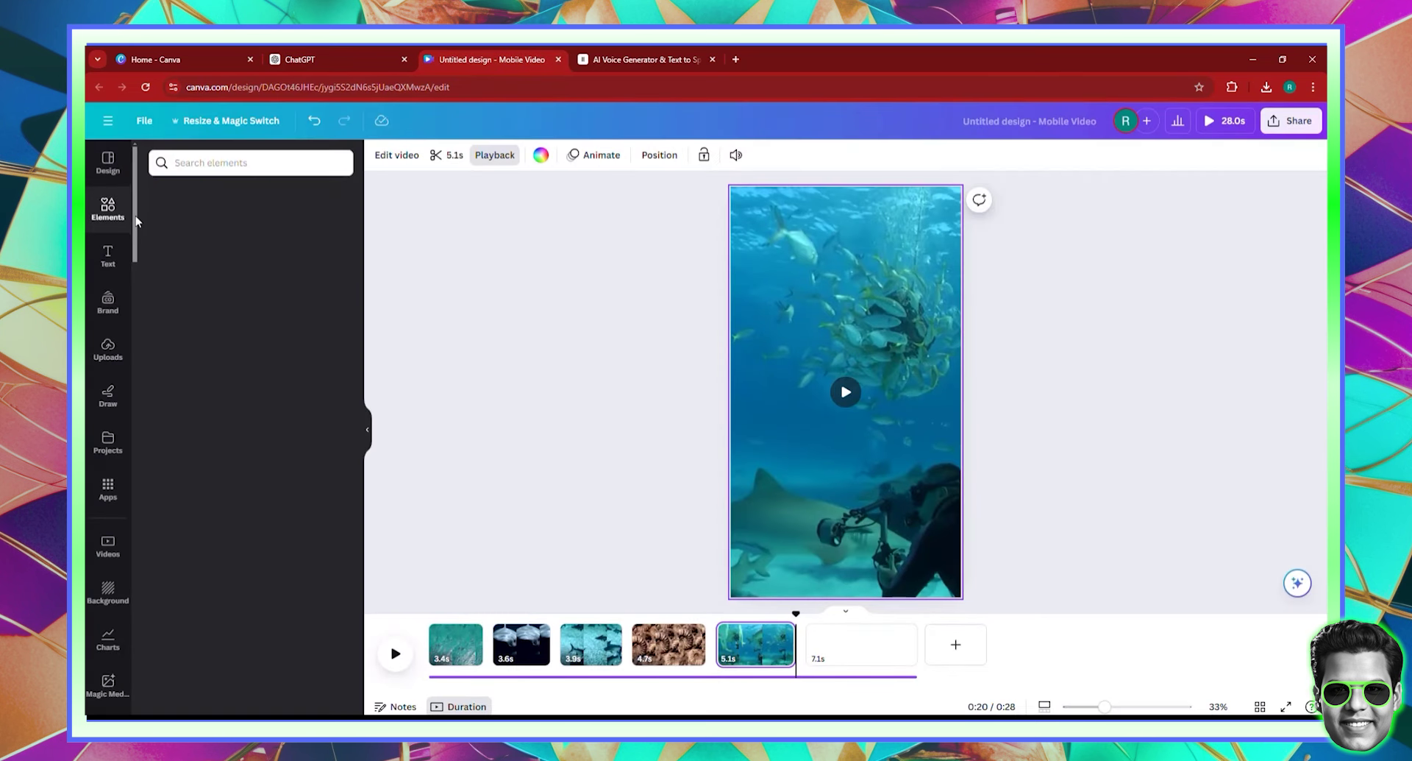
left_click(239, 163)
type("sharks")
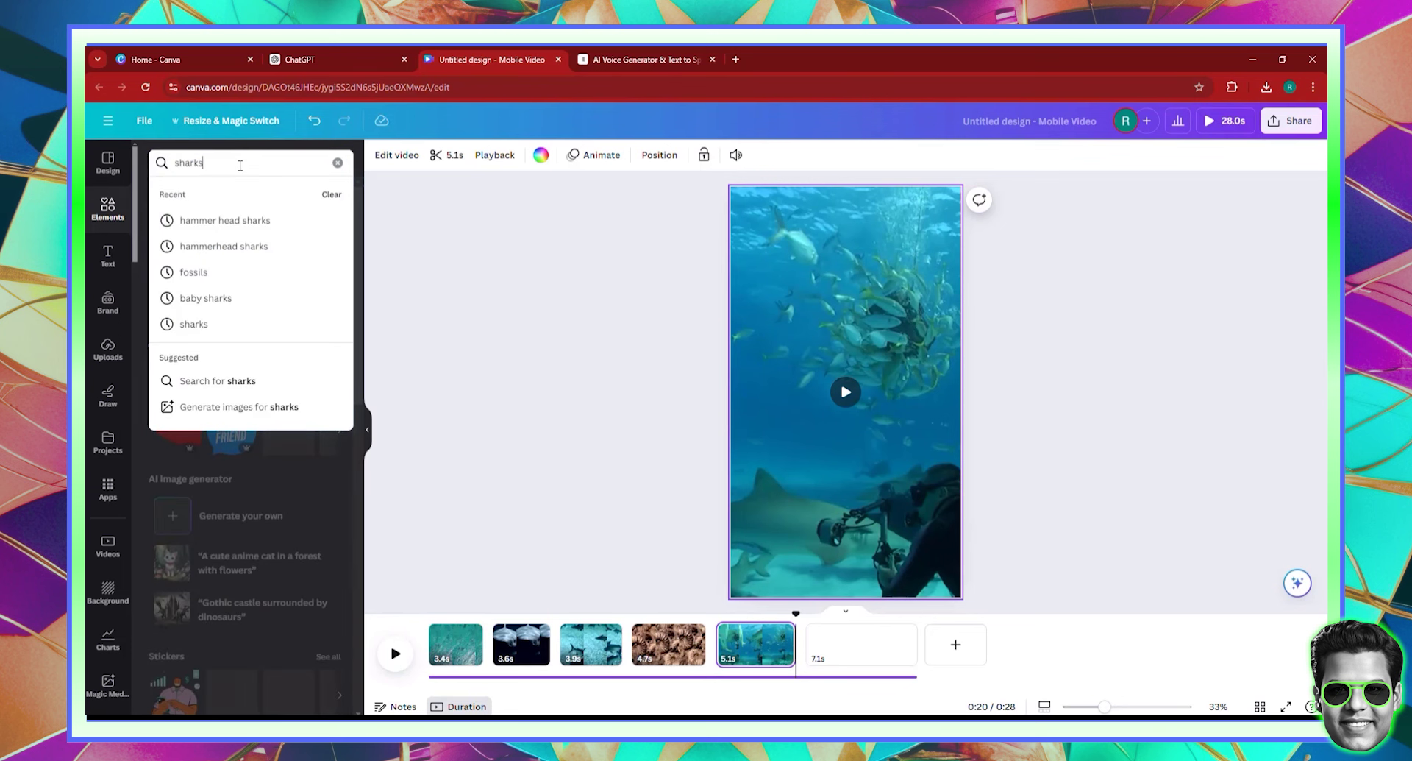
key("Return")
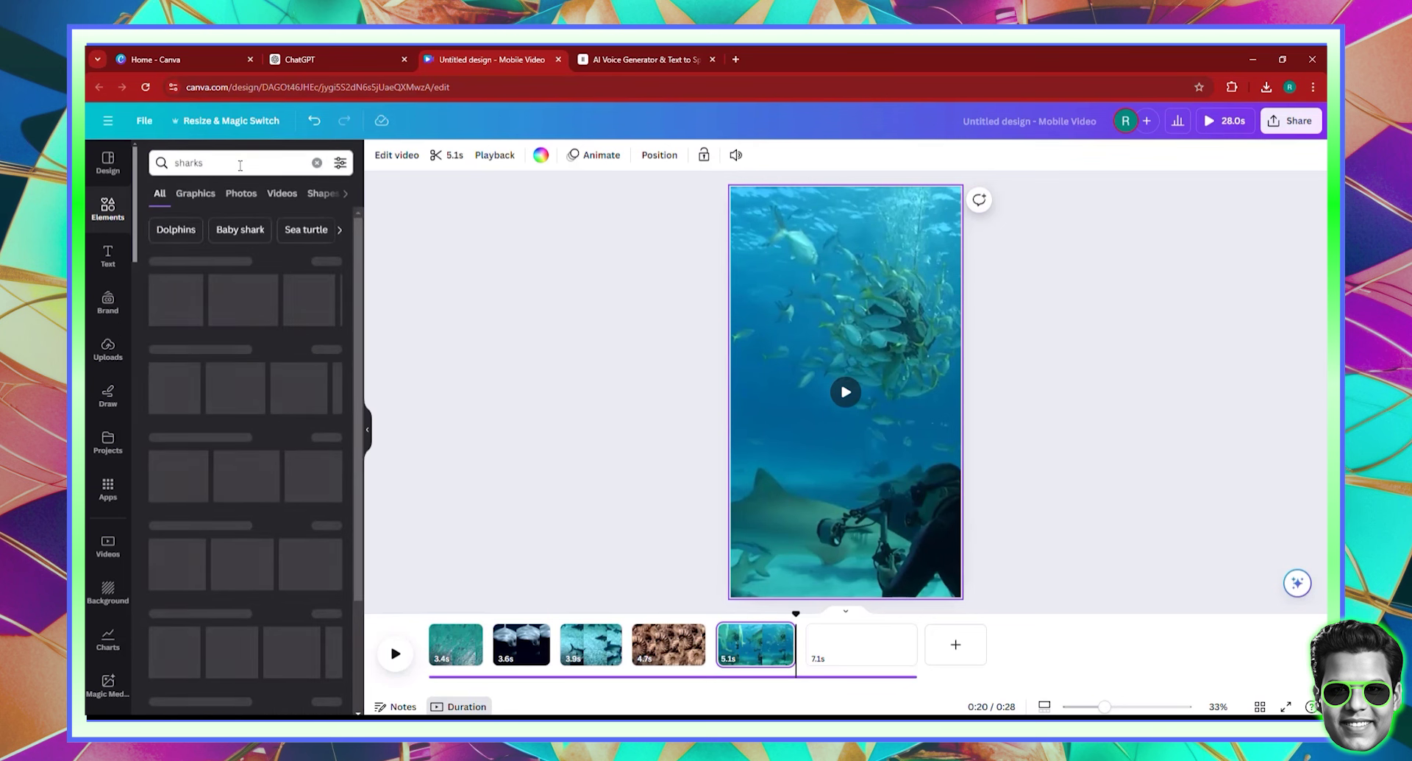
left_click(282, 193)
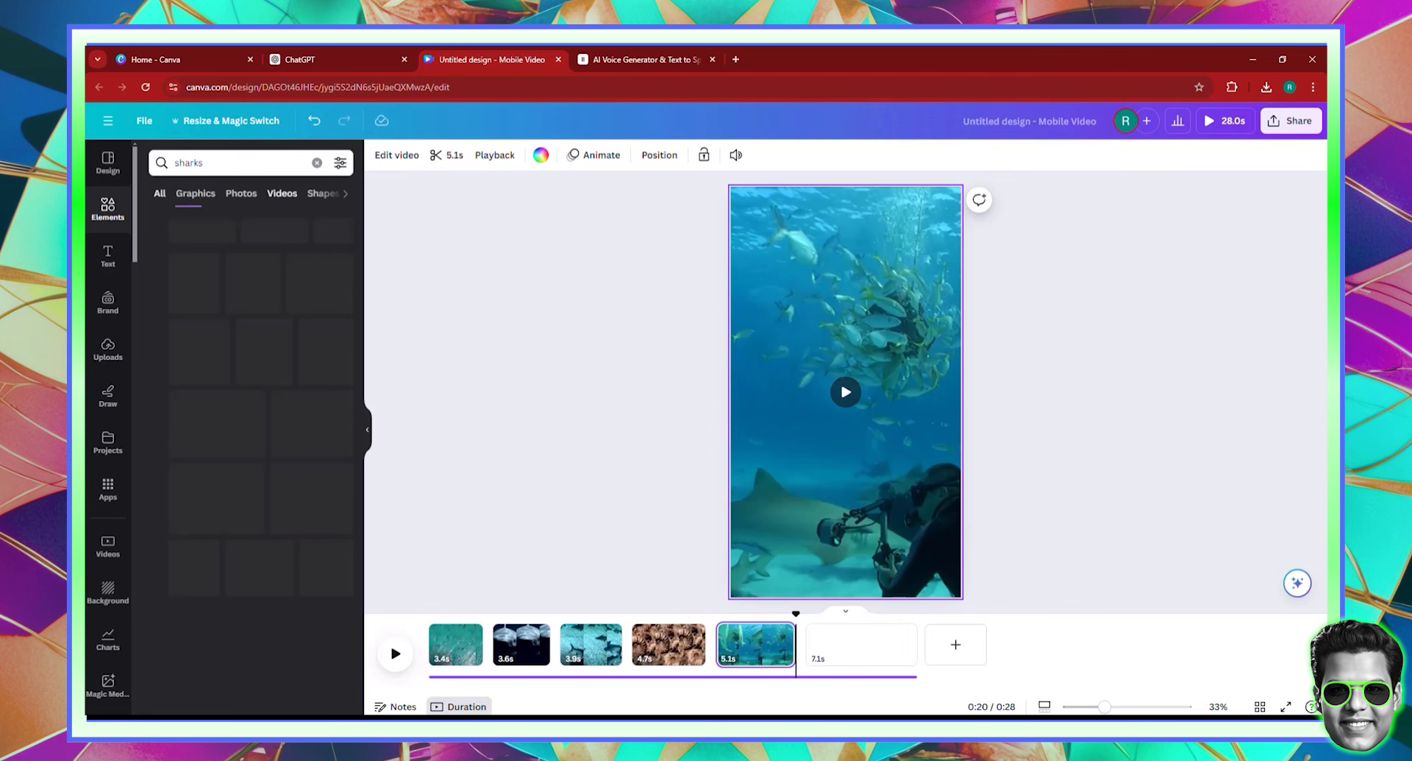
left_click(847, 648)
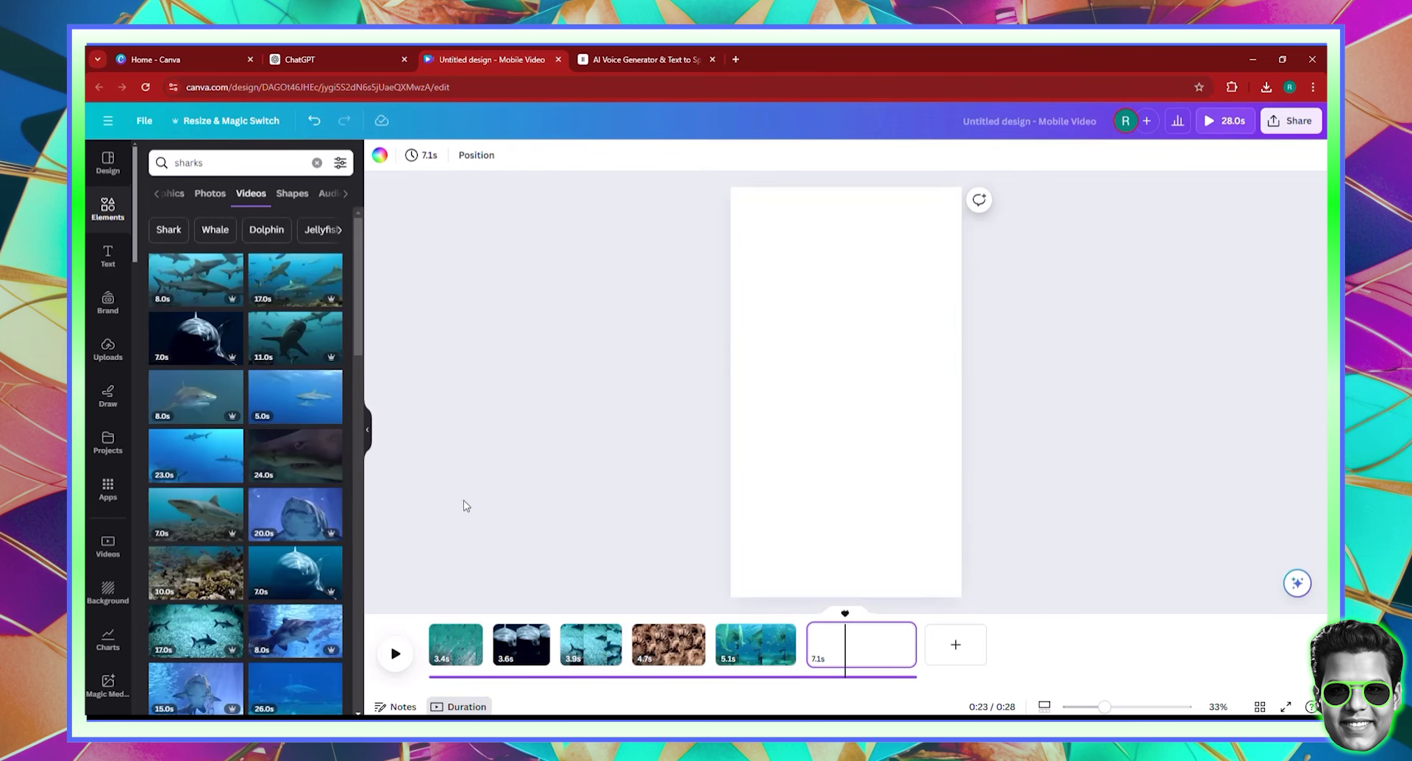
scroll(234, 527, "down", 2)
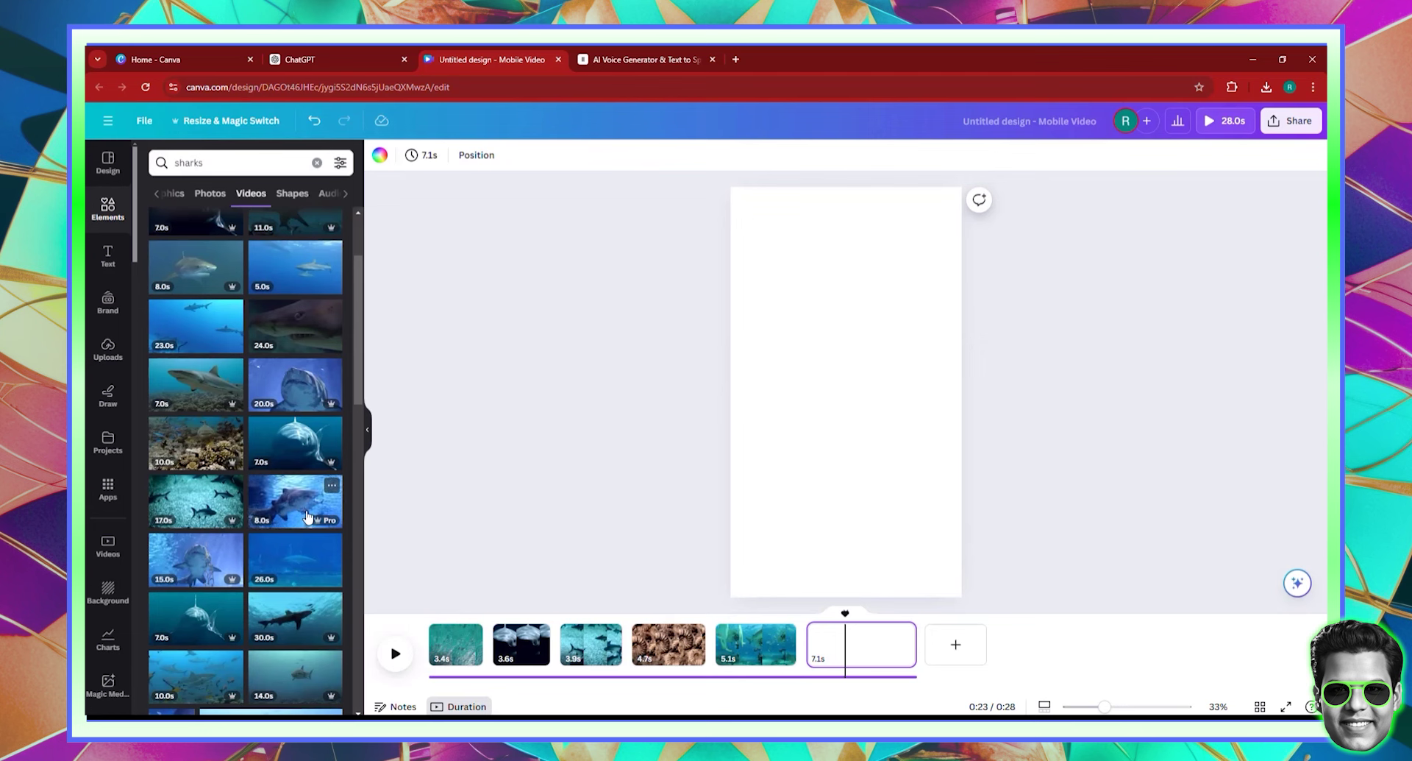
left_click(193, 682)
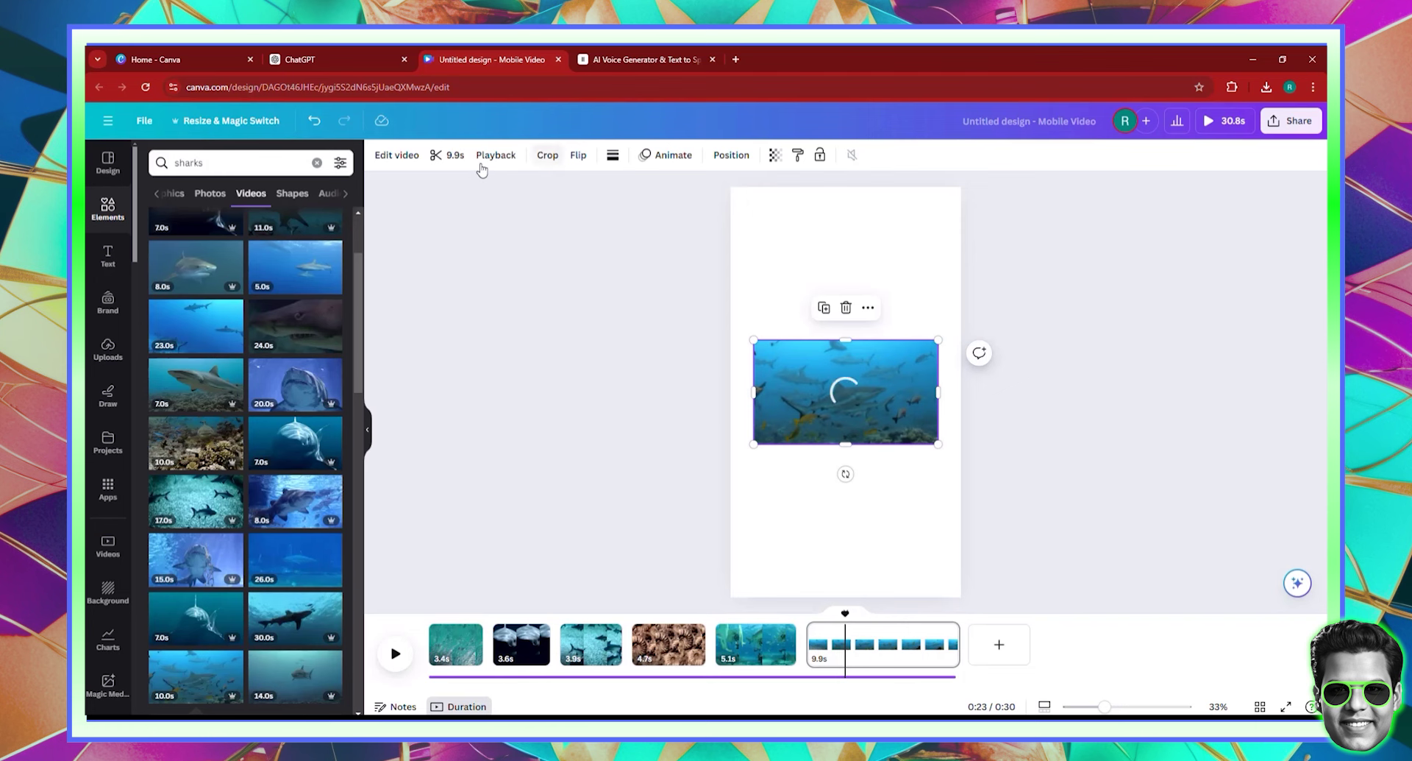
Step: Make the shark group clip the sixth page's background and check the page's end against the voiceover track
right_click(858, 369)
left_click(975, 670)
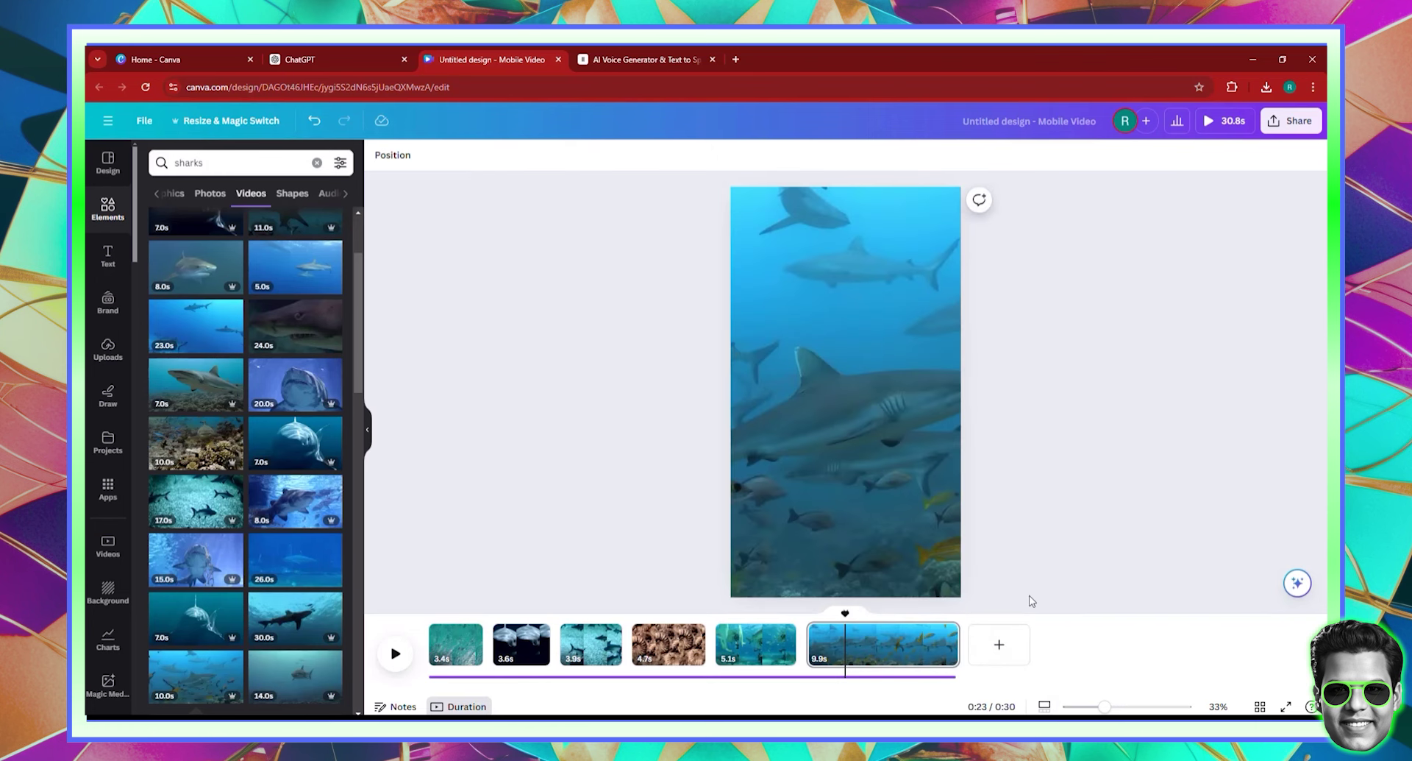
left_click(899, 676)
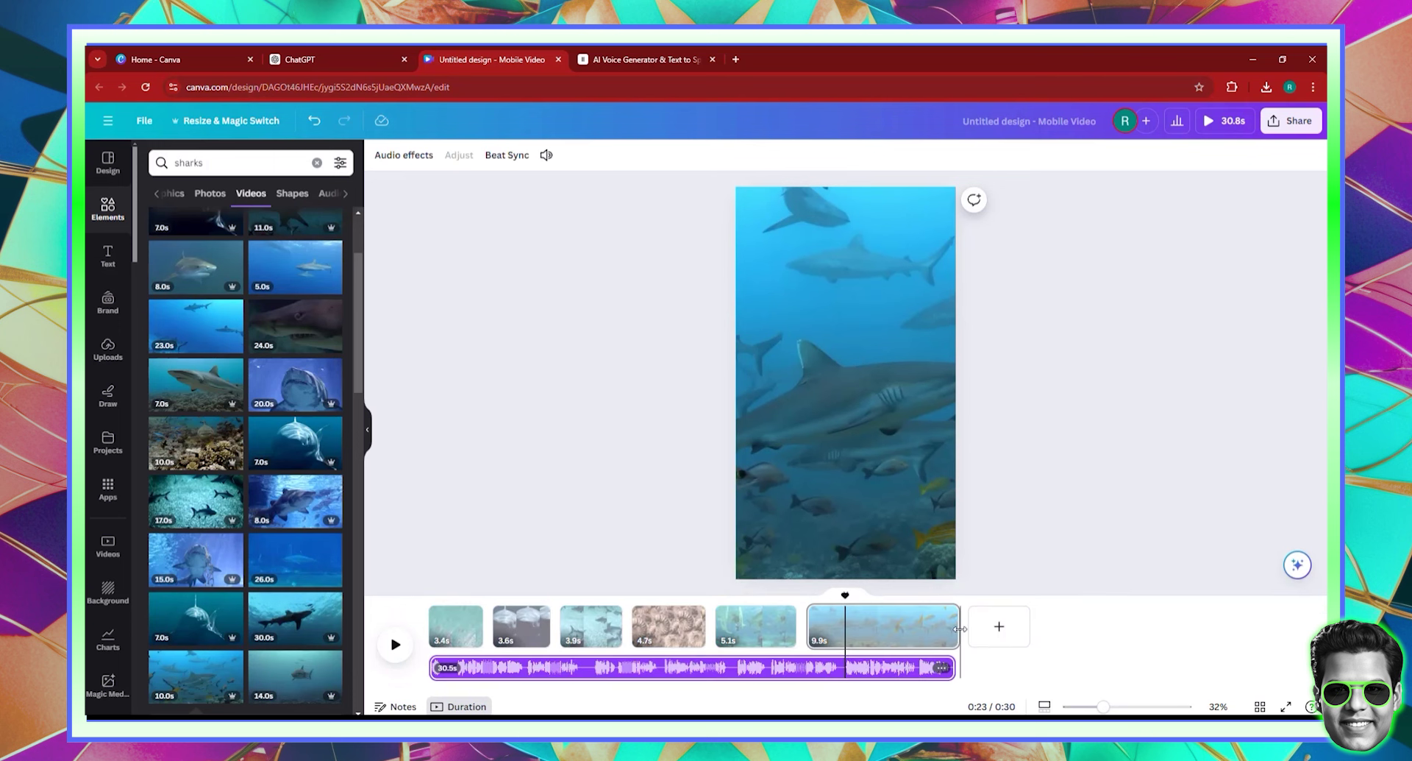
left_click(959, 629)
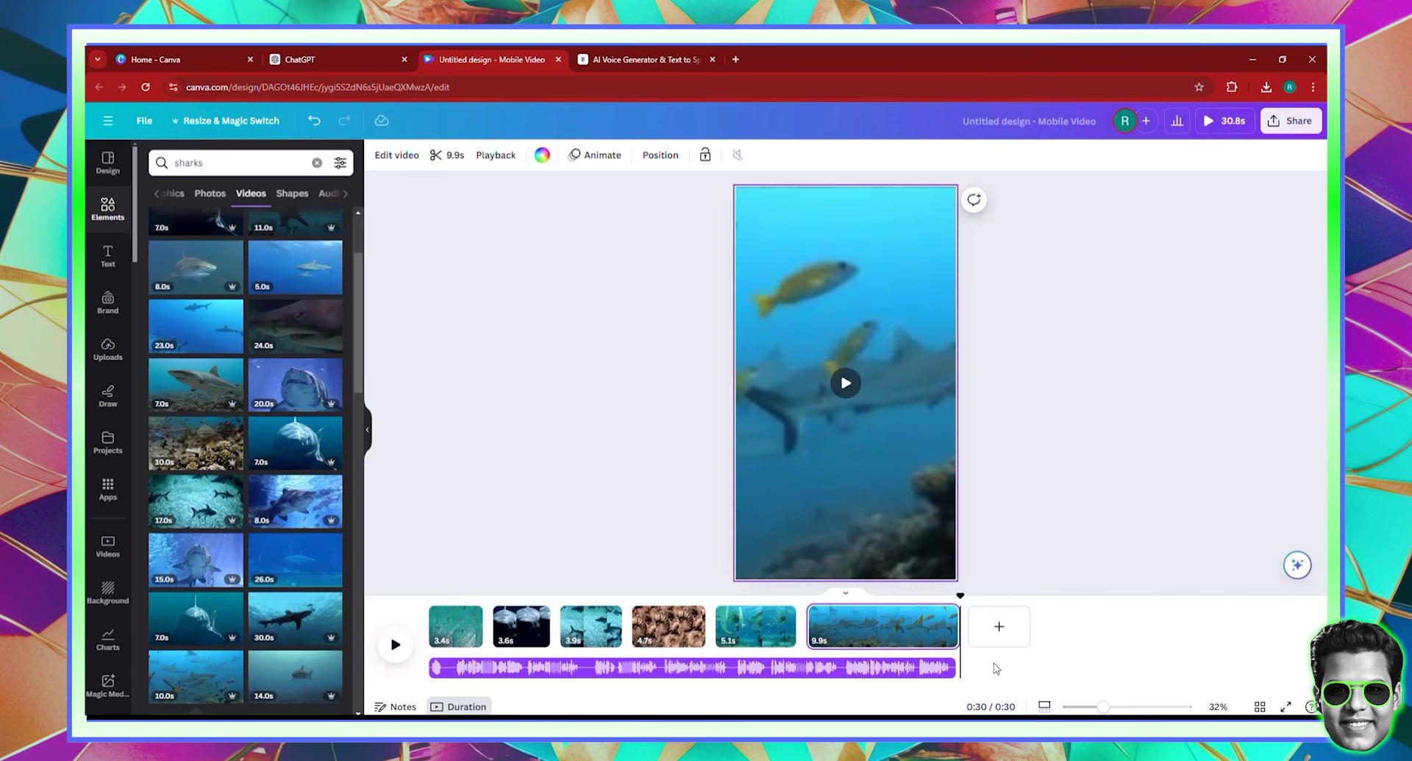
left_click(999, 626)
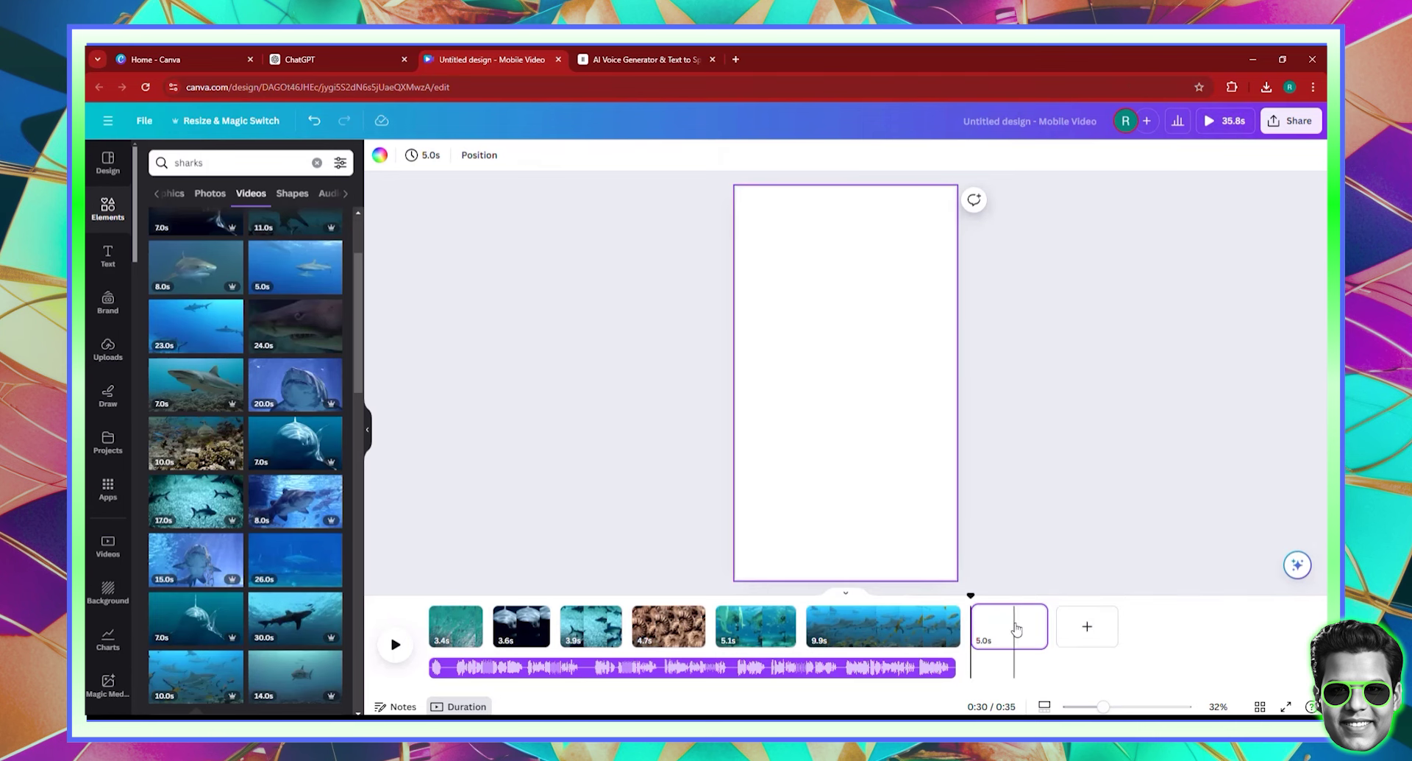
left_click(1019, 626)
key("Delete")
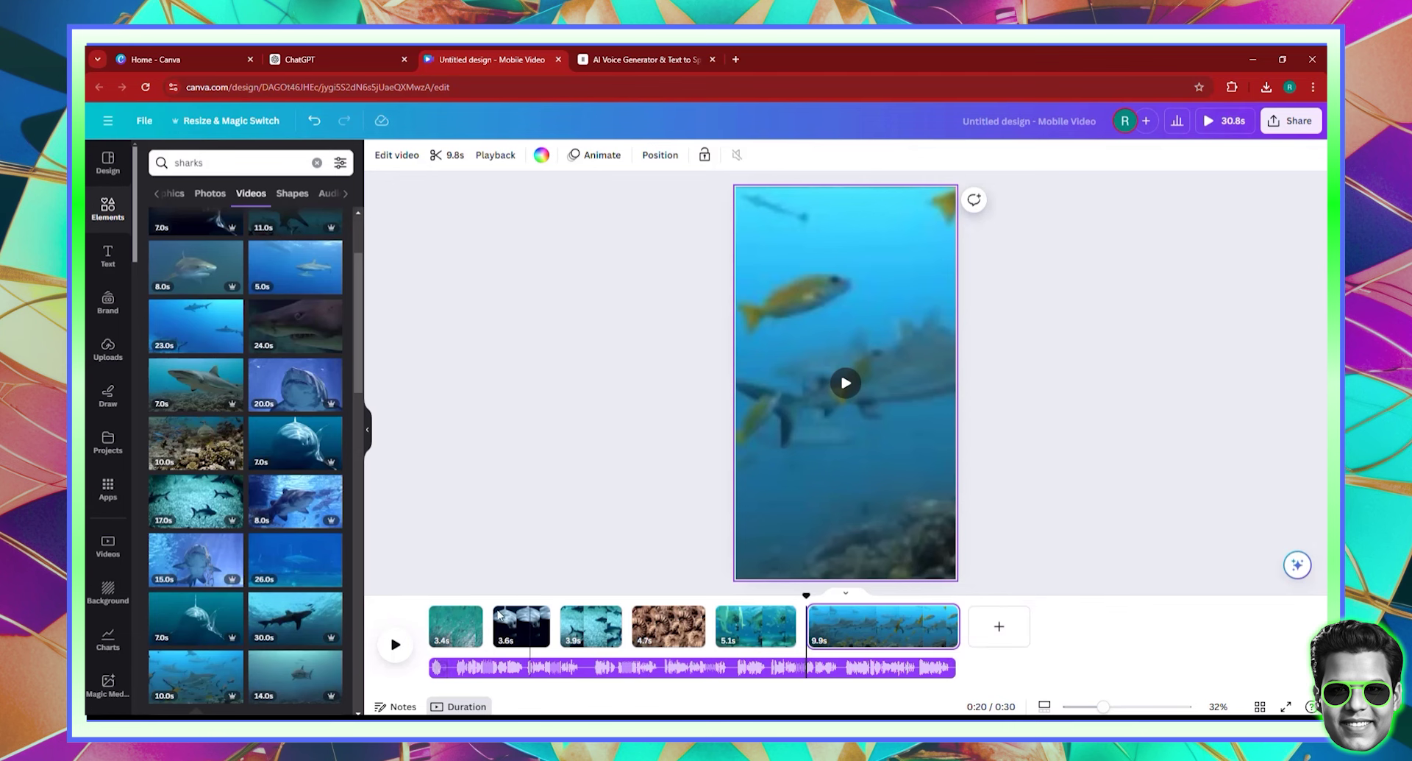
Step: Add a Match & Move transition of 0.2 seconds after the first page and apply it between all pages
mouse_move(495, 639)
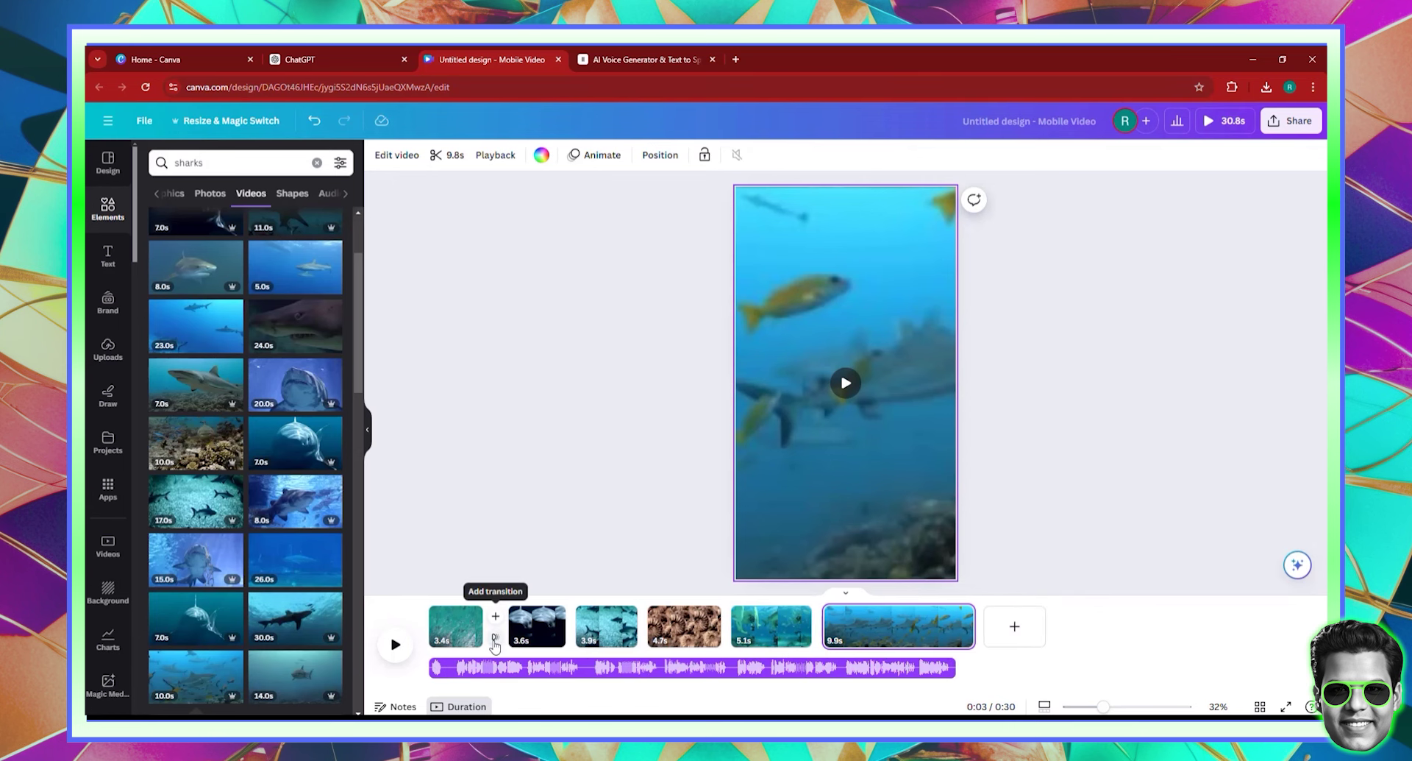
left_click(495, 638)
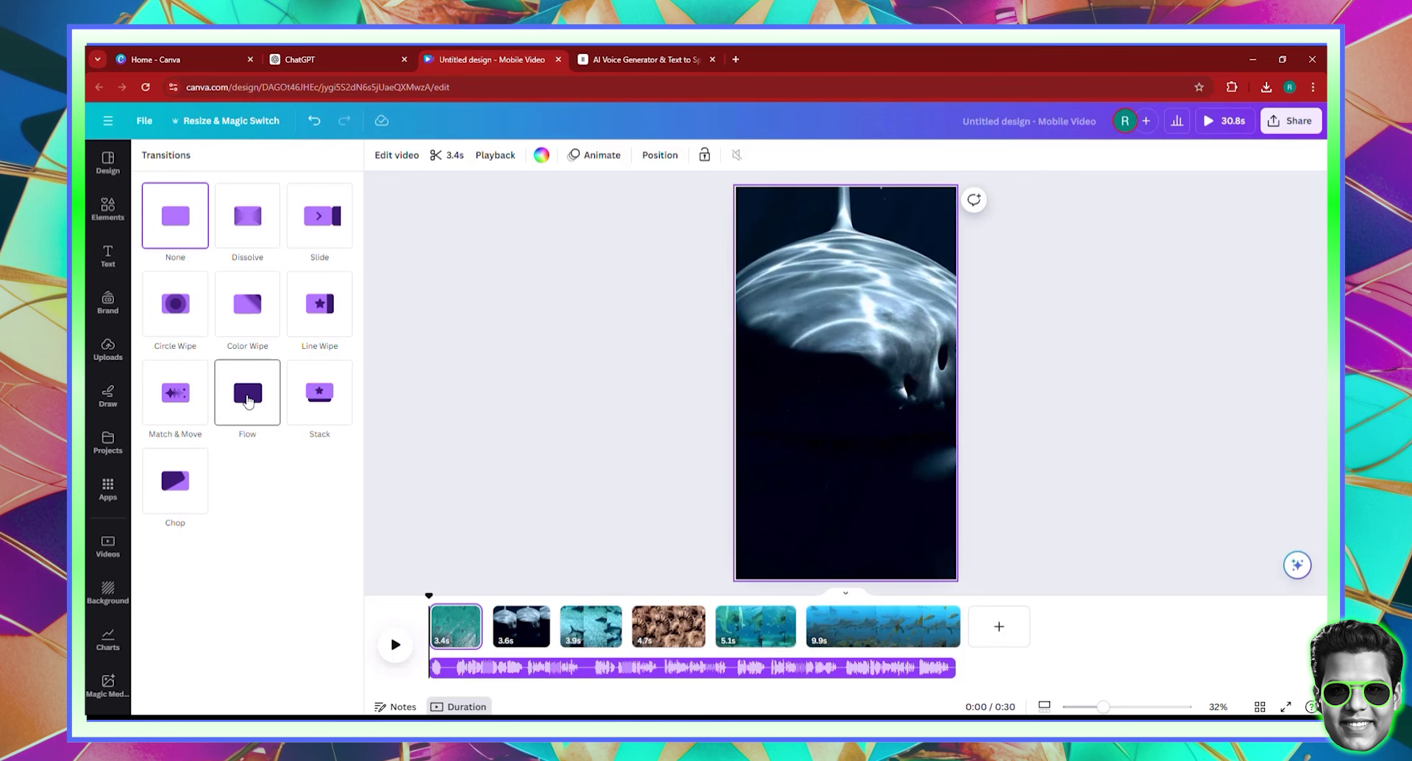
left_click(173, 390)
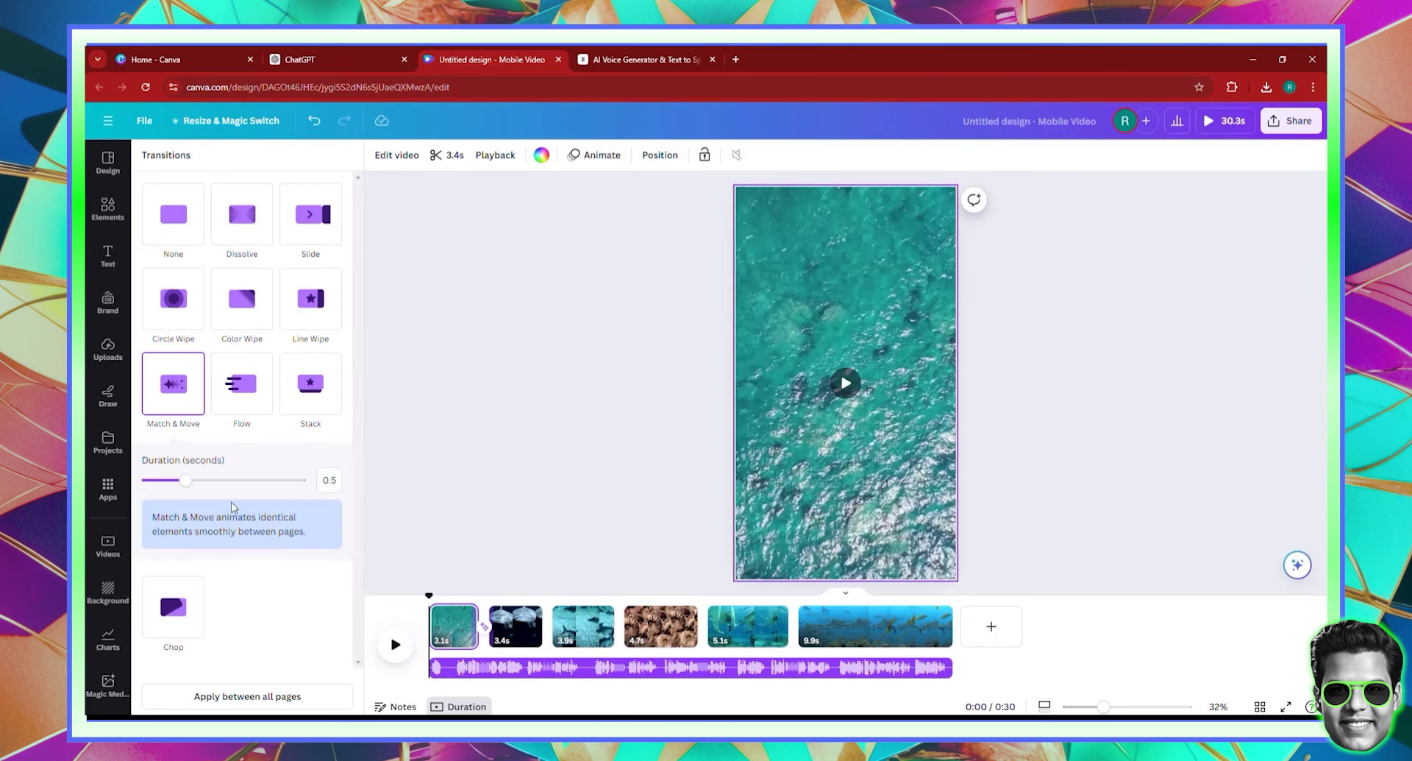
left_click(258, 697)
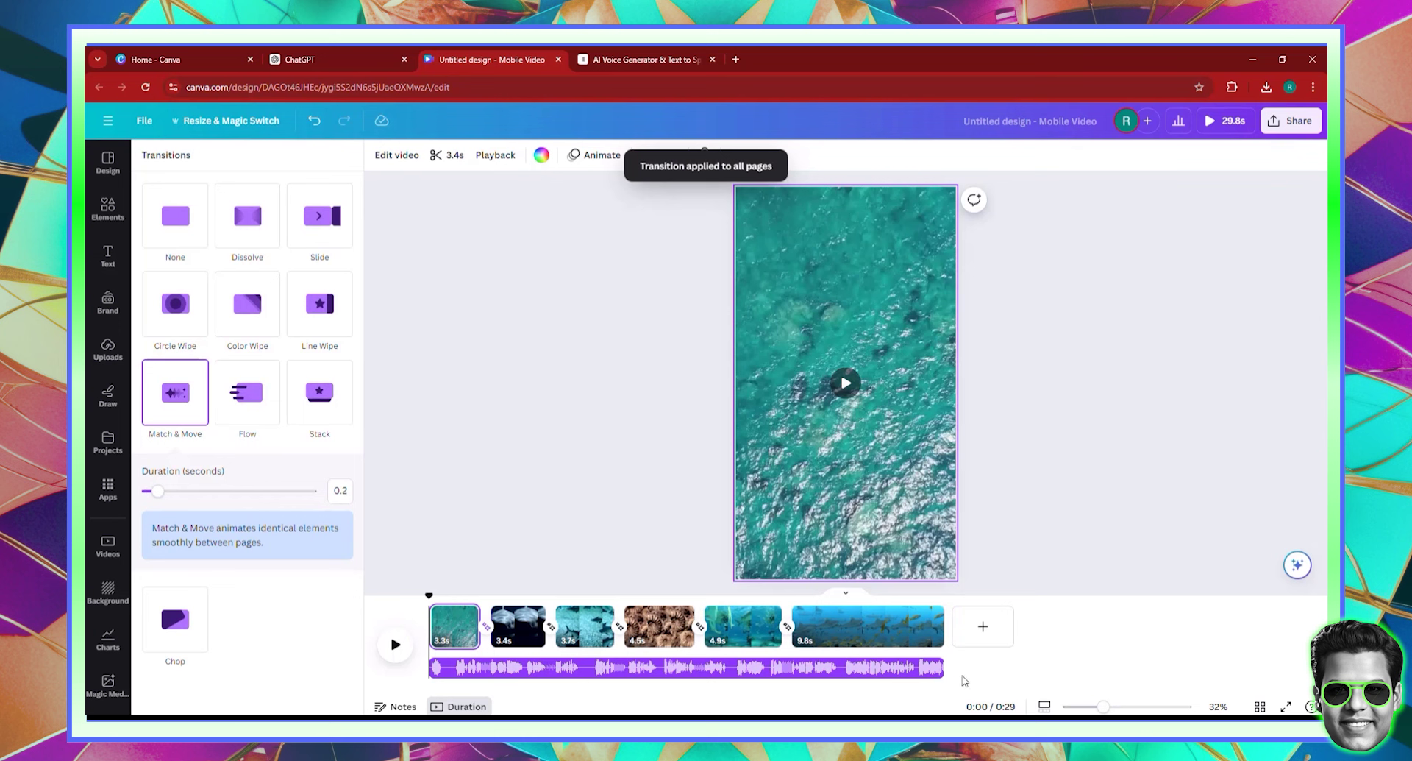
Step: Lengthen the last page to 9.9 s and the fossil page to 4.9 s
left_click_drag(948, 625, 949, 624)
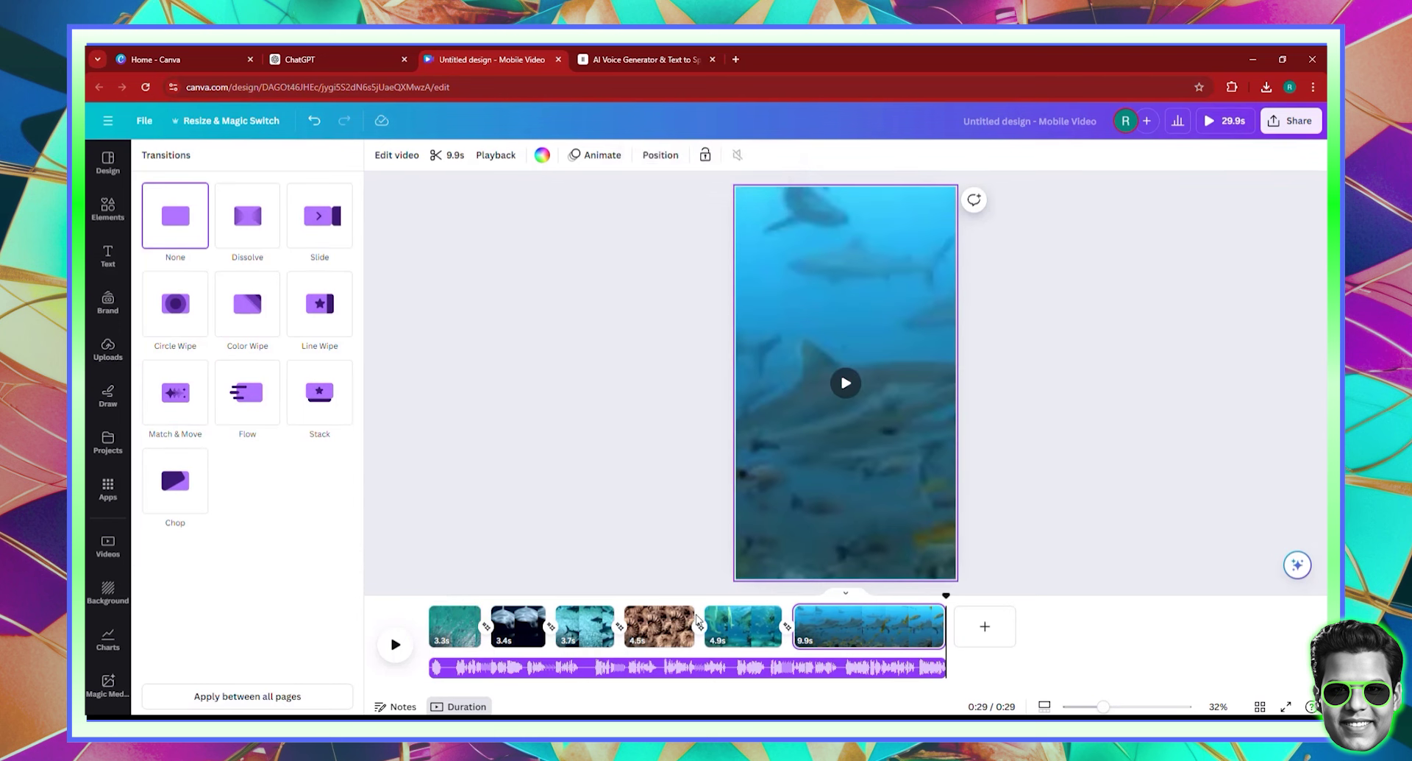
left_click_drag(692, 612, 704, 613)
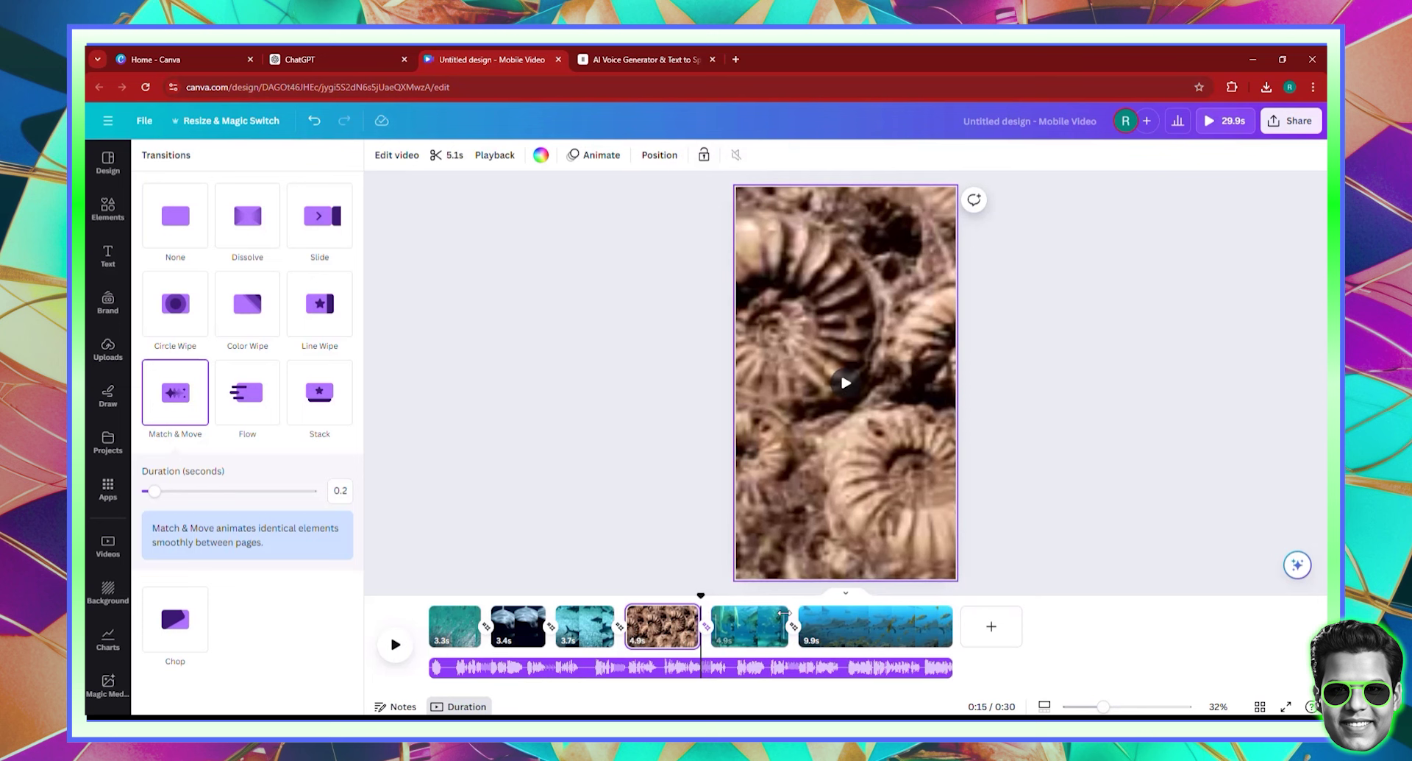
Step: Lengthen the fifth page to 5.3 s and the third page to 4.1 s on the timeline
left_click_drag(788, 618, 796, 617)
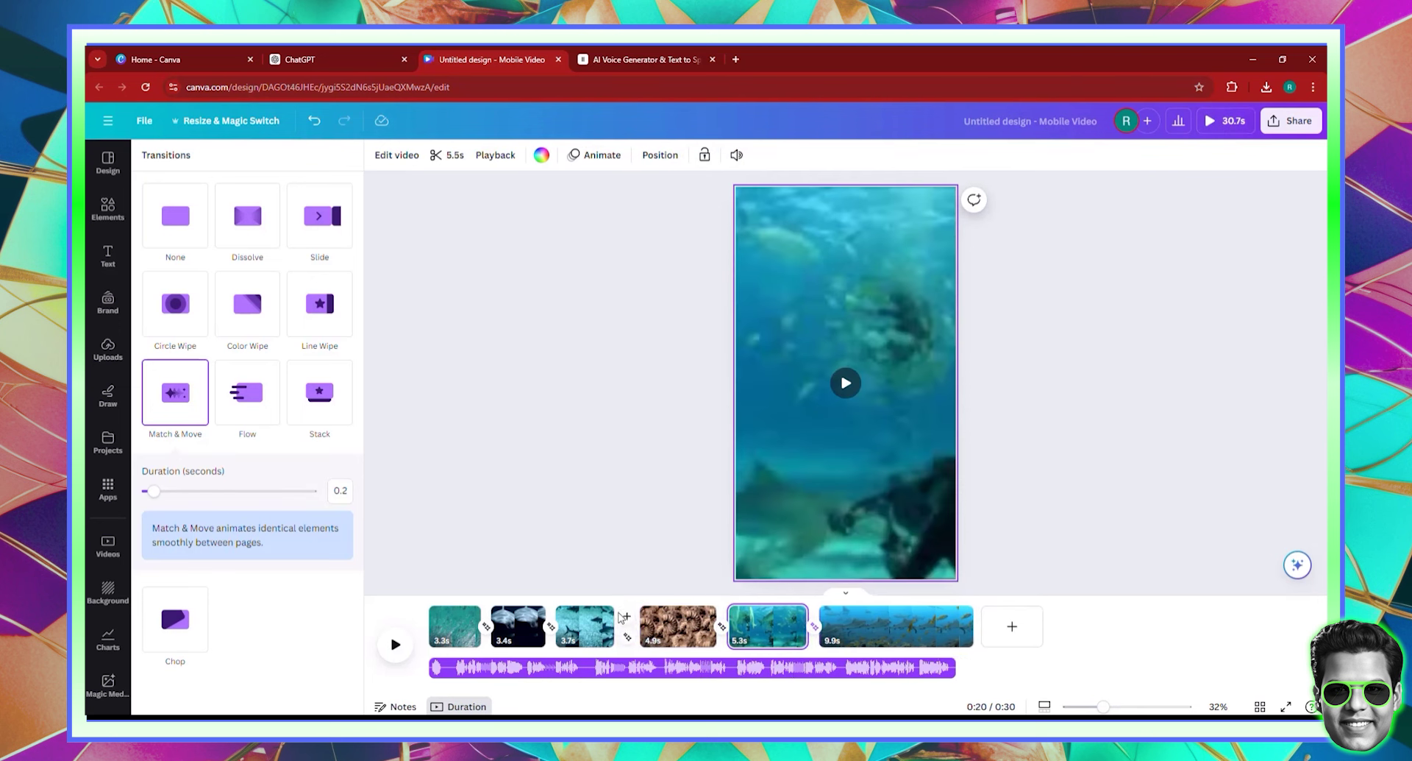
mouse_move(616, 621)
left_mouse_down()
mouse_move(610, 634)
mouse_move(617, 614)
left_mouse_up()
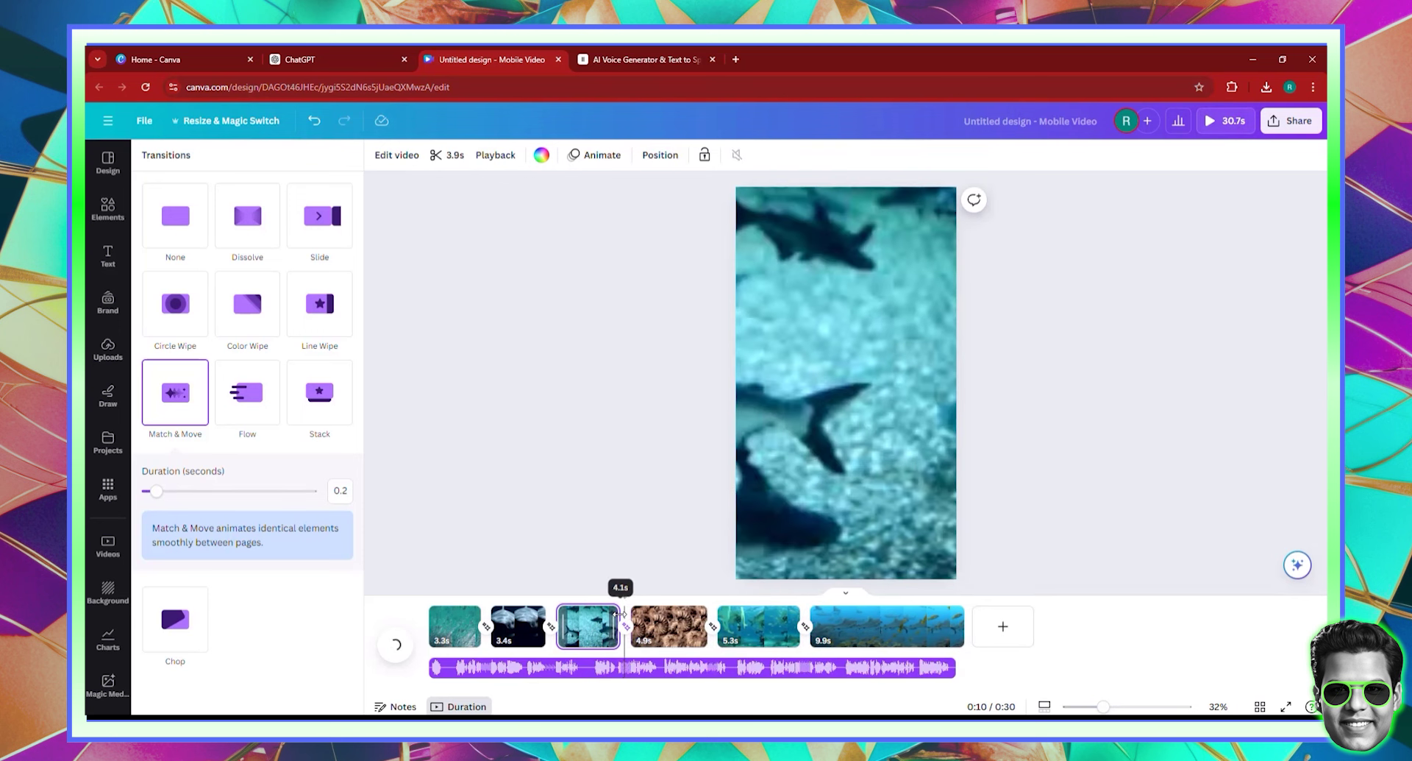
left_click_drag(840, 678, 846, 681)
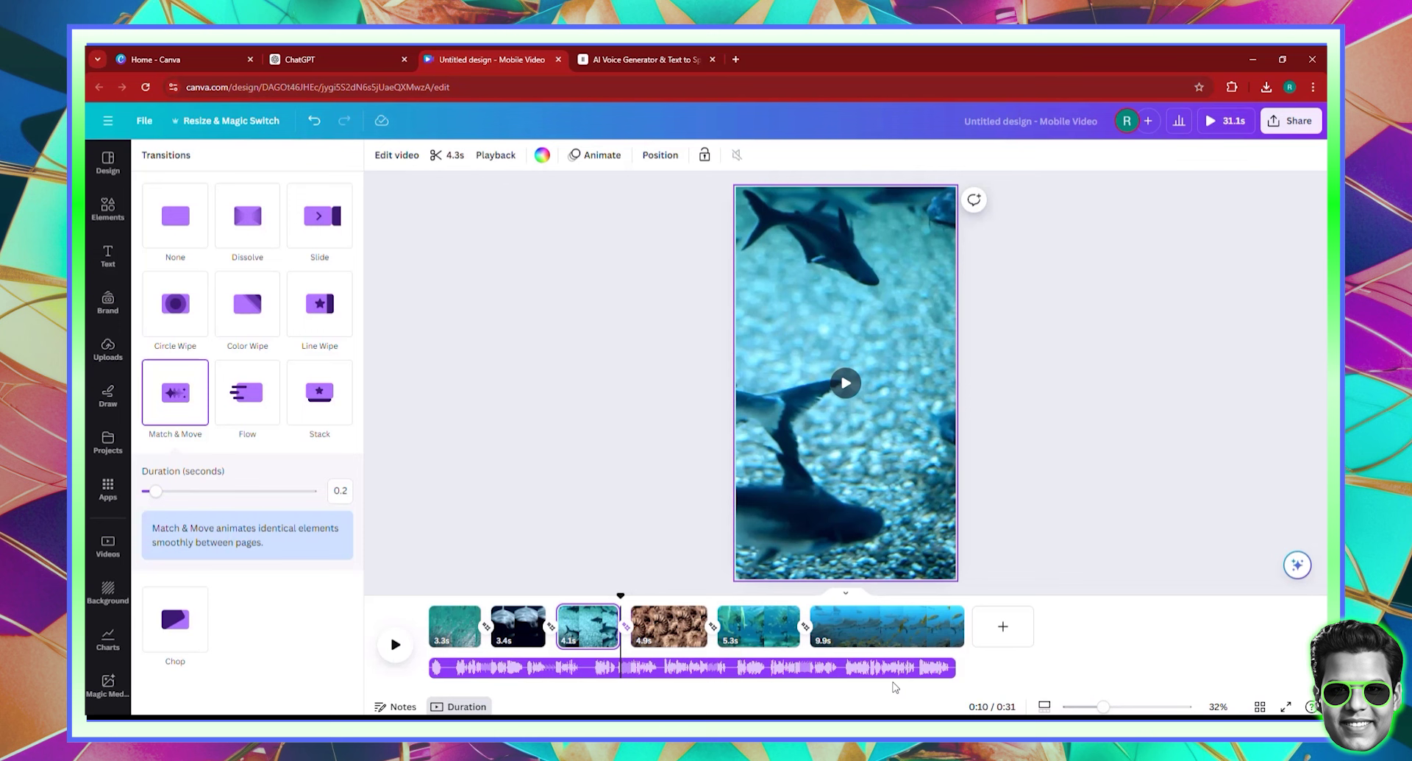
Step: Rename the design as "Fun Shark Fact"
left_click(1065, 122)
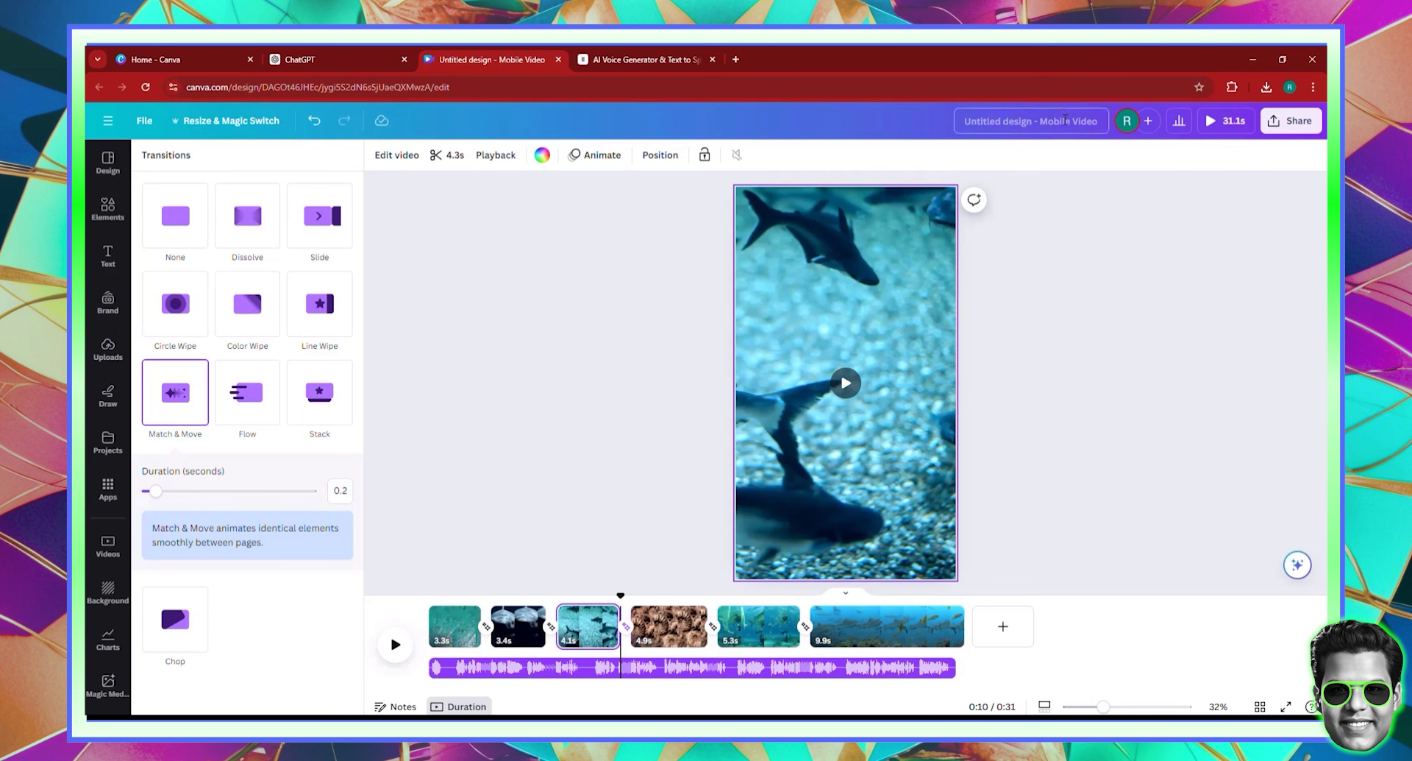
key("BackSpace")
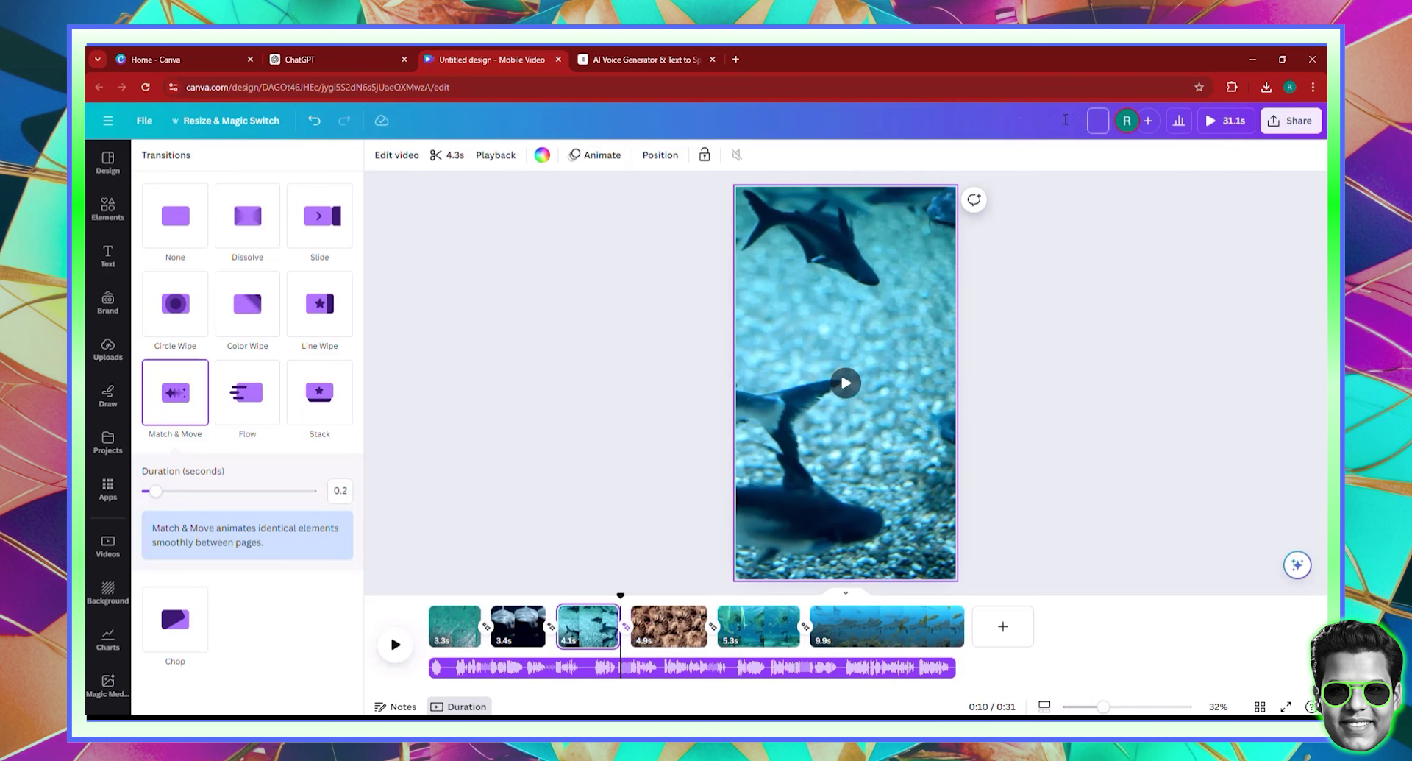
type("Fun Shark Fact")
Step: Download all pages of the design as an MP4 video in 4K (UHD) quality
left_click(1292, 121)
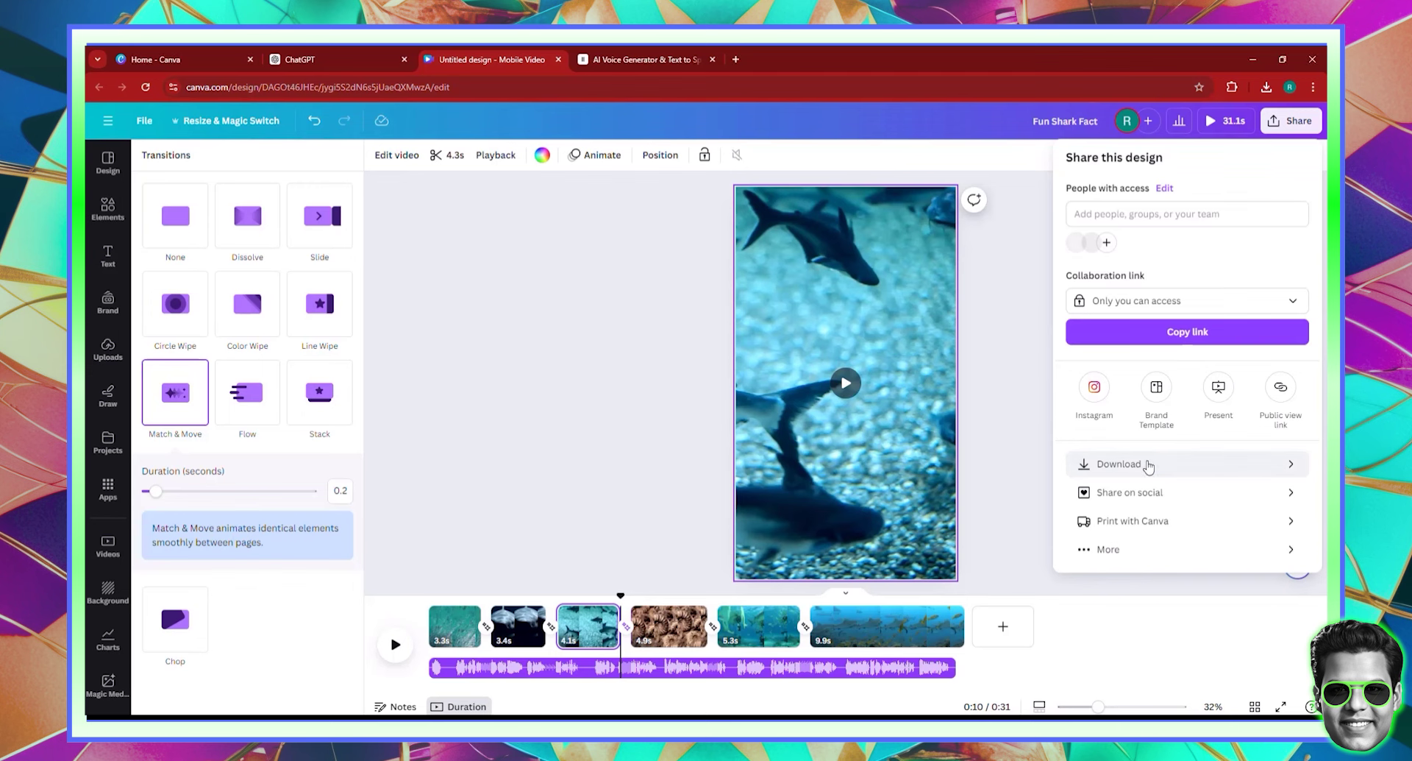
left_click(1149, 463)
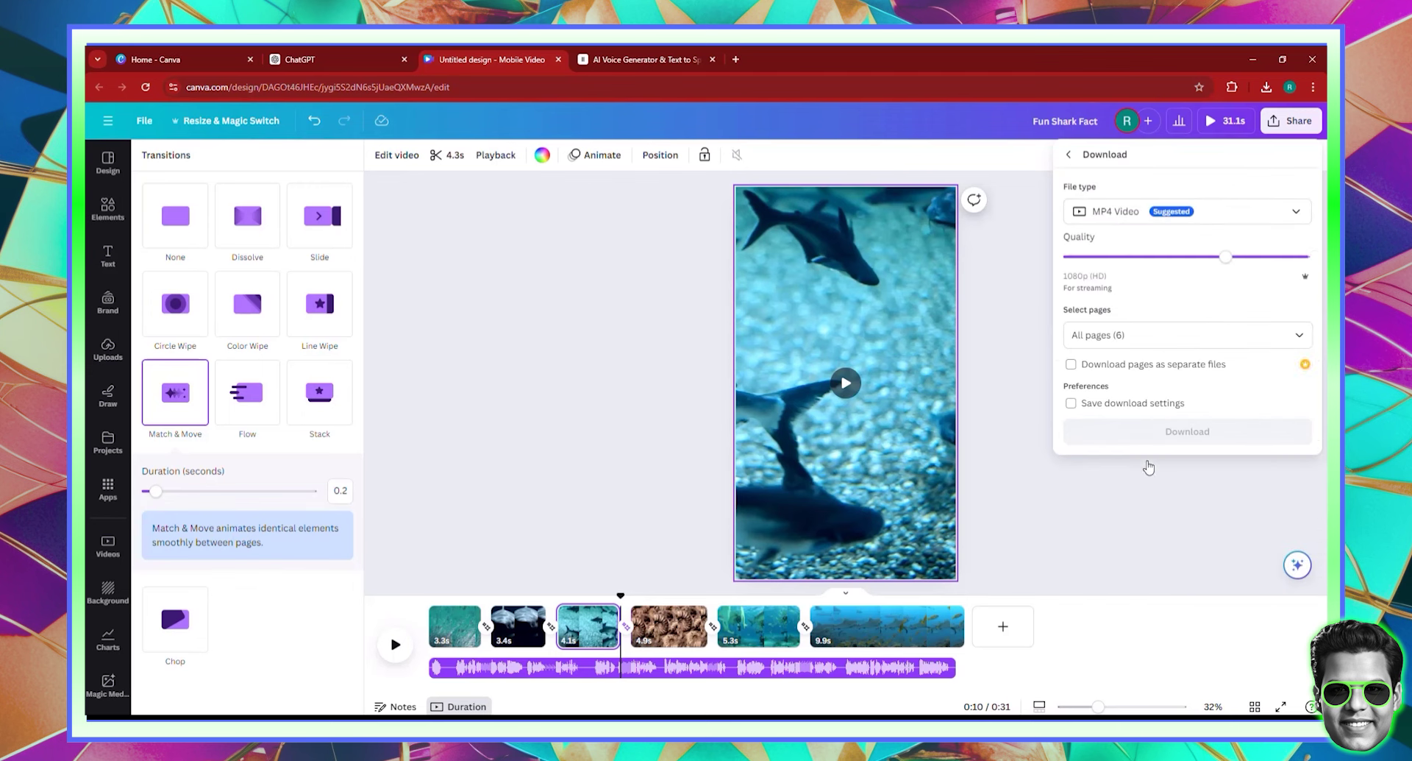
left_click(1307, 257)
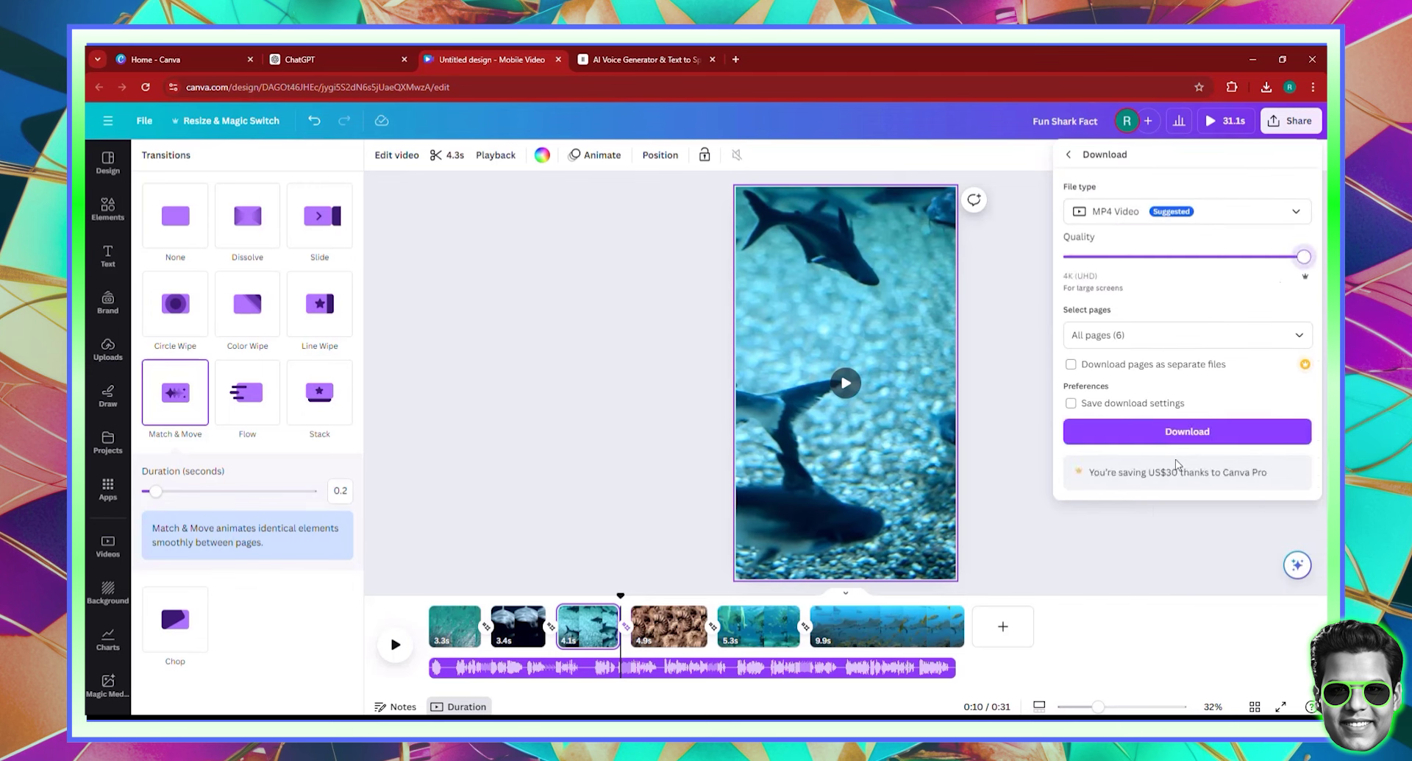
left_click(1173, 434)
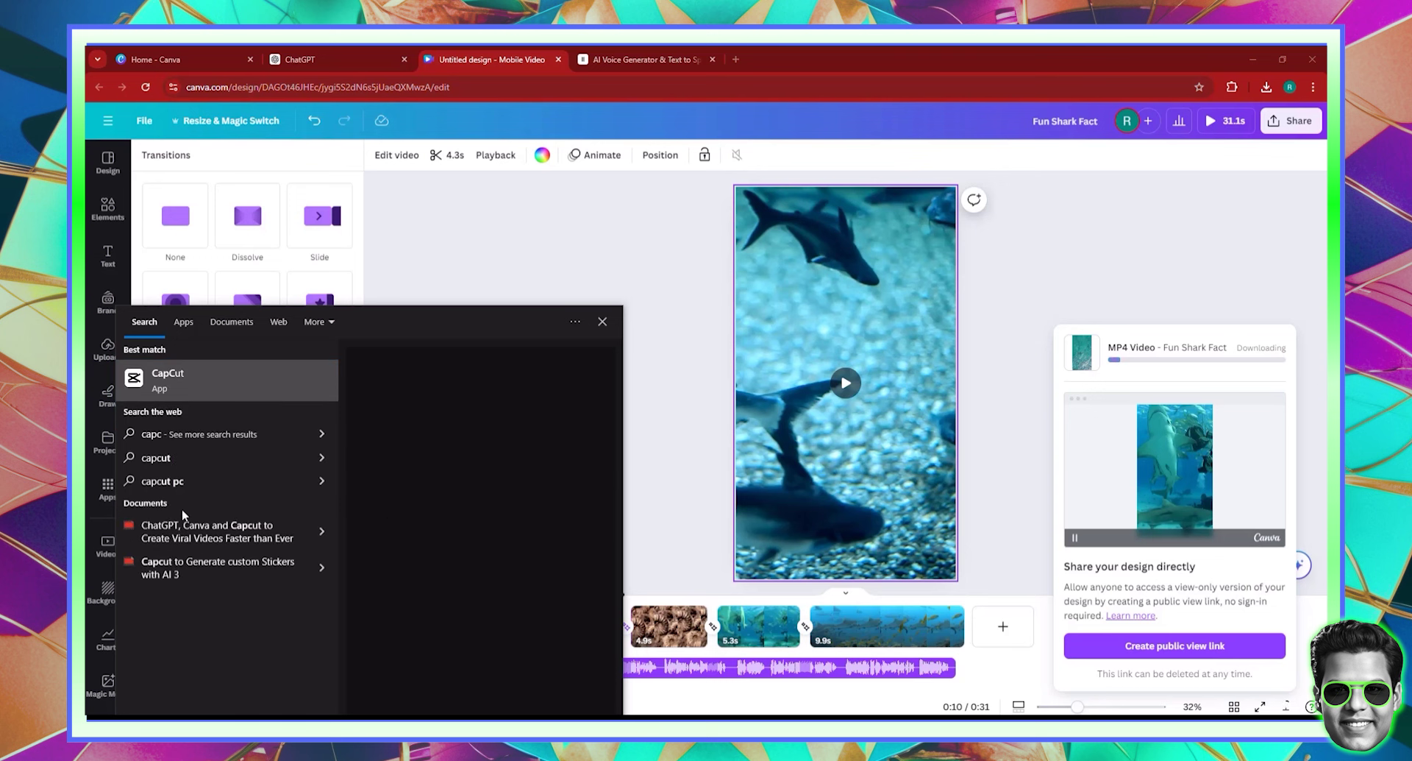
Step: Switch to CapCut and import Fun Shark Fact.mp4 from the Downloads folder into a new project
left_click(178, 390)
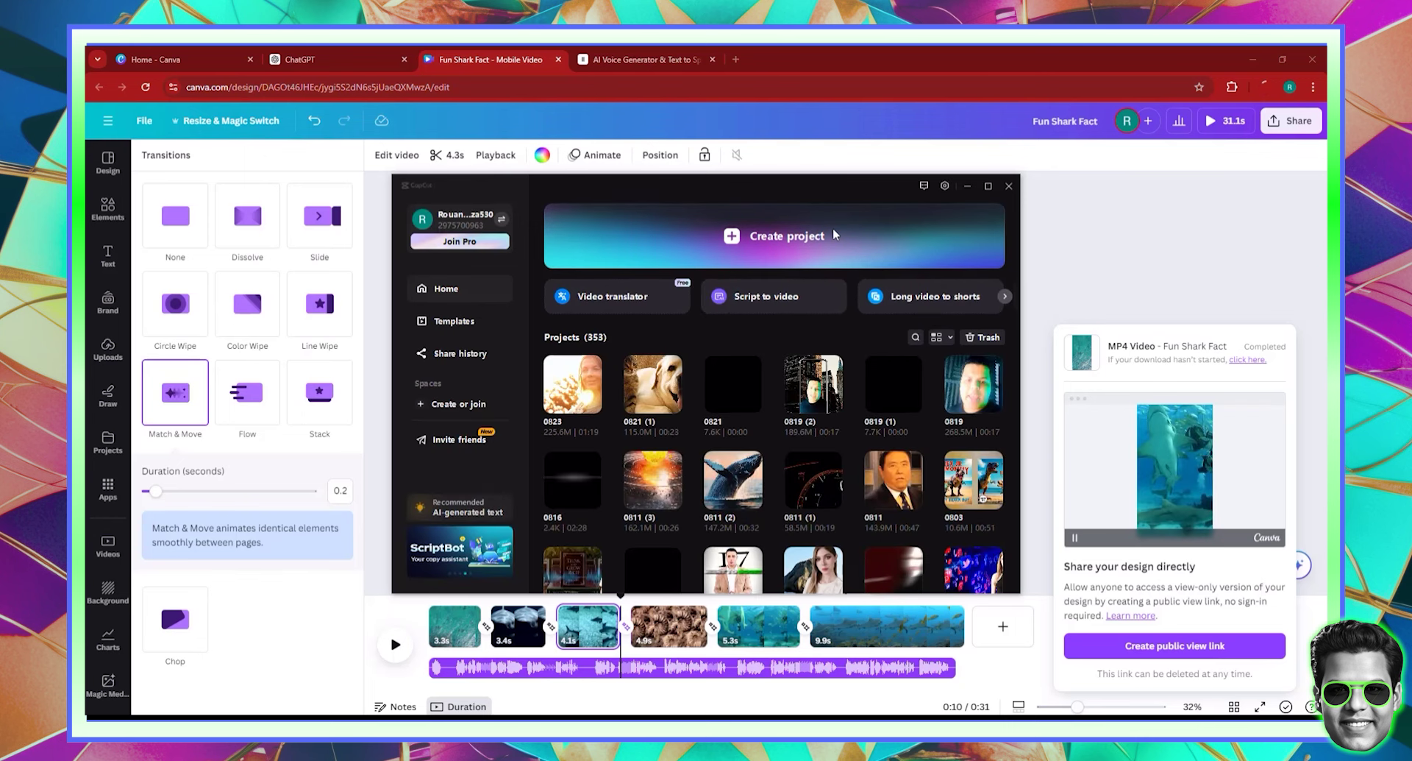
left_click(792, 248)
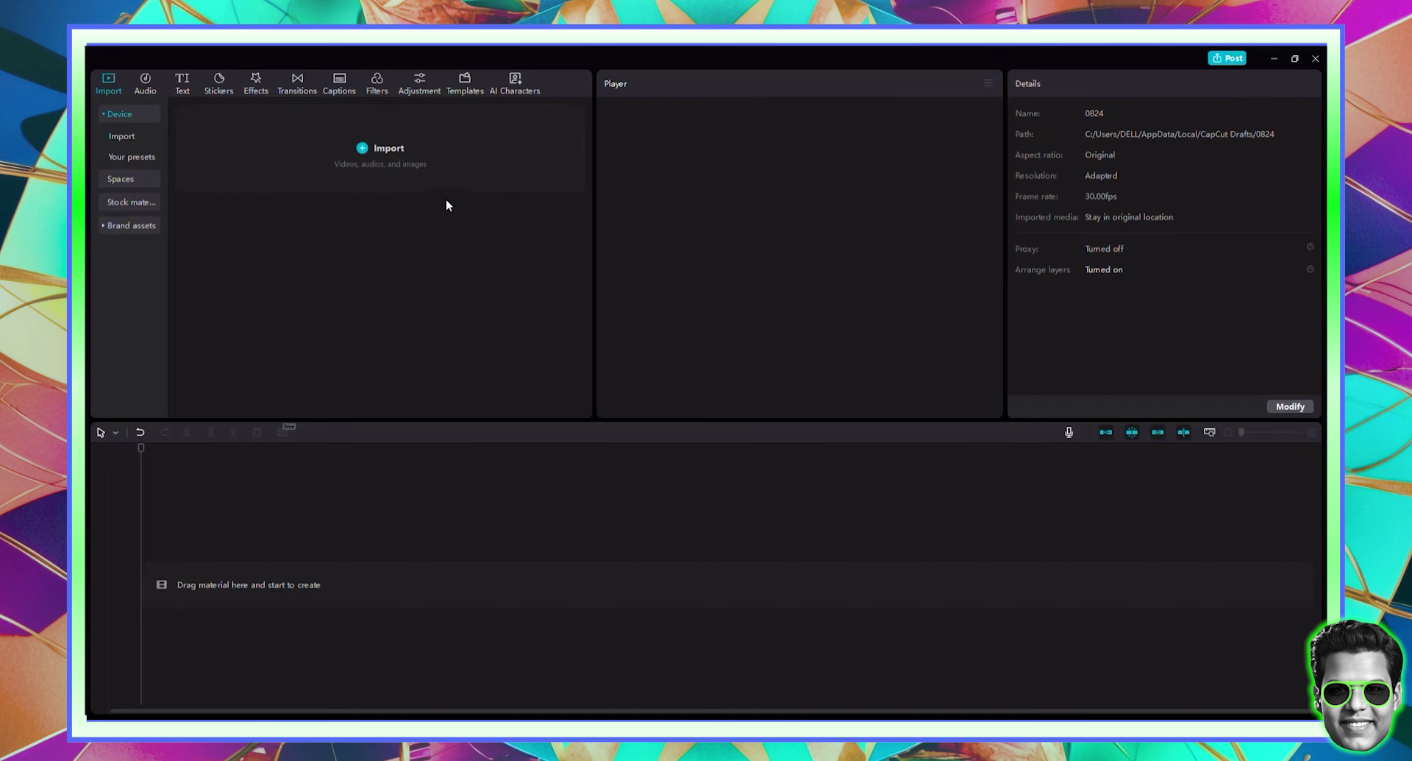
left_click(376, 151)
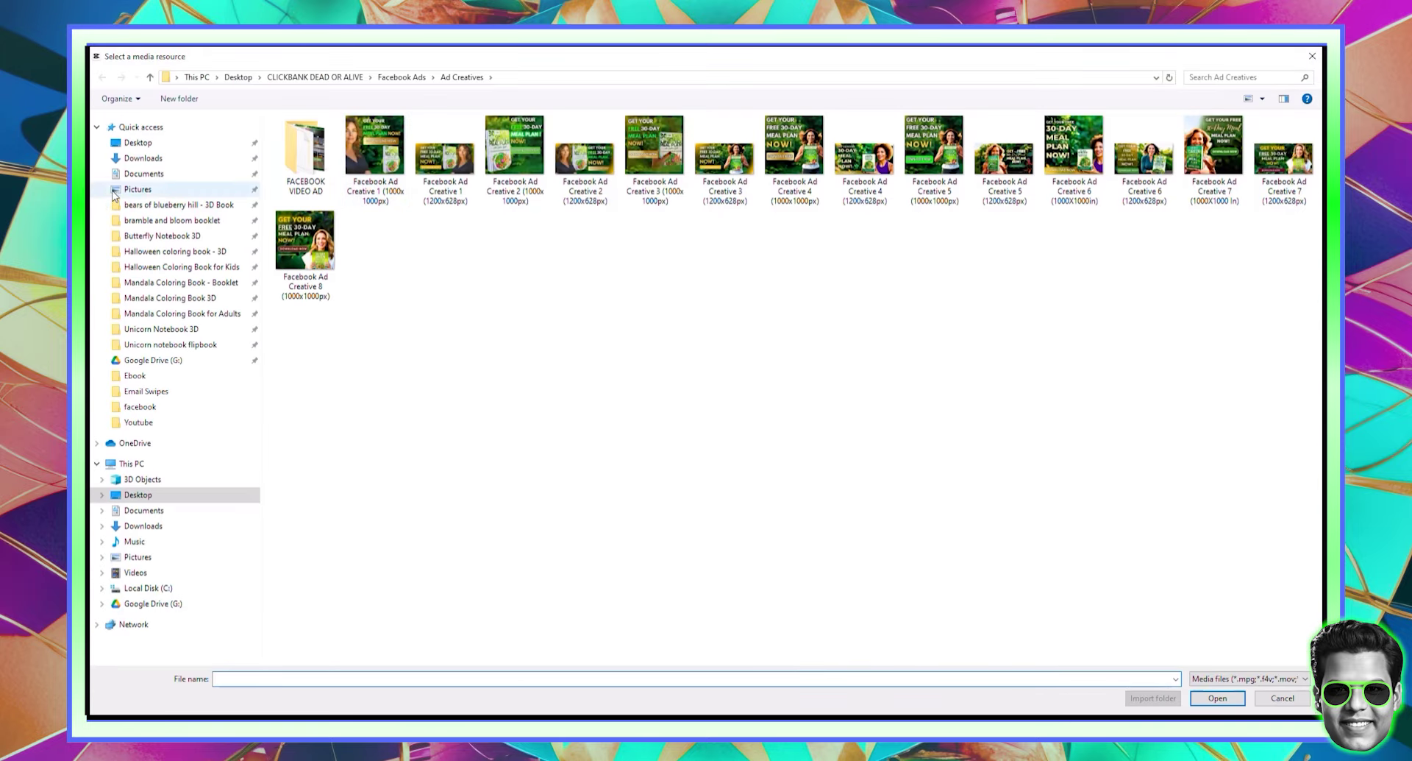
left_click(141, 158)
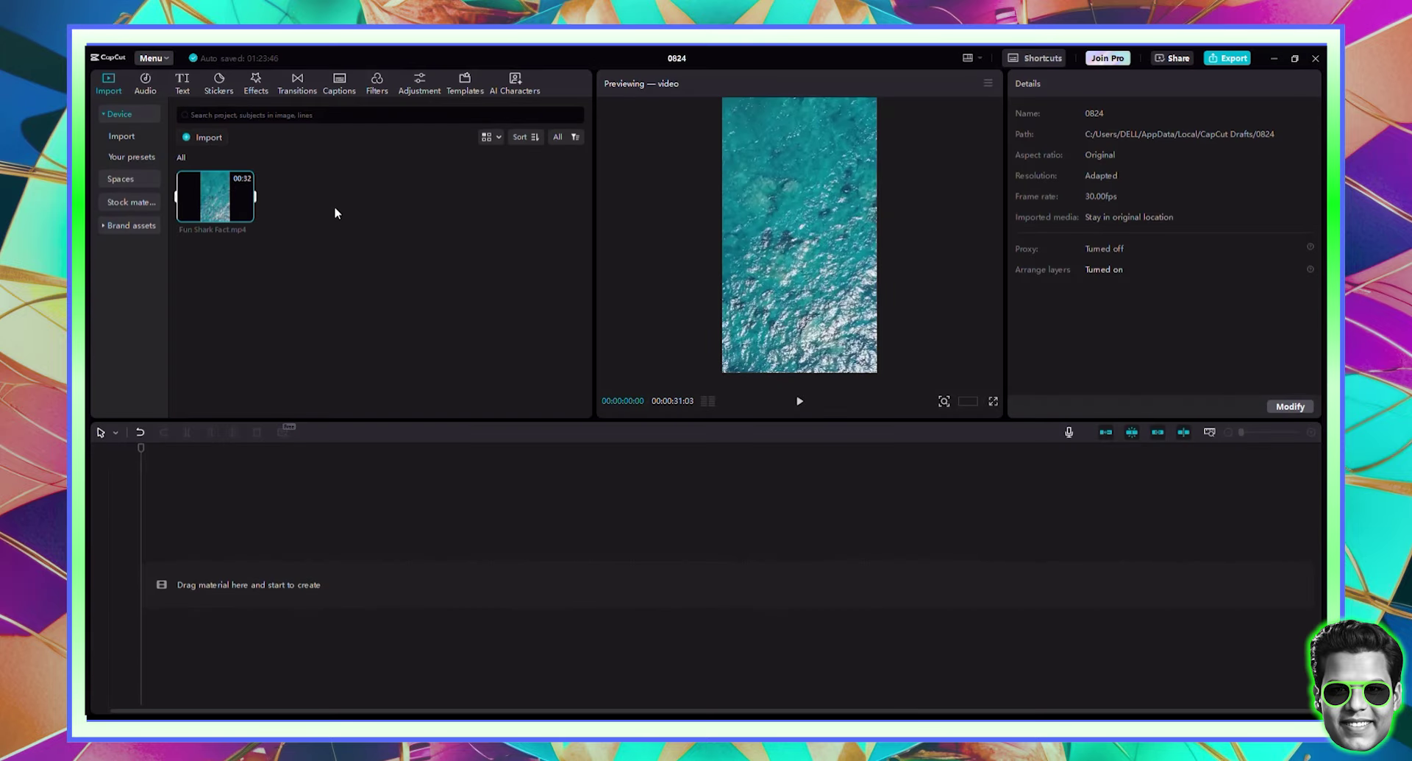
Step: Place Fun Shark Fact.mp4 at the start of the timeline and set the project's aspect ratio to 9:16
left_click_drag(211, 213, 214, 575)
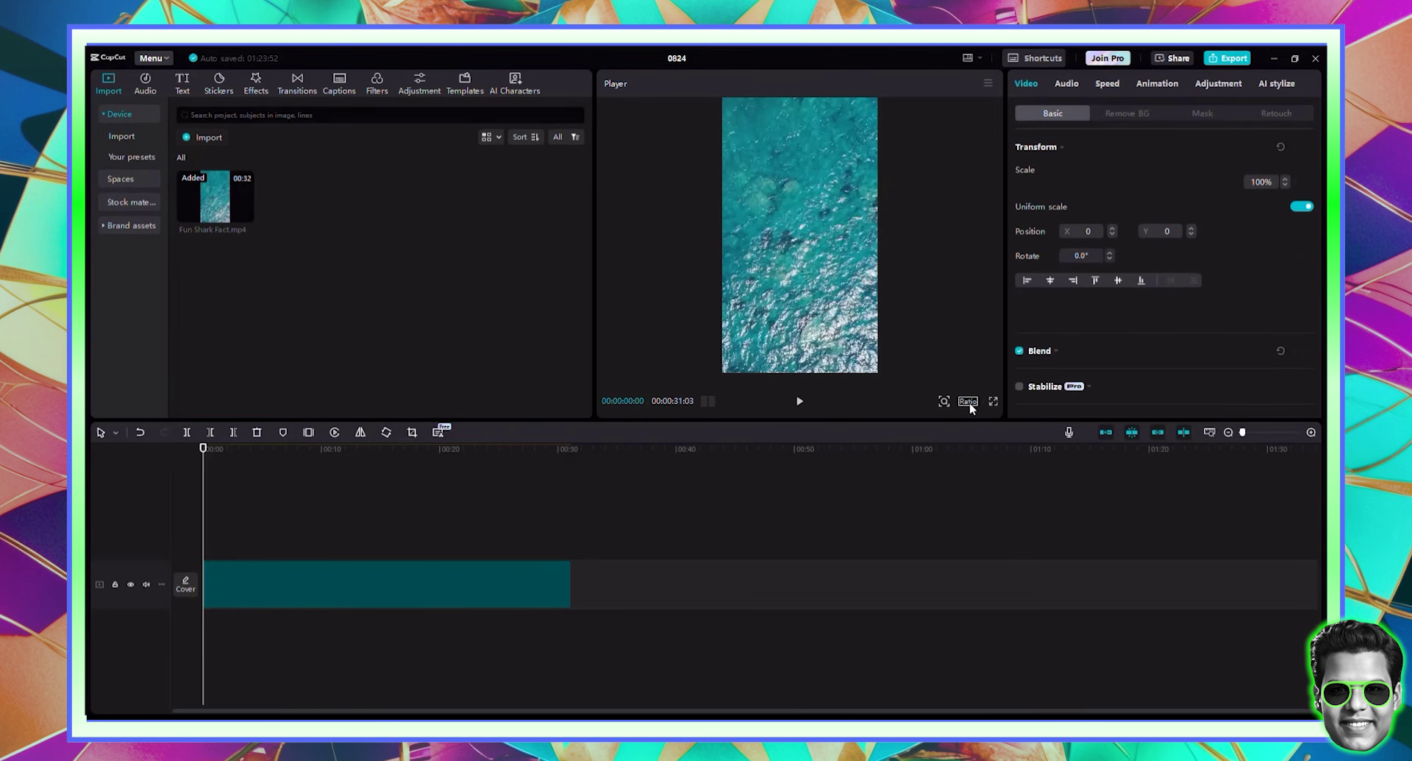
left_click(968, 402)
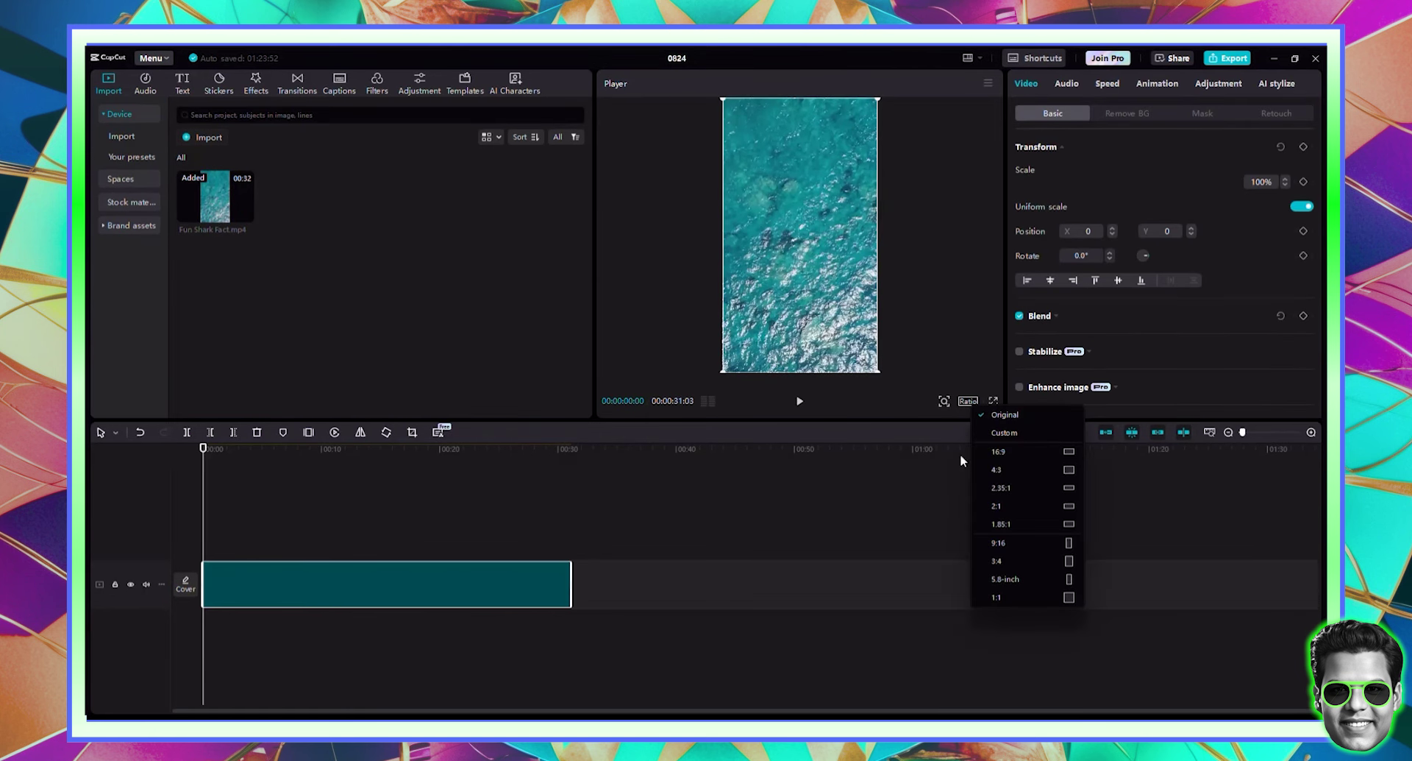
left_click(1003, 543)
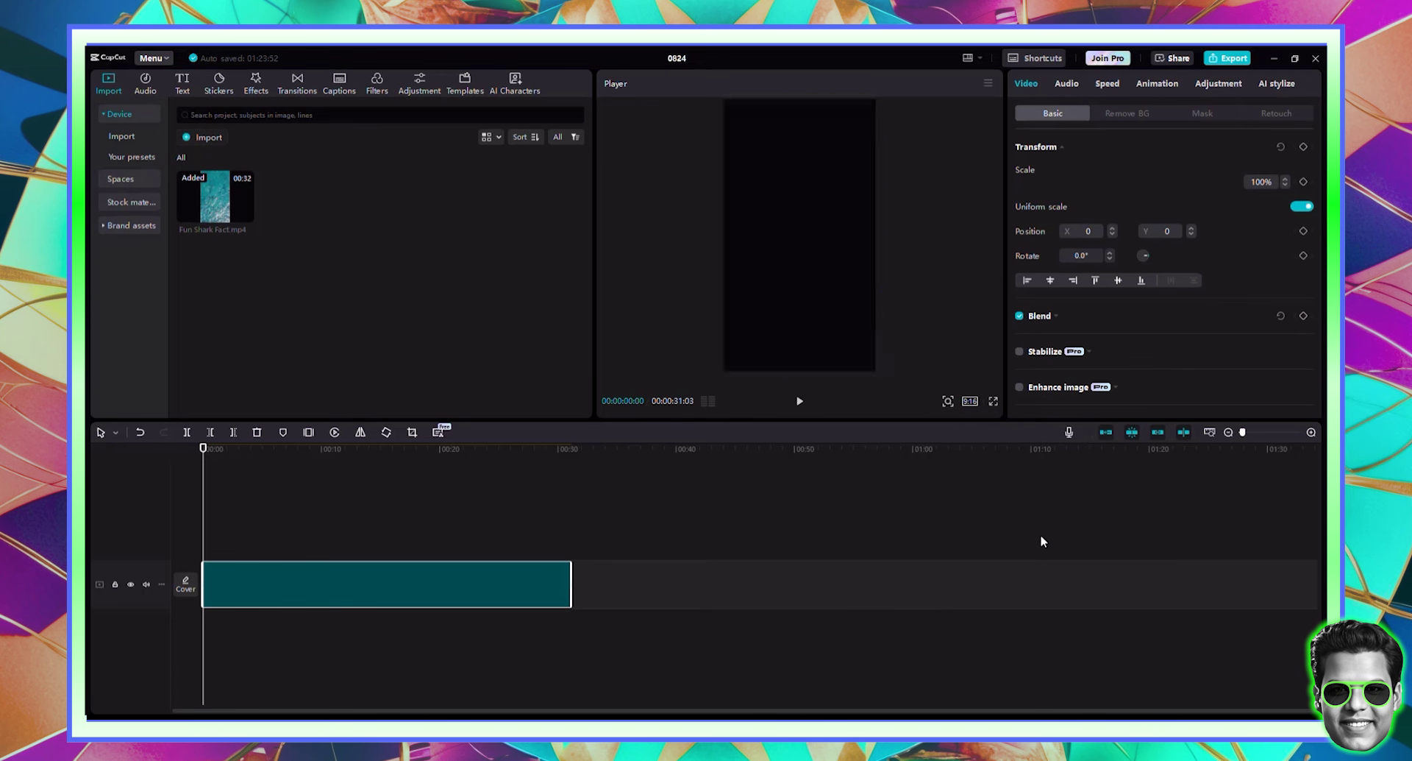
Step: Extract the video clip's audio to a separate track and raise the extracted audio's volume to 3.1 dB
right_click(320, 580)
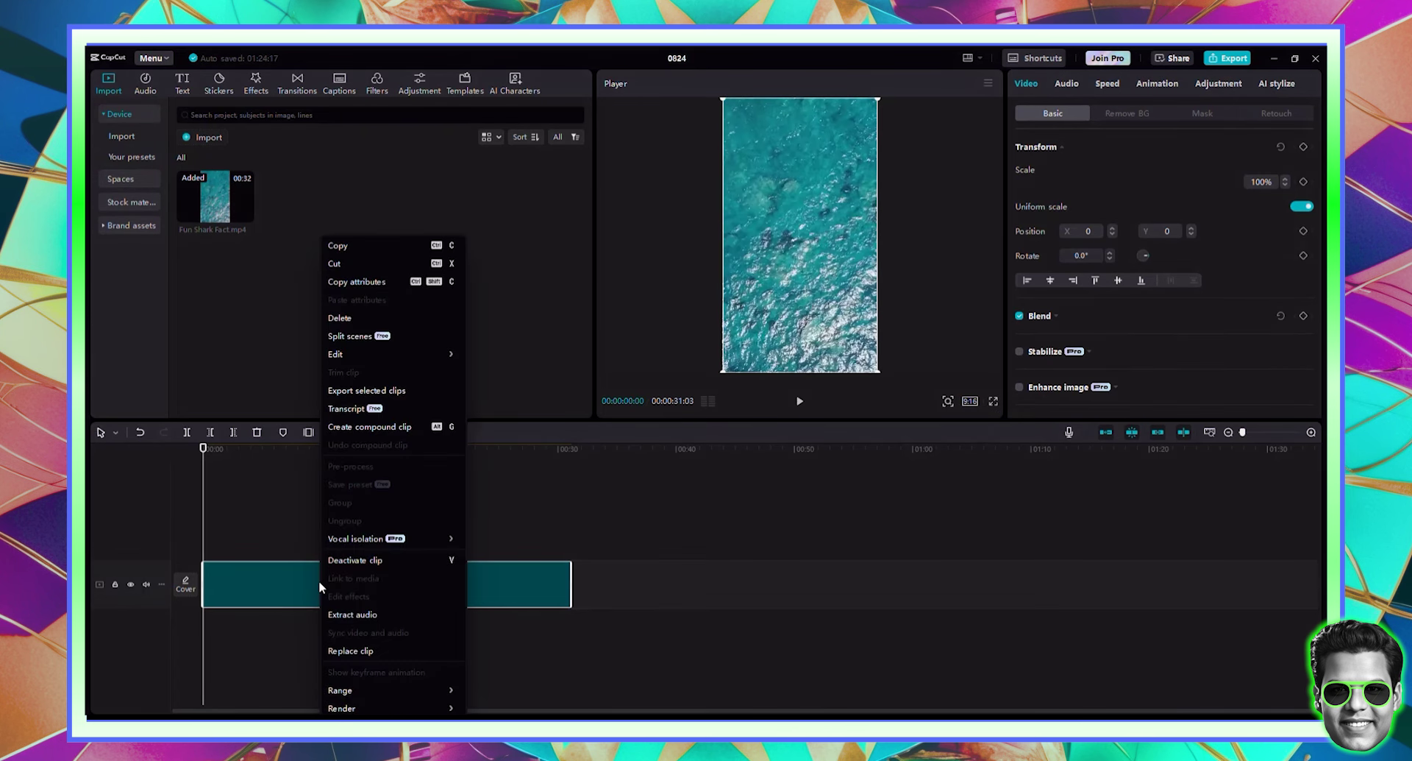
left_click(355, 615)
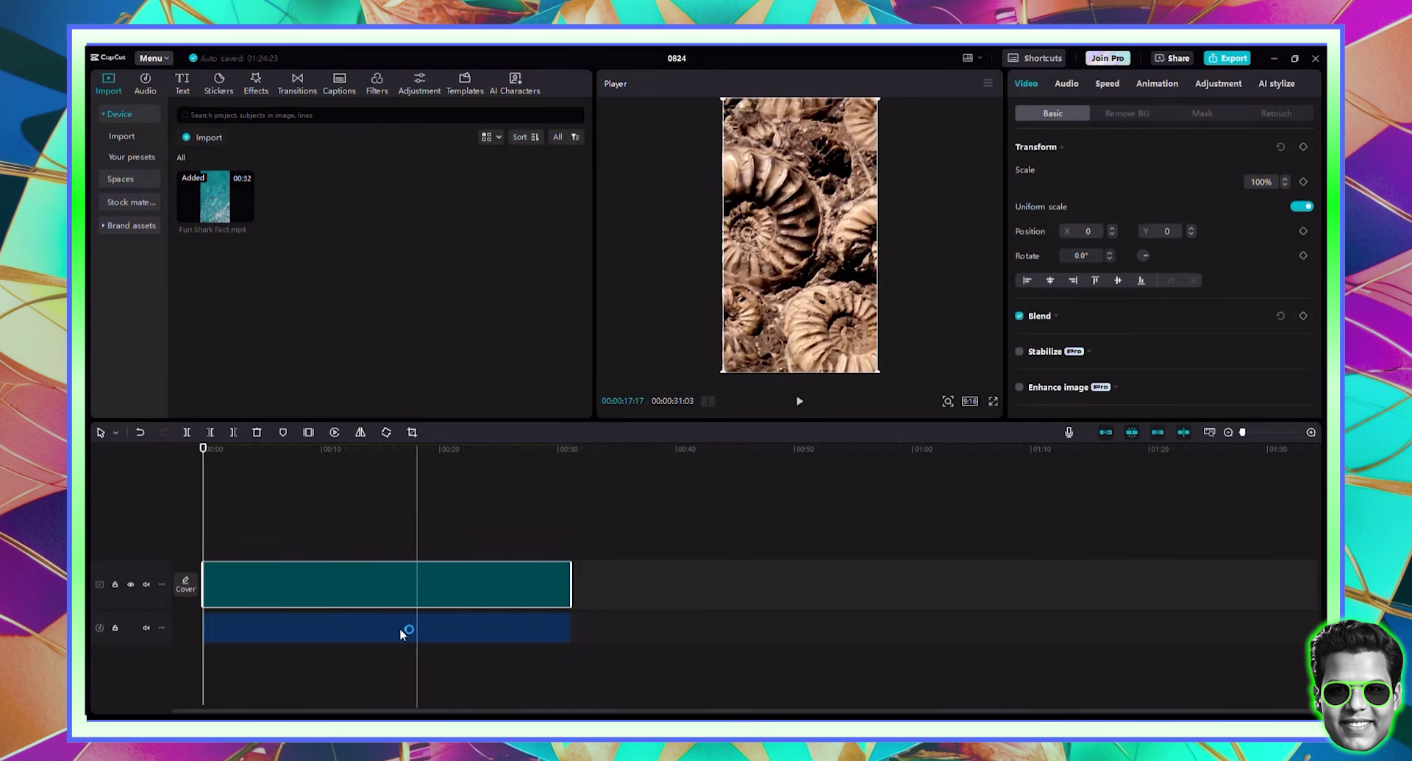
left_click(479, 637)
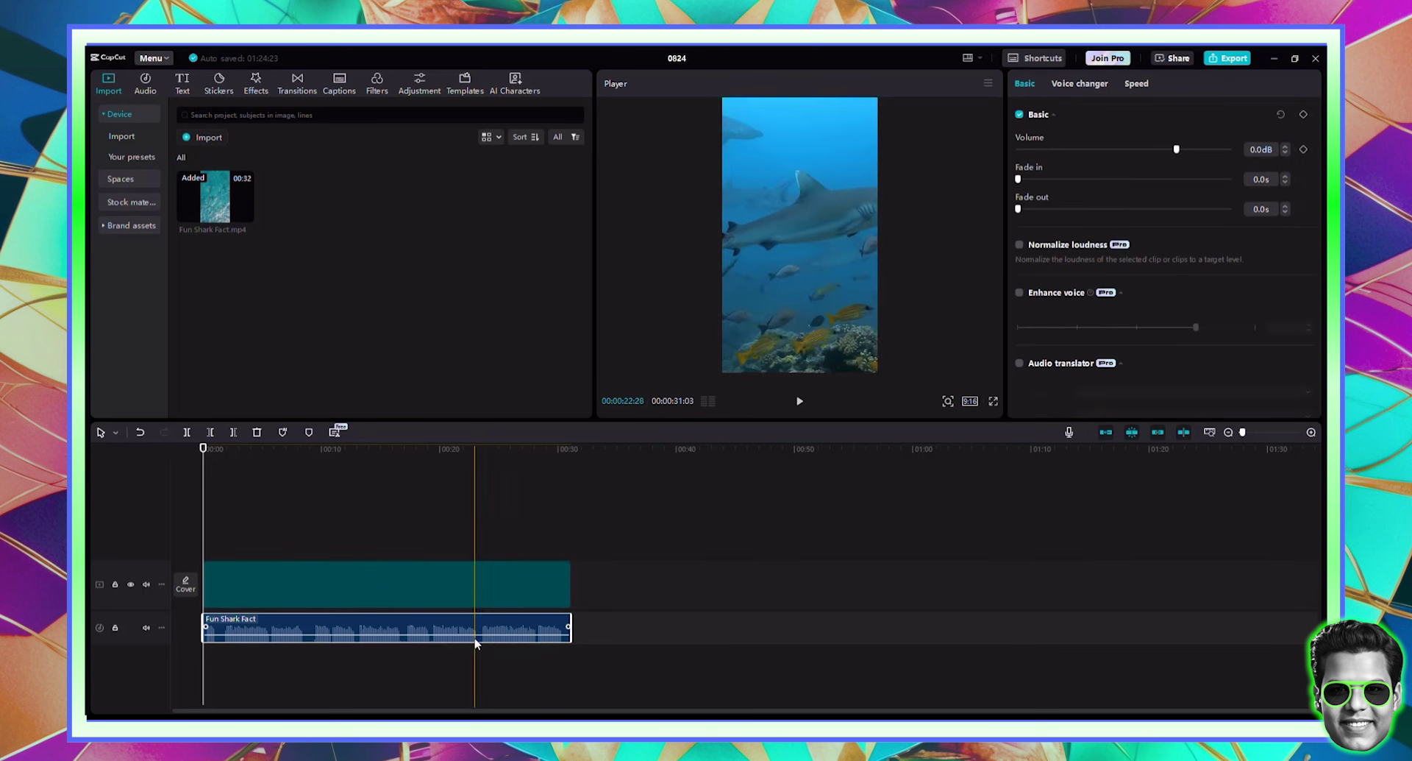
left_click_drag(472, 634, 562, 627)
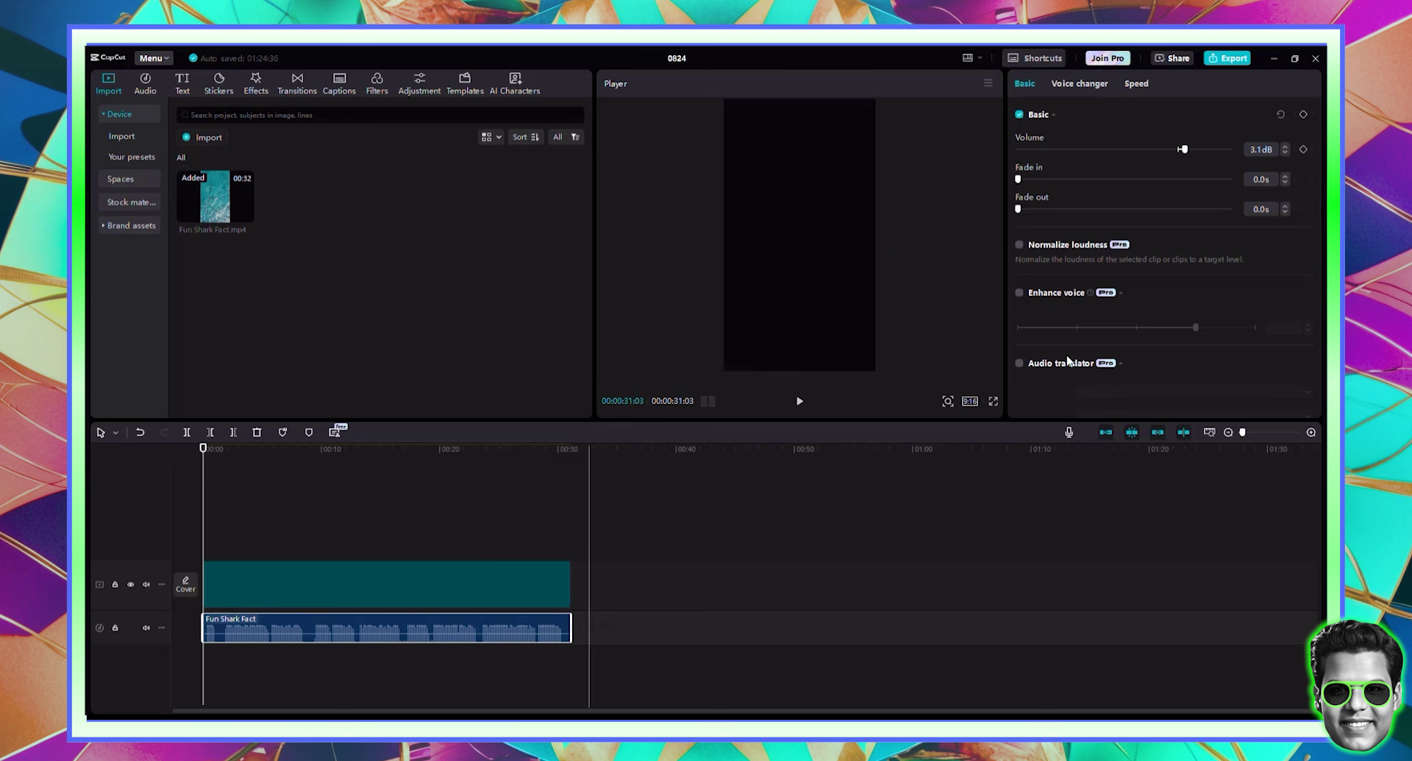
Step: Enable Enhance voice on the extracted audio with an intensity of 100
left_click(1019, 293)
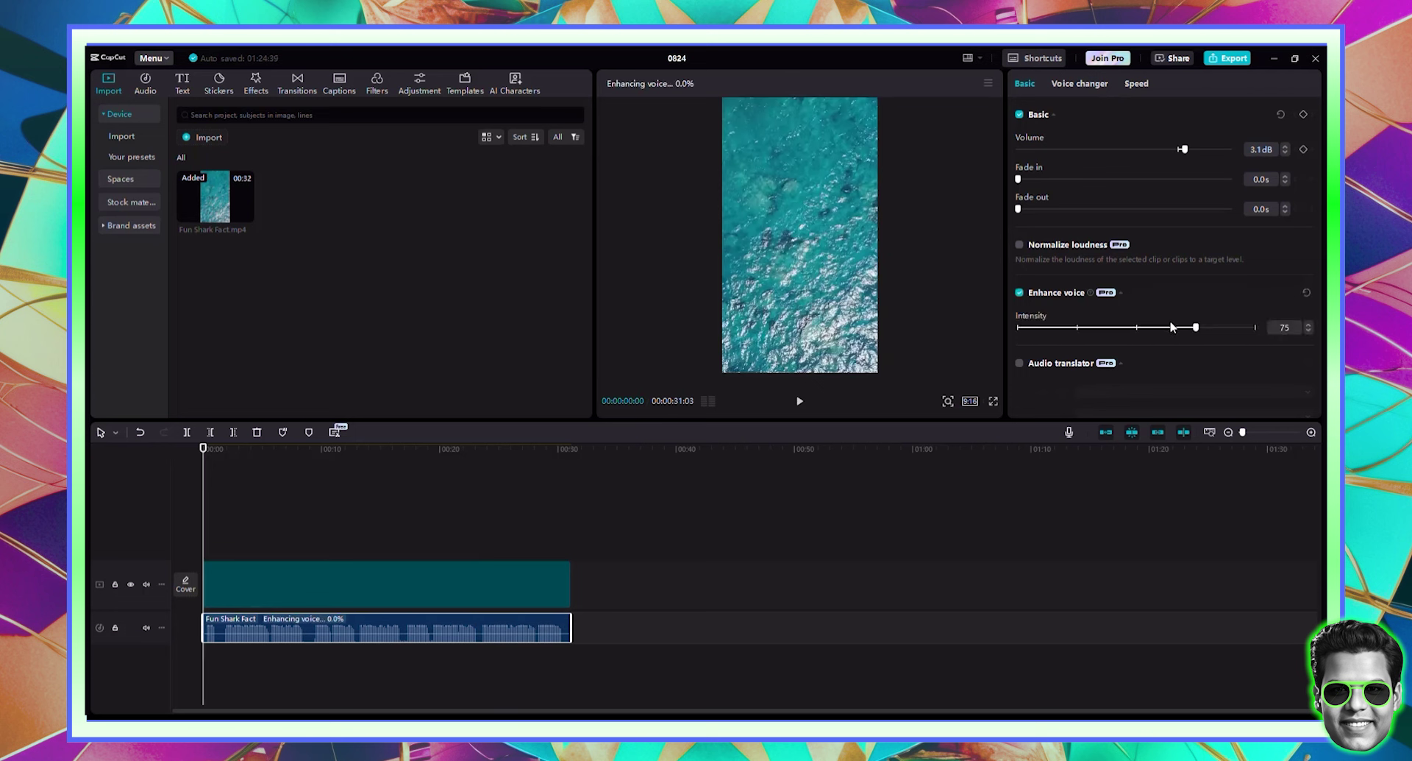
left_click_drag(1201, 323, 1258, 327)
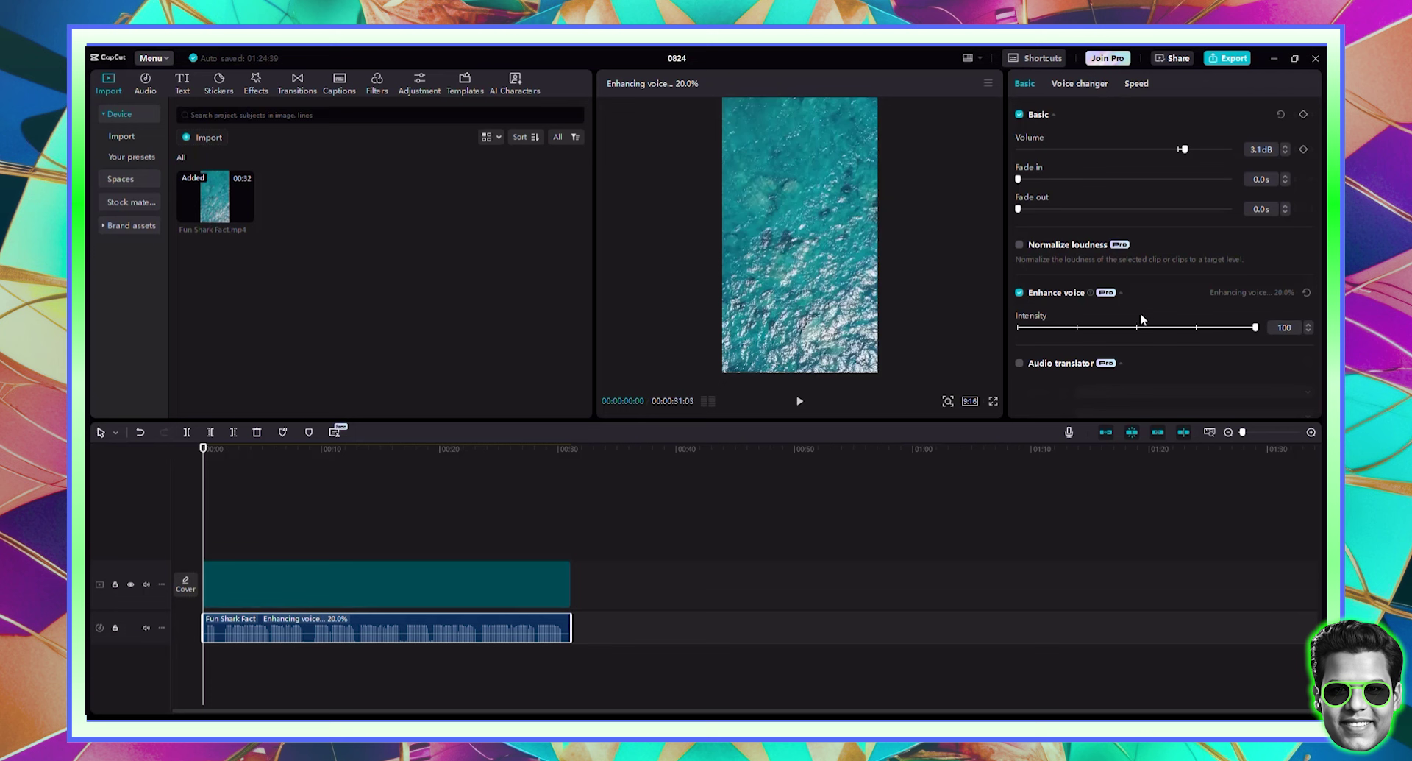
scroll(1139, 312, "down", 5)
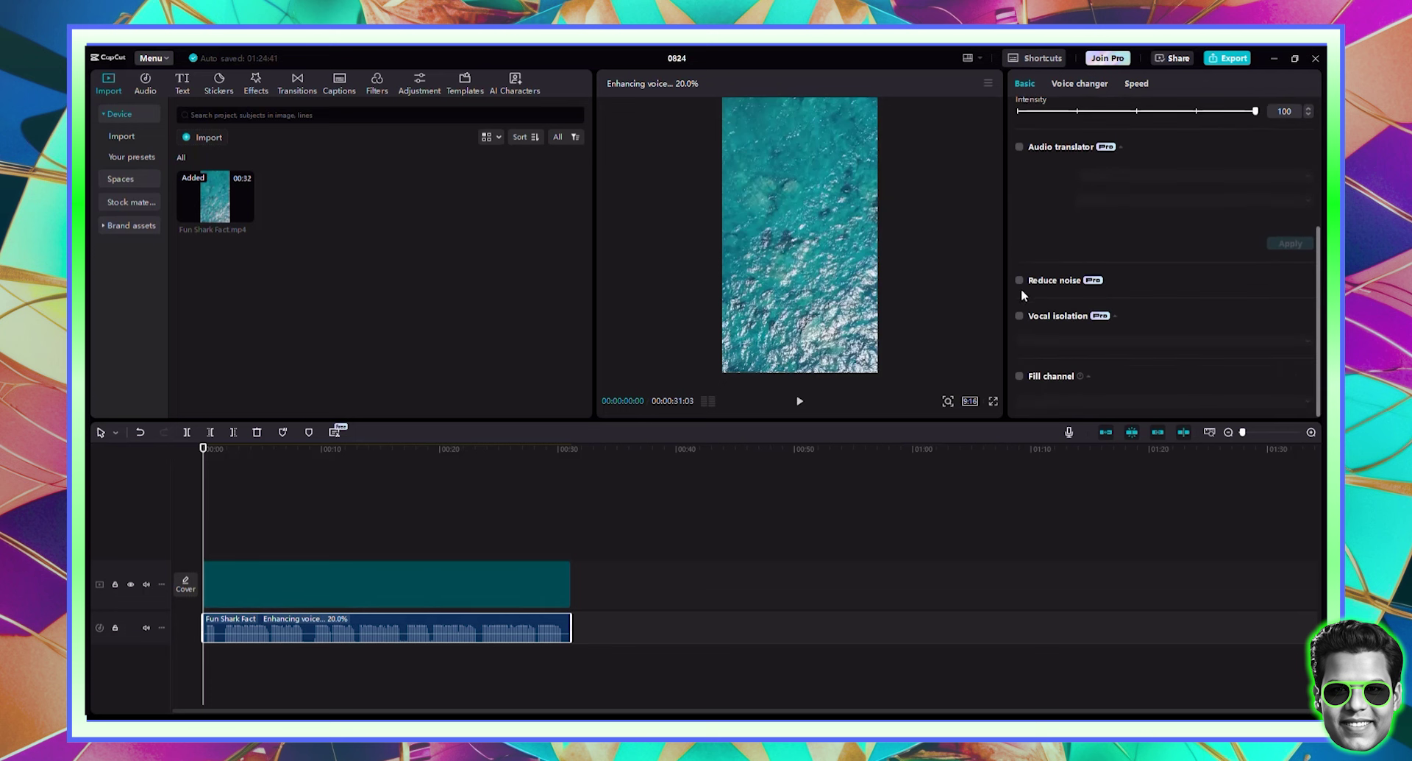
scroll(1078, 309, "up", 1)
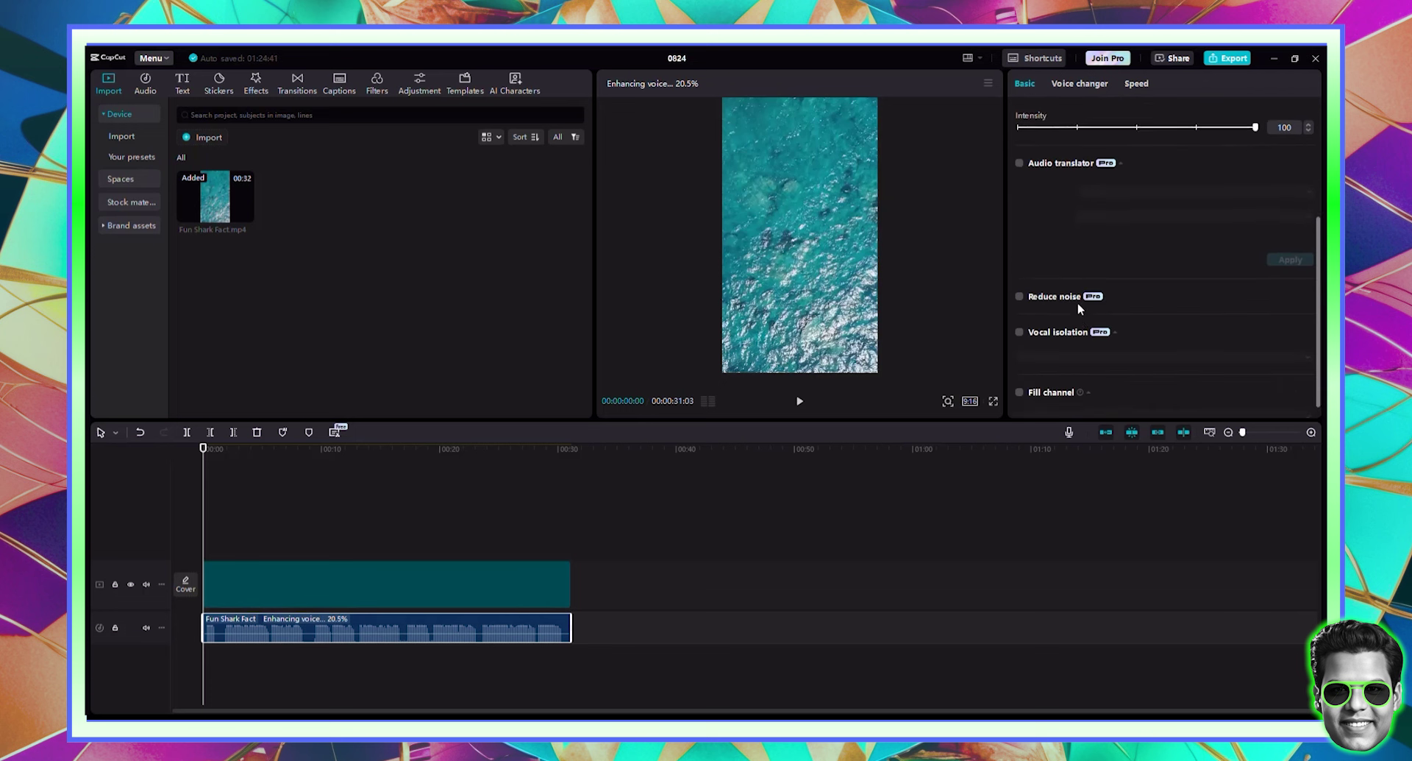
scroll(1078, 309, "up", 4)
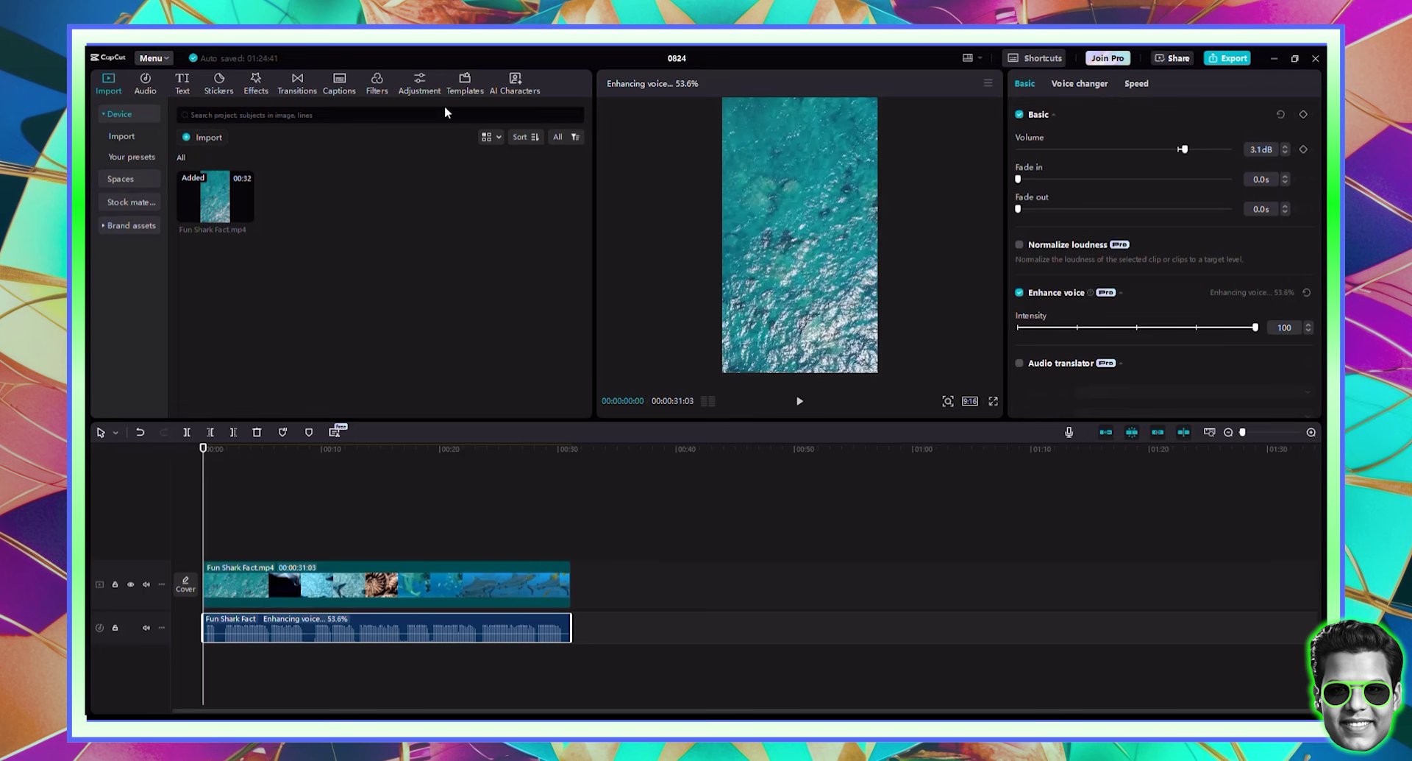
Step: Add a custom adjustment layer above the video clip and extend it over the clip's full length
left_click(419, 83)
left_click_drag(194, 150, 238, 552)
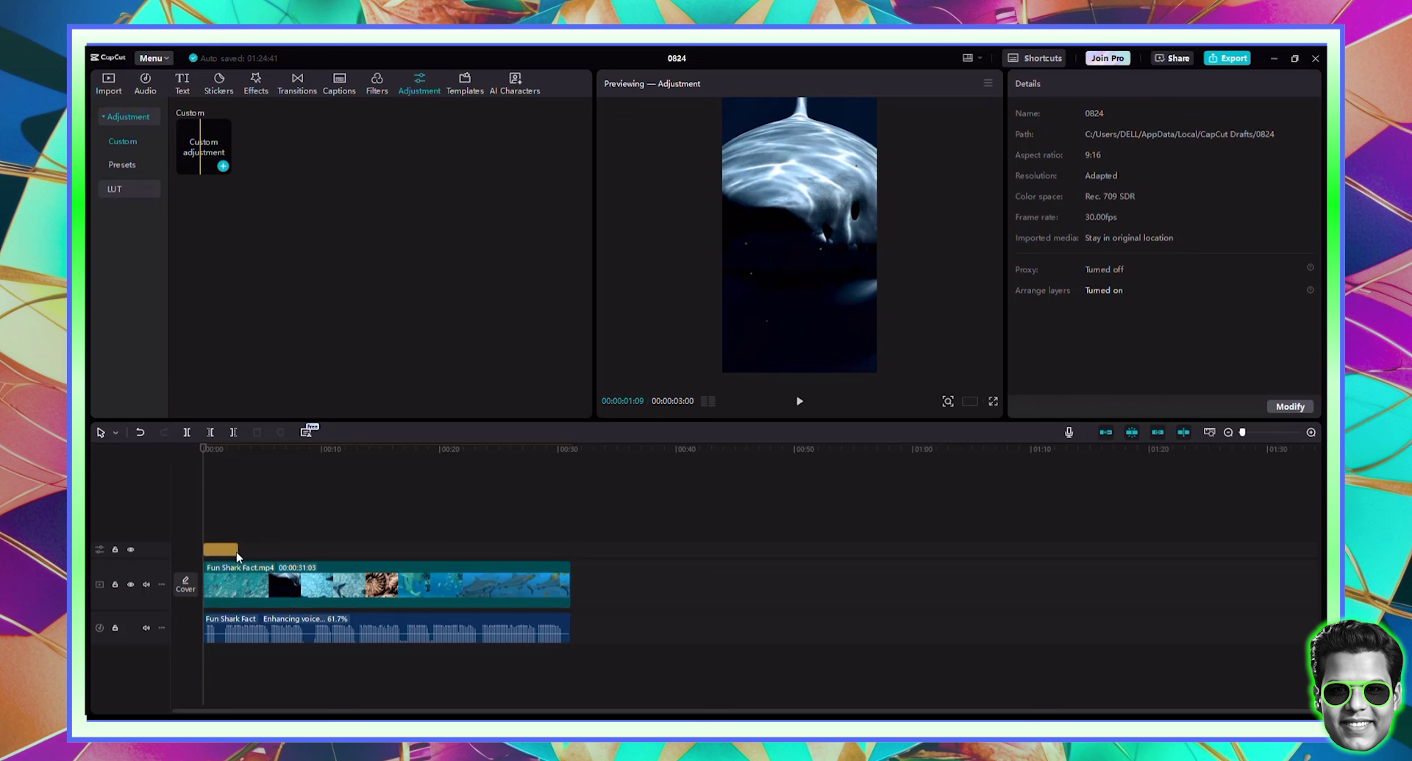
left_click(237, 550)
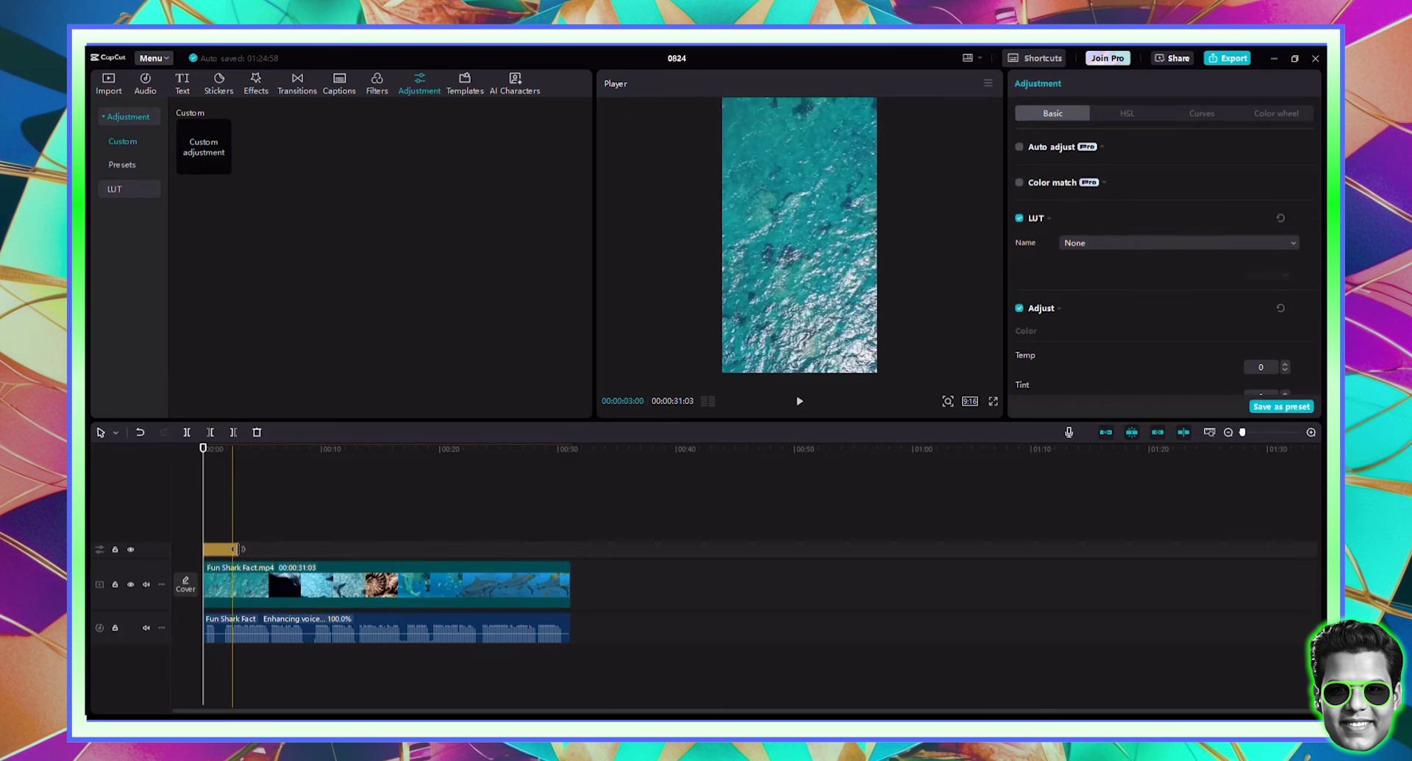
left_click_drag(236, 548, 570, 576)
Step: Set the adjustment layer's Temp to 7, Tint to 5, Saturation to 6, Exposure to 6 and Contrast to 5
scroll(1111, 287, "down", 2)
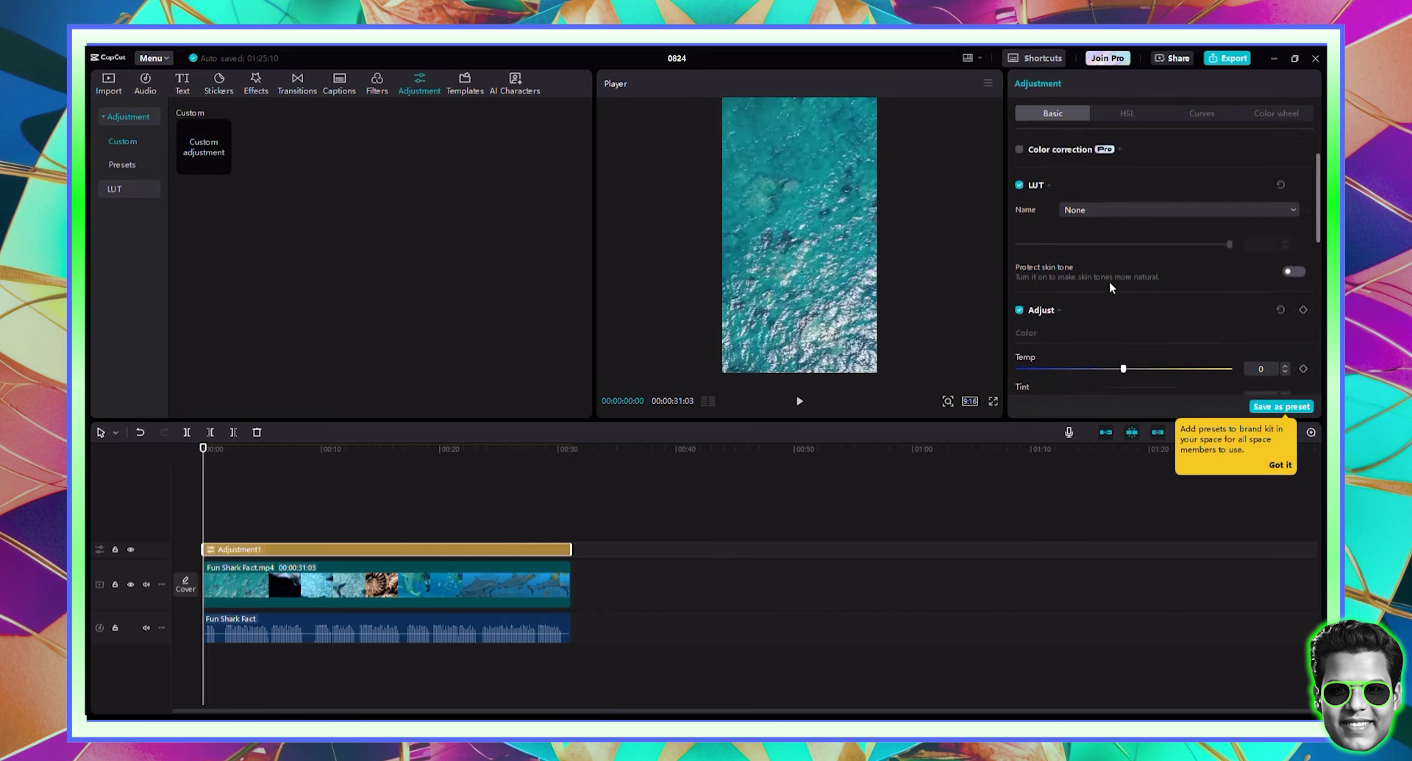
scroll(1111, 287, "down", 5)
scroll(1142, 213, "up", 3)
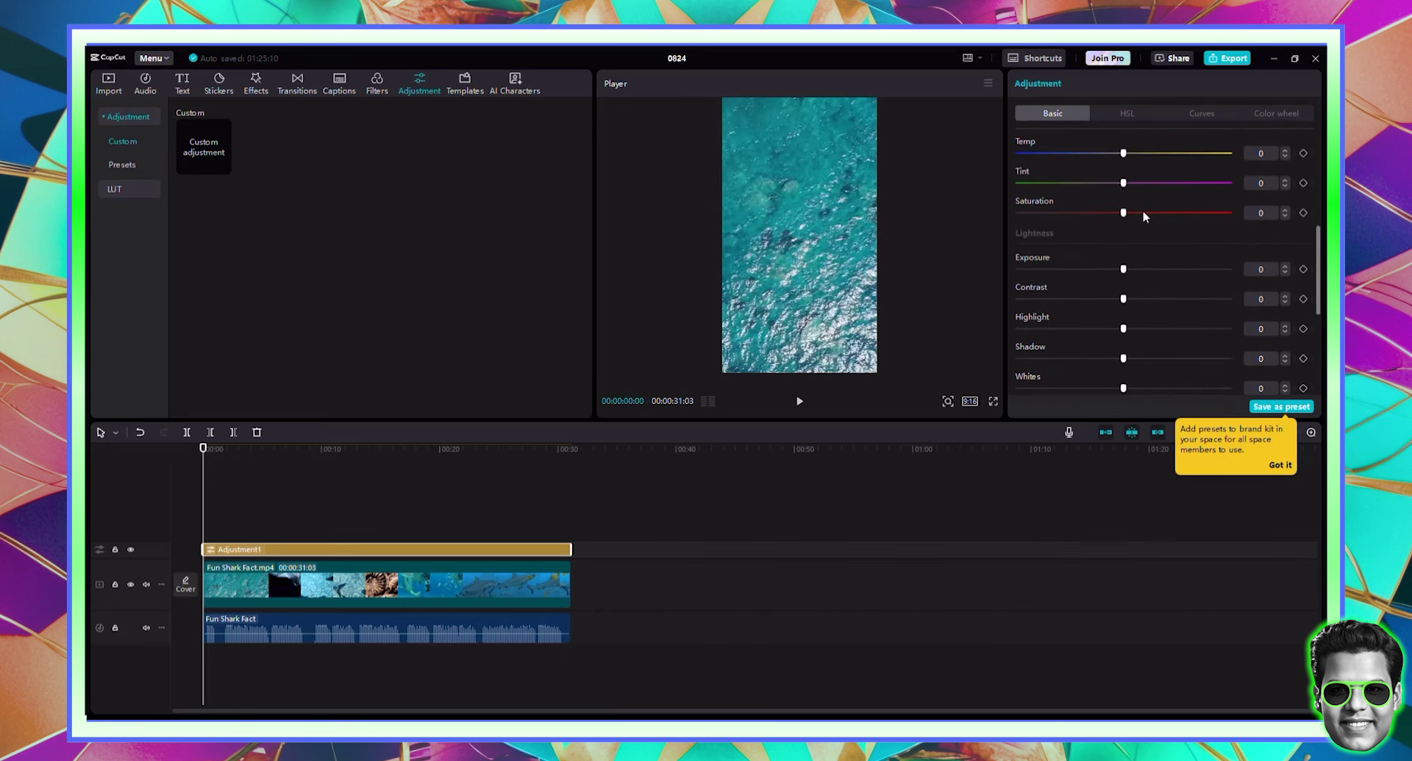
scroll(1138, 187, "up", 2)
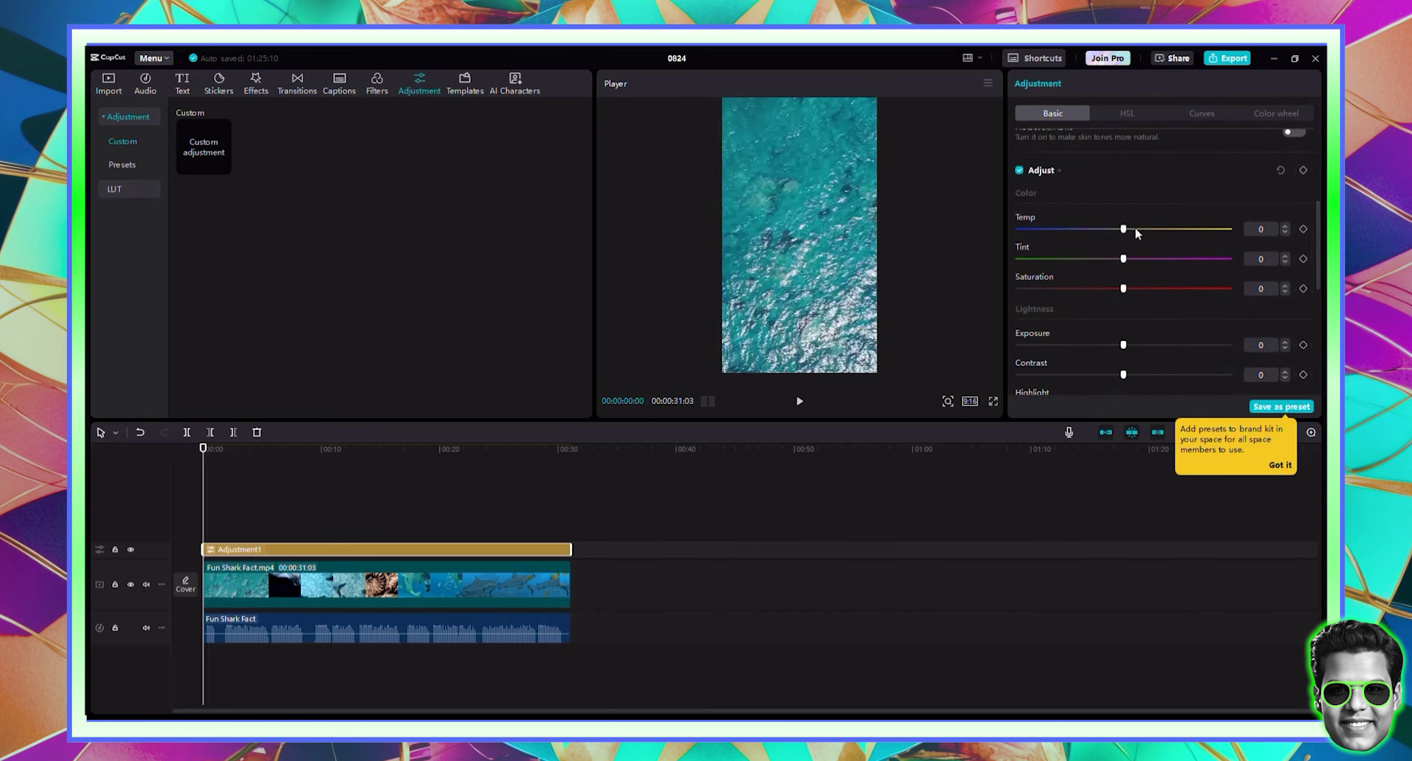
left_click(1136, 228)
left_click(1135, 344)
left_click(1134, 374)
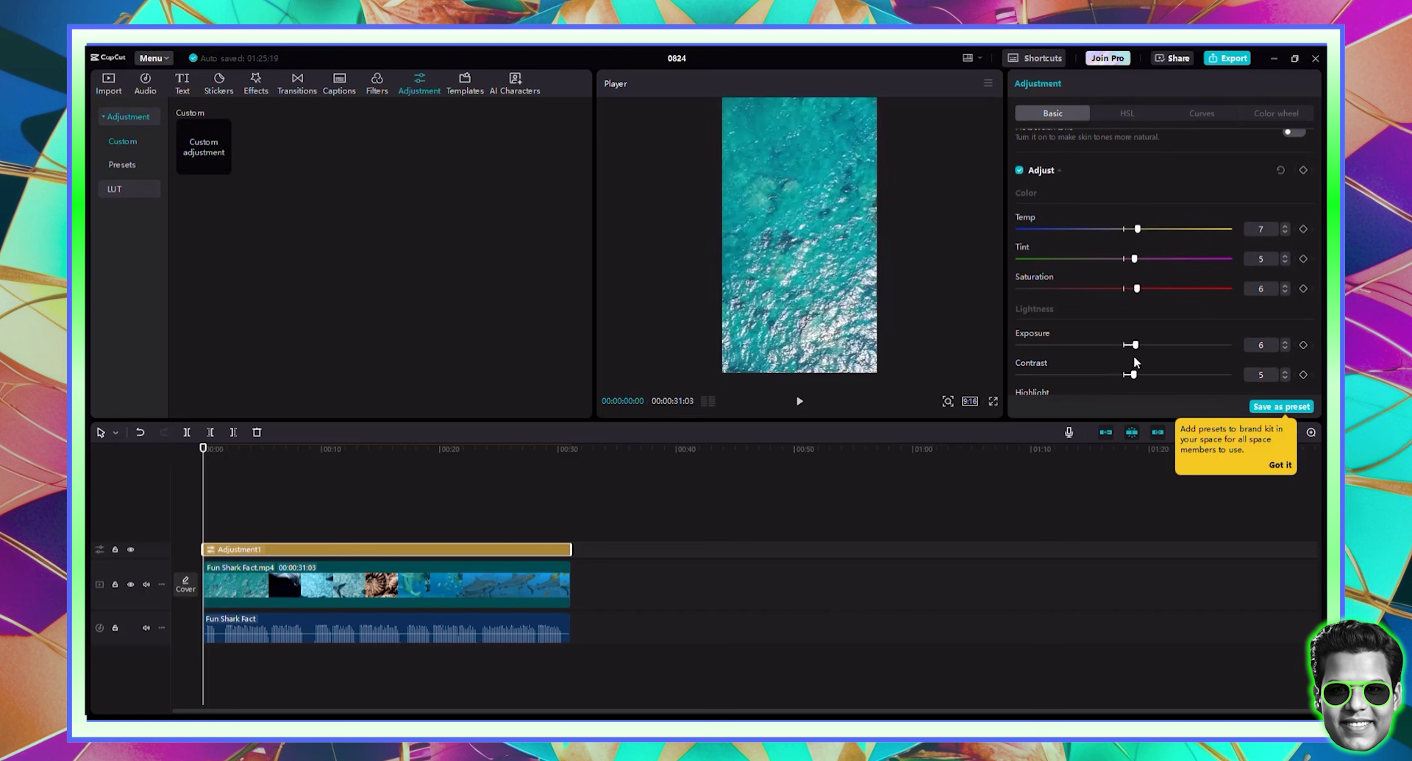
Step: Set the adjustment layer's Highlight to 6, Shadow to 5, Whites to 4, Blacks to 6 and Brilliance to 7
scroll(1133, 355, "down", 1)
scroll(1136, 352, "down", 2)
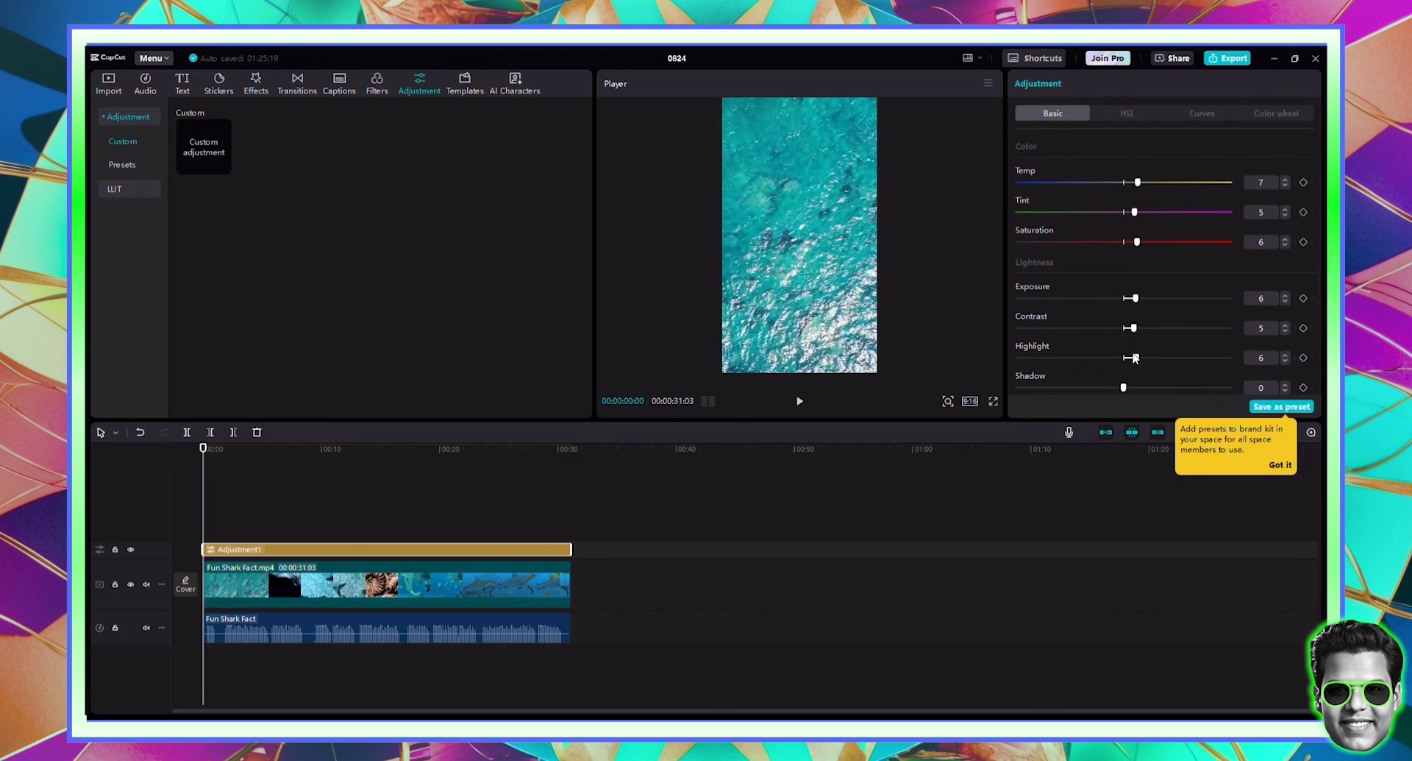
left_click(1137, 313)
left_click(1133, 342)
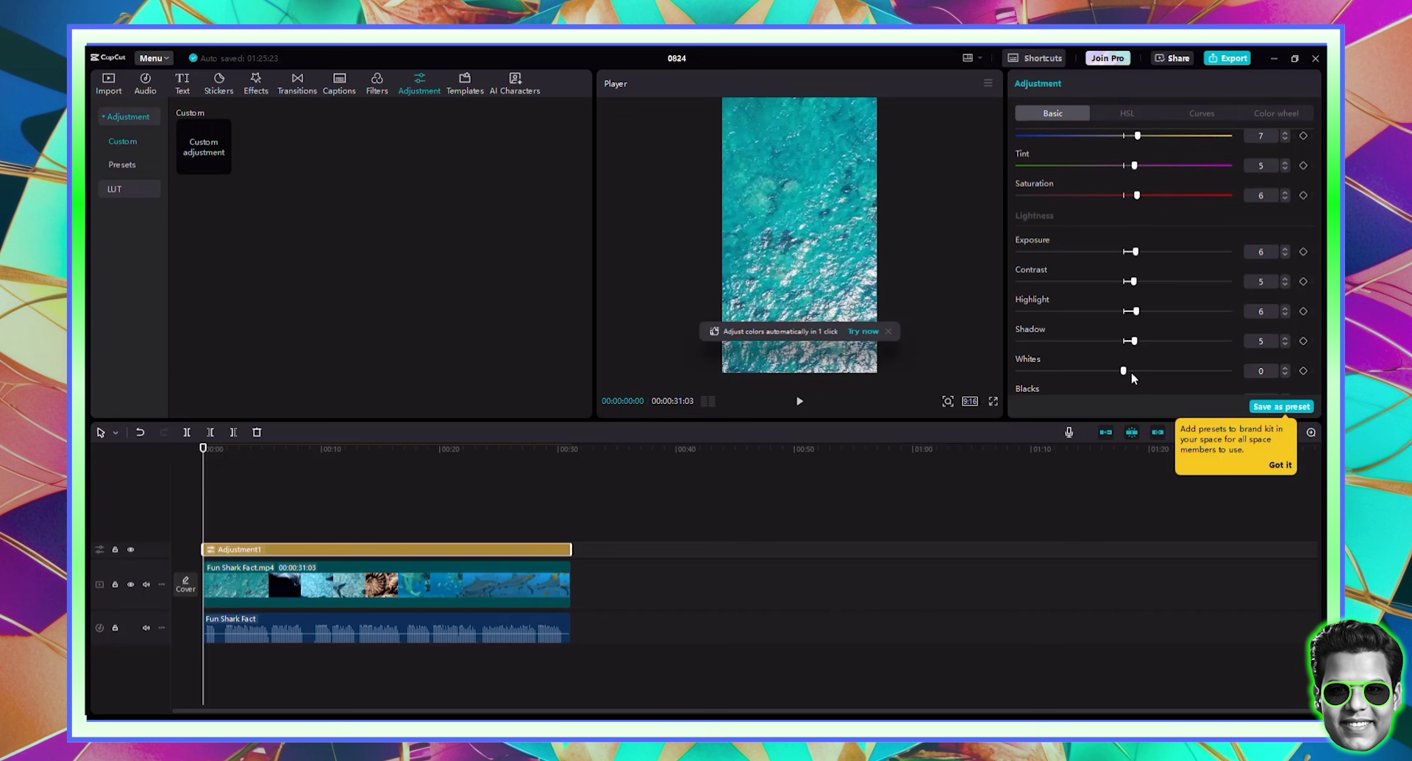
left_click(1131, 371)
scroll(1132, 364, "down", 2)
left_click(1132, 355)
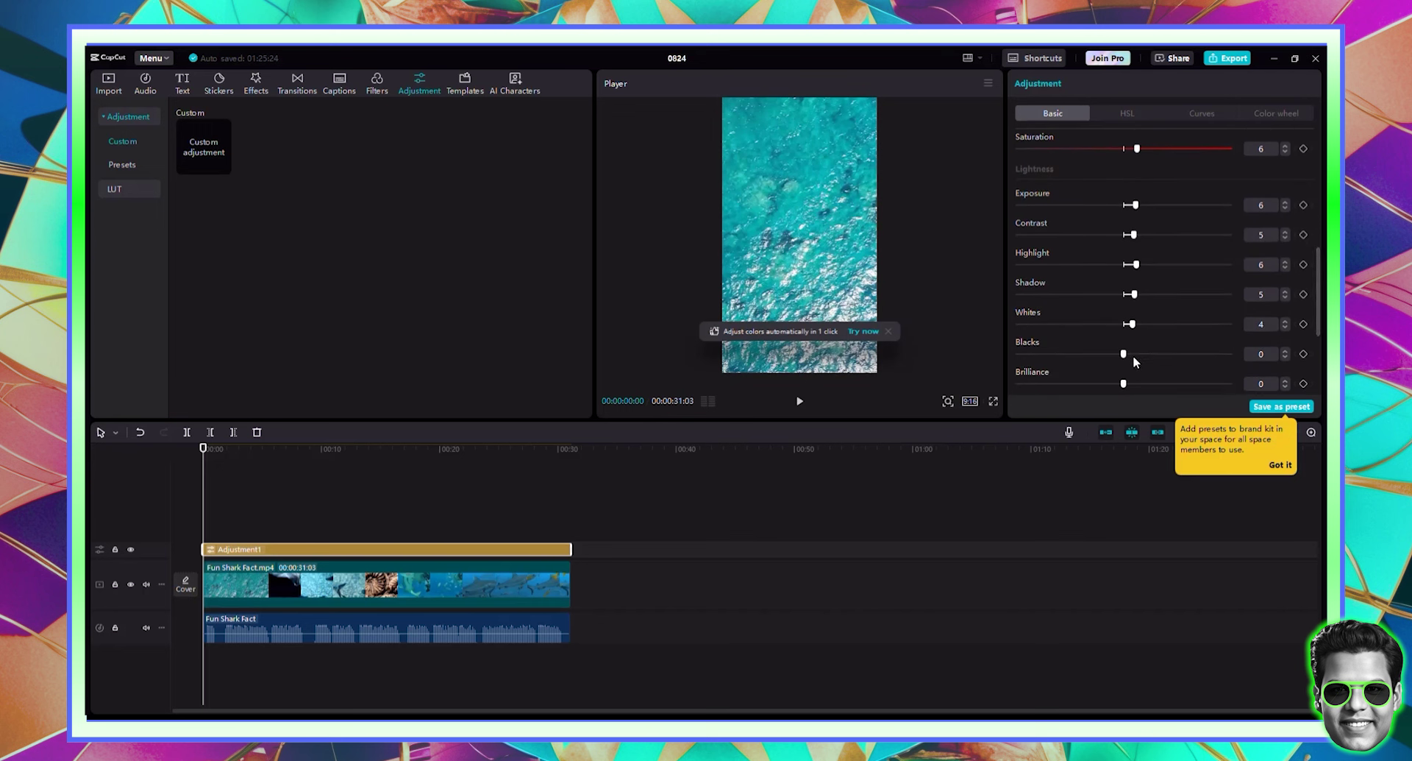
left_click(1136, 383)
scroll(1131, 366, "down", 4)
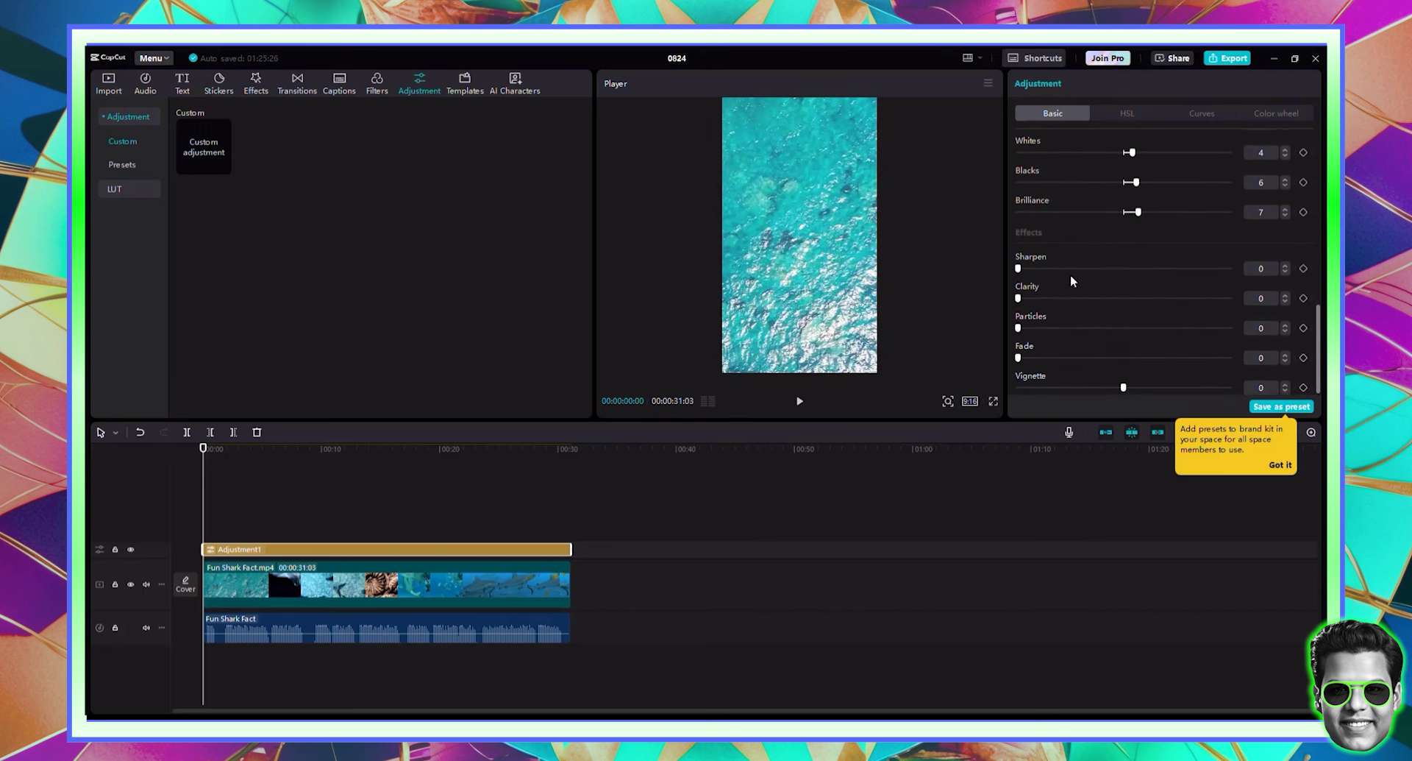
Step: Set the adjustment layer's Sharpen to 38, Clarity to 40 and Vignette to 20
left_click(1079, 268)
left_click(1065, 298)
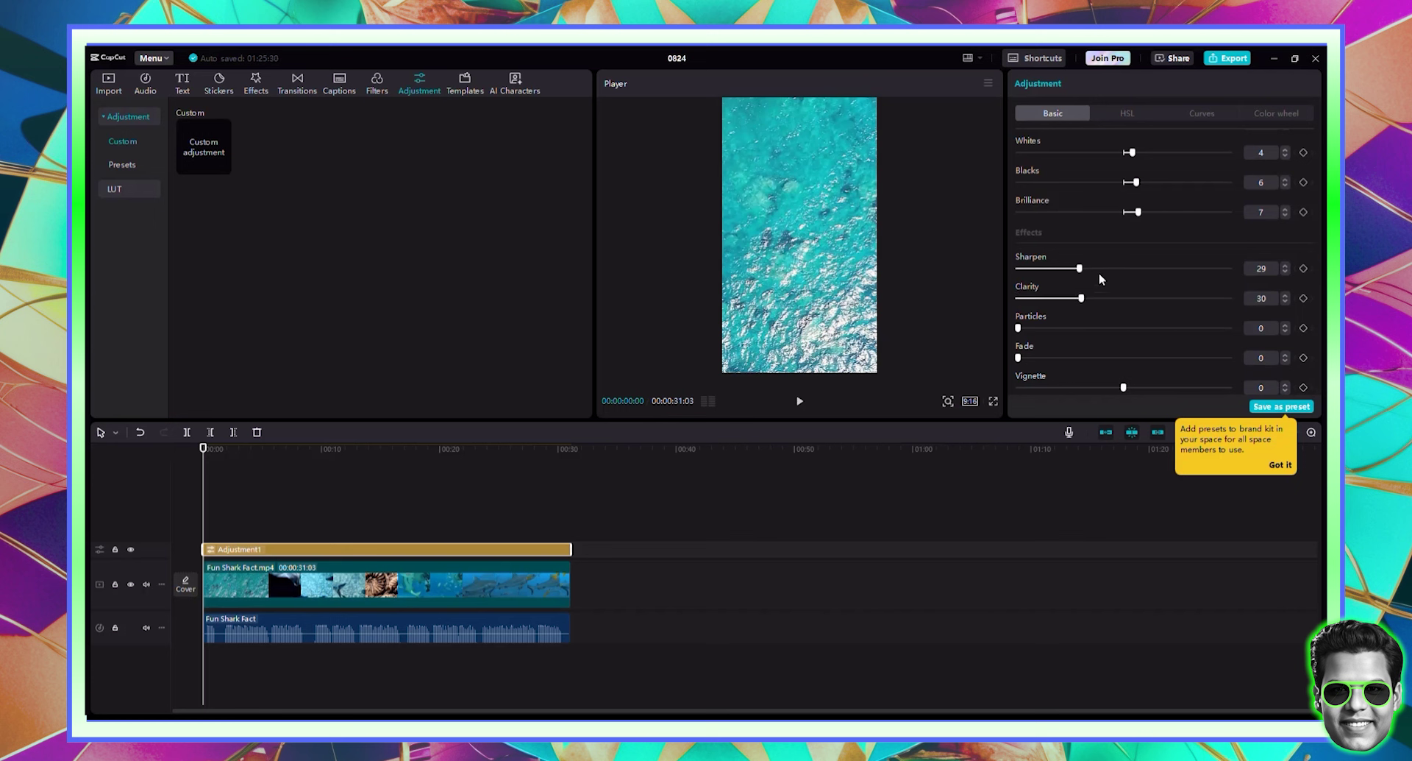
left_click_drag(1147, 389, 1166, 390)
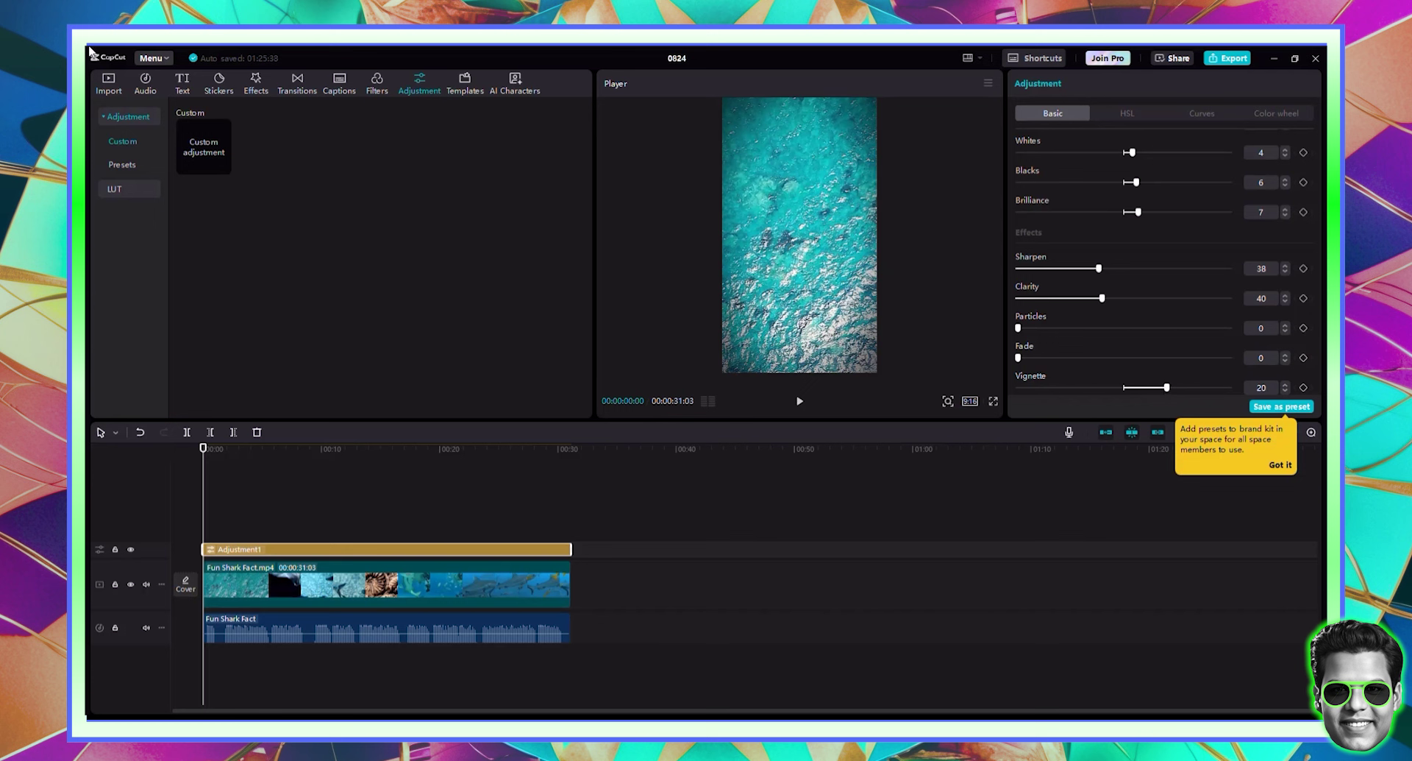
Step: Generate automatic captions for the video with English as the spoken language
left_click(335, 82)
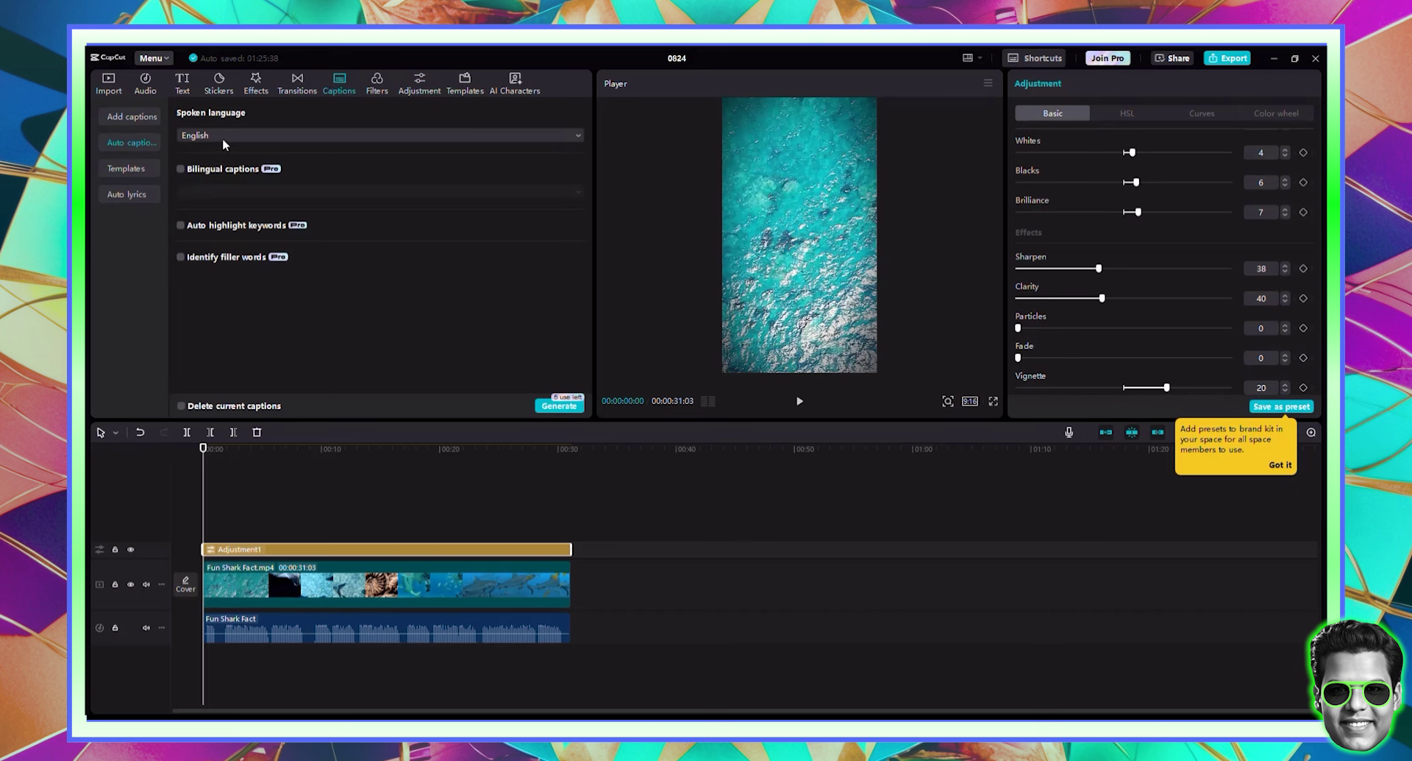
left_click(559, 405)
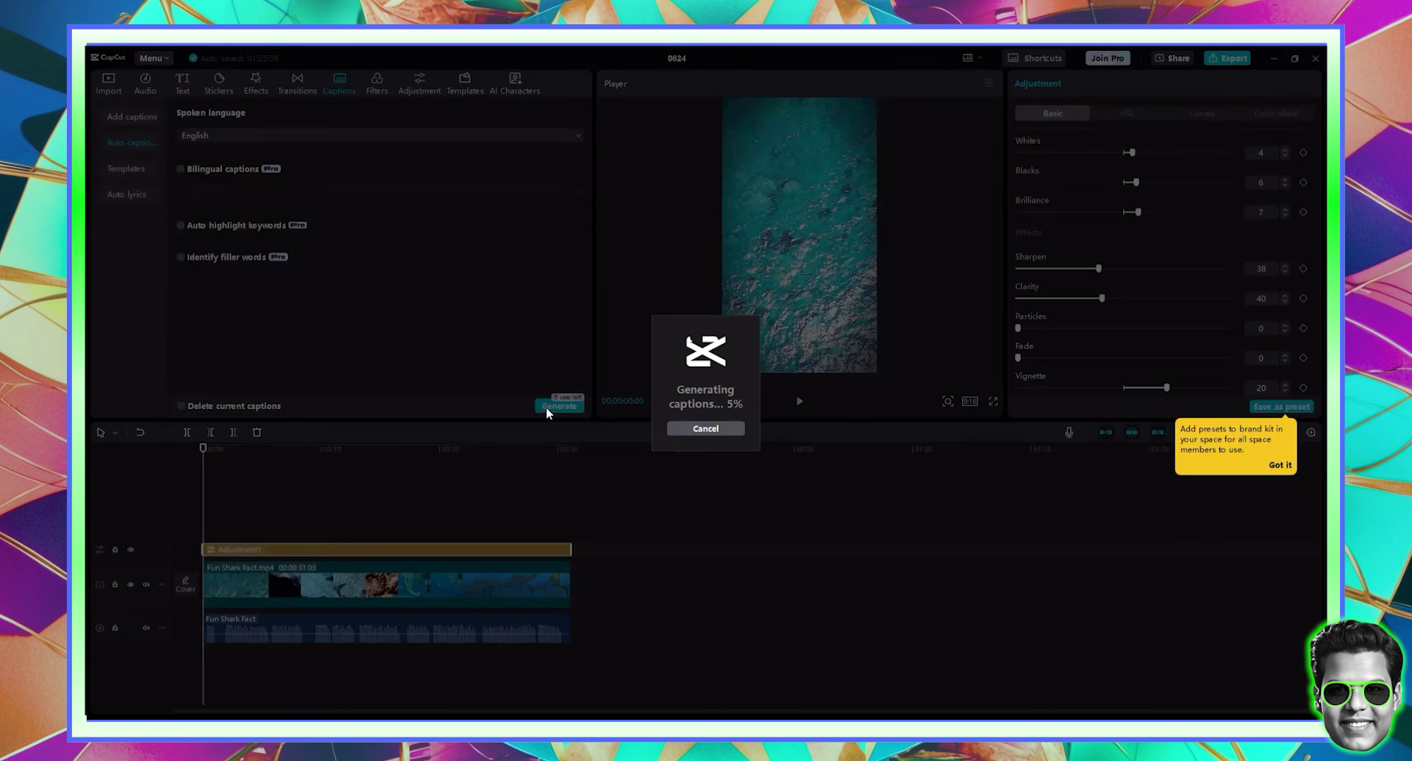
left_click(699, 427)
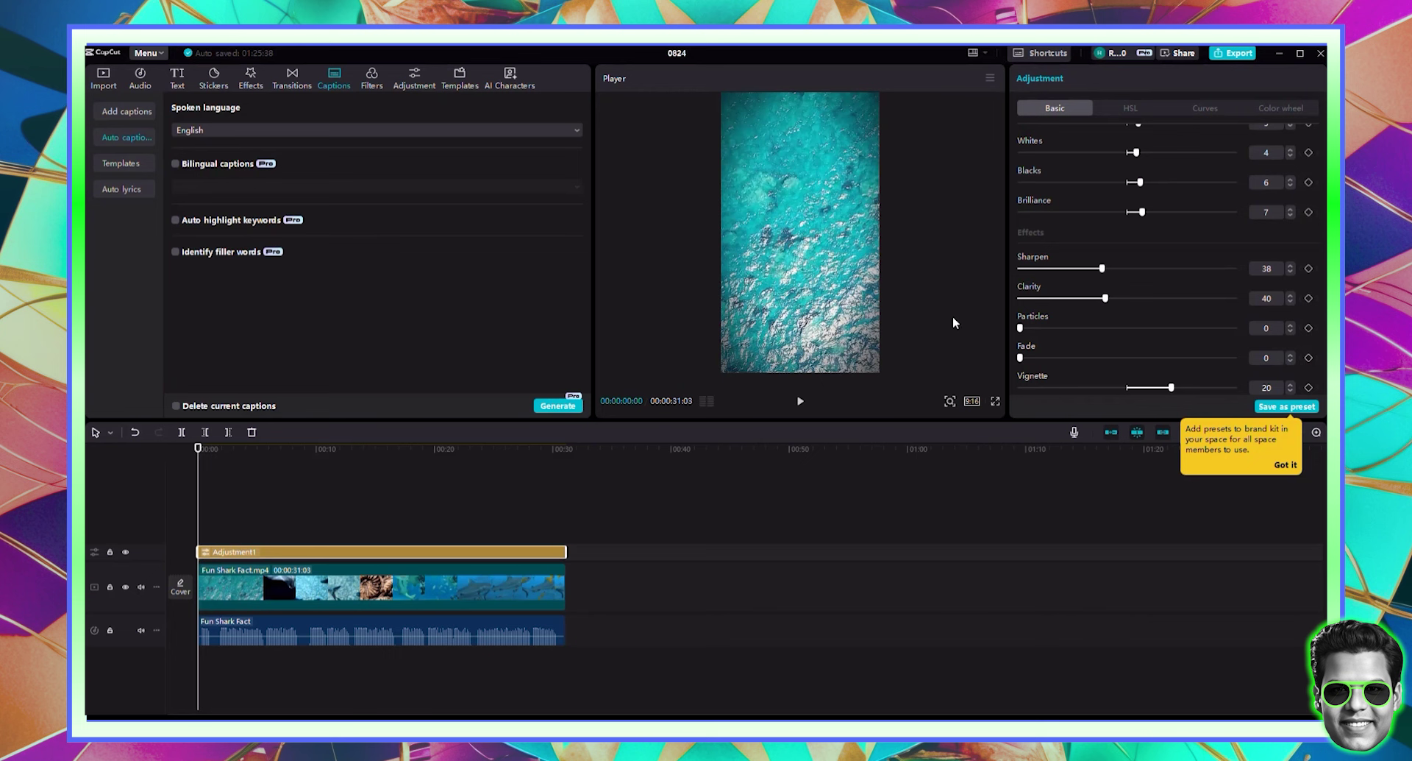
left_click(570, 407)
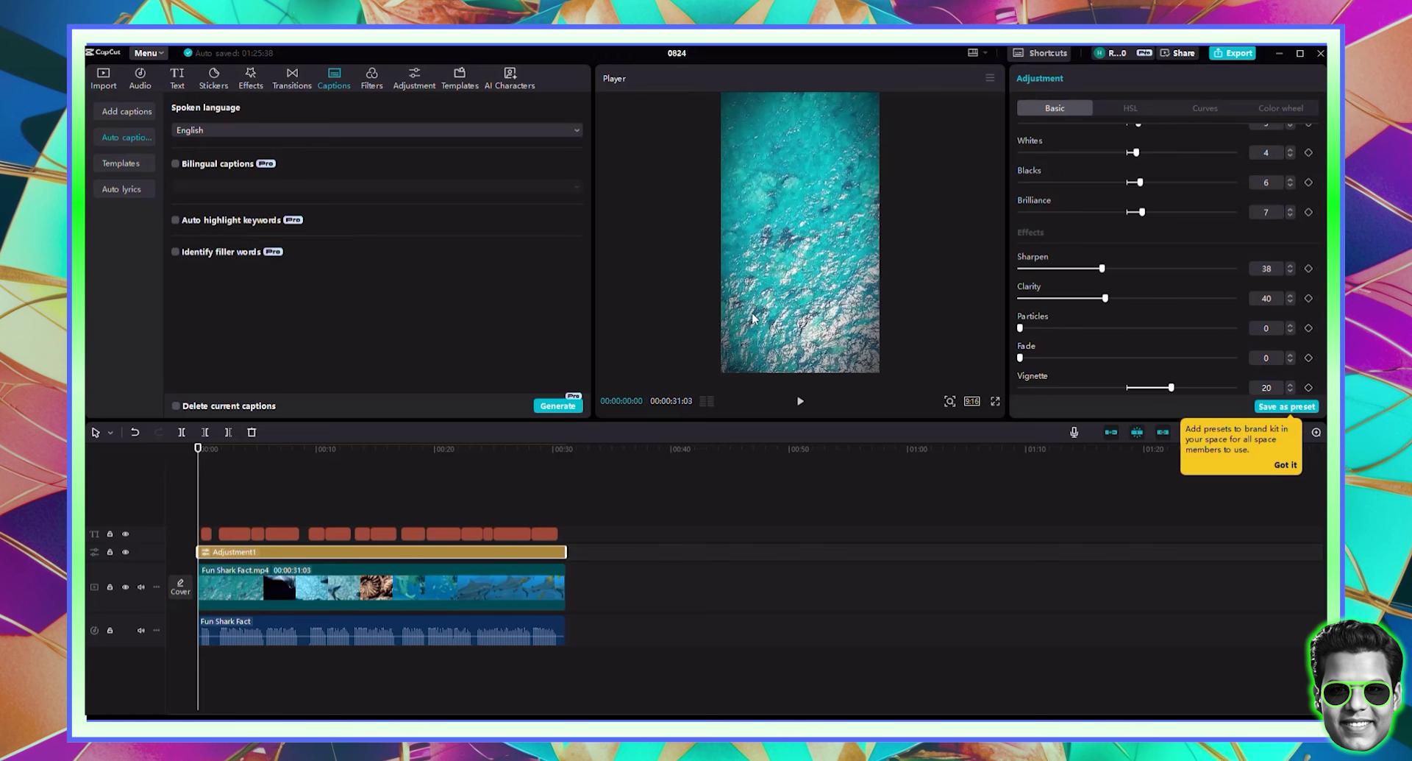
Step: Apply the white and green "TURN YOUR TEXT INTO" Pro text template to all captions
left_click(753, 318)
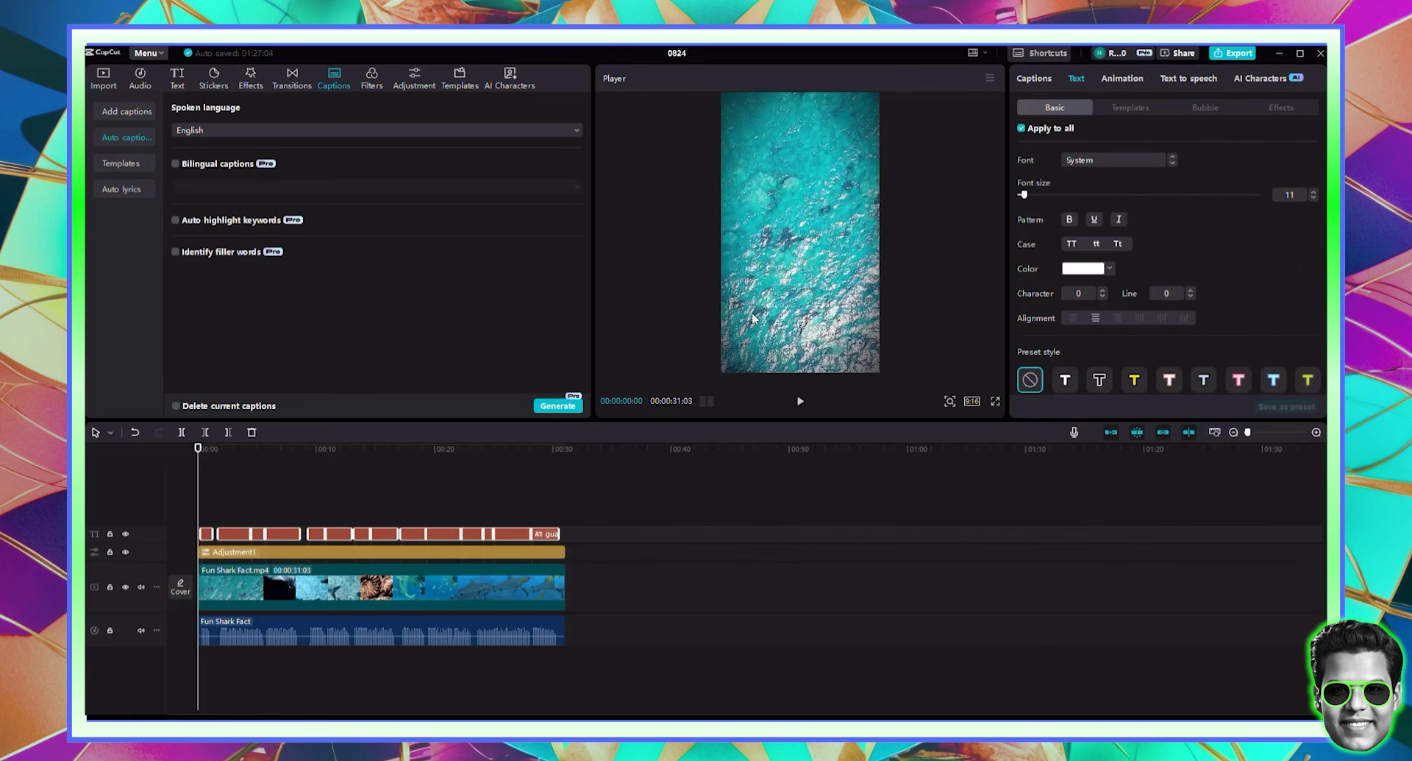
left_click(1134, 111)
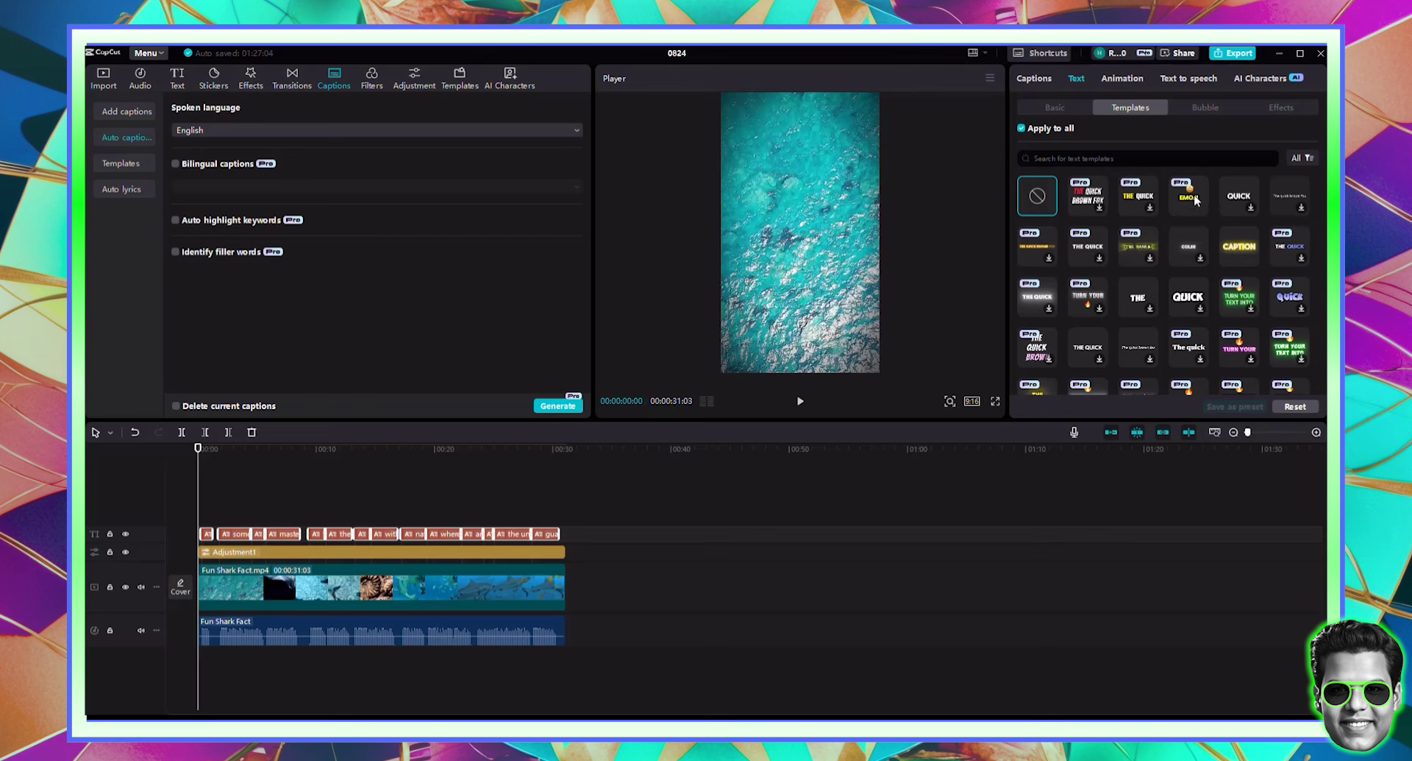
left_click(1196, 200)
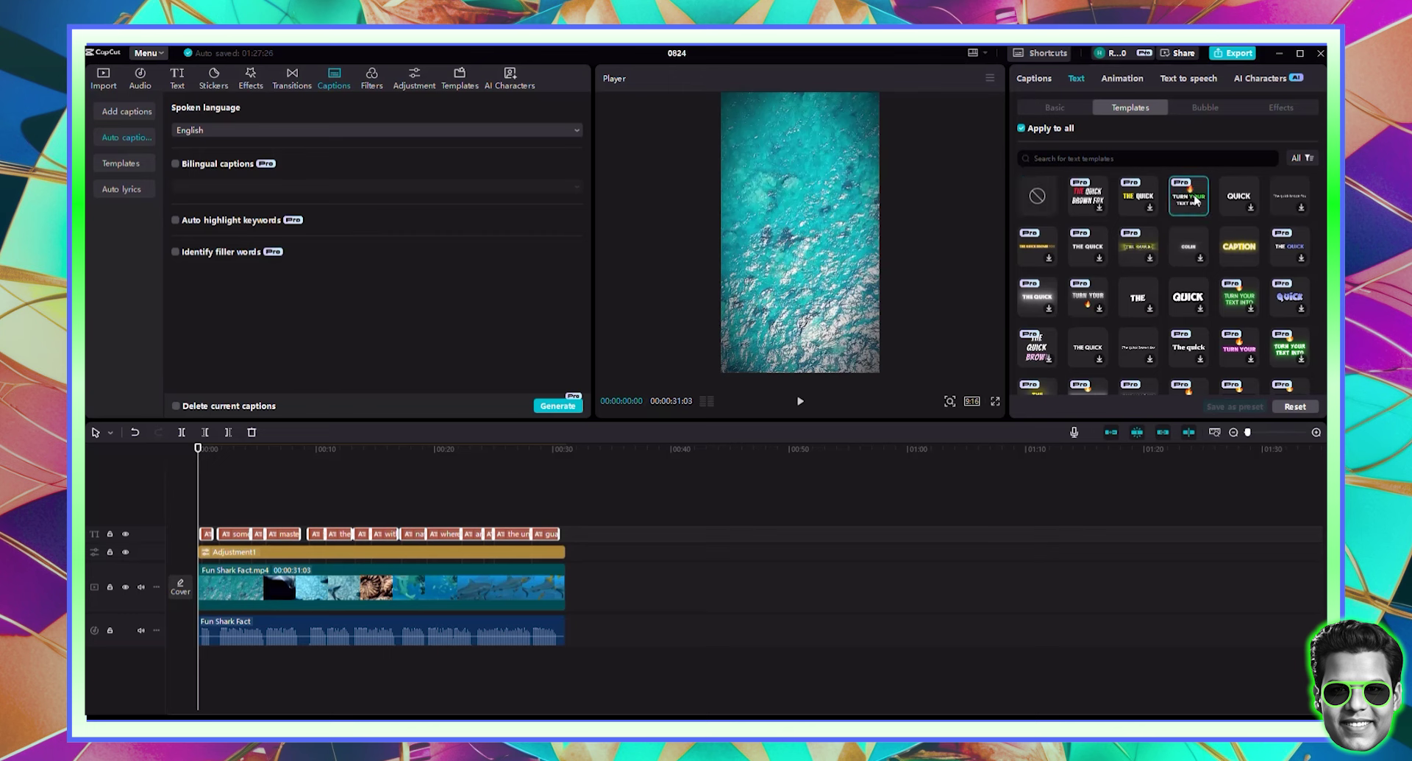
Step: Select all captions, move them up to the middle of the frame, and check the caption text list
left_click(445, 487)
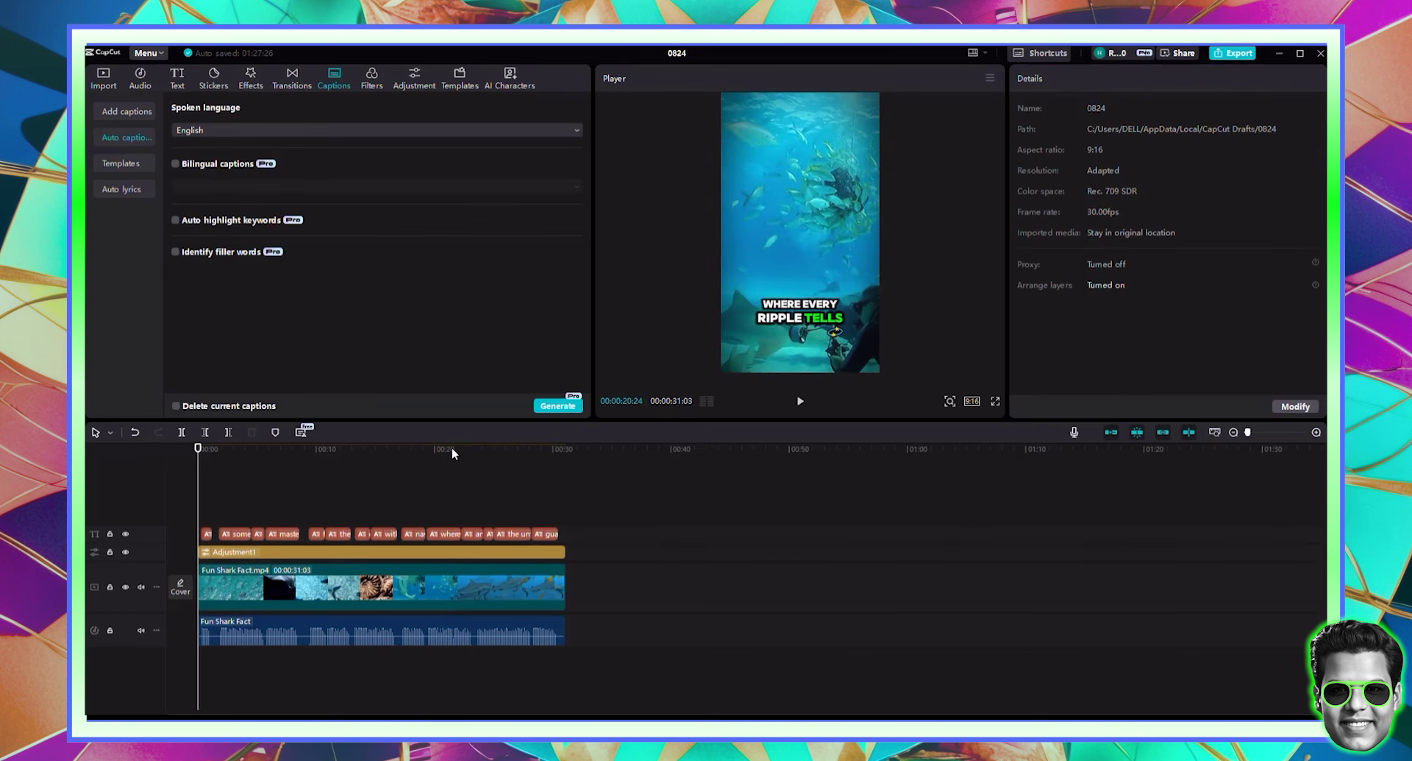
left_click(445, 450)
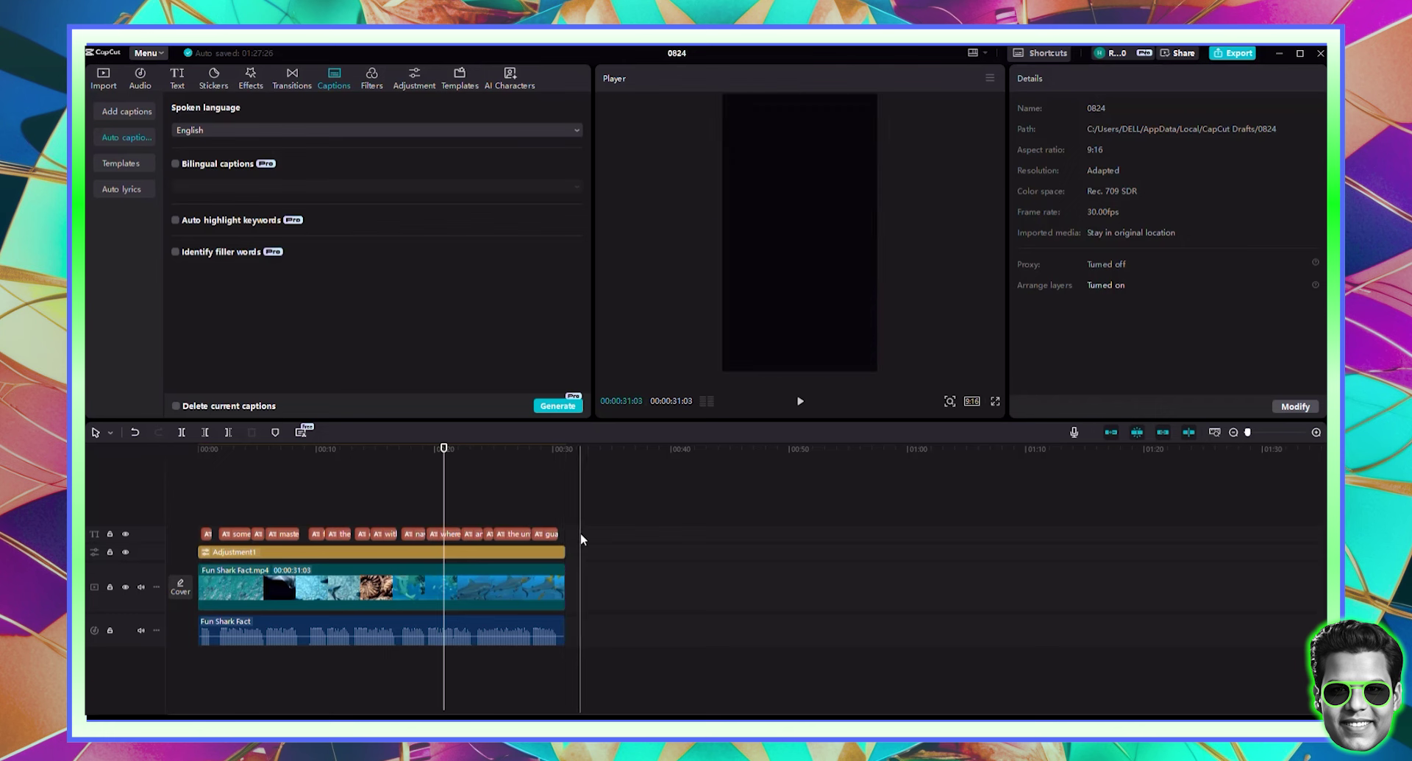
left_click_drag(581, 537, 200, 526)
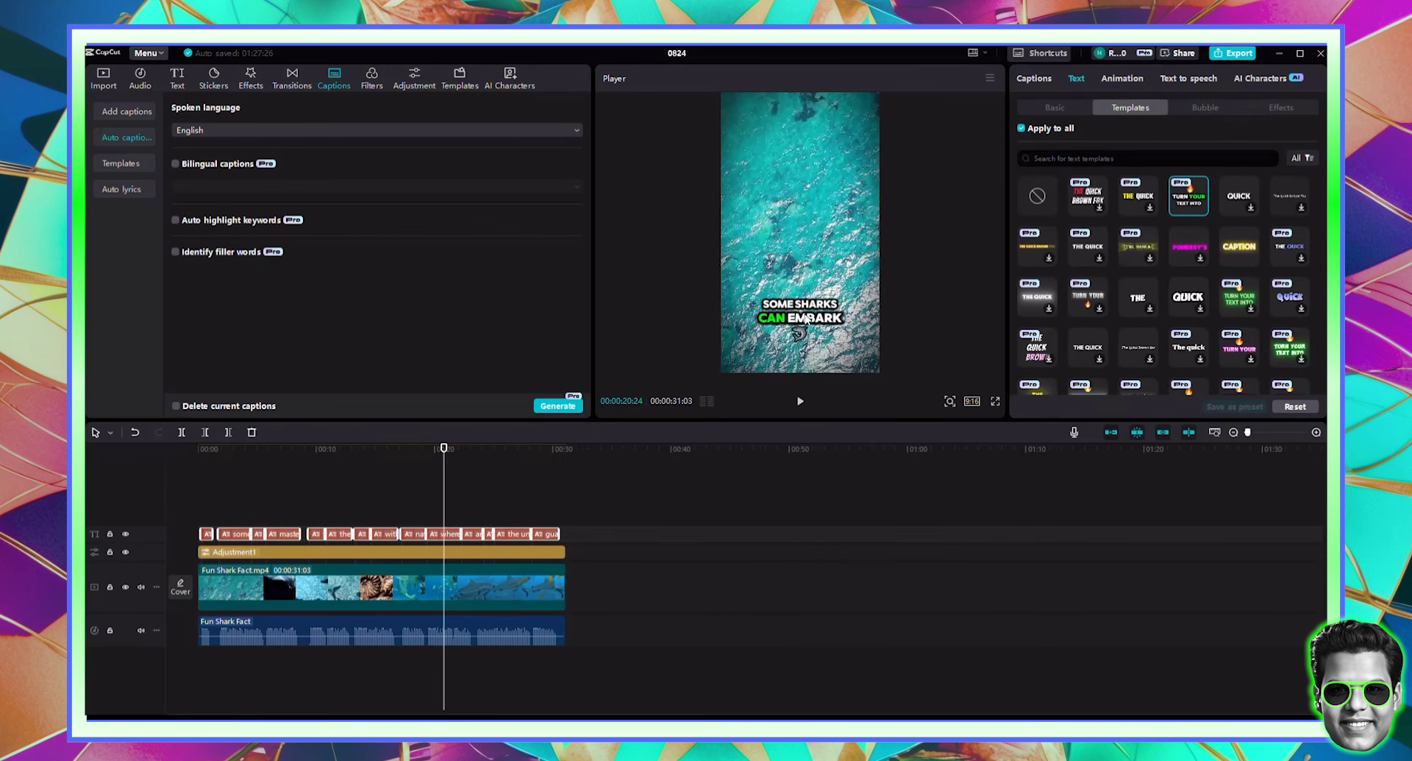
left_click_drag(806, 284, 806, 242)
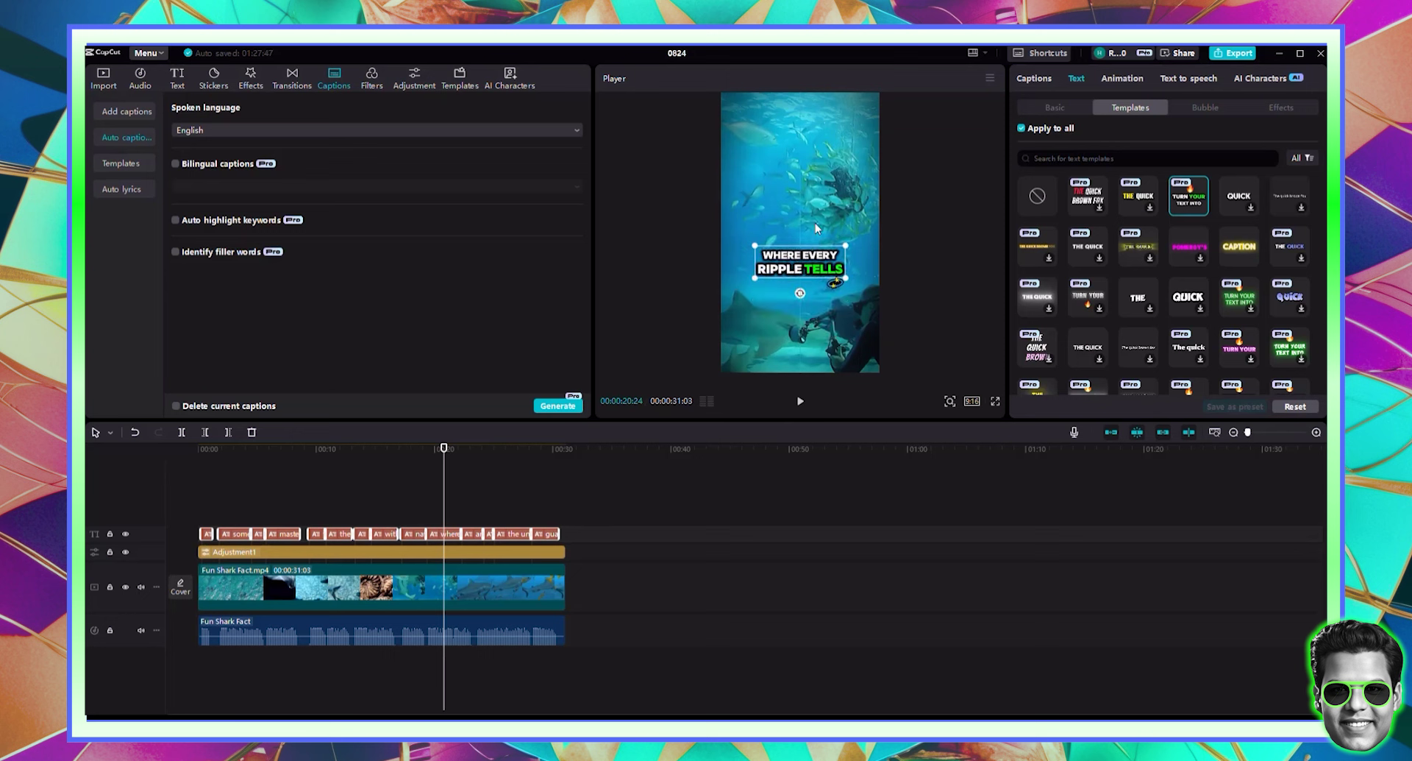
left_click_drag(815, 270, 809, 248)
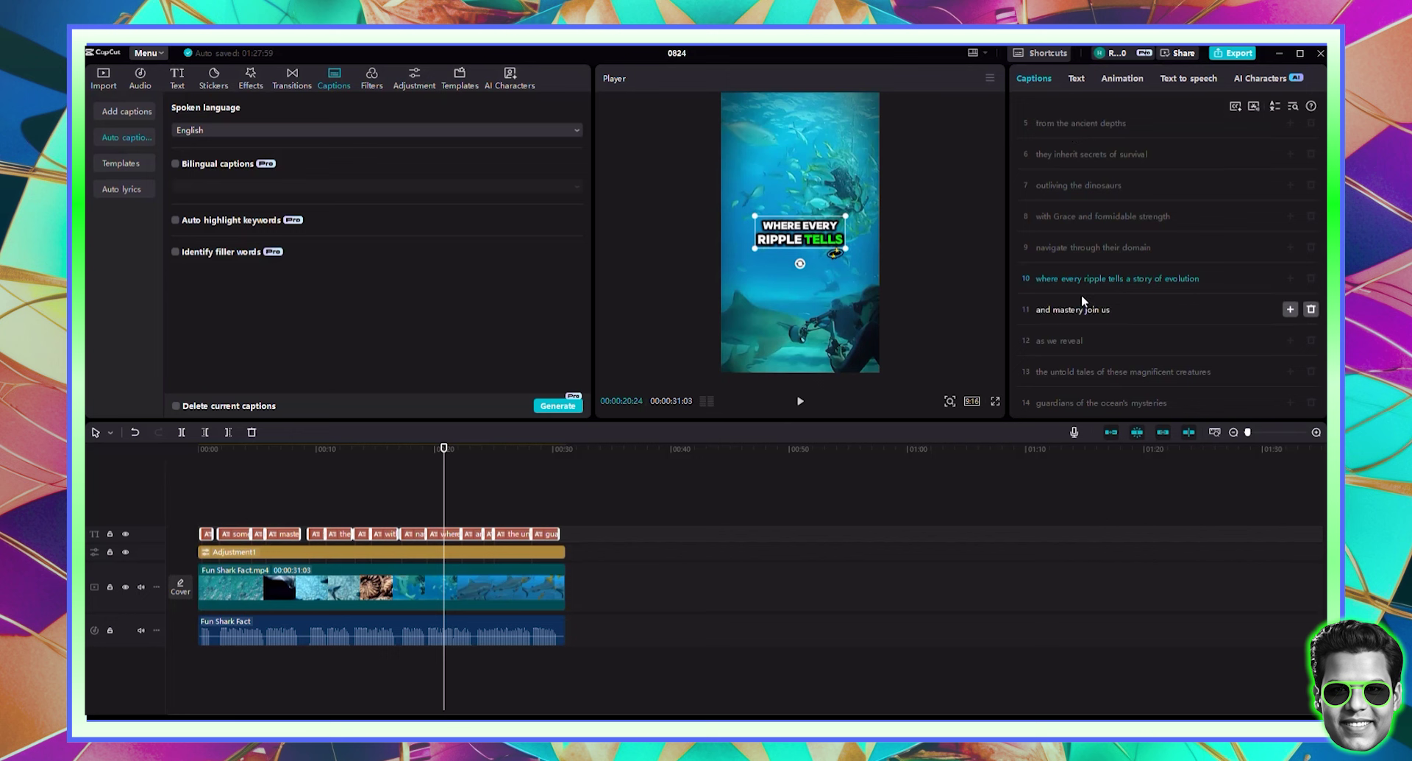
scroll(1065, 386, "up", 3)
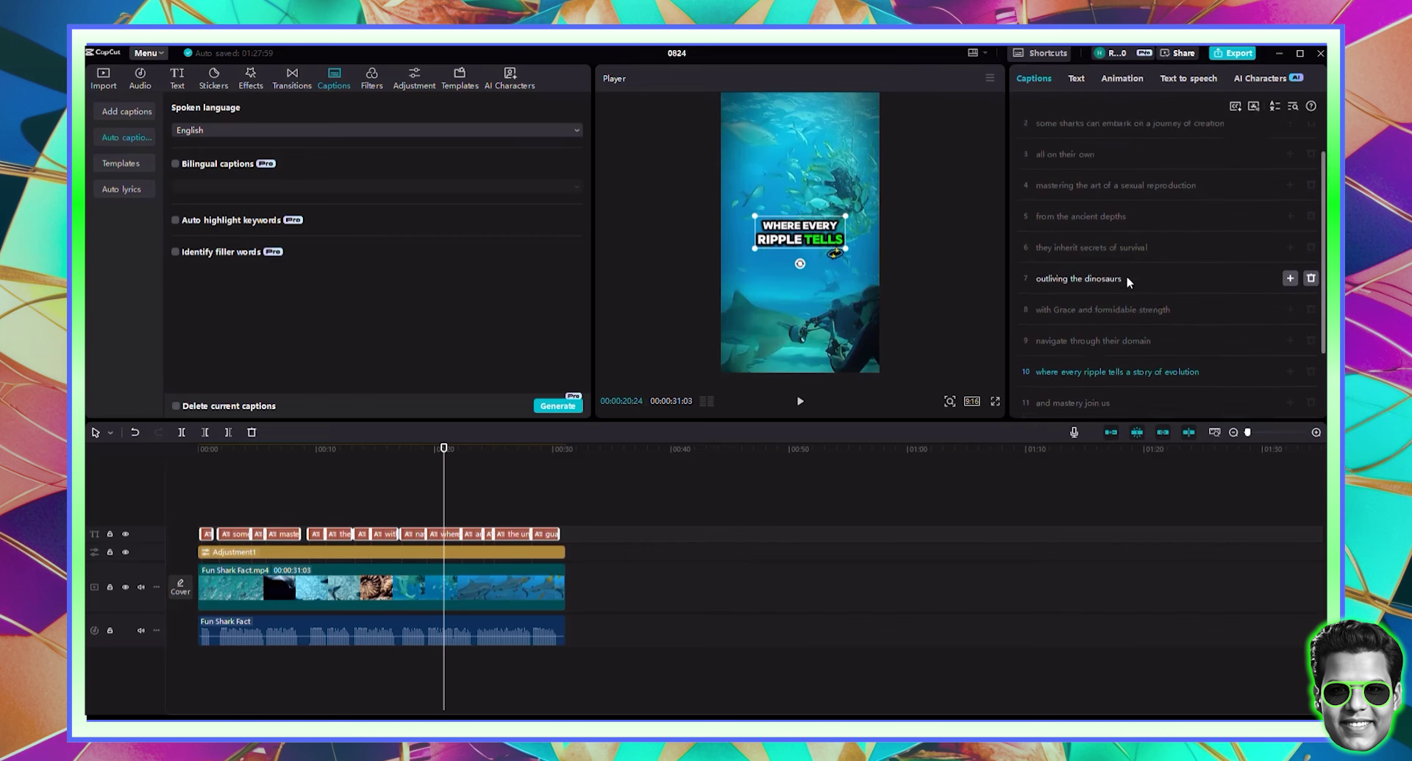
scroll(1124, 280, "down", 3)
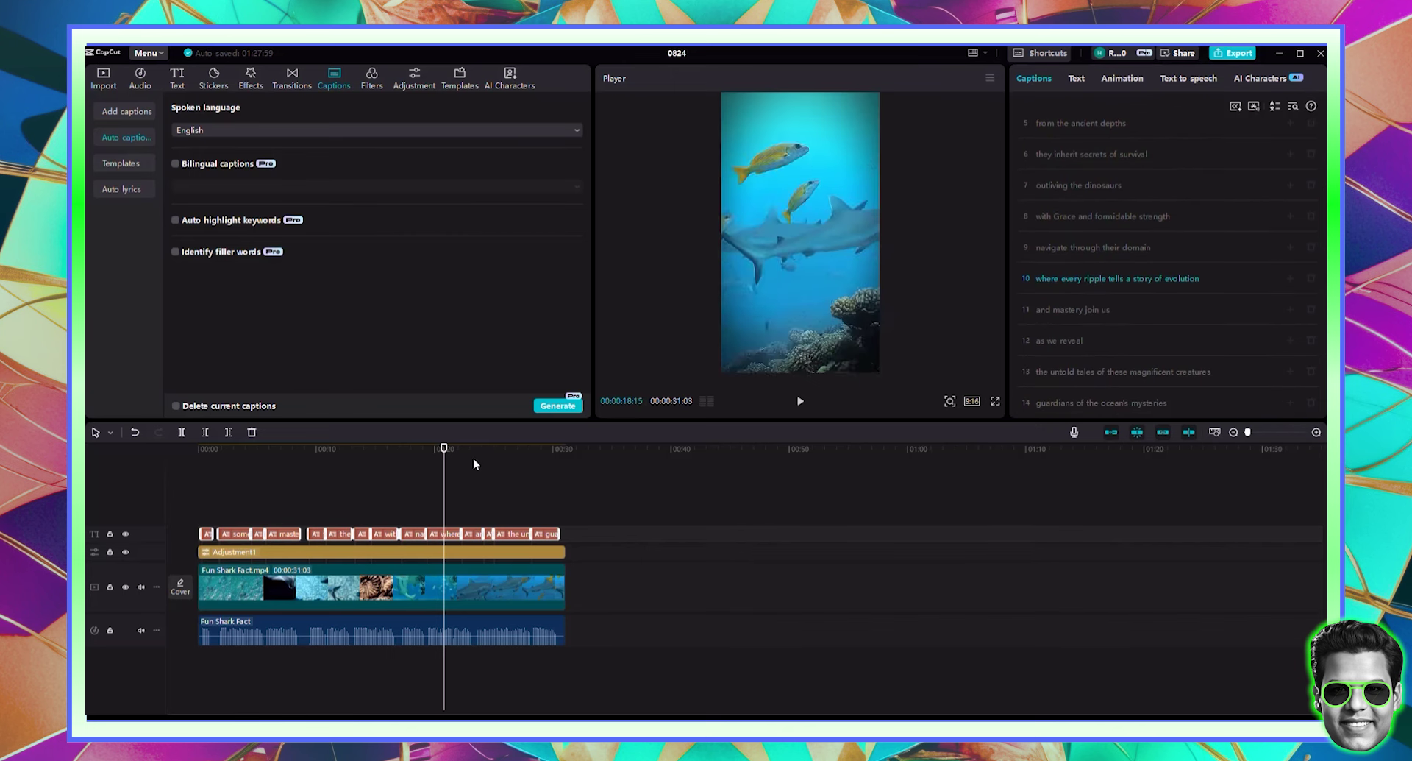
Step: Place the playhead near the start and search the music library for "mystery"
left_click(214, 451)
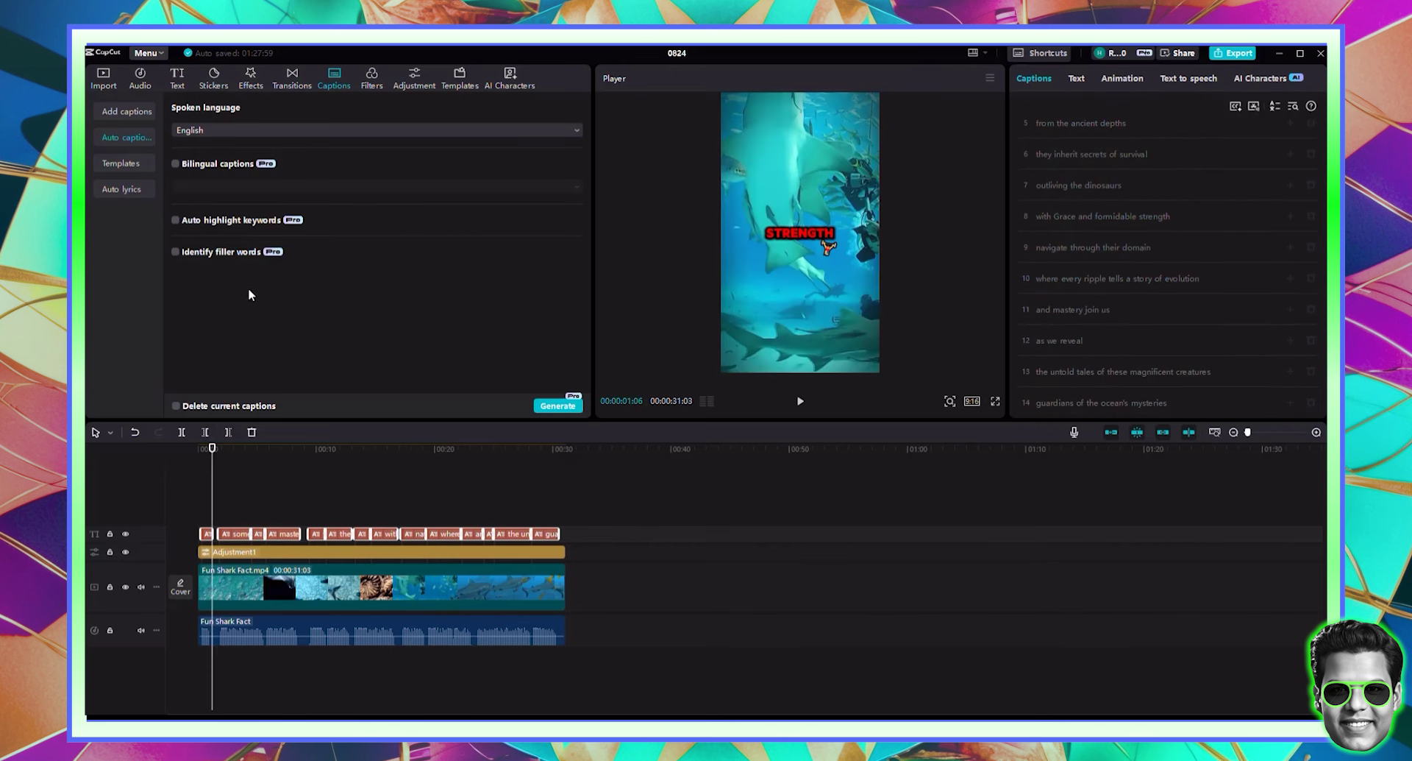
left_click(137, 80)
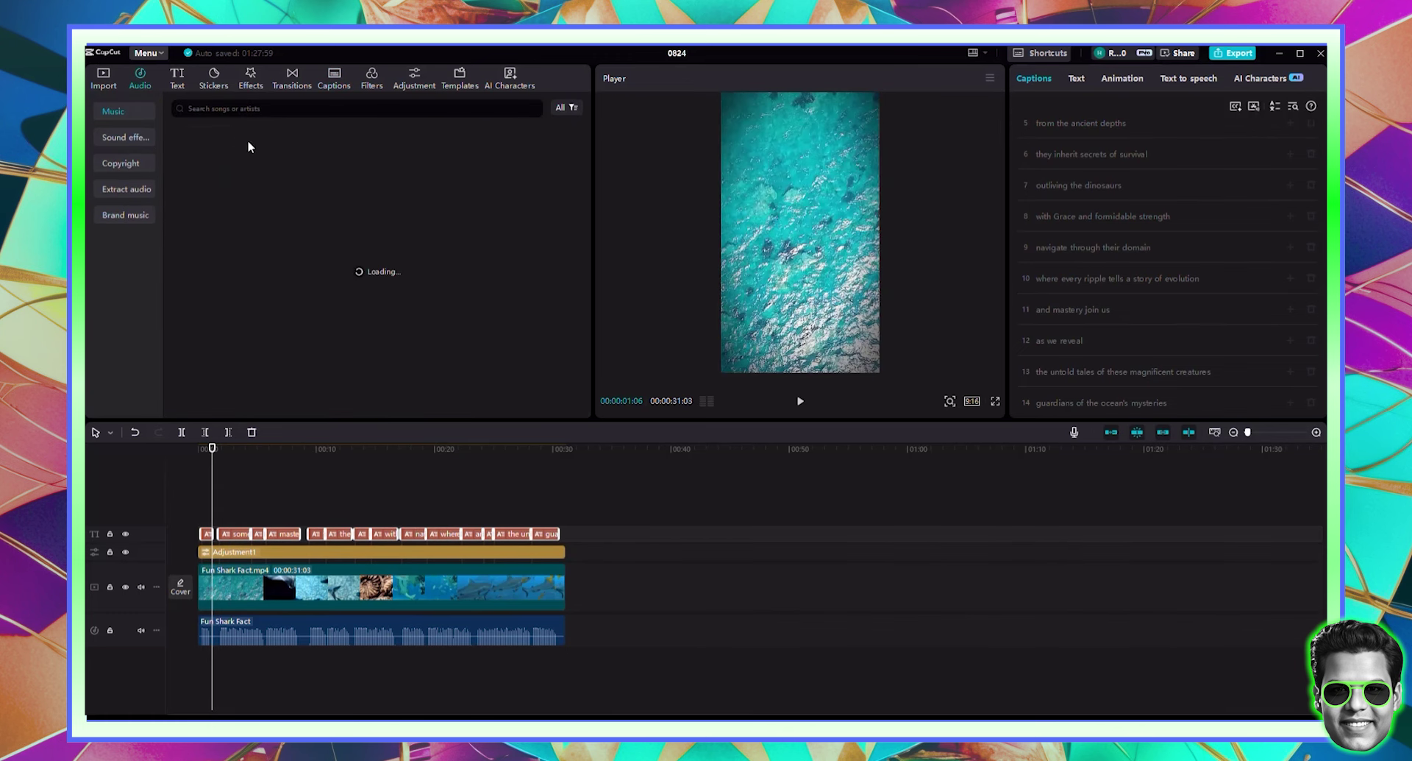
left_click(294, 108)
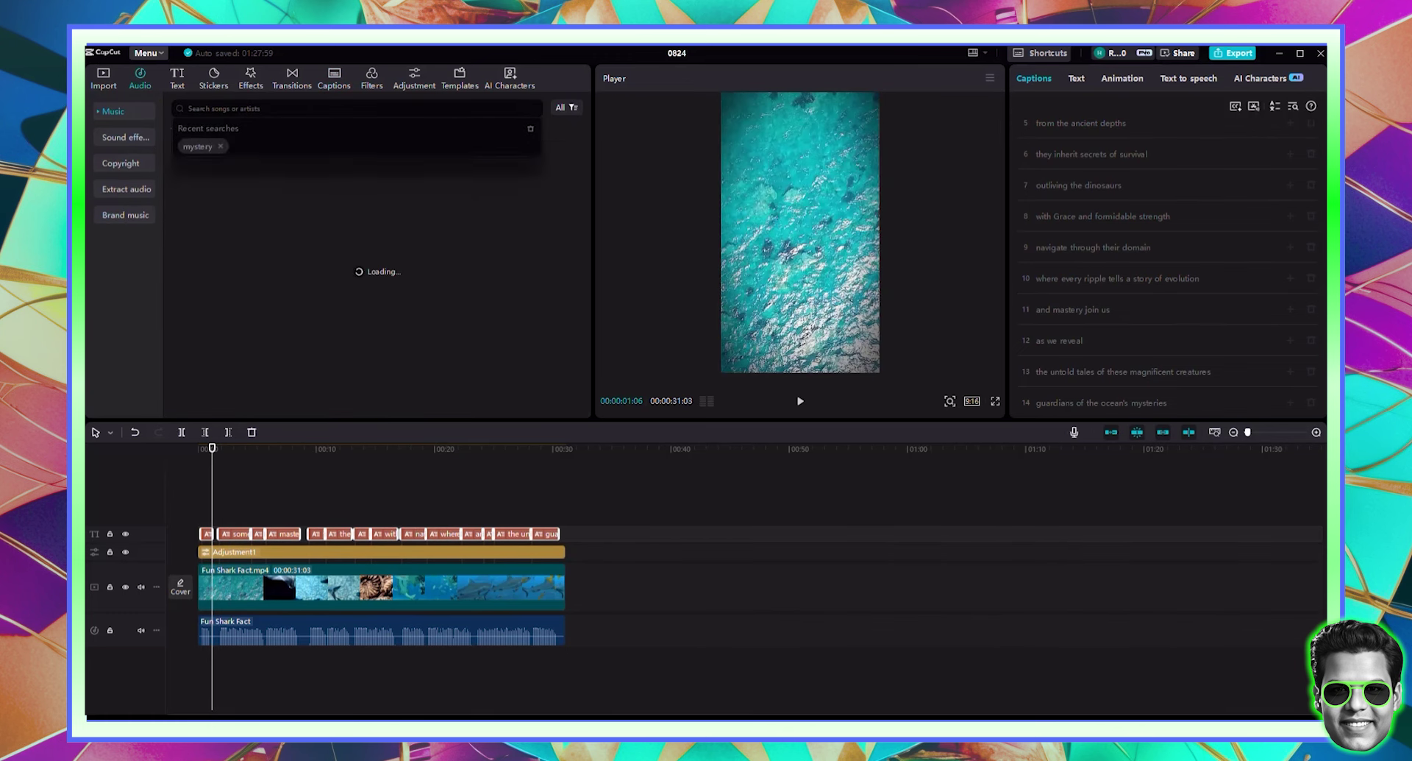
left_click(197, 146)
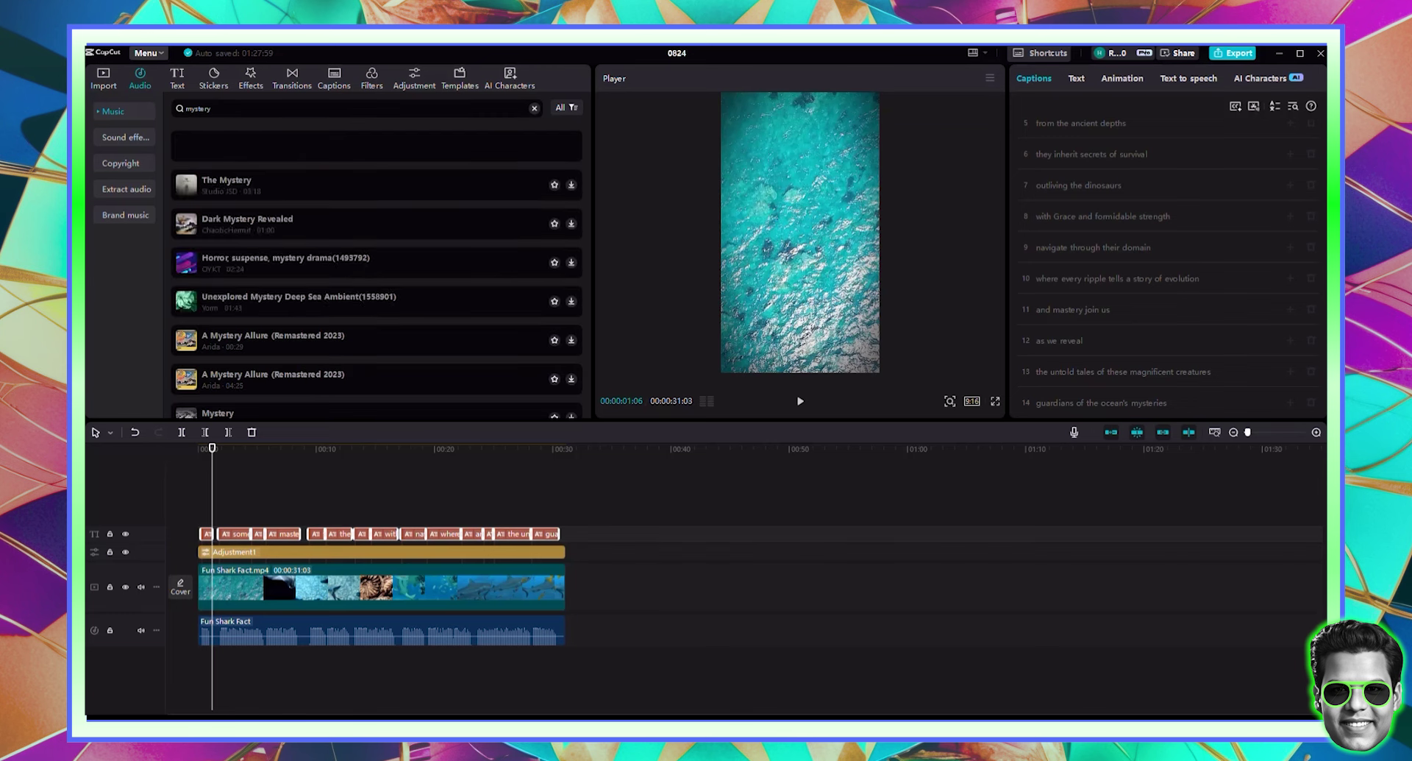
Step: Preview several mystery tracks and add "Unexplored Mystery Deep Sea Ambient" below the voiceover, starting at the beginning of the timeline
left_click(243, 179)
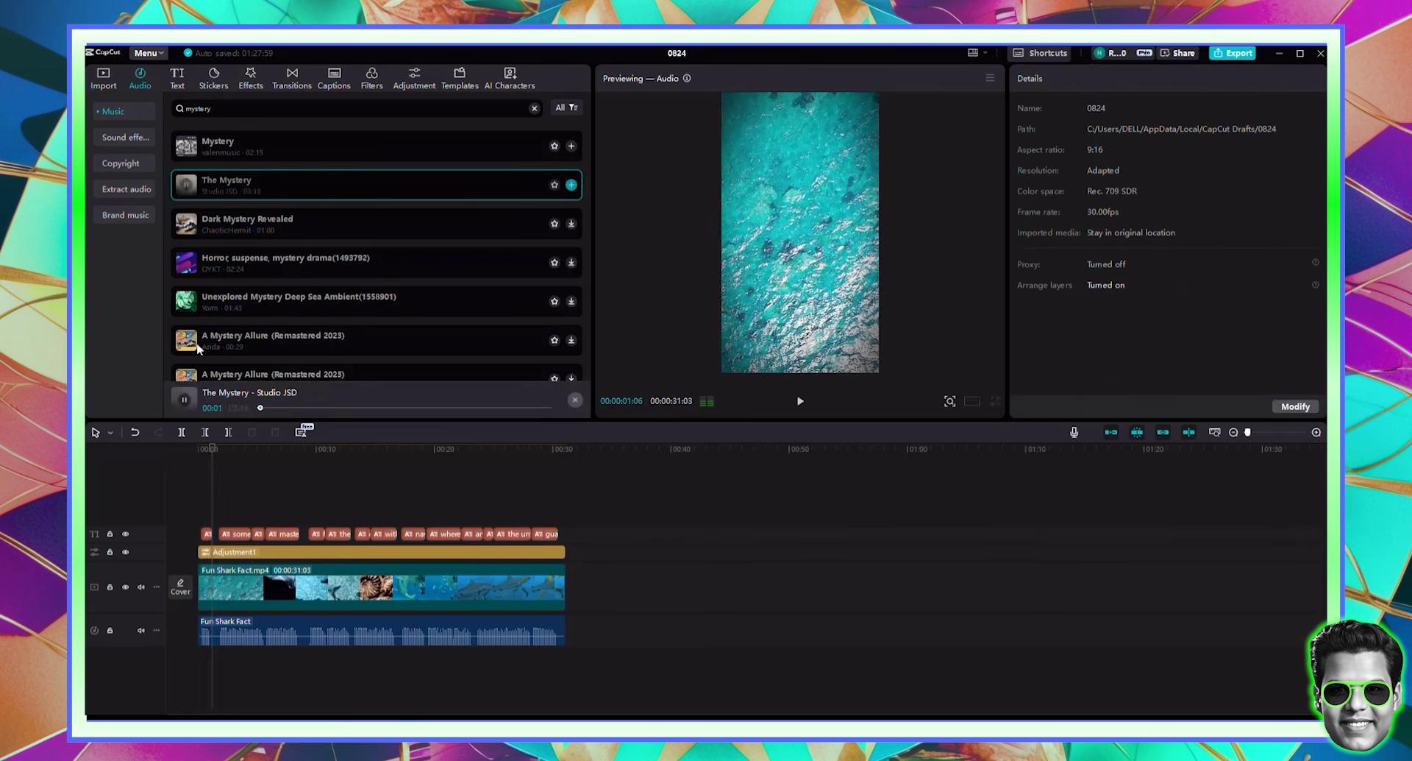
left_click(183, 400)
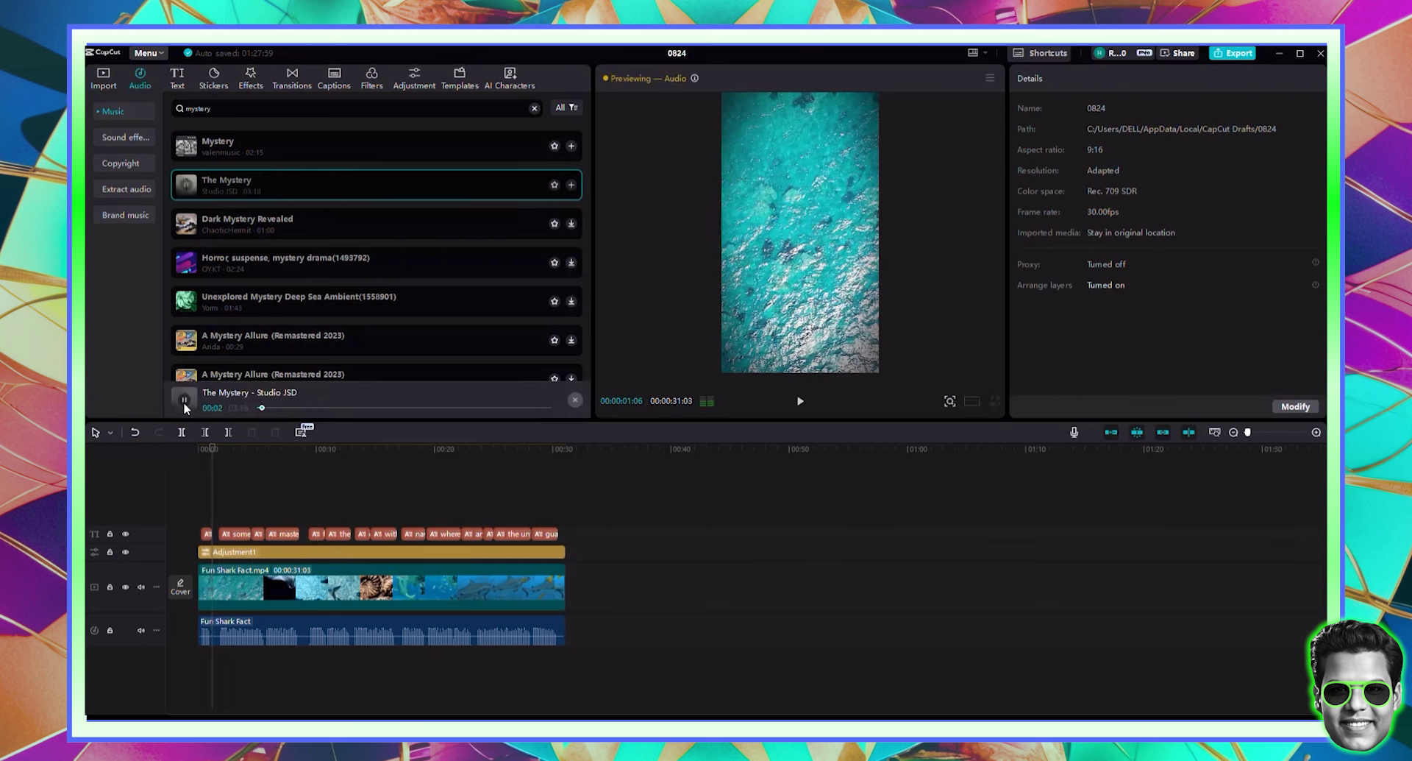
left_click(252, 221)
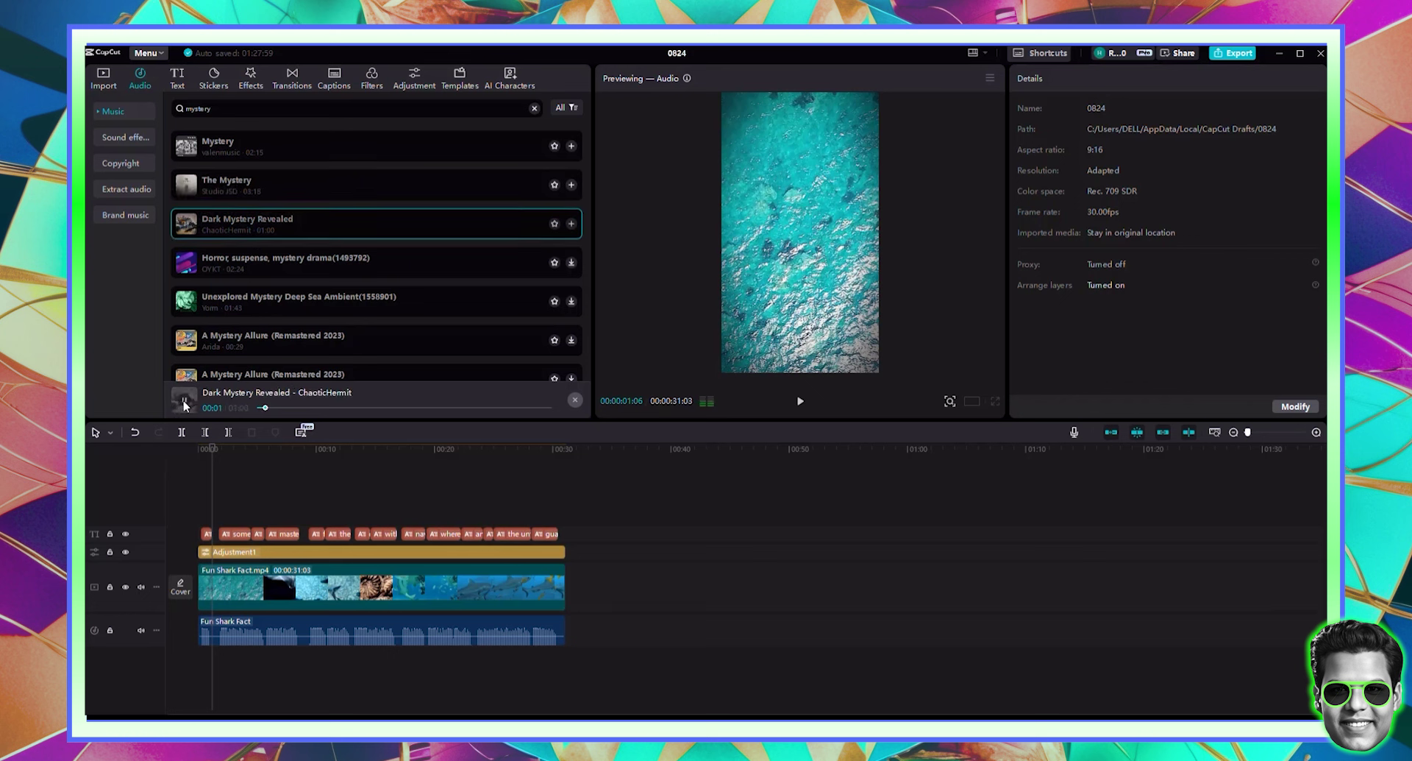
left_click(249, 265)
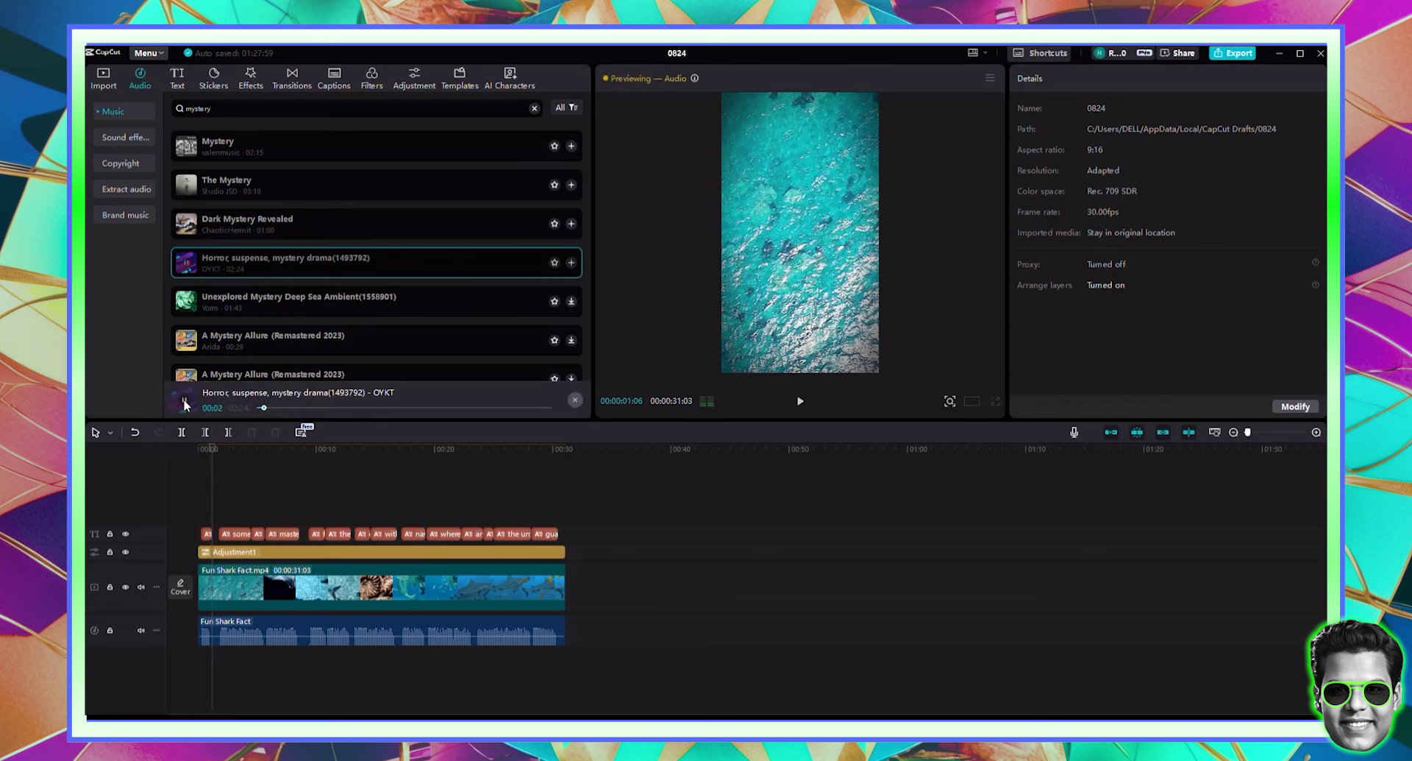
left_click(185, 405)
left_click(295, 303)
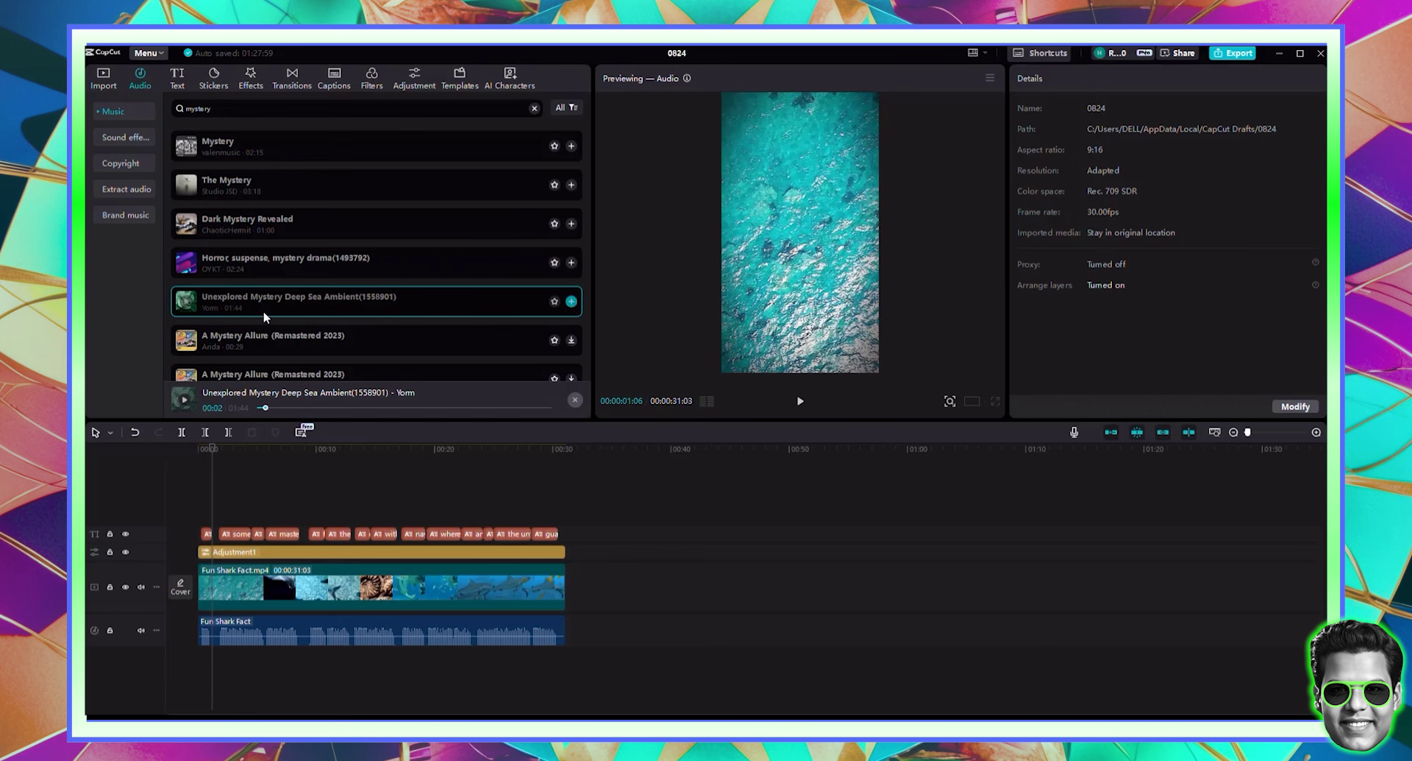
left_click_drag(267, 305, 197, 666)
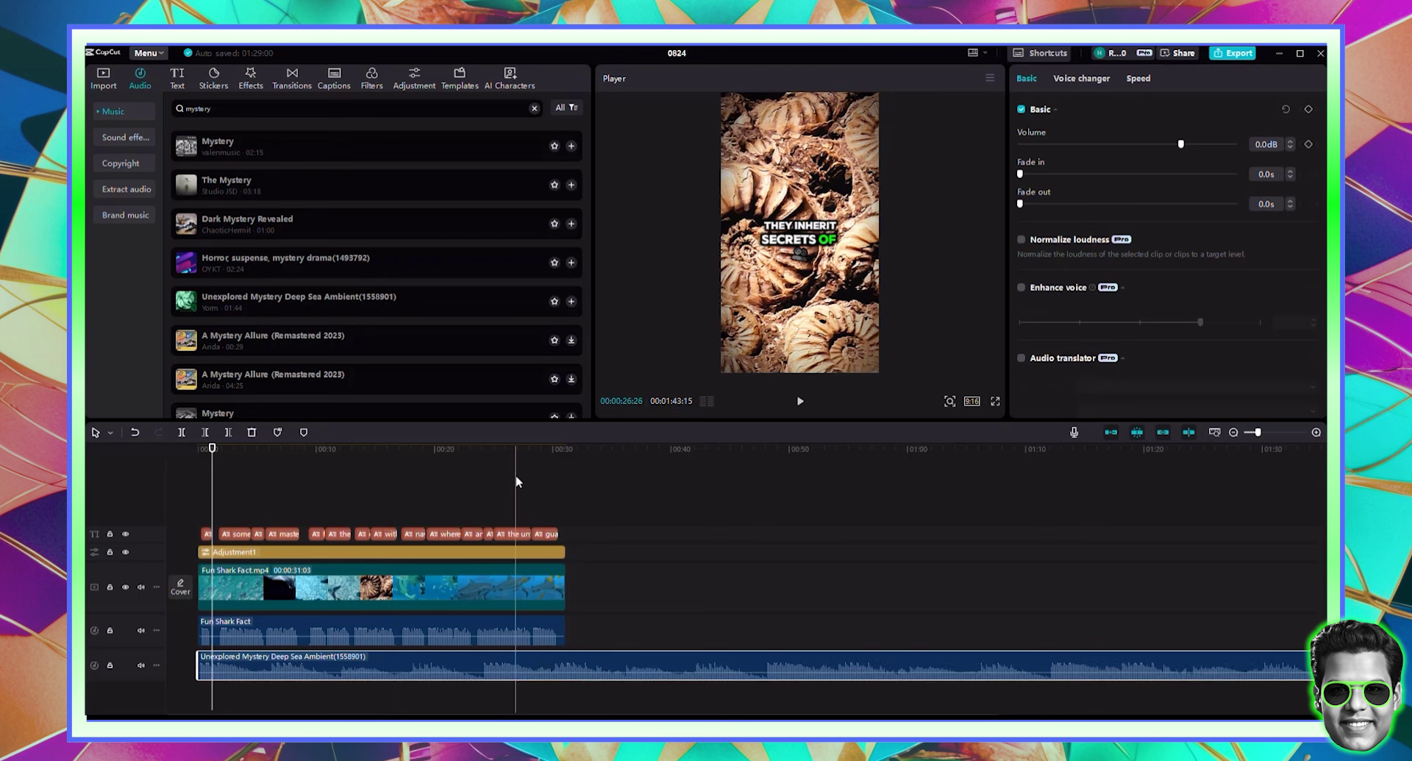
Step: Split the background music at the end of the video clip and delete the excess part
left_click(566, 459)
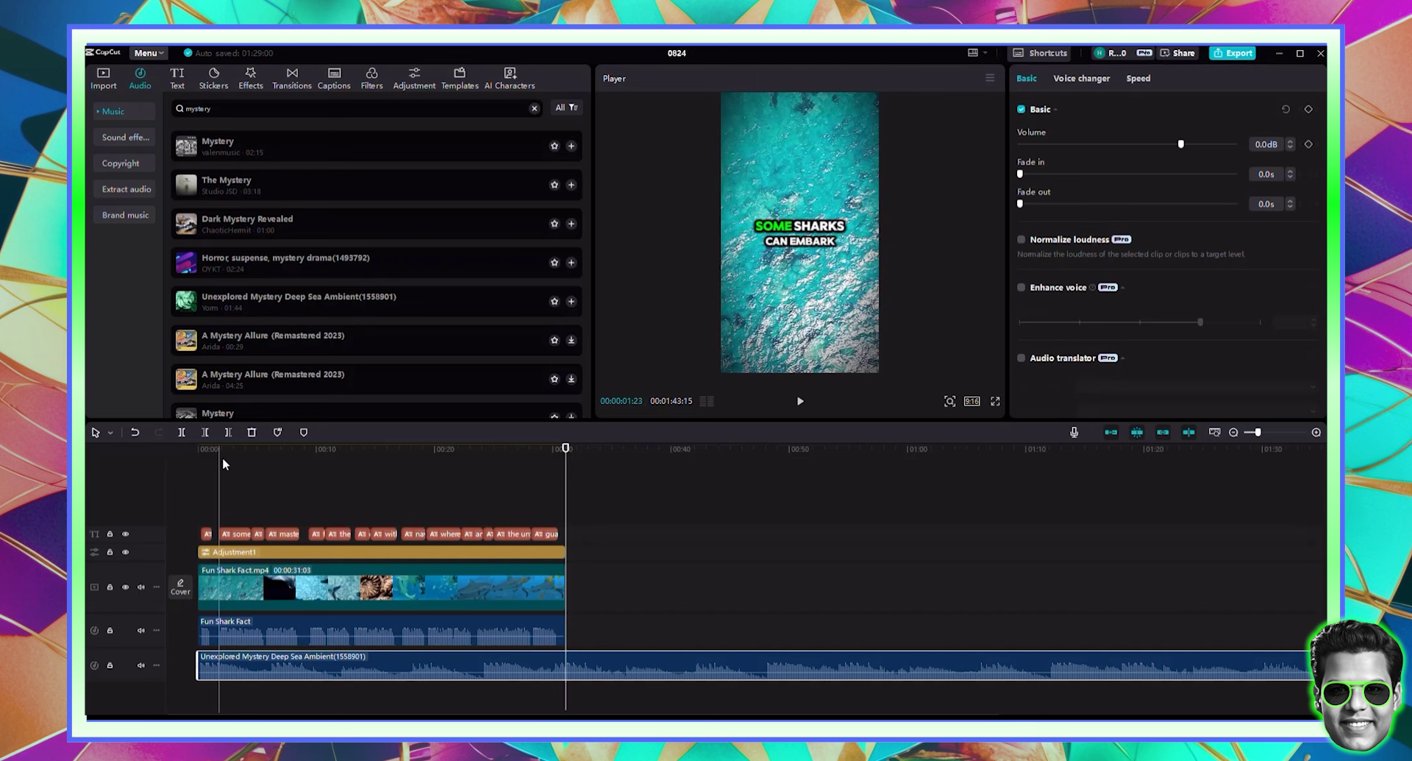
left_click(181, 431)
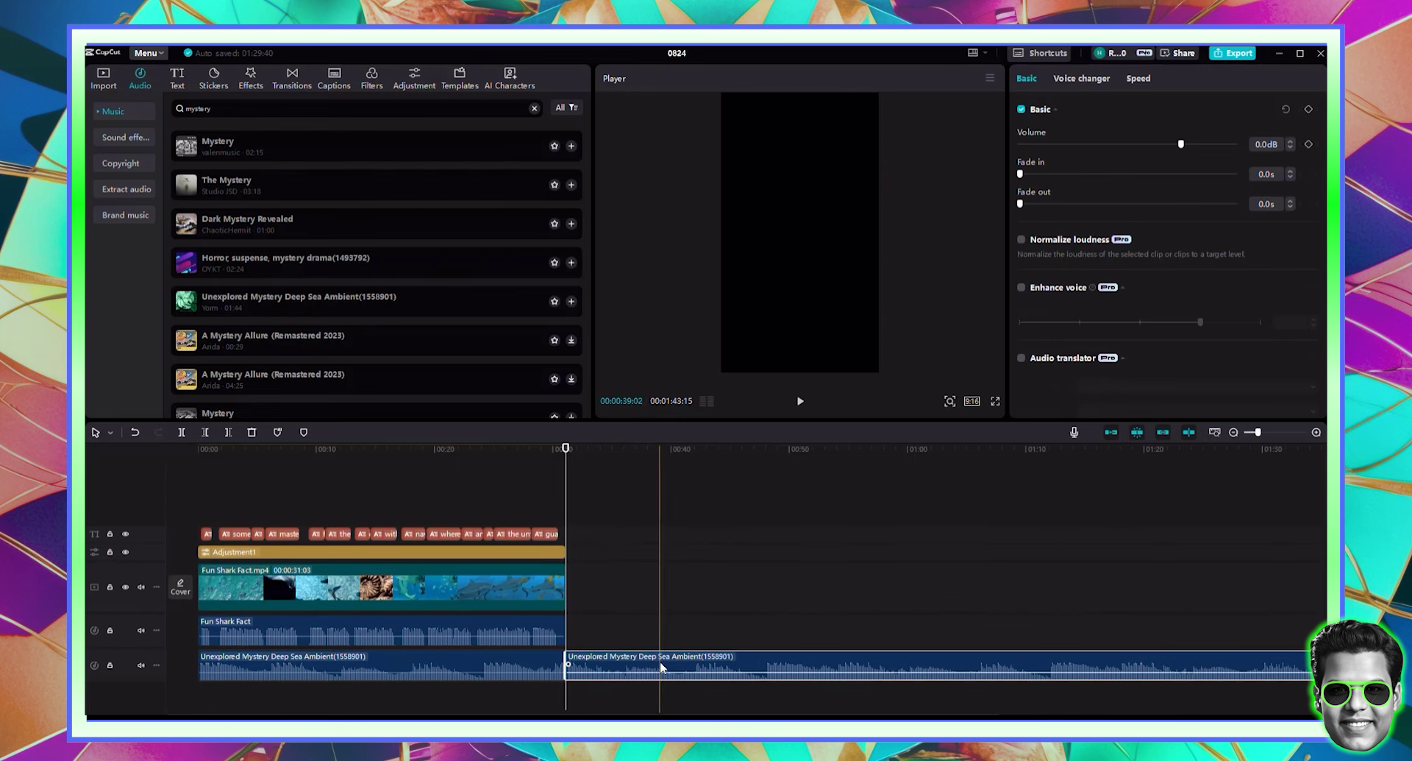
key("Delete")
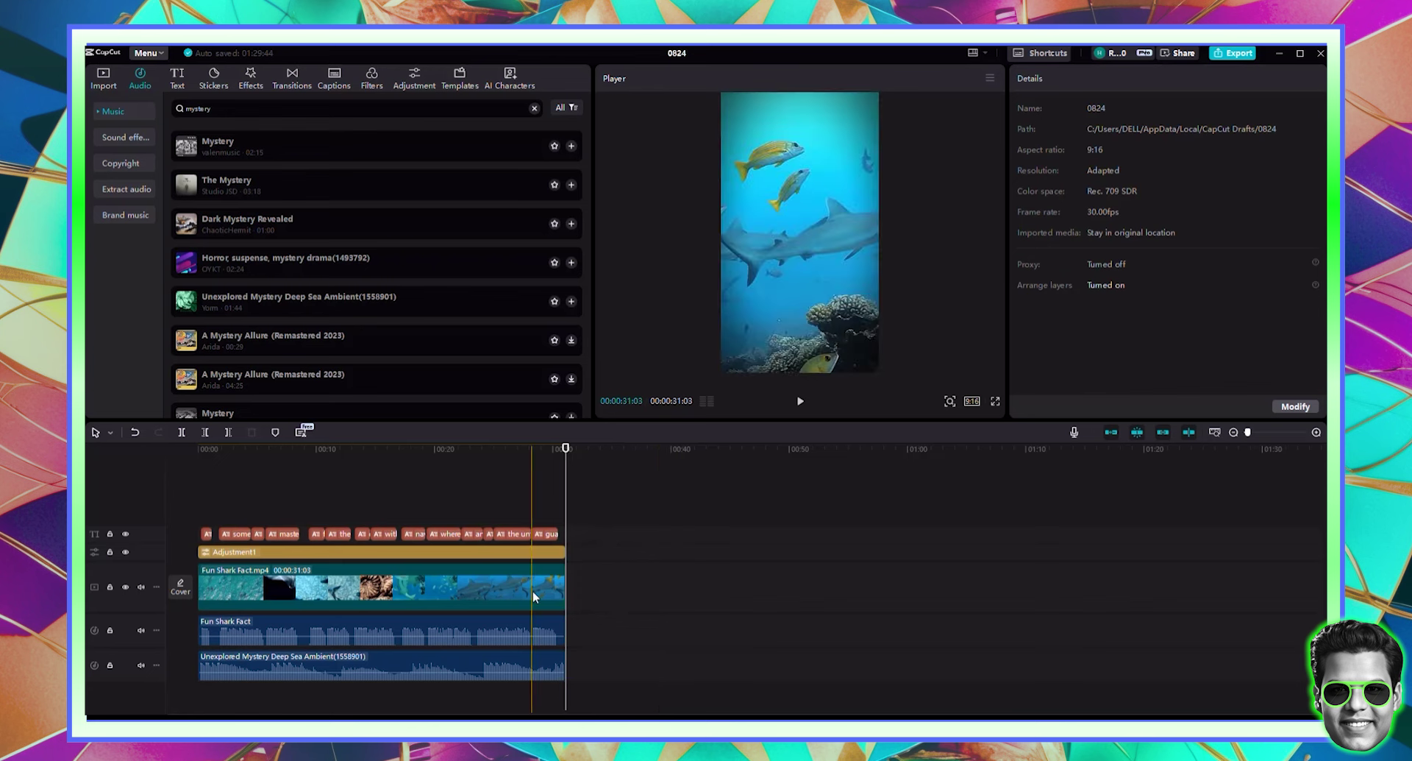
Step: Set the background music's volume to -23.4 dB, fade in to 0.6 s and fade out to 1.9 s
left_click(449, 505)
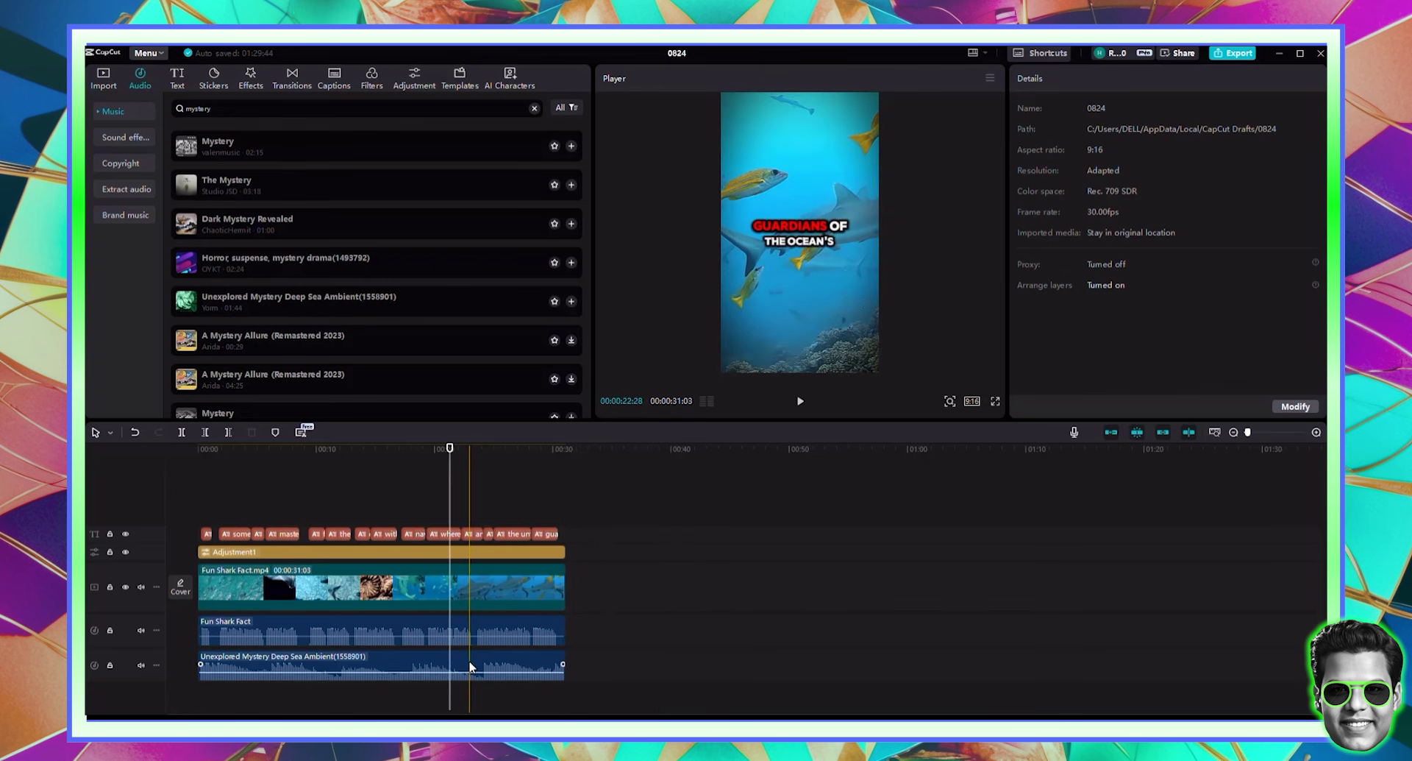
left_click(423, 669)
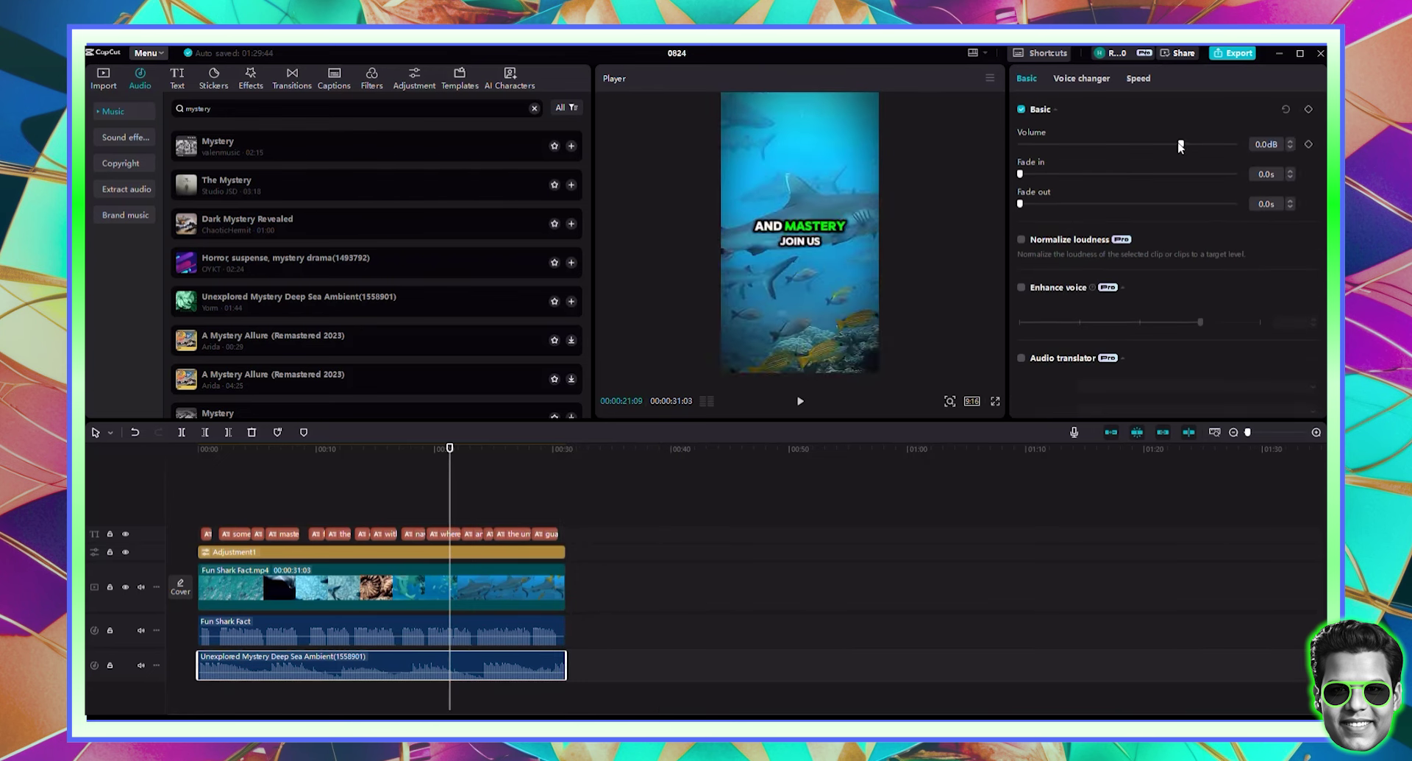
left_click_drag(1181, 144, 1118, 145)
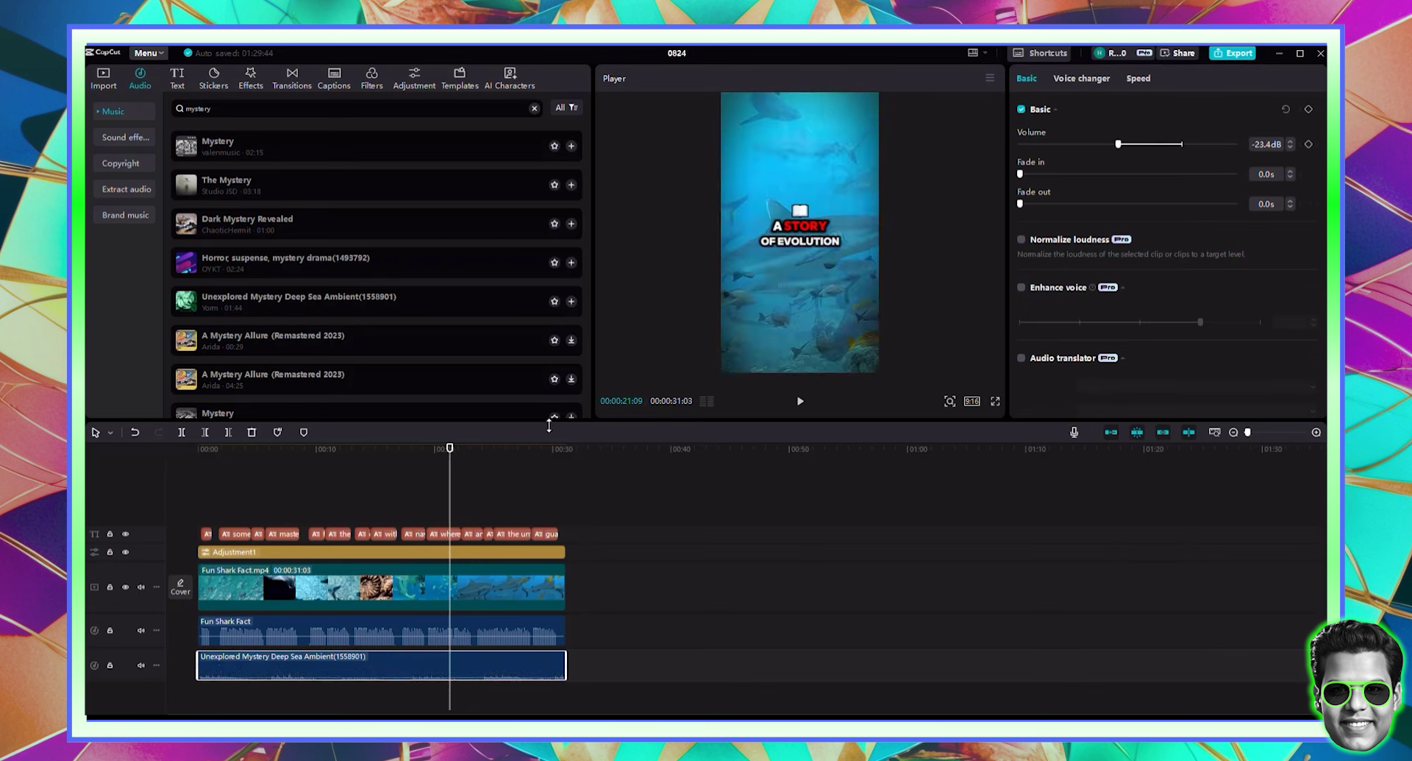
left_click(1060, 204)
left_click(1034, 175)
Step: Open the video export settings and set the frame rate to 60fps
left_click(1234, 53)
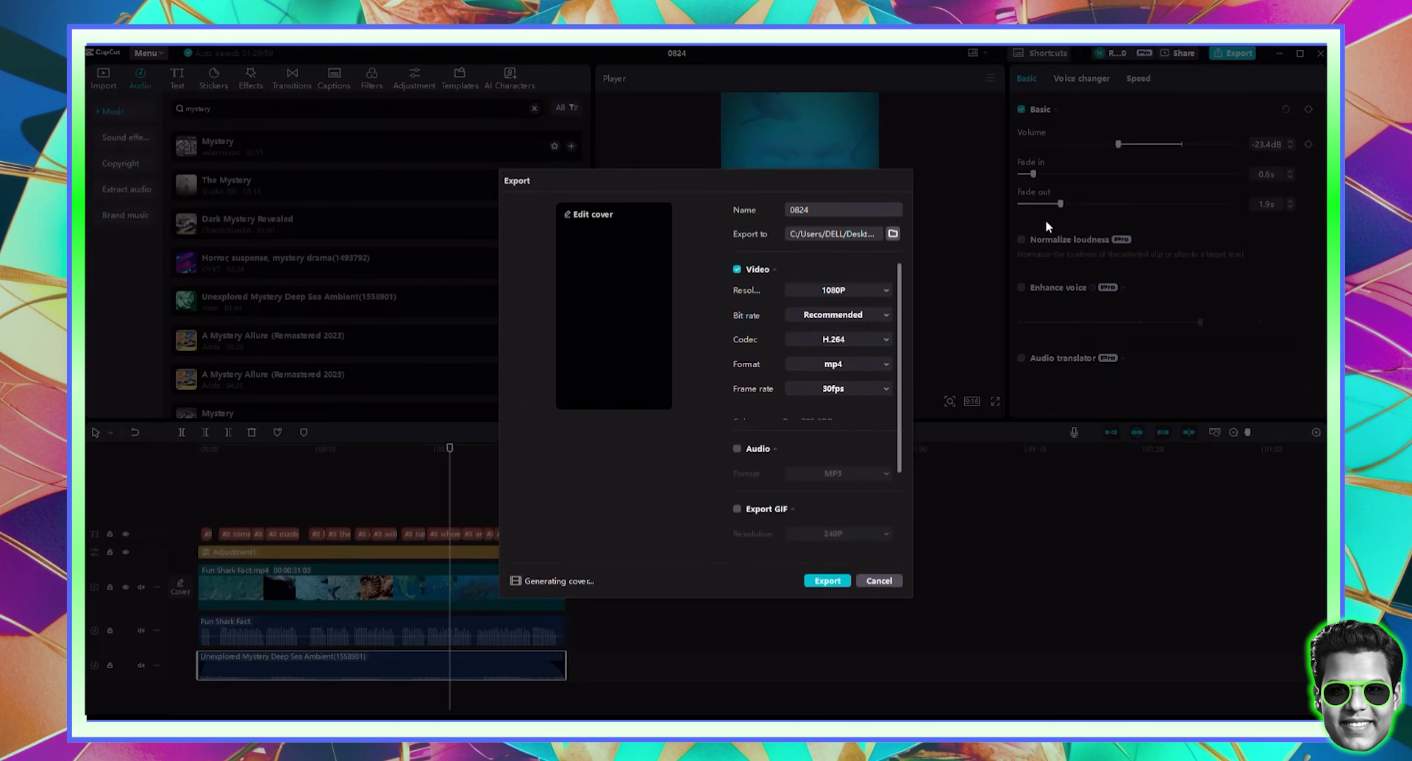
left_click(846, 390)
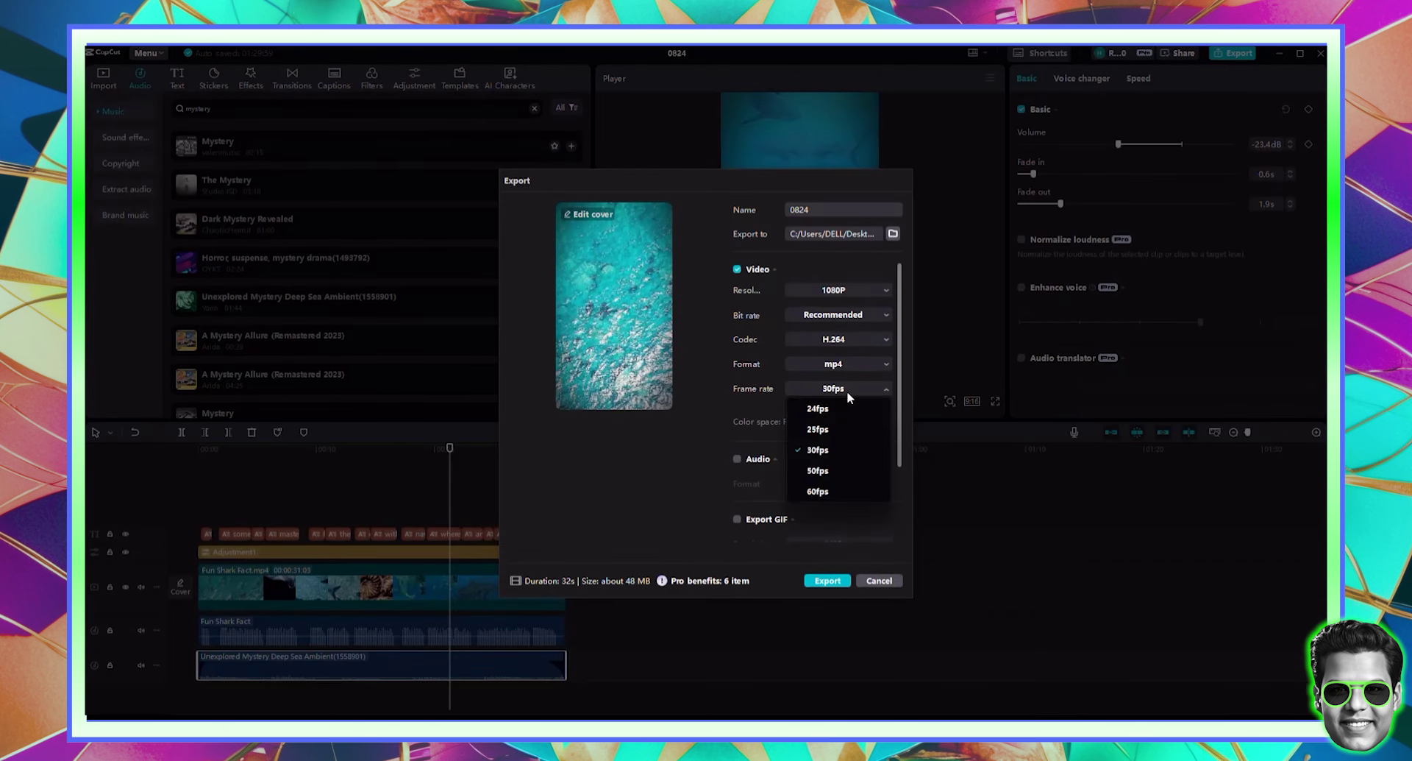
left_click(806, 489)
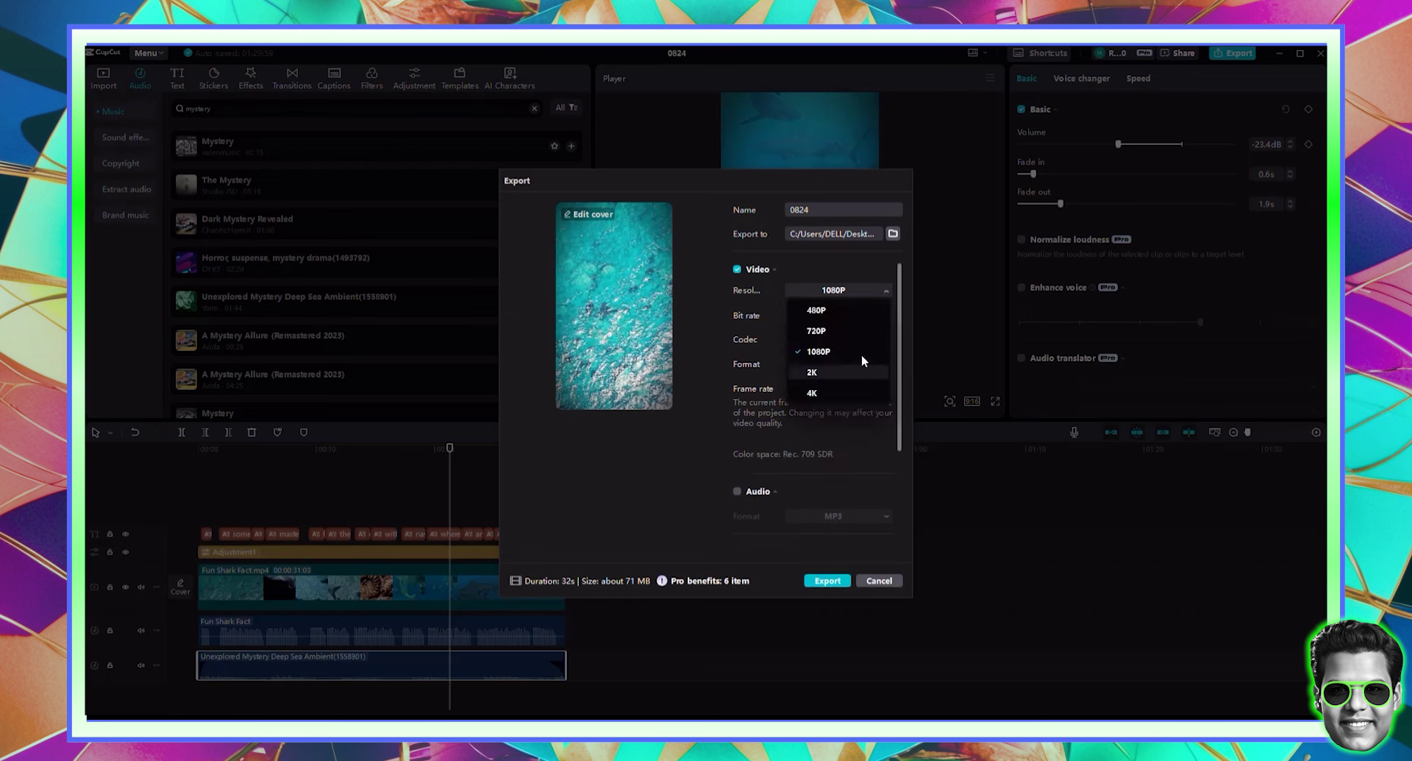
Step: Keep the export resolution at 1080P, name the file "Shark Fact Video" and export the video
left_click(826, 353)
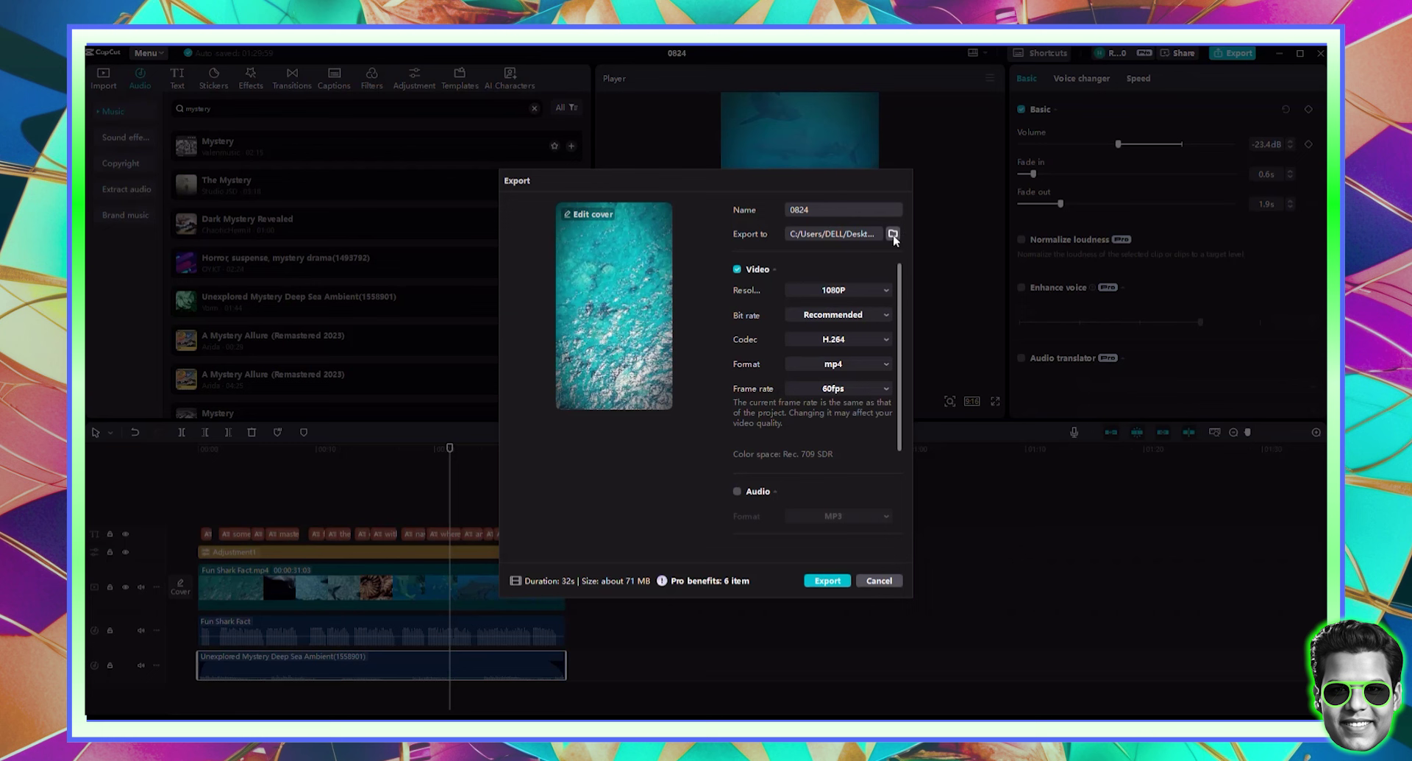
double_click(814, 215)
type("Shark V")
type("ideo")
left_click(814, 211)
type("Fact")
left_click(820, 582)
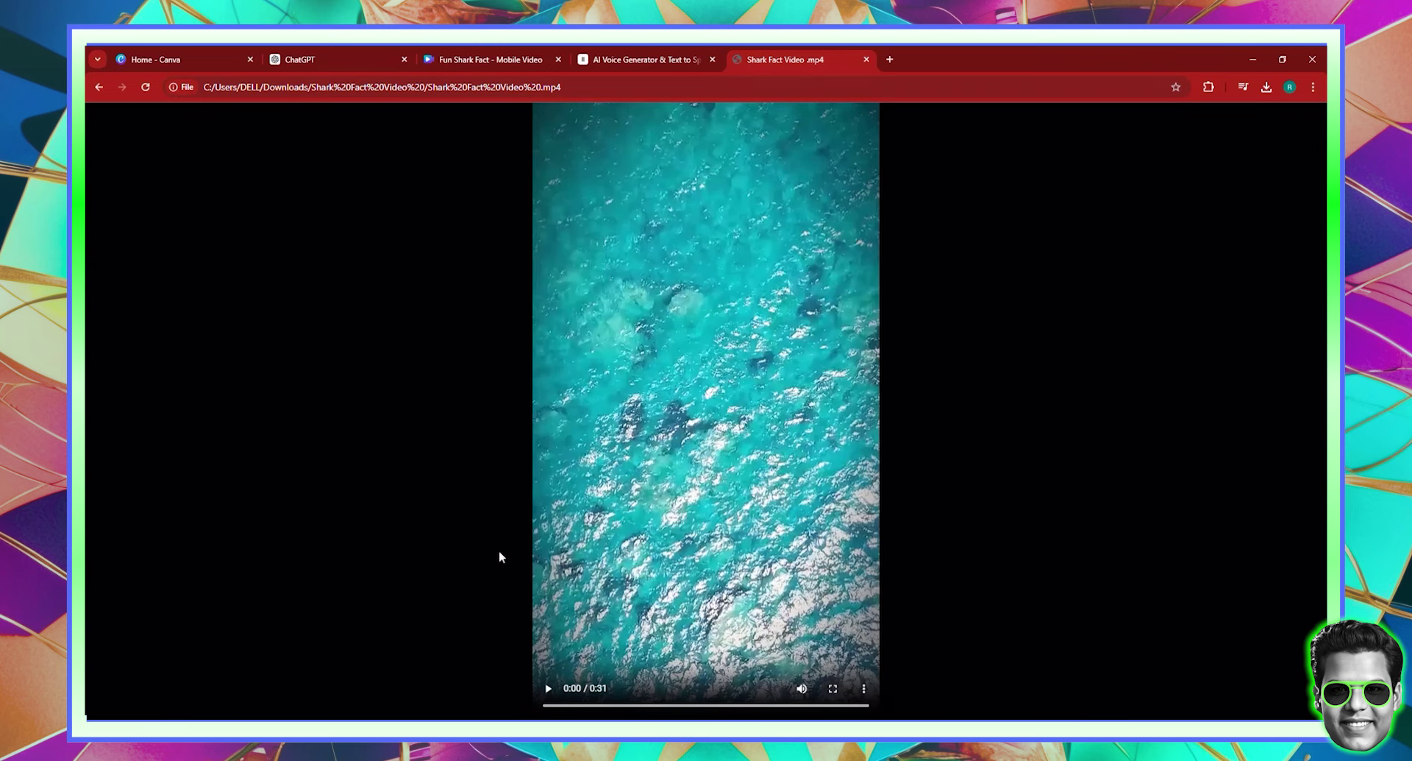
Step: Play back the exported Shark Fact Video in the browser to review it, restart it from the beginning and pause it
left_click(546, 695)
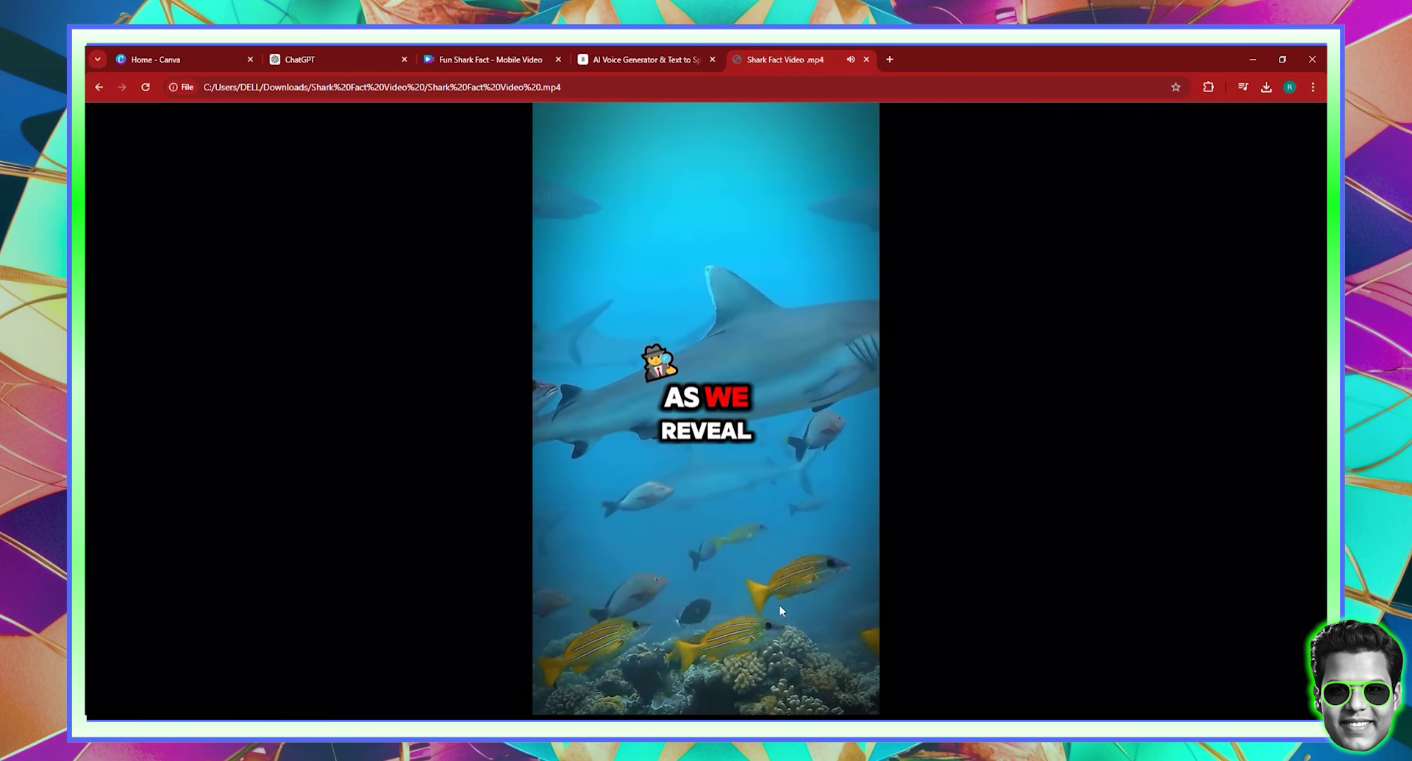
mouse_move(622, 707)
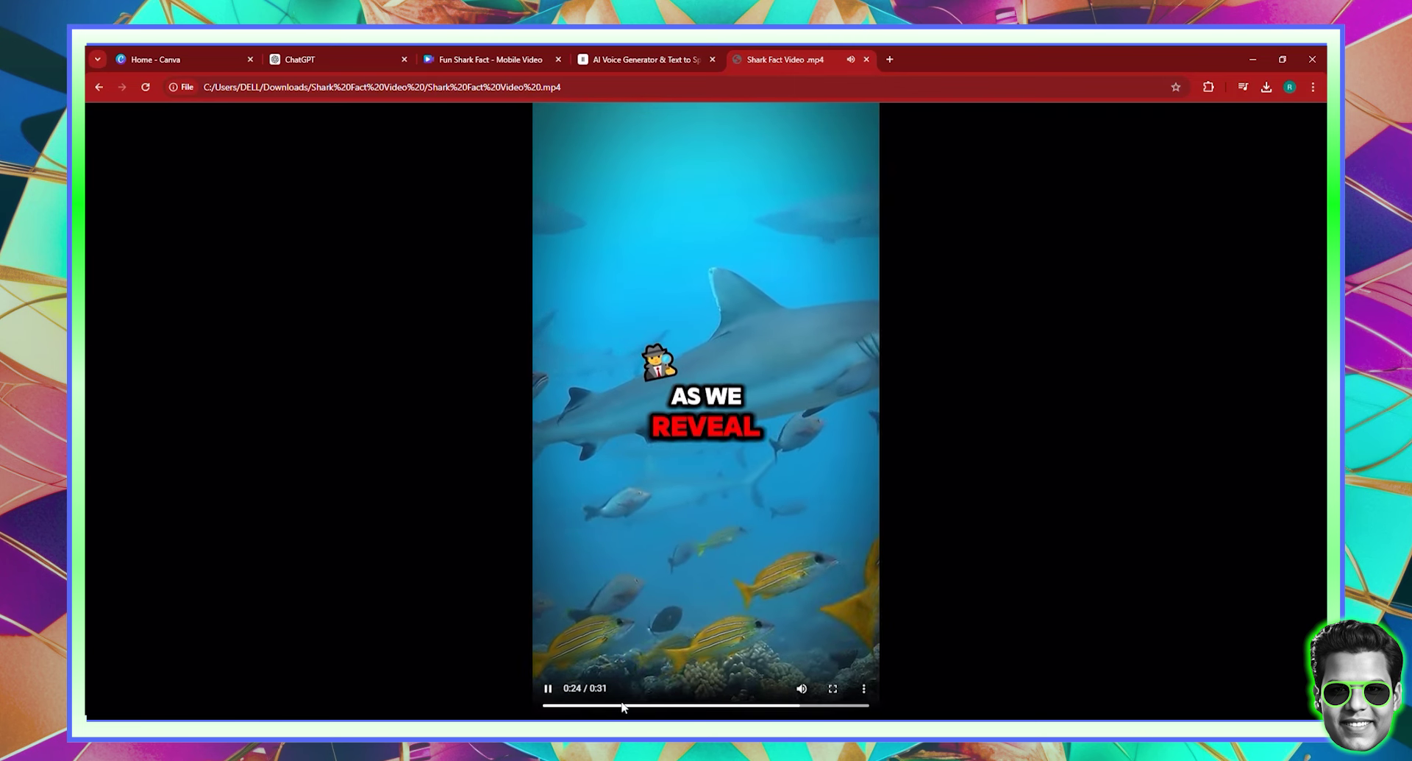
left_click(548, 689)
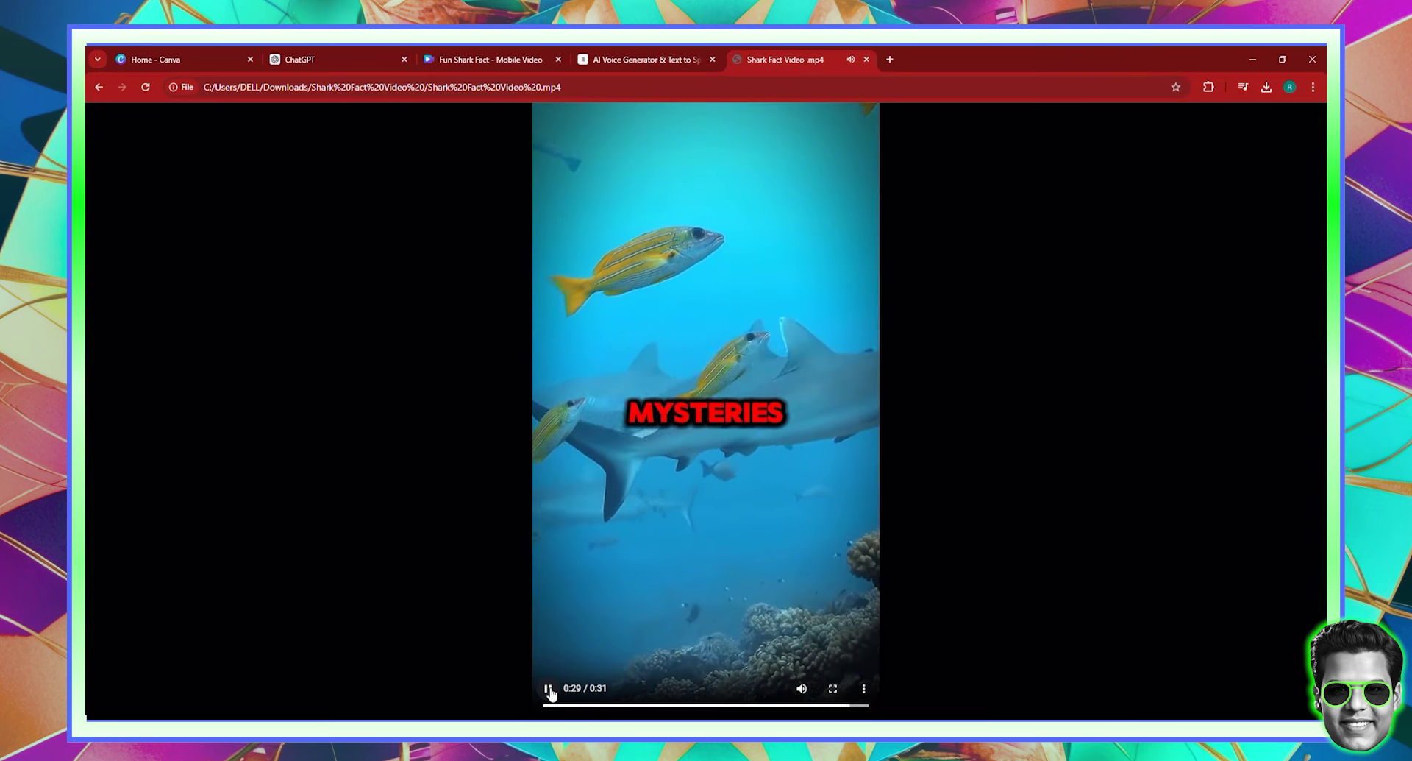
left_click(548, 689)
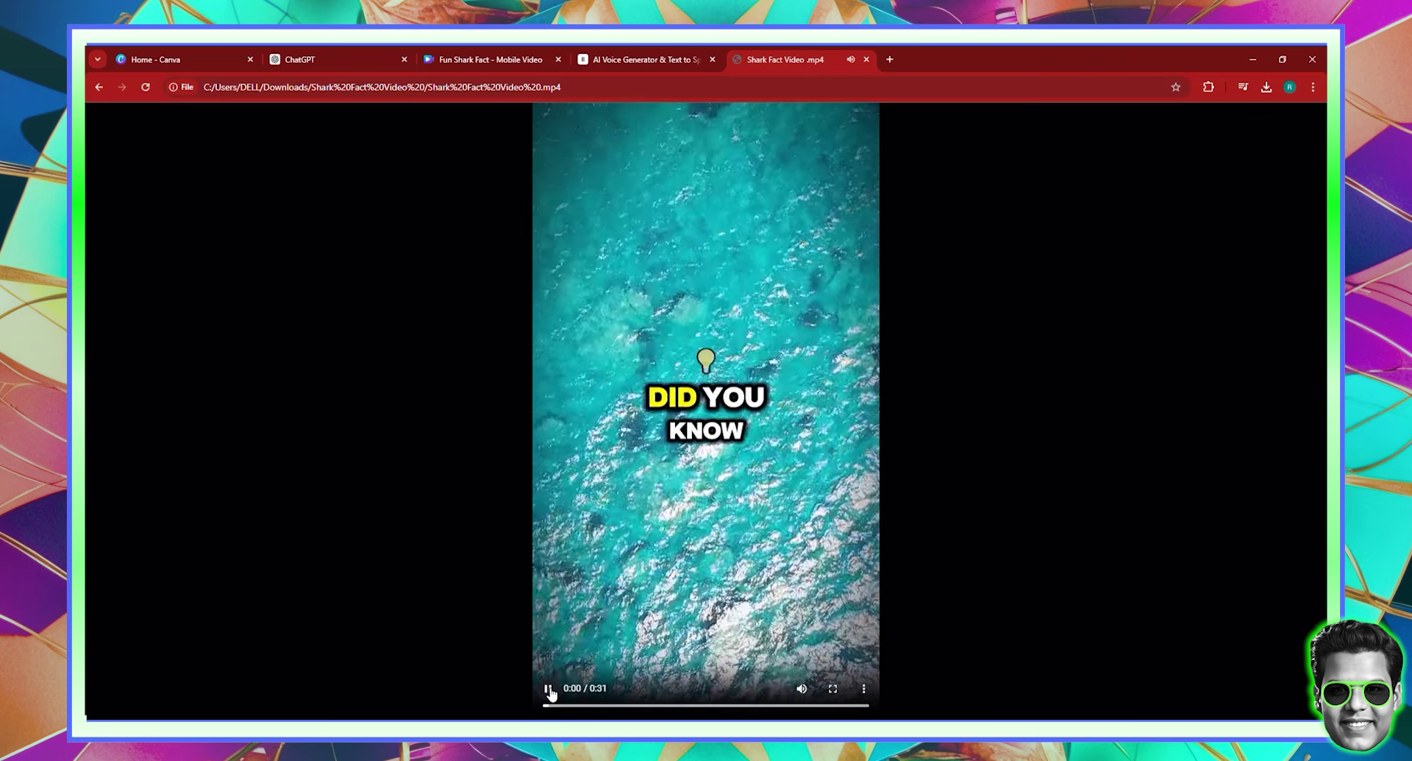
left_click(695, 517)
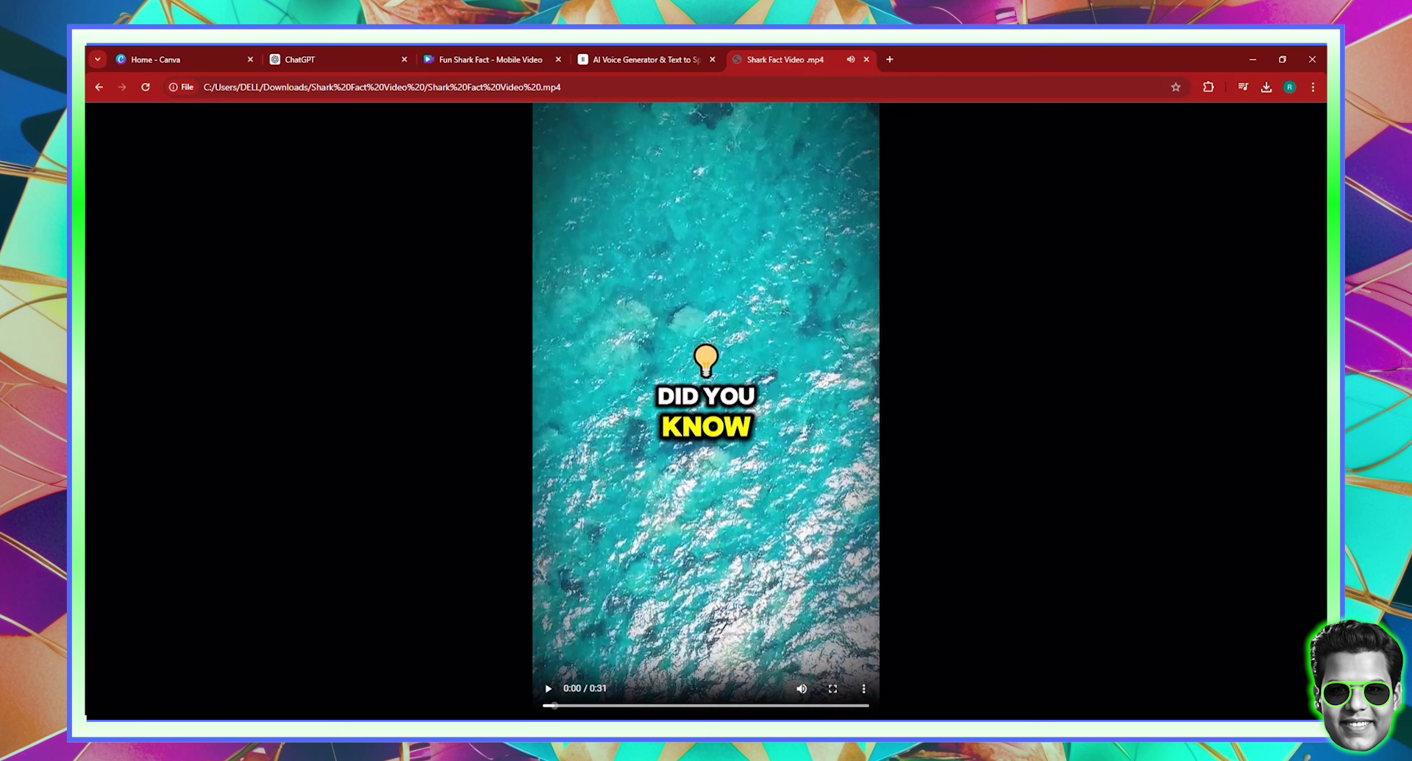